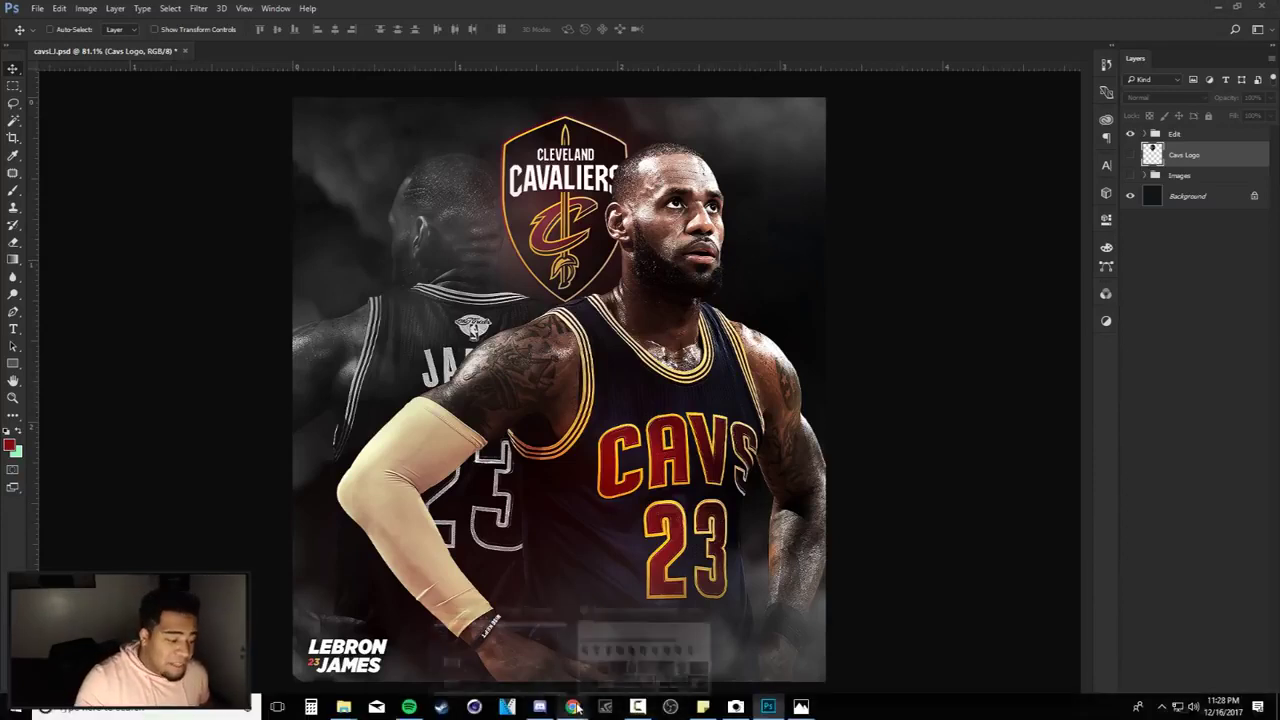
# Step: Switch to Chrome and check the size filter of the LeBron James blue jersey image search, larger than 4 MP (2272×1704)
pyautogui.click(574, 707)
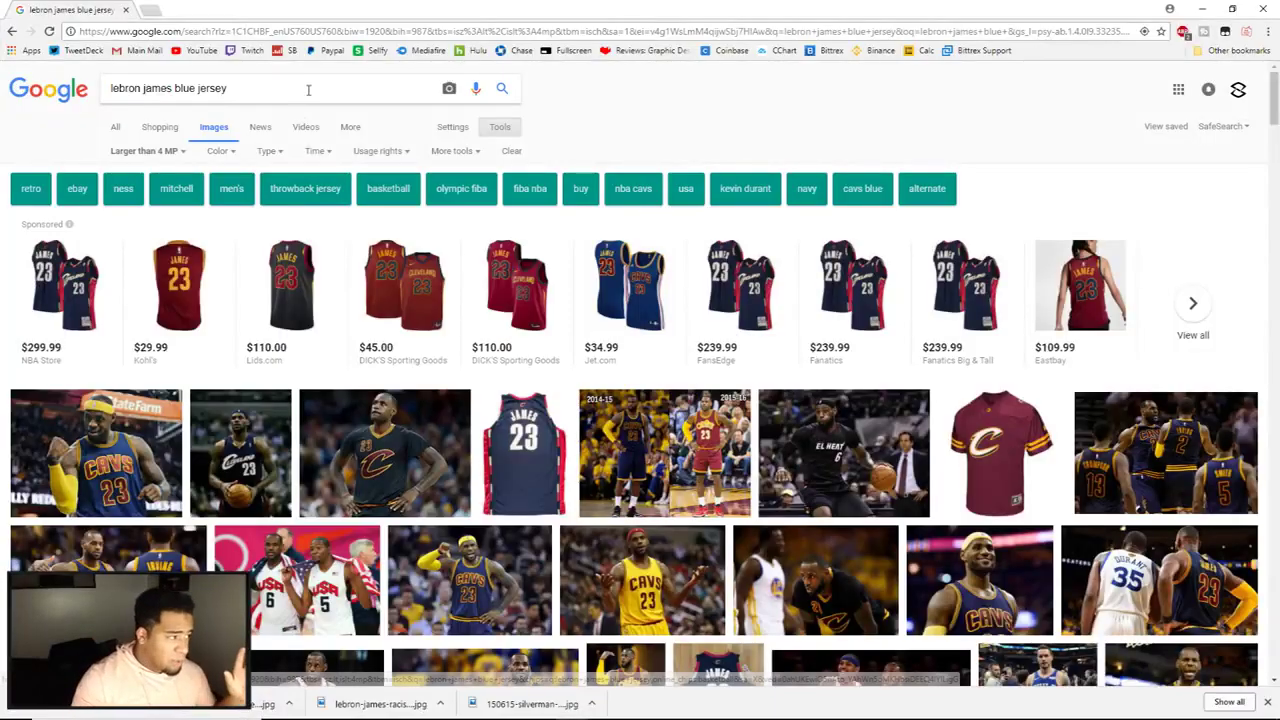
pyautogui.tripleClick(240, 88)
pyautogui.click(499, 130)
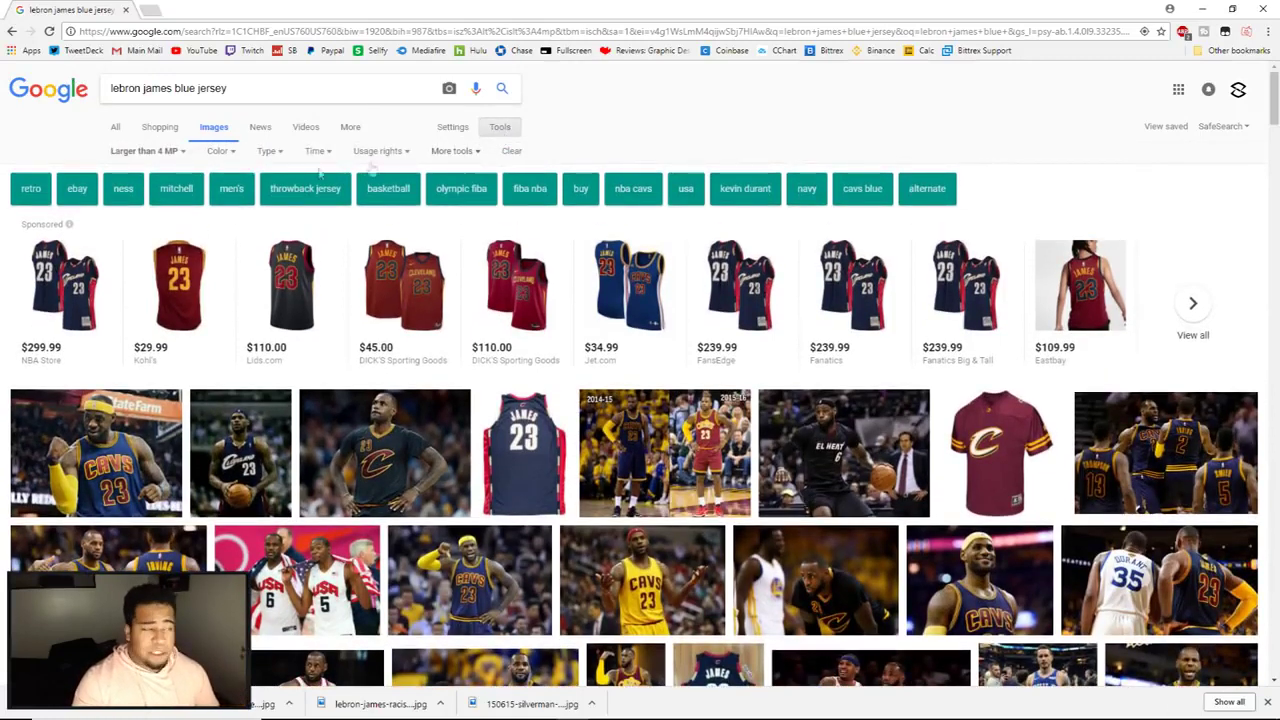
pyautogui.click(144, 152)
pyautogui.moveTo(146, 250)
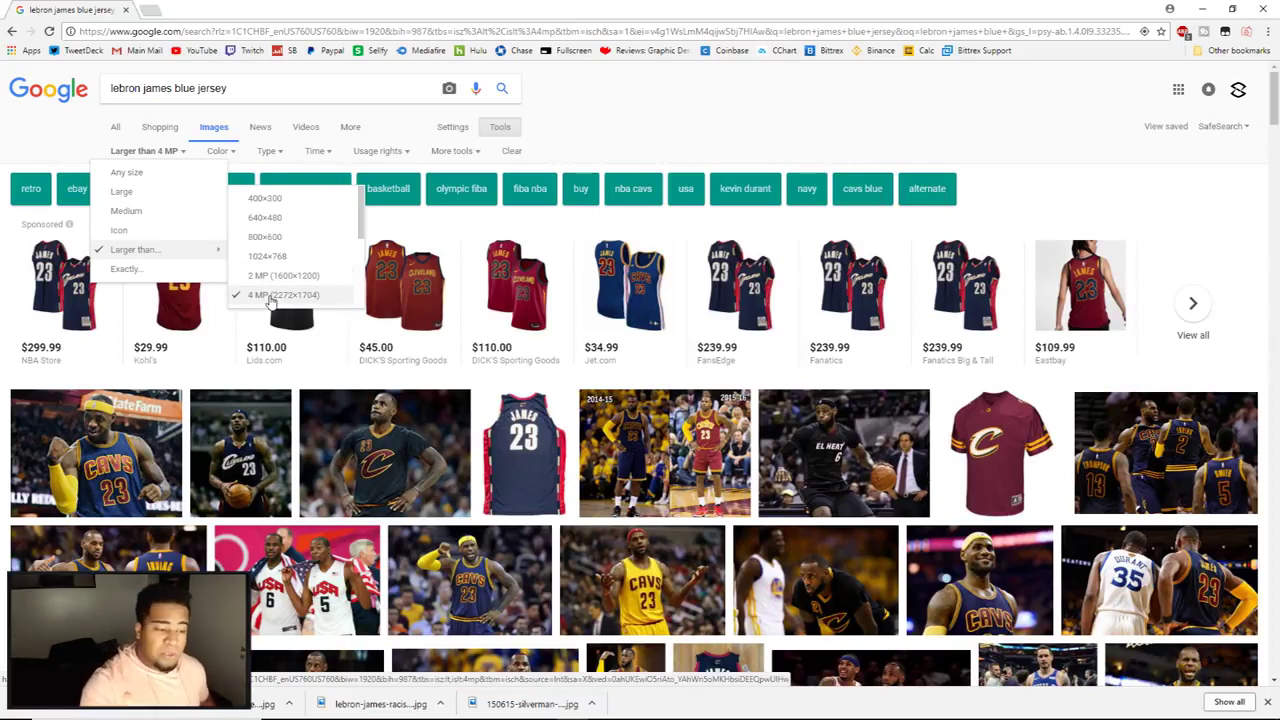
# Step: View the LeBron James sleeved jersey photo at full size, close it and return to the search results
pyautogui.click(407, 440)
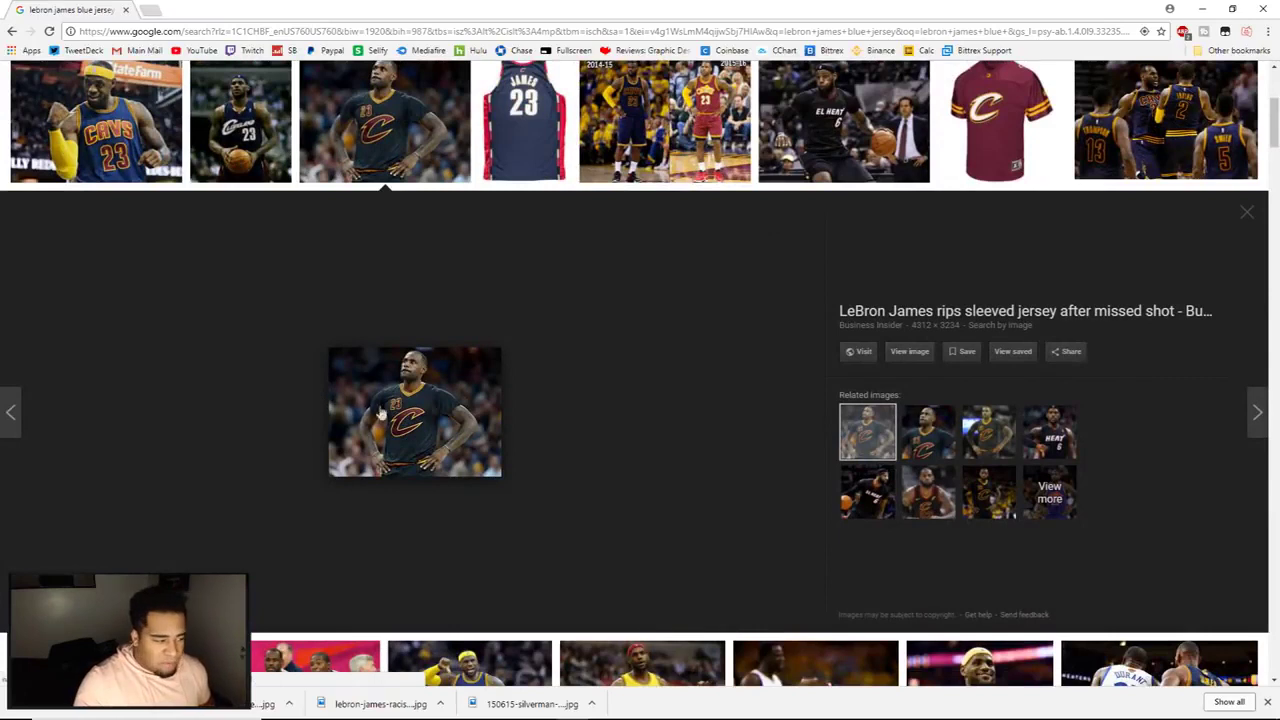
pyautogui.click(909, 351)
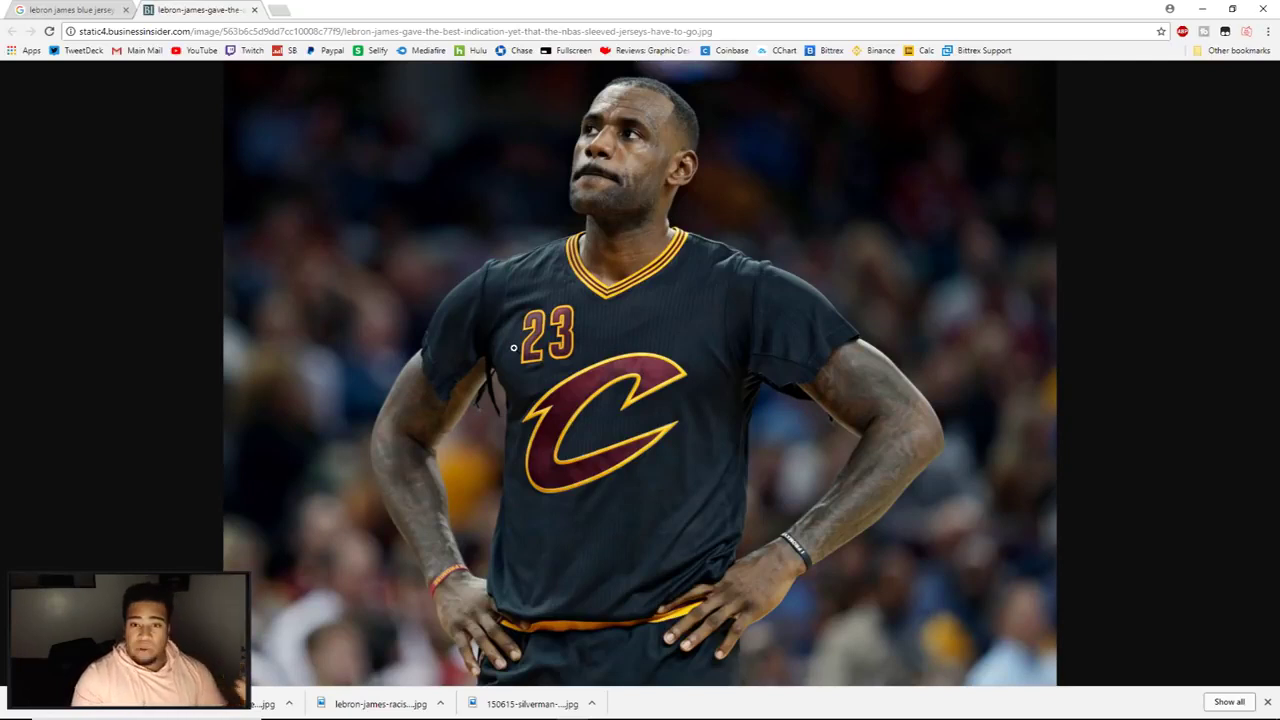
pyautogui.middleClick(220, 8)
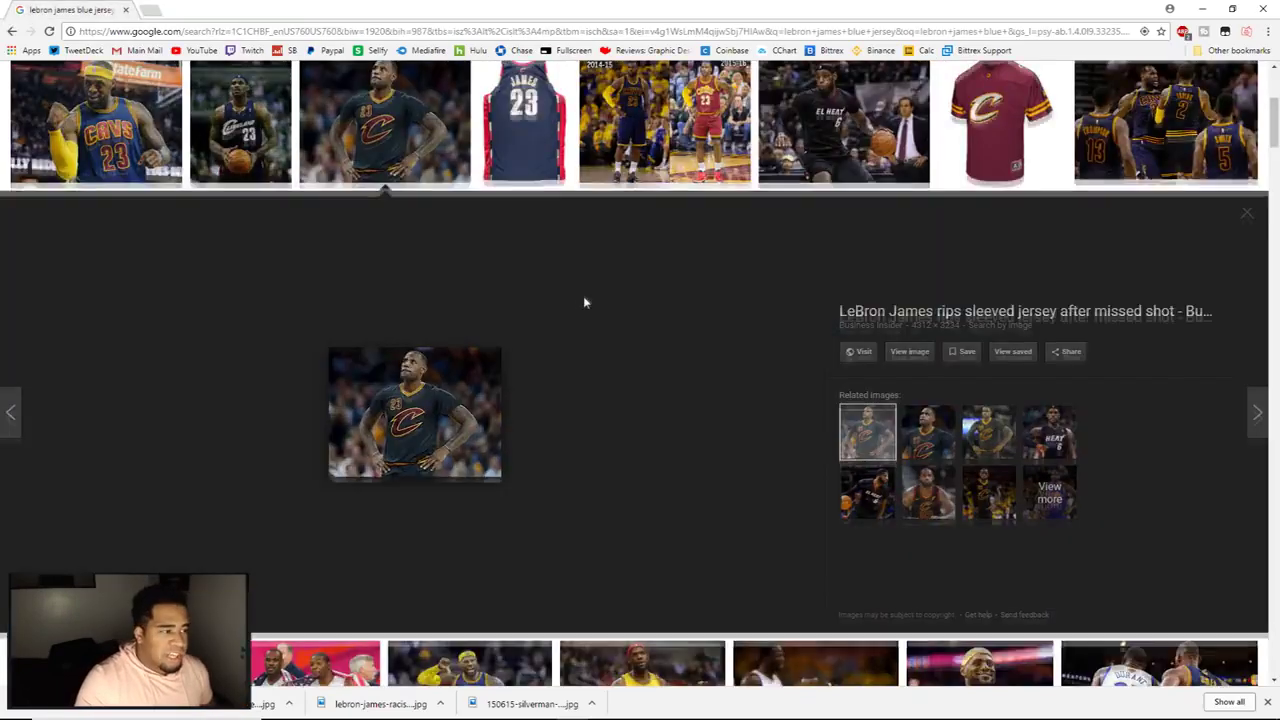
pyautogui.scroll(3, 584, 306)
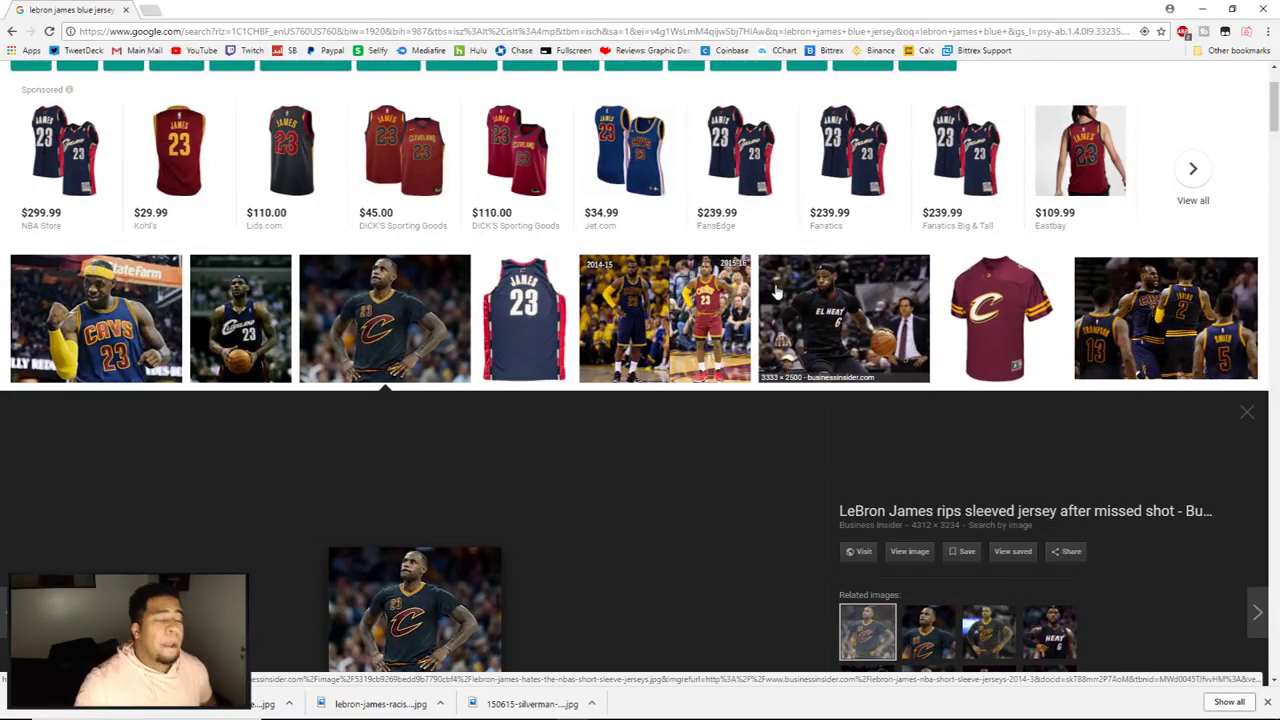
pyautogui.scroll(3, 814, 443)
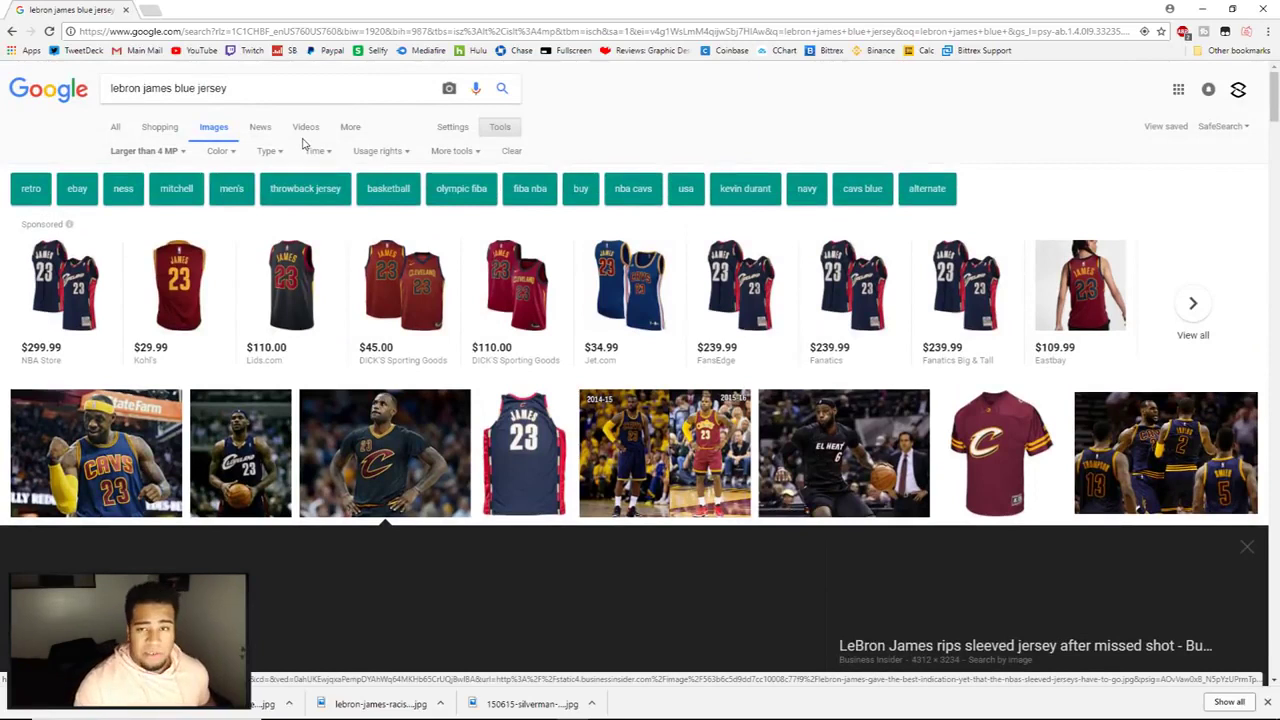
# Step: Switch back to Photoshop and compare the Edit group with the Images group by toggling their visibility
pyautogui.moveTo(604, 716)
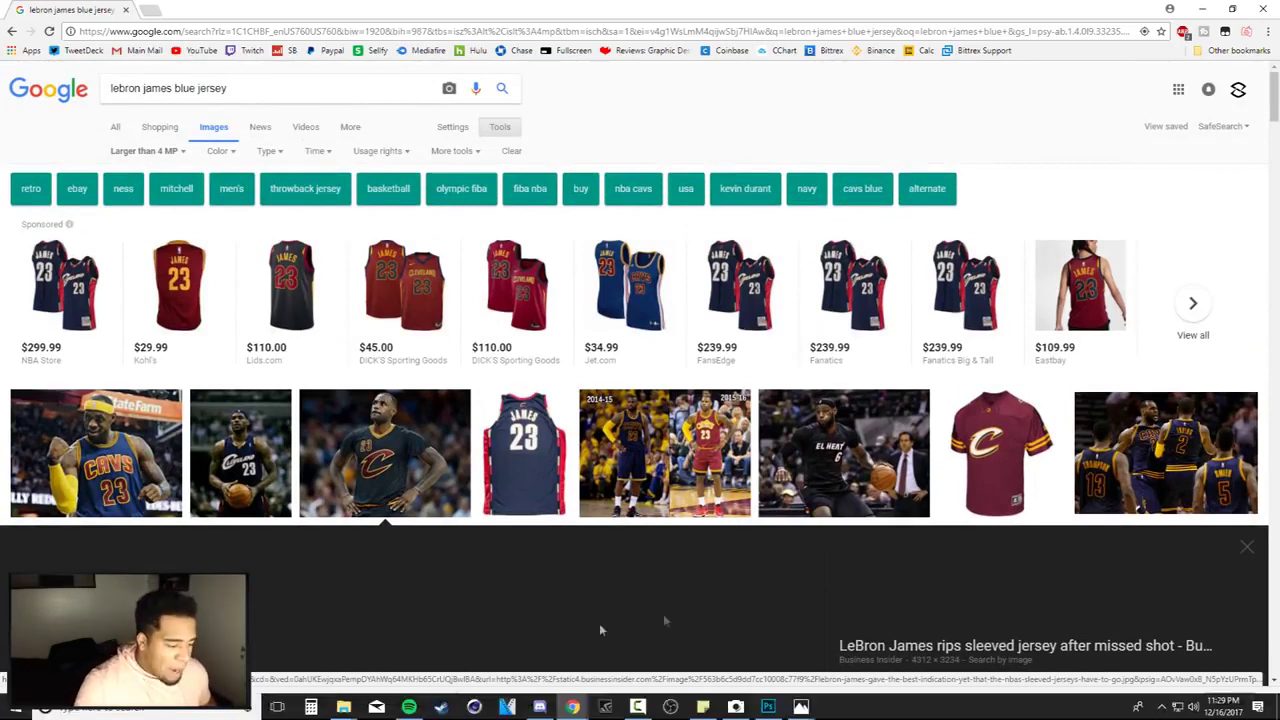
pyautogui.click(770, 708)
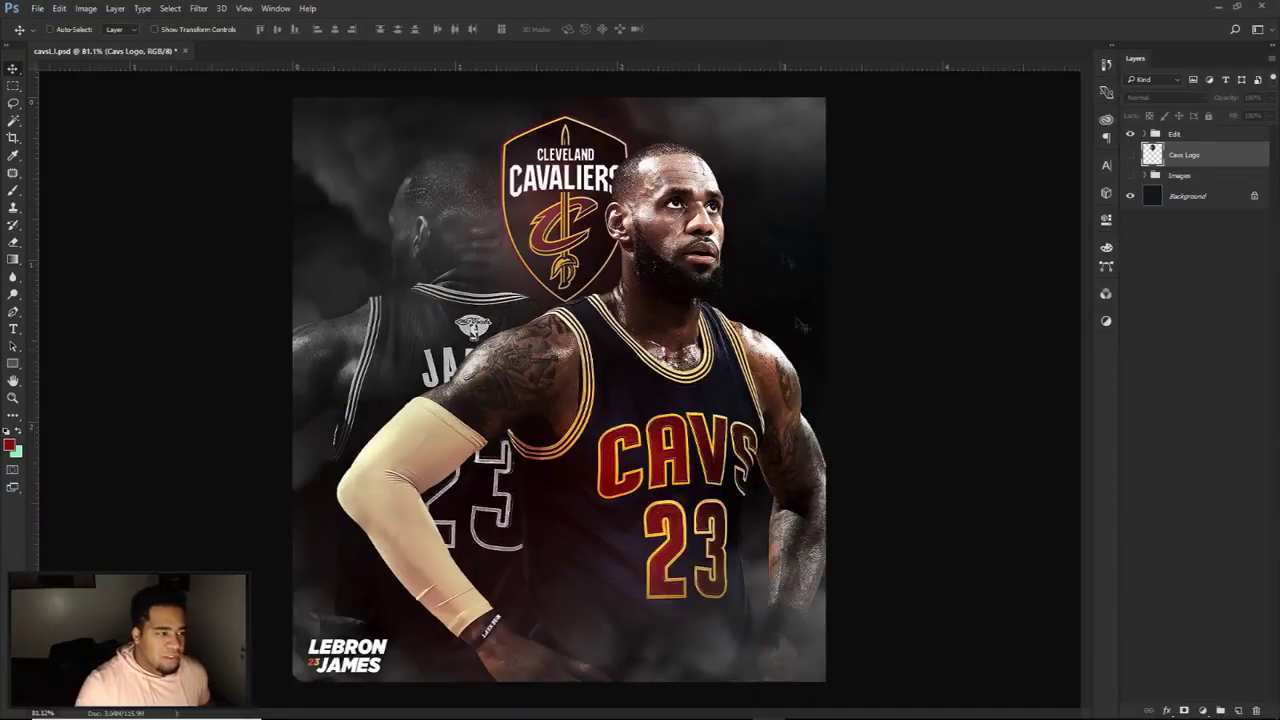
pyautogui.click(1130, 134)
pyautogui.click(1130, 176)
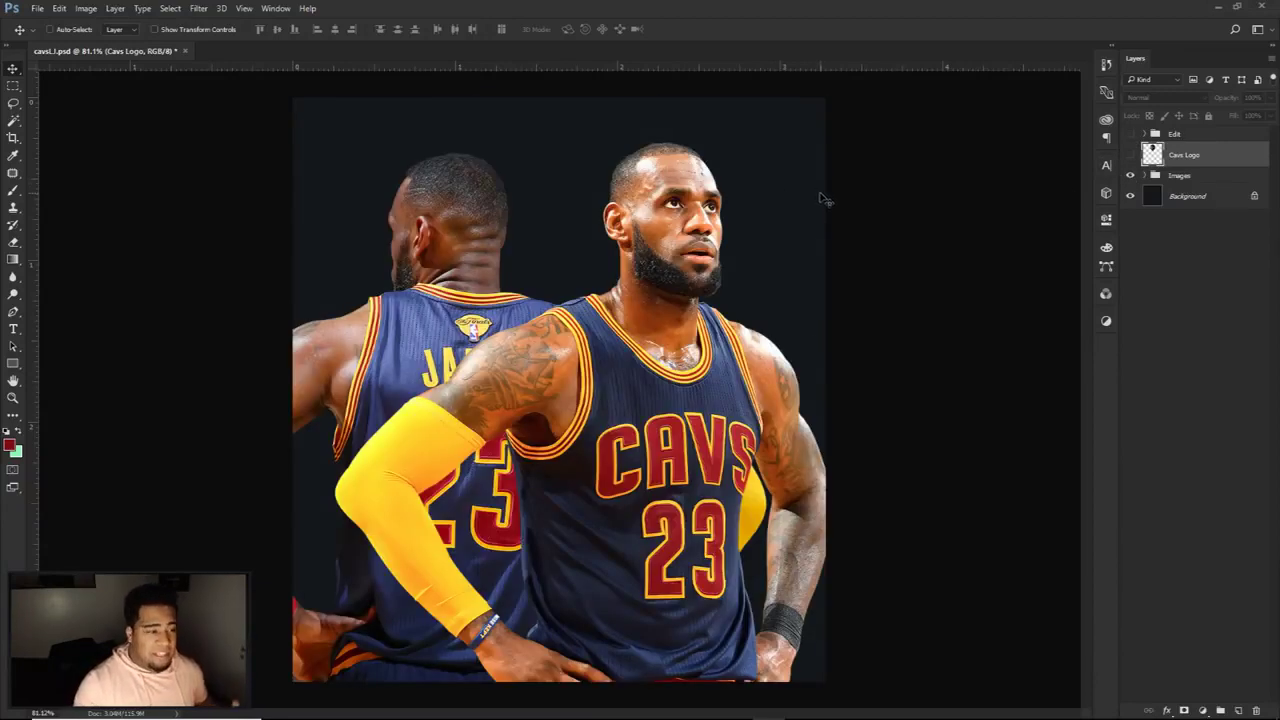
pyautogui.click(1130, 176)
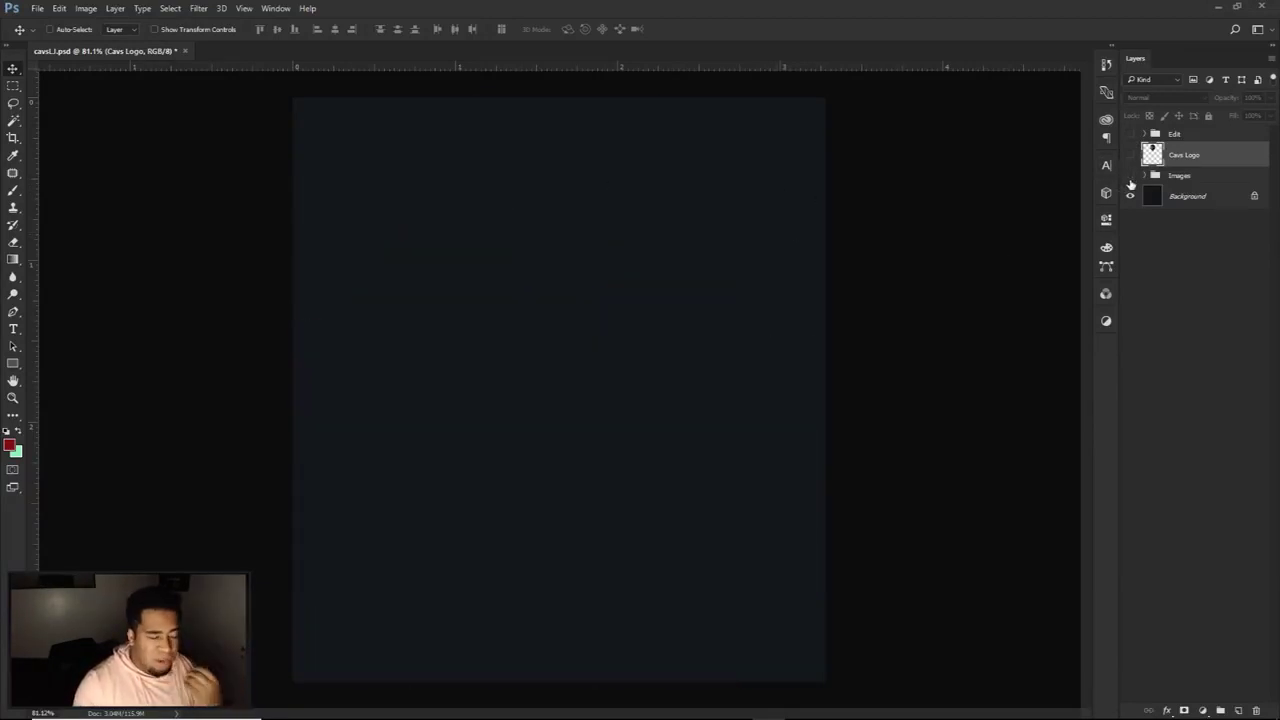
pyautogui.click(1130, 134)
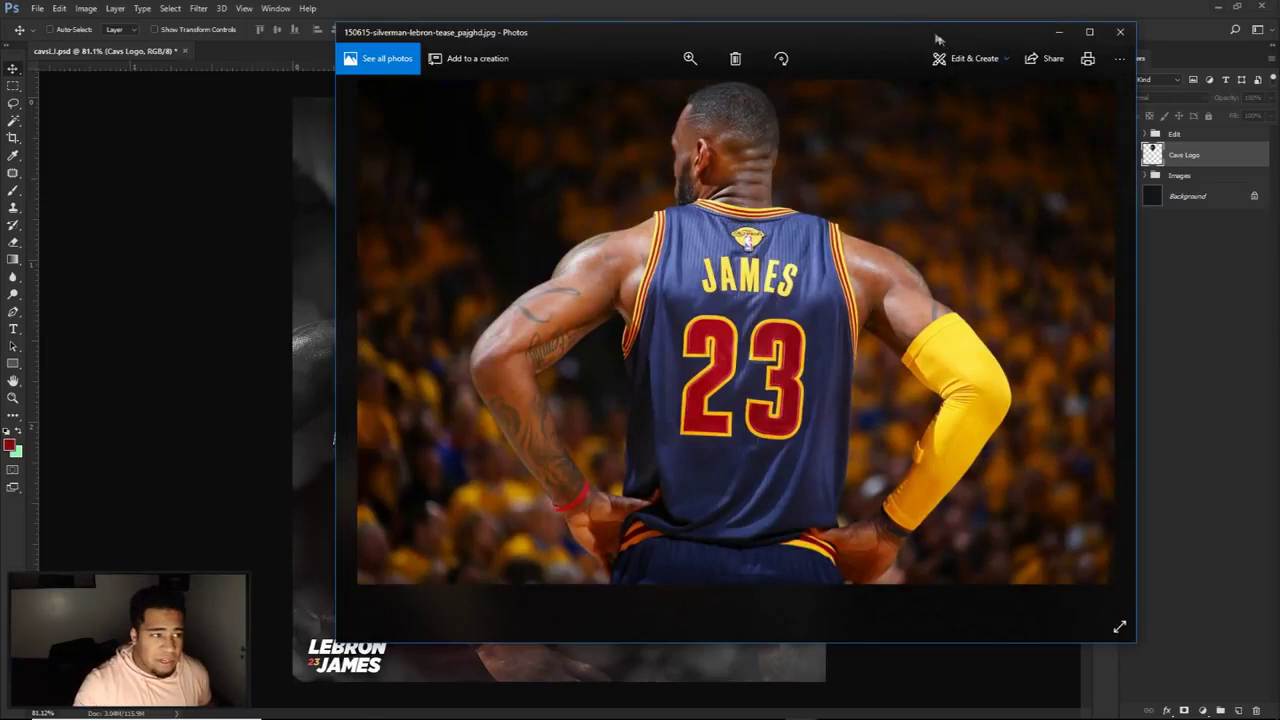
# Step: Compare the two source photos, the back view and the front view of the player, and close both
pyautogui.moveTo(935, 37); pyautogui.dragTo(719, 80)
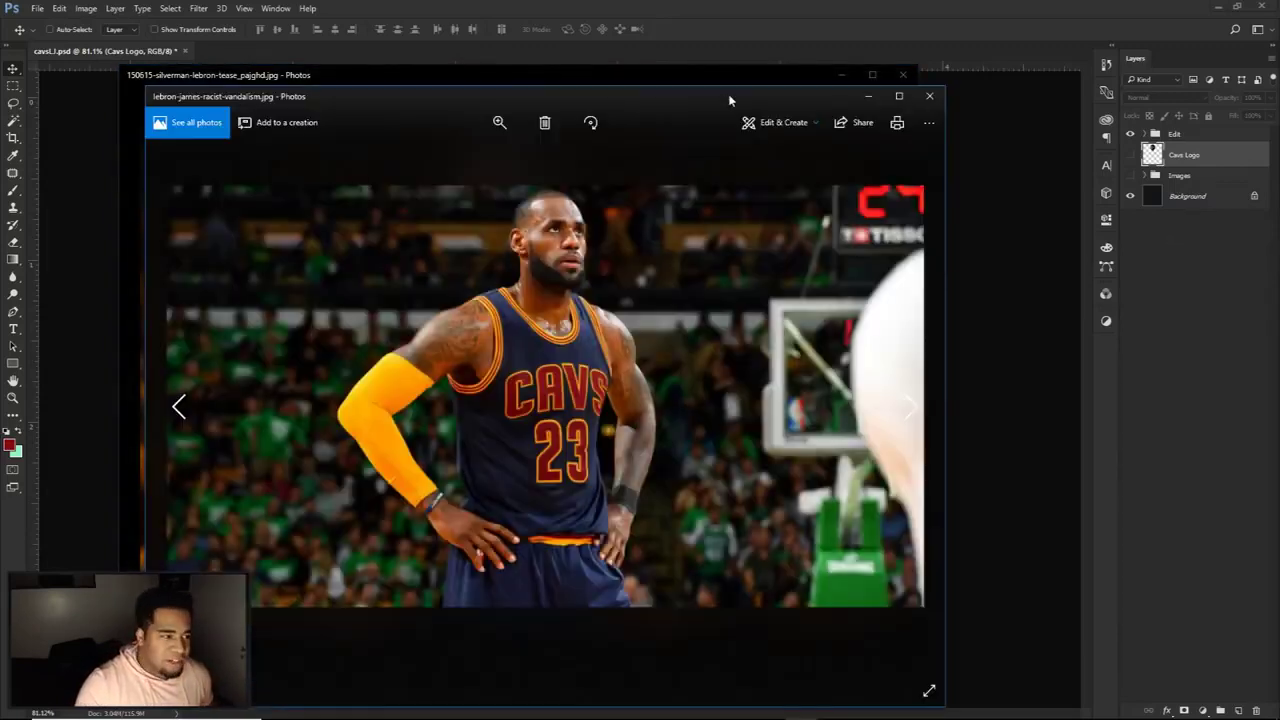
pyautogui.moveTo(716, 102); pyautogui.dragTo(787, 89)
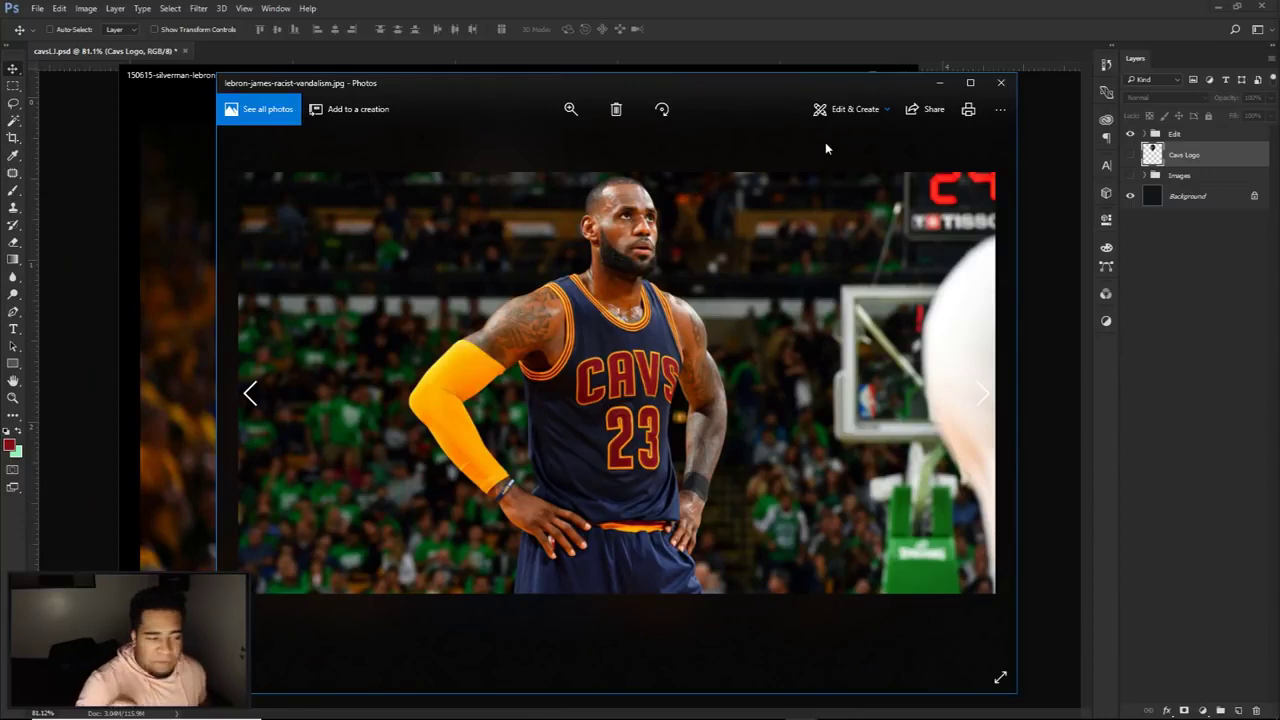
pyautogui.moveTo(737, 83); pyautogui.dragTo(1080, 90)
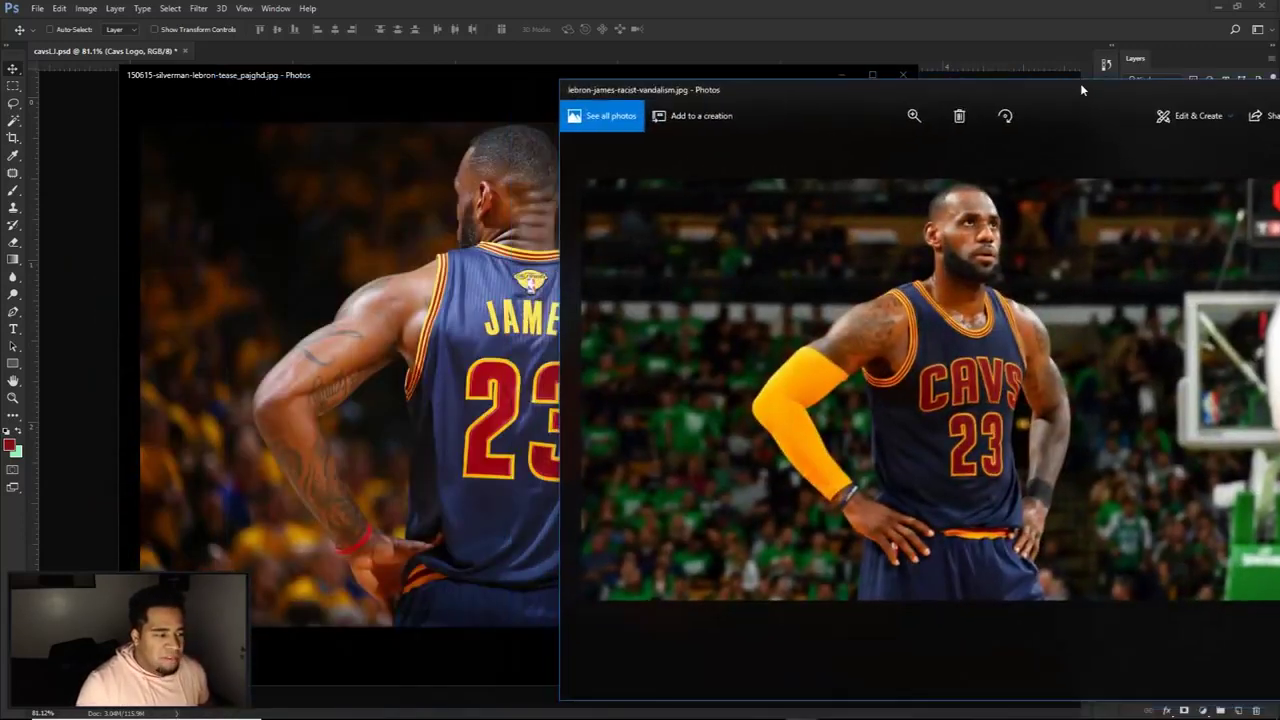
pyautogui.hotkey('alt', 'Tab')
pyautogui.click(1010, 318)
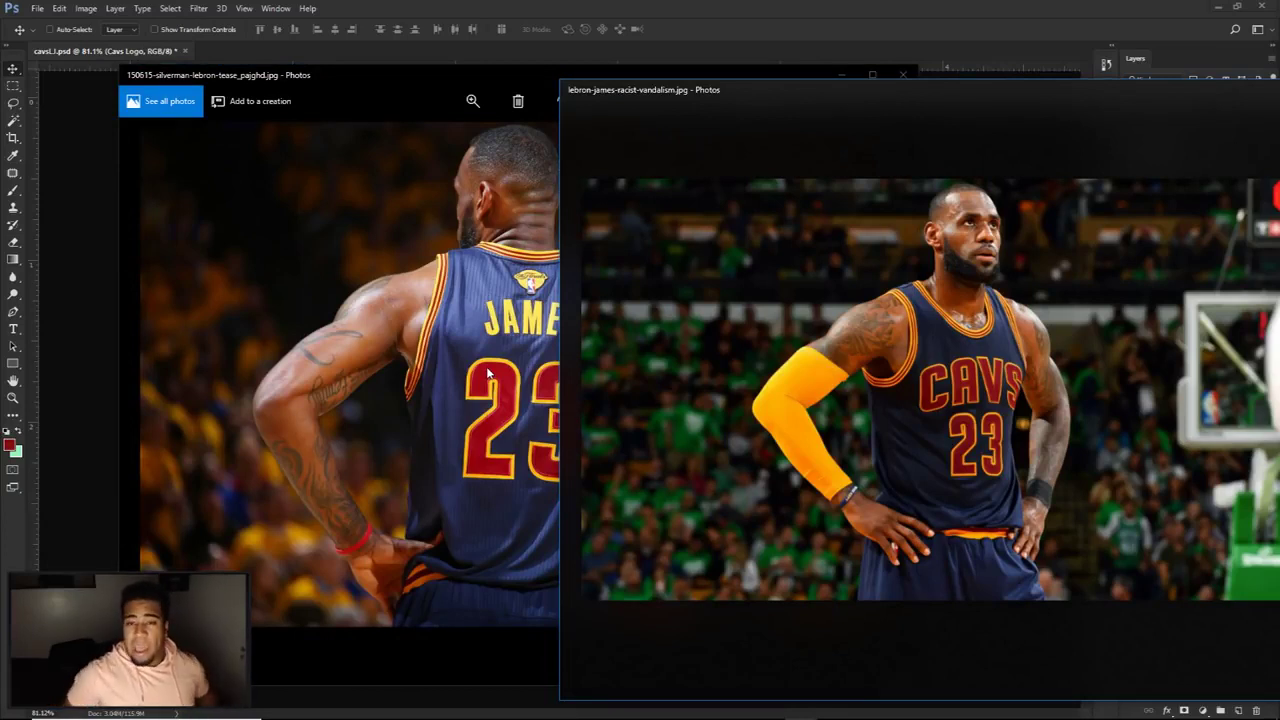
pyautogui.moveTo(824, 93); pyautogui.dragTo(478, 80)
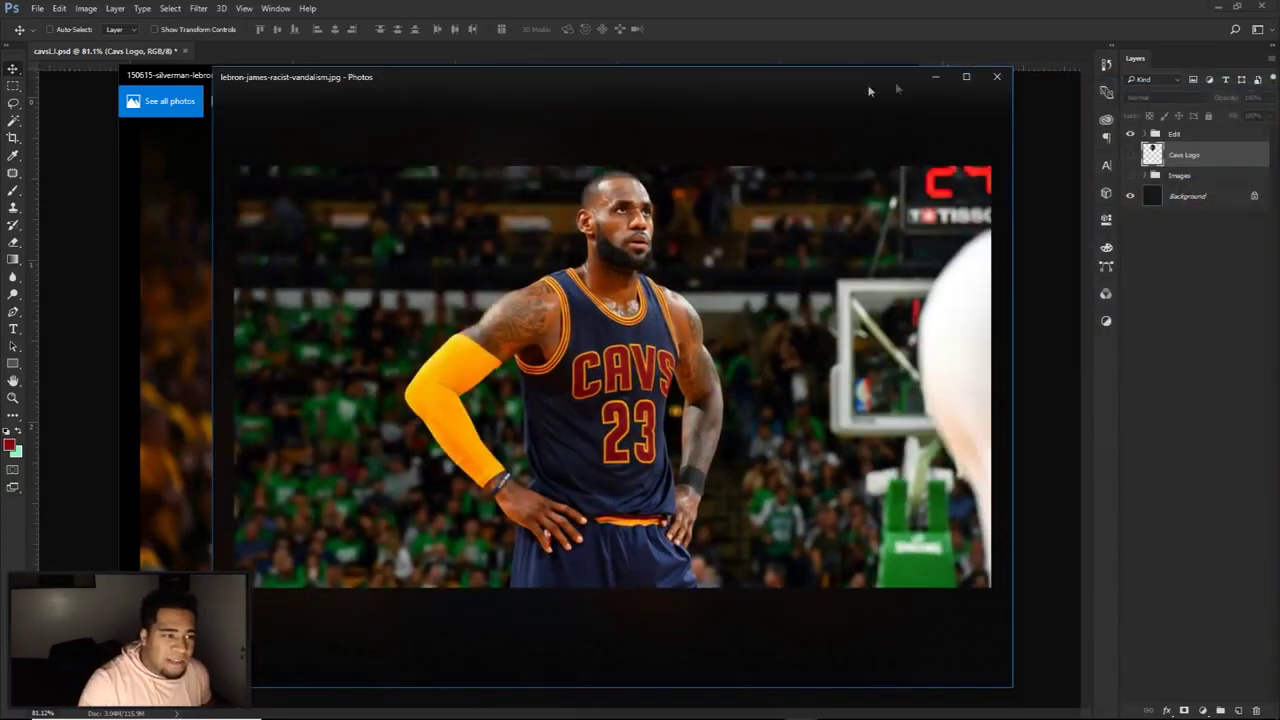
pyautogui.click(986, 80)
pyautogui.click(904, 76)
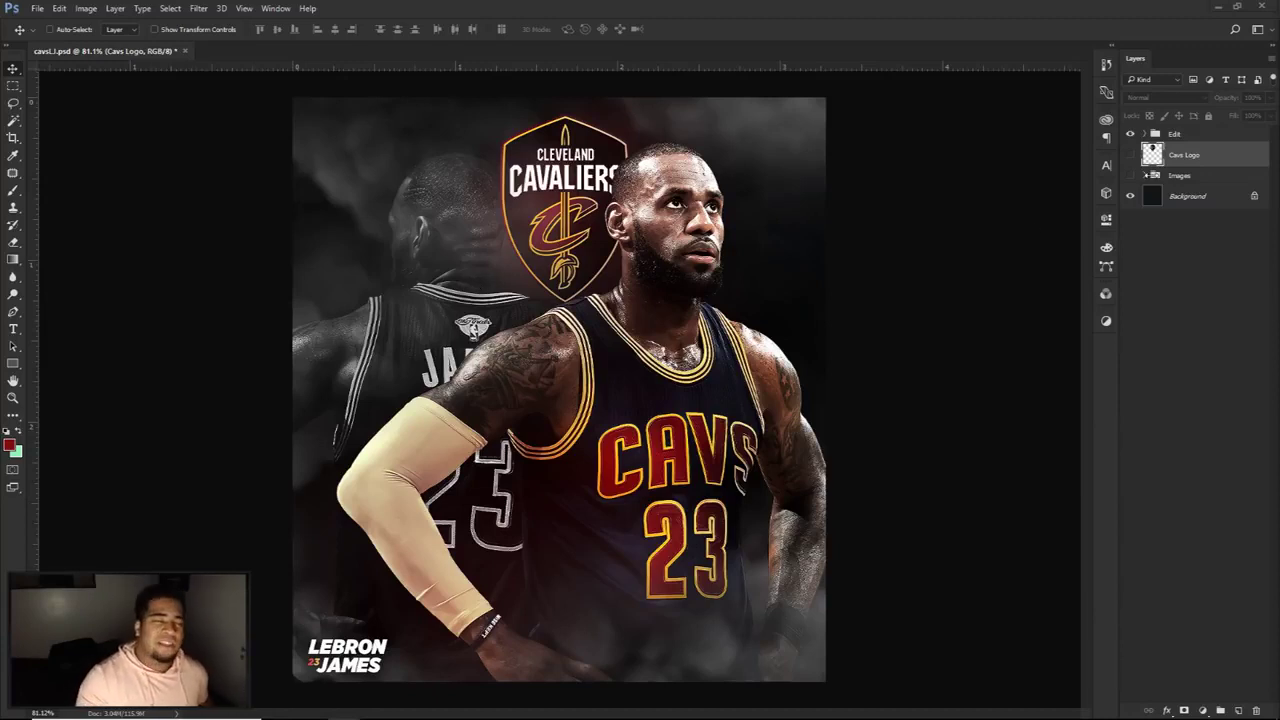
# Step: Hide the Edit group, show the Images group and expand it to view its two masked photo layers
pyautogui.moveTo(980, 714)
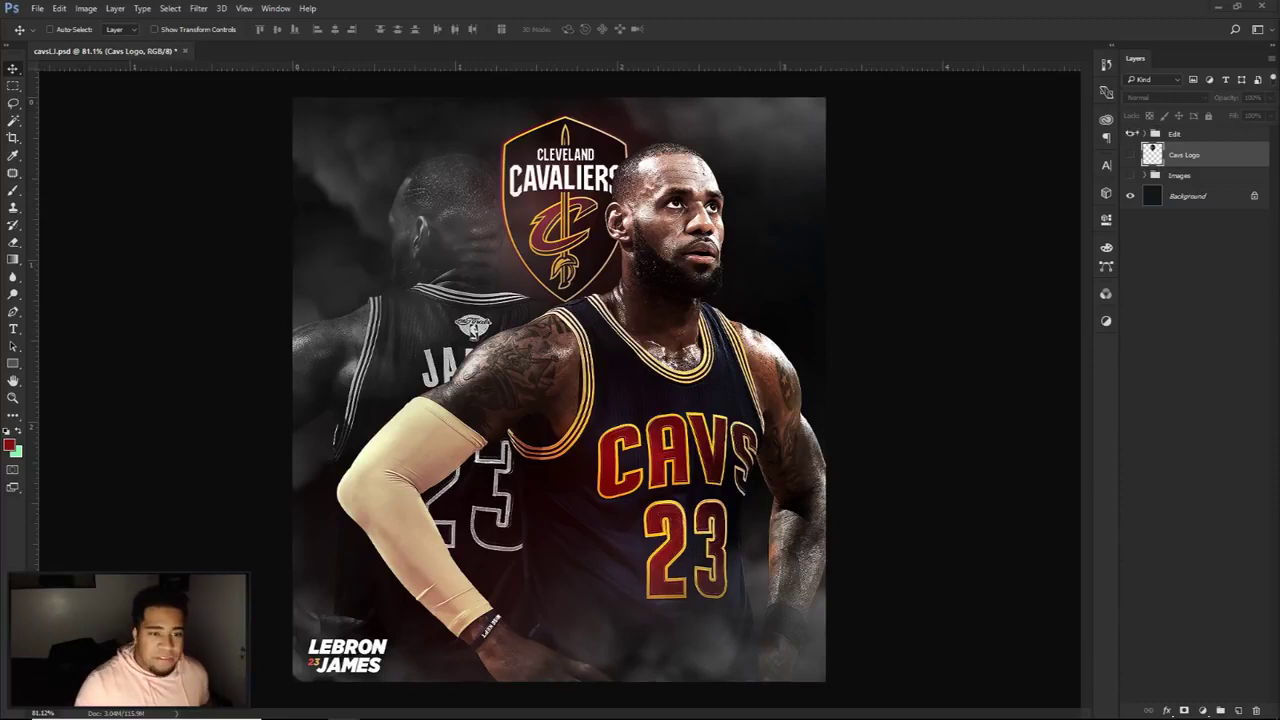
pyautogui.click(1131, 134)
pyautogui.click(1130, 176)
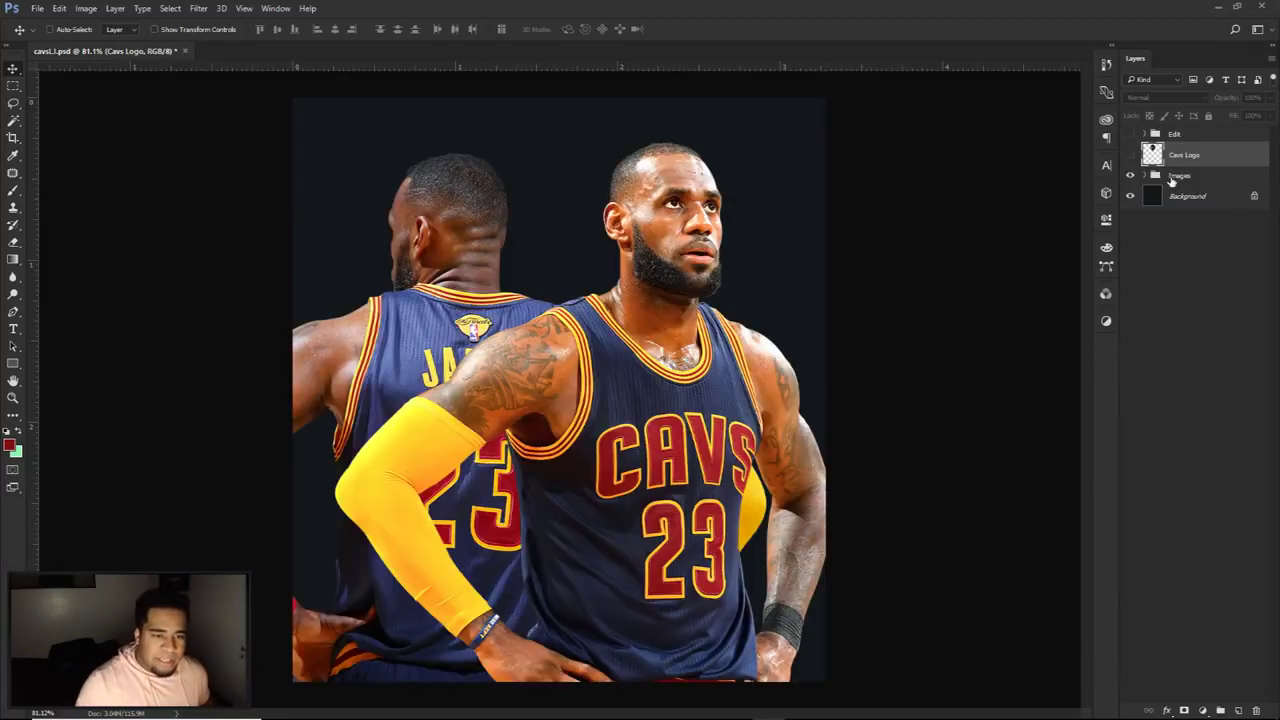
pyautogui.click(1150, 176)
pyautogui.click(1147, 176)
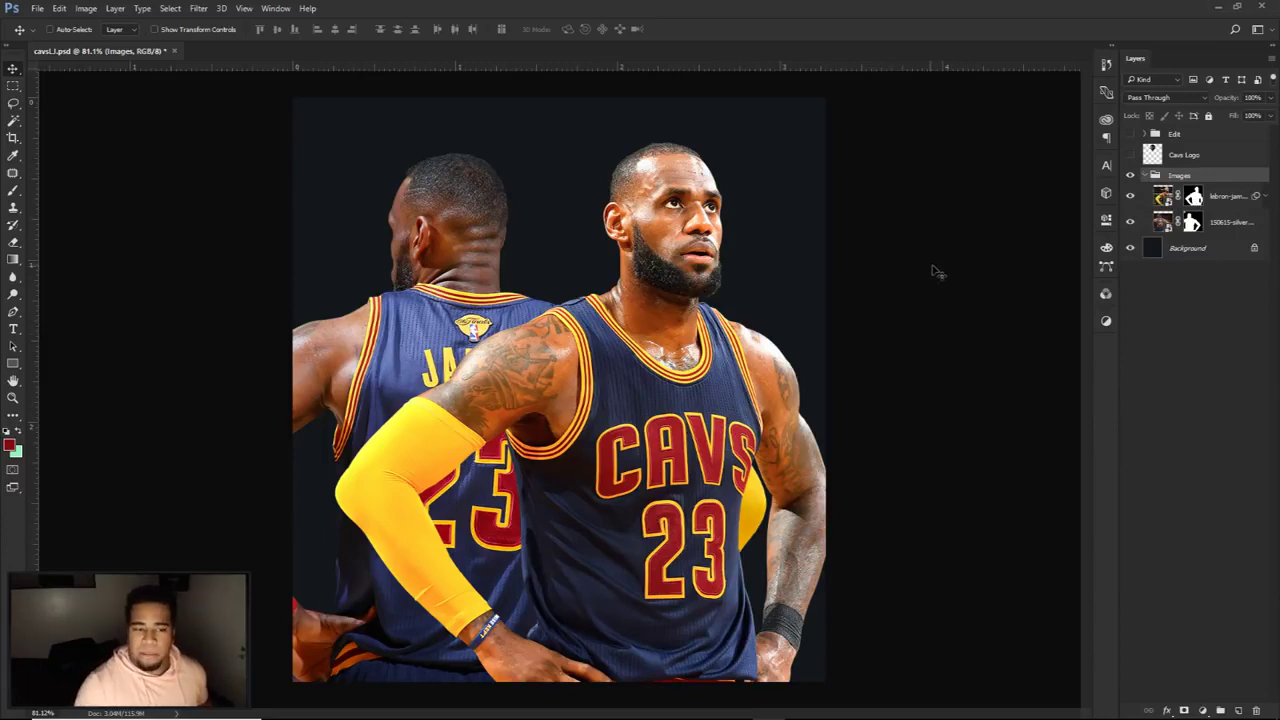
# Step: Preview the Cavs Logo layer and the Edit group, leave both hidden, and hide and collapse the Images group
pyautogui.click(1130, 155)
pyautogui.click(1131, 134)
pyautogui.click(1131, 134)
pyautogui.click(1130, 155)
pyautogui.click(1130, 176)
pyautogui.click(1144, 176)
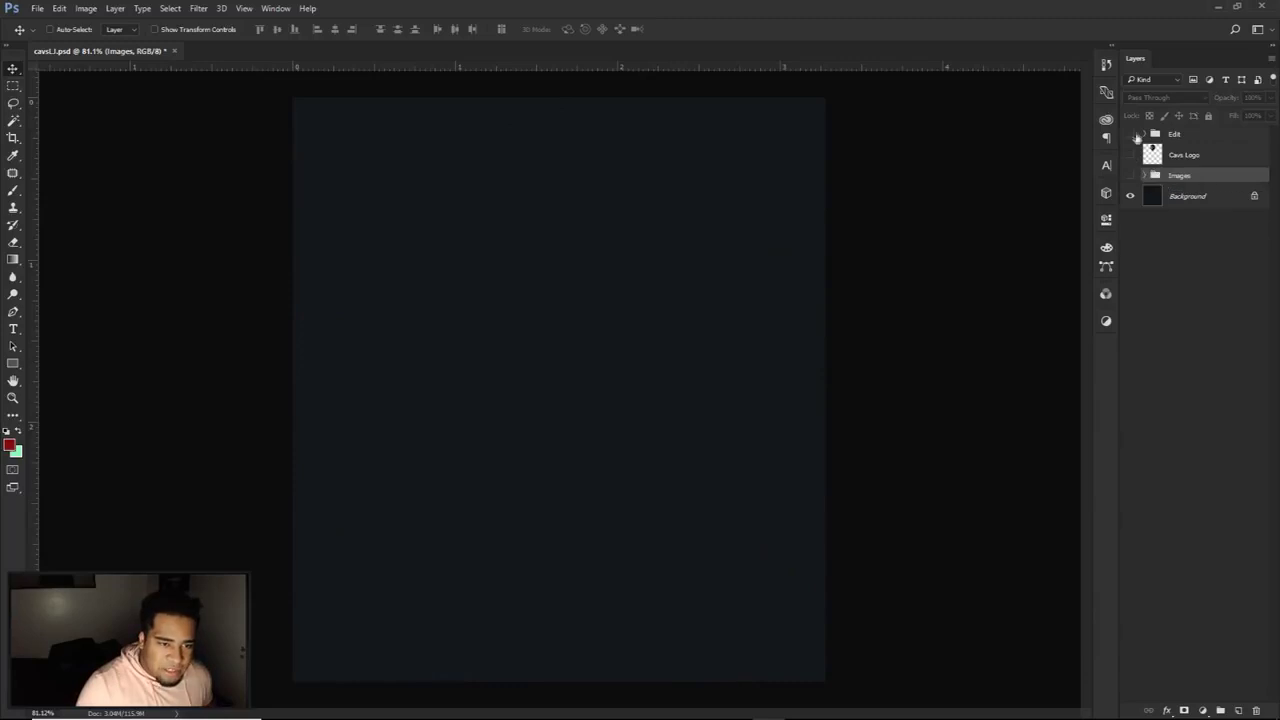
# Step: Hide the Edit group and show the lebron-james-racist-vandalism photo layer over the background
pyautogui.click(1131, 134)
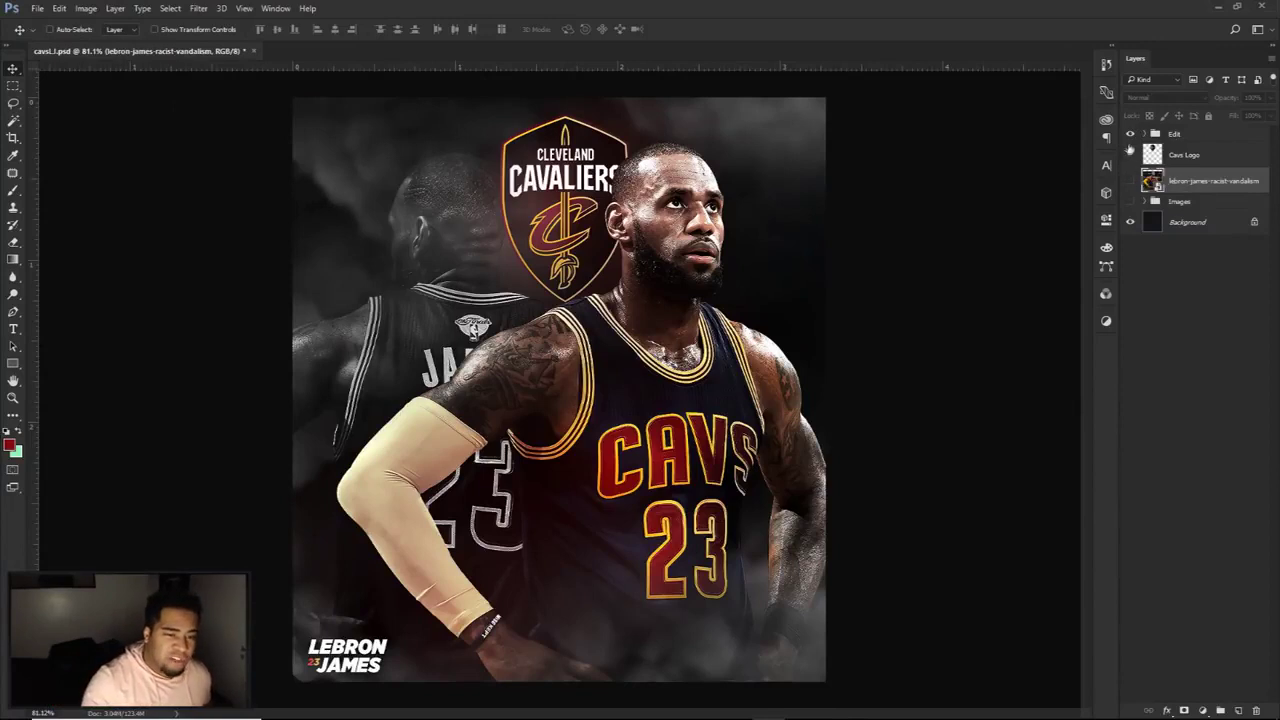
pyautogui.click(1131, 134)
pyautogui.click(1131, 181)
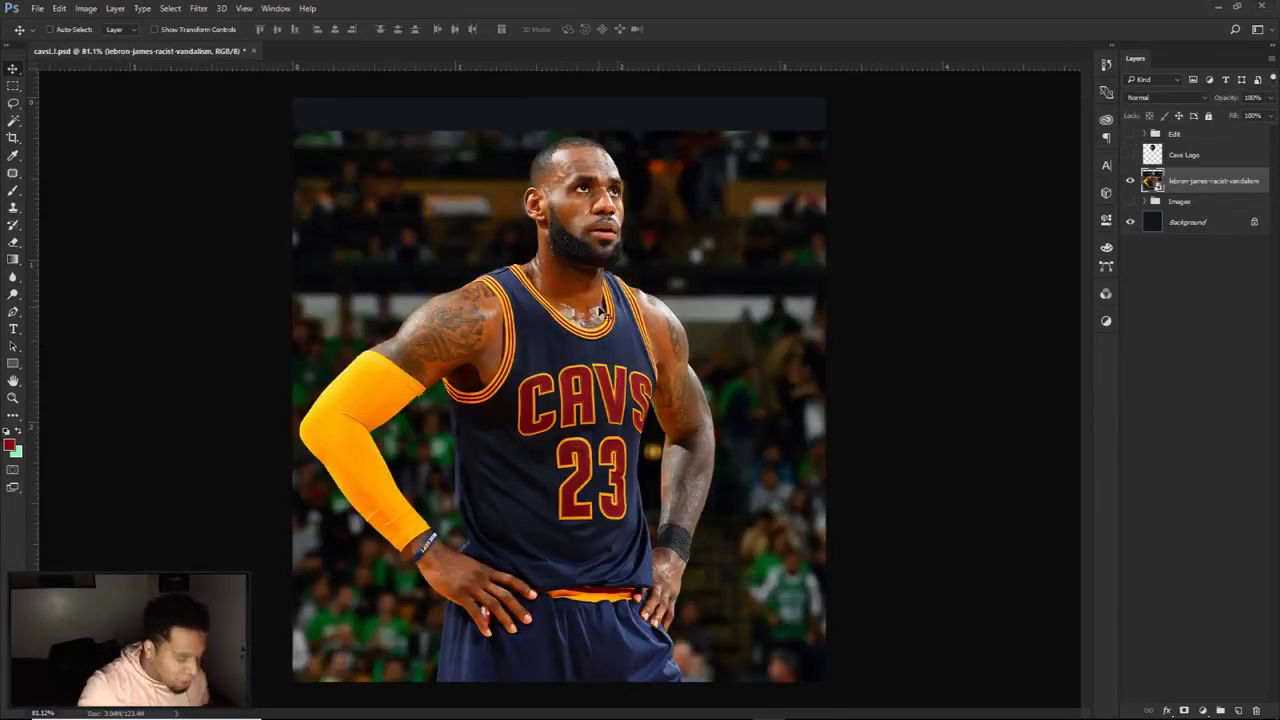
# Step: Trace a short Pen tool path from the outer edge of the hand up the black wristband and delete it
pyautogui.press('p')
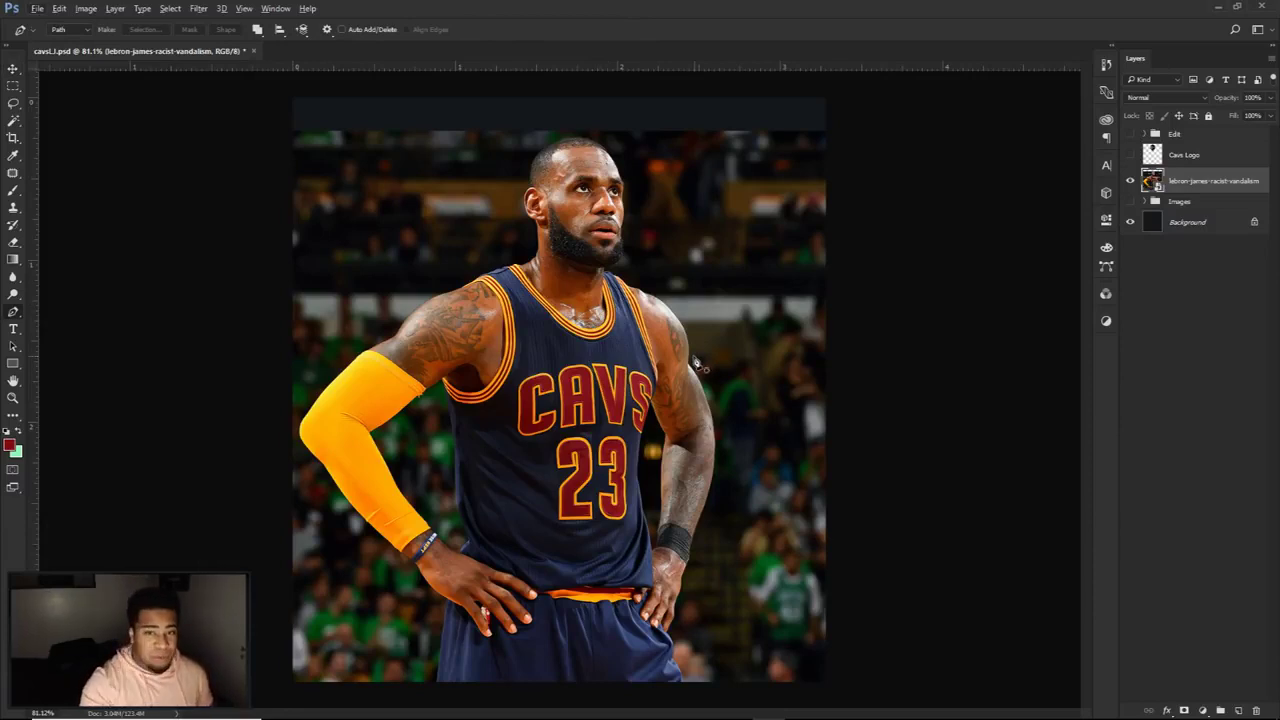
pyautogui.scroll(5, 705, 600)
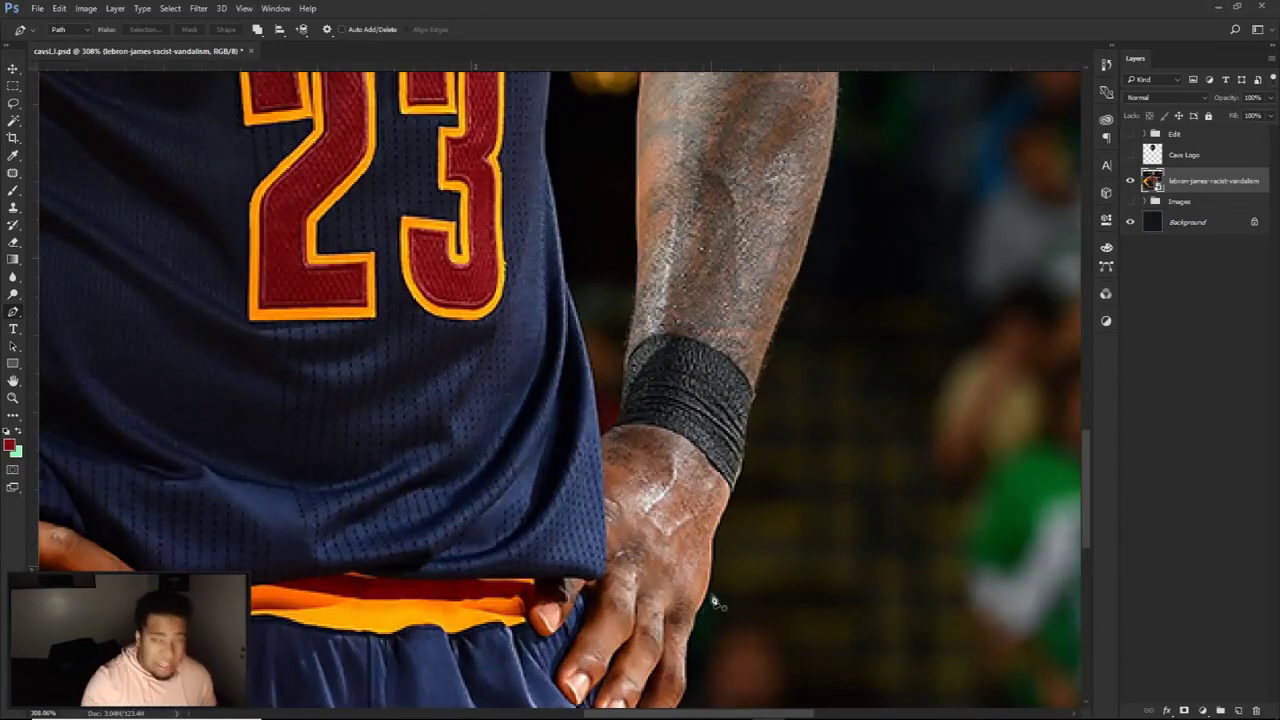
pyautogui.scroll(2, 714, 601)
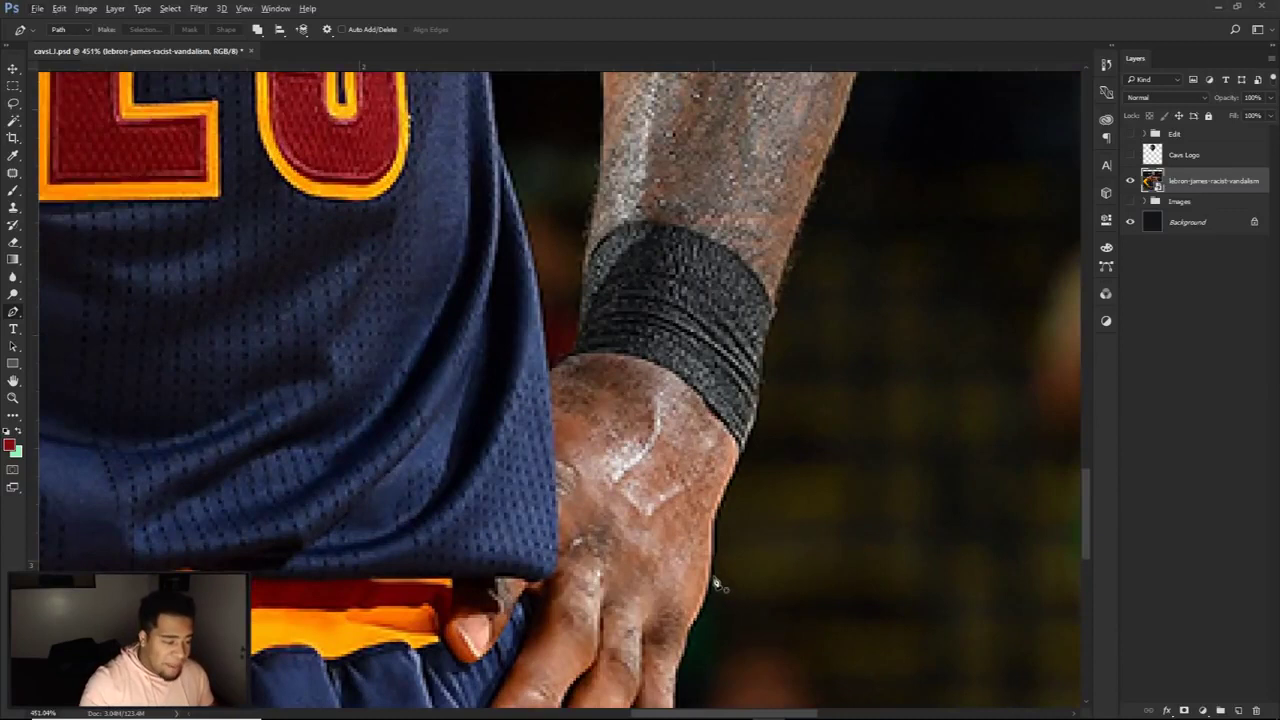
pyautogui.moveTo(714, 562)
pyautogui.mouseDown()
pyautogui.moveTo(721, 509)
pyautogui.moveTo(752, 450)
pyautogui.mouseUp()
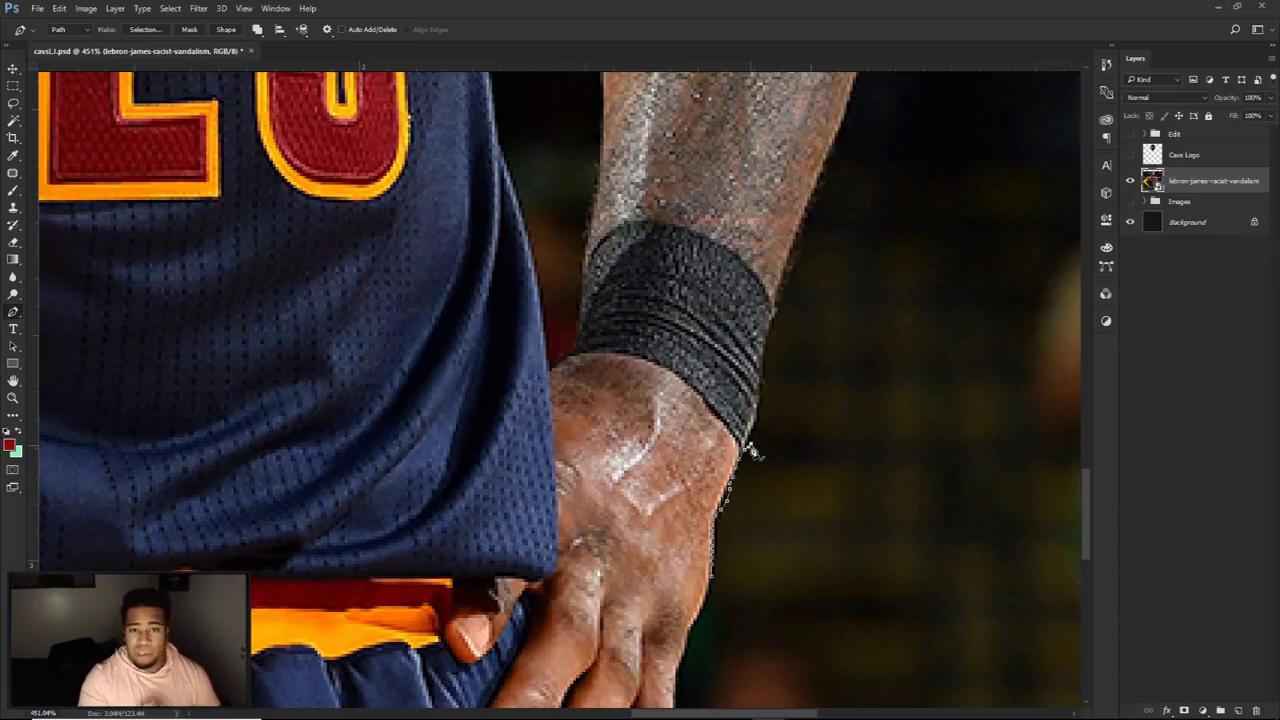
pyautogui.moveTo(752, 452)
pyautogui.mouseDown()
pyautogui.moveTo(775, 415)
pyautogui.moveTo(759, 373)
pyautogui.mouseUp()
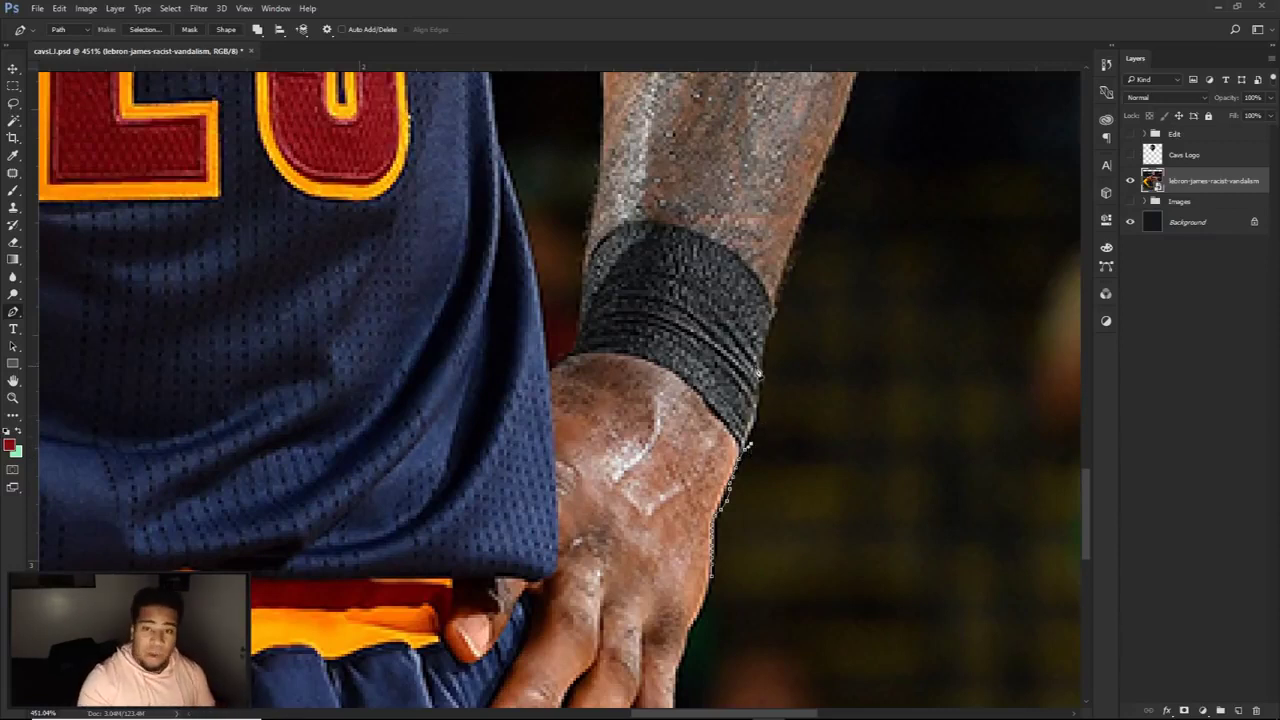
pyautogui.rightClick(745, 354)
pyautogui.click(779, 379)
# Step: Examine the outer edge of the hand below the wristband at pixel level as a starting point for tracing
pyautogui.scroll(3, 702, 602)
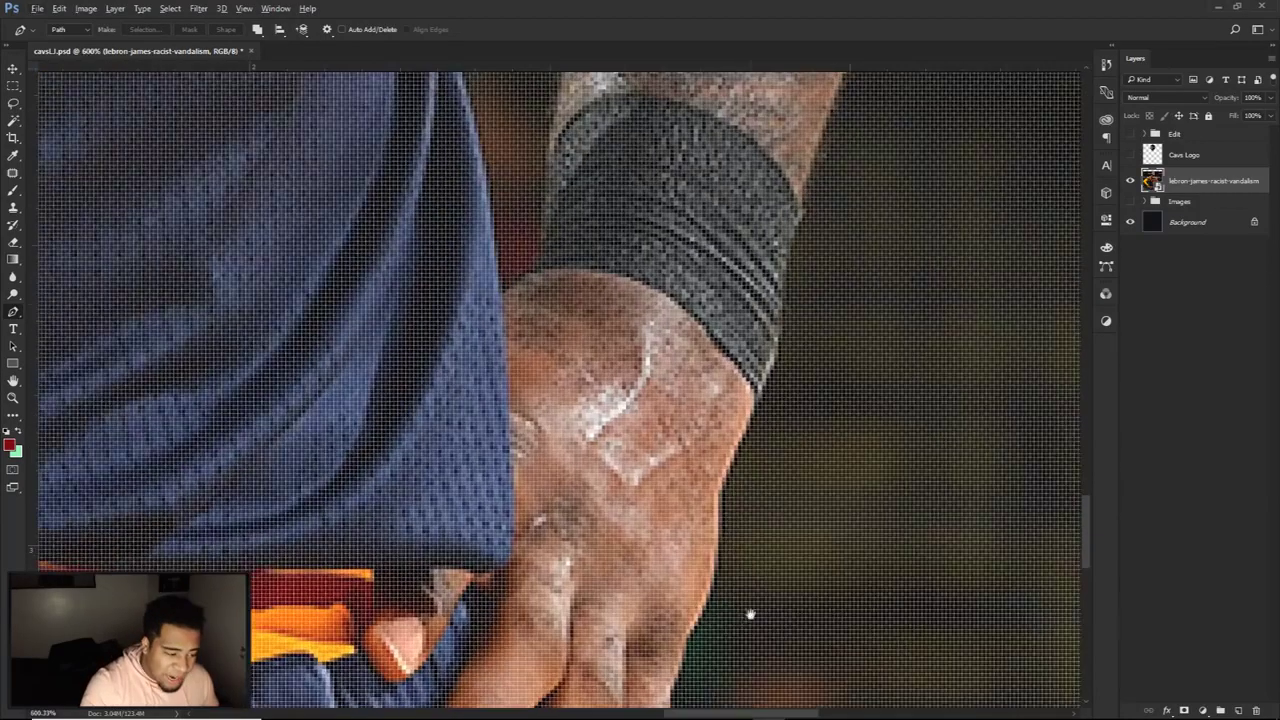
pyautogui.scroll(-2, 797, 503)
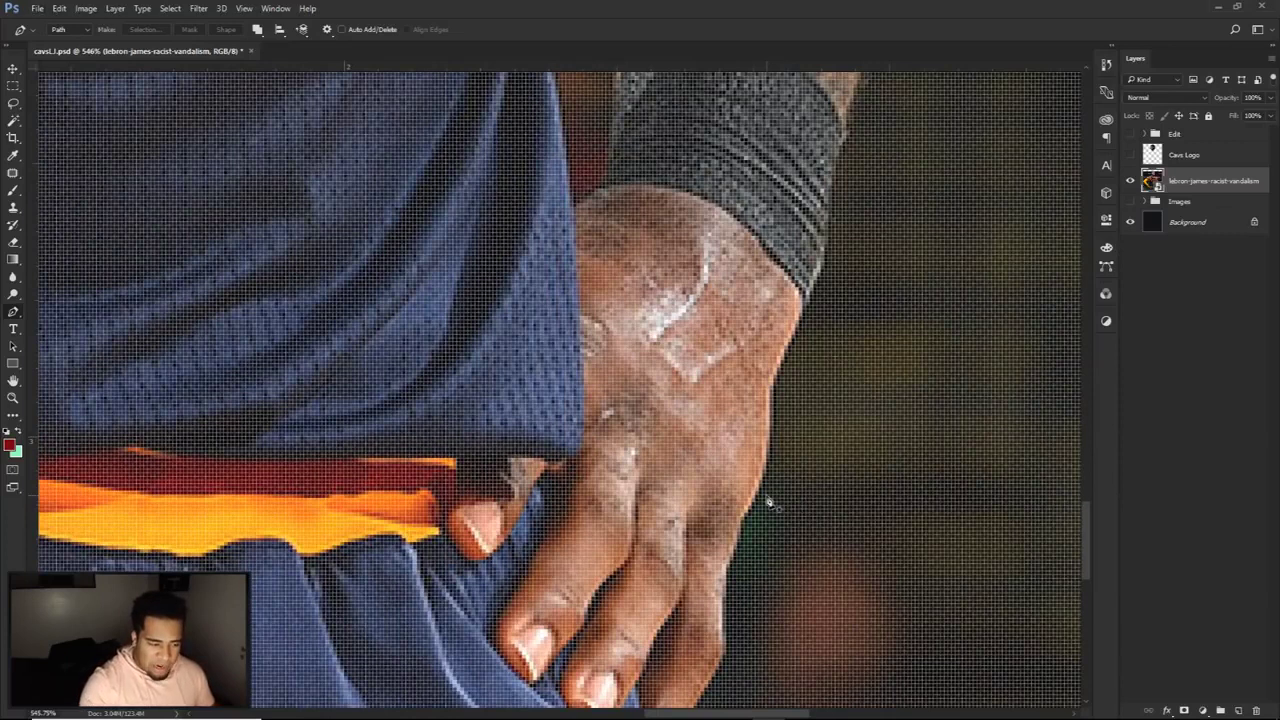
pyautogui.scroll(-1, 770, 503)
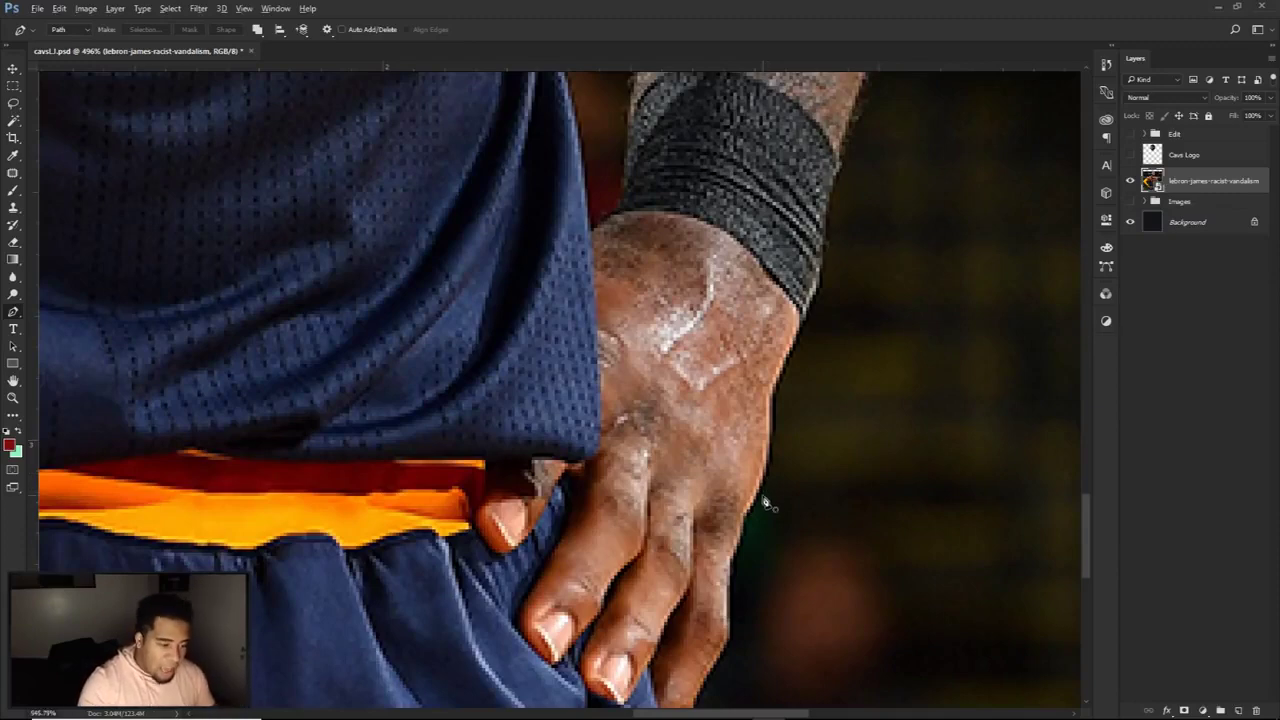
pyautogui.scroll(1, 768, 500)
pyautogui.scroll(12, 764, 503)
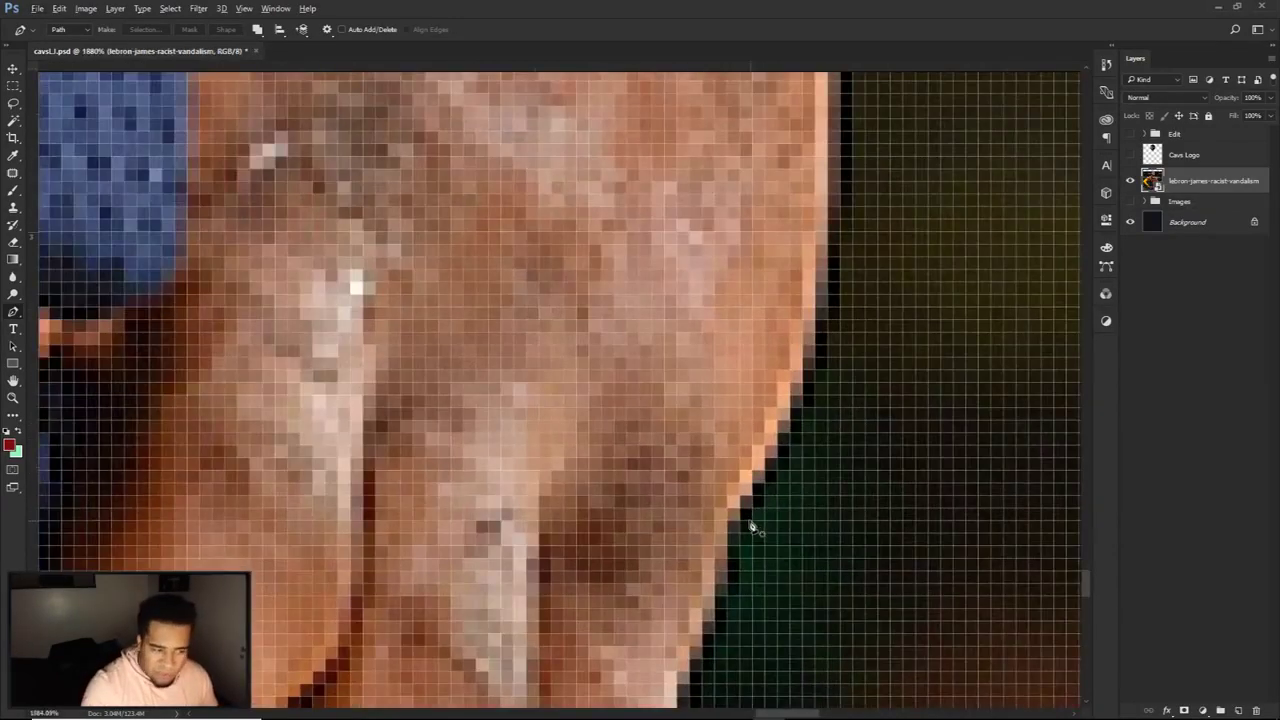
pyautogui.scroll(-5, 745, 510)
pyautogui.scroll(-2, 745, 510)
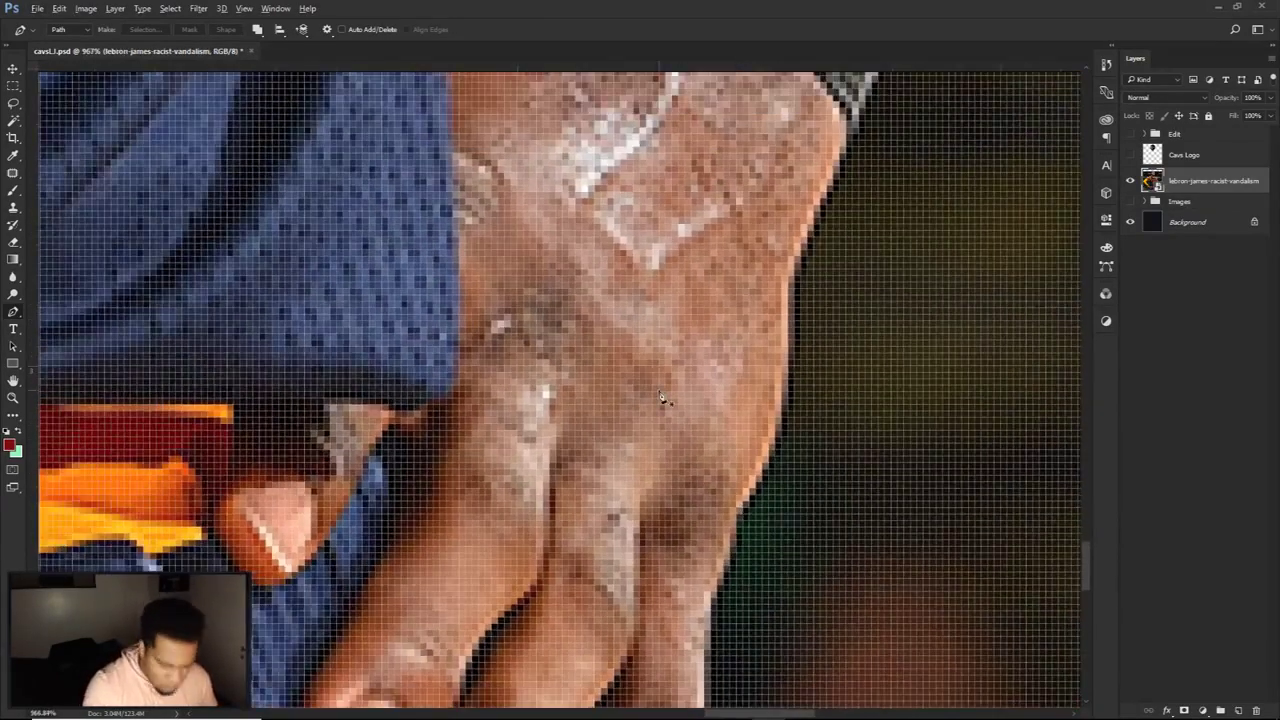
# Step: Add a layer mask to the lebron-james-racist-vandalism layer
pyautogui.scroll(-3, 668, 402)
pyautogui.scroll(-4, 712, 400)
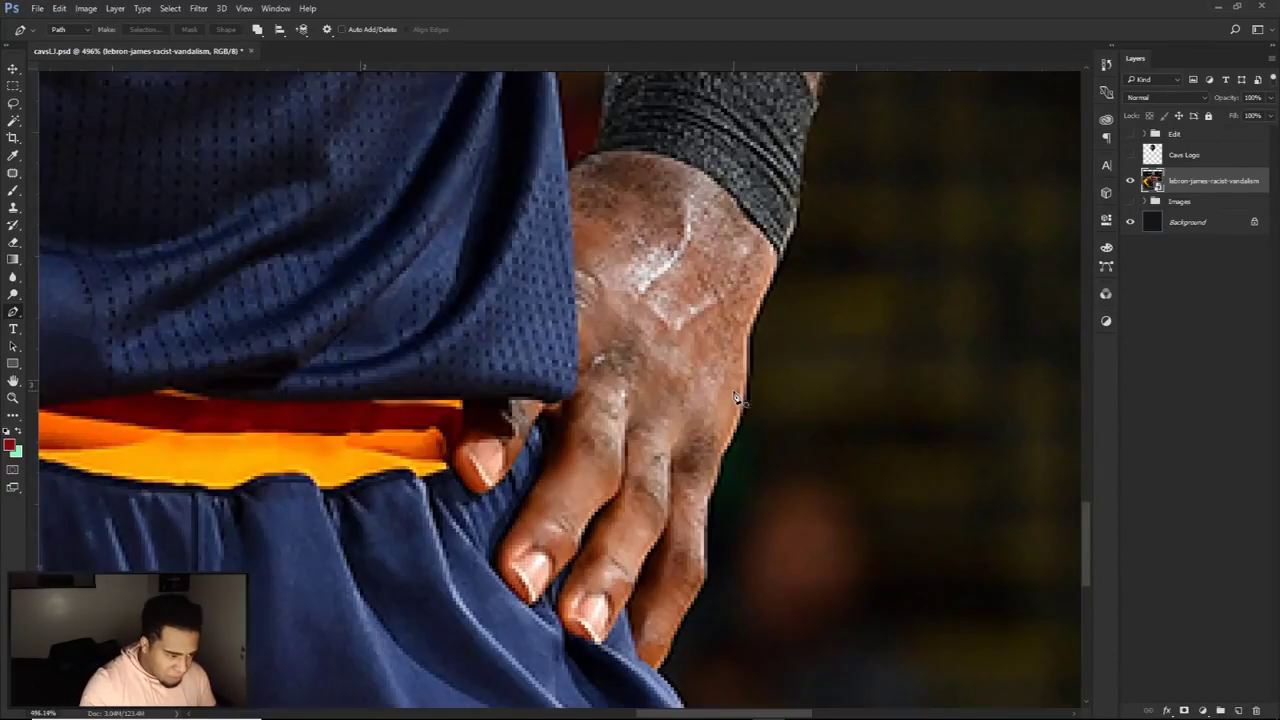
pyautogui.moveTo(764, 389); pyautogui.dragTo(810, 426)
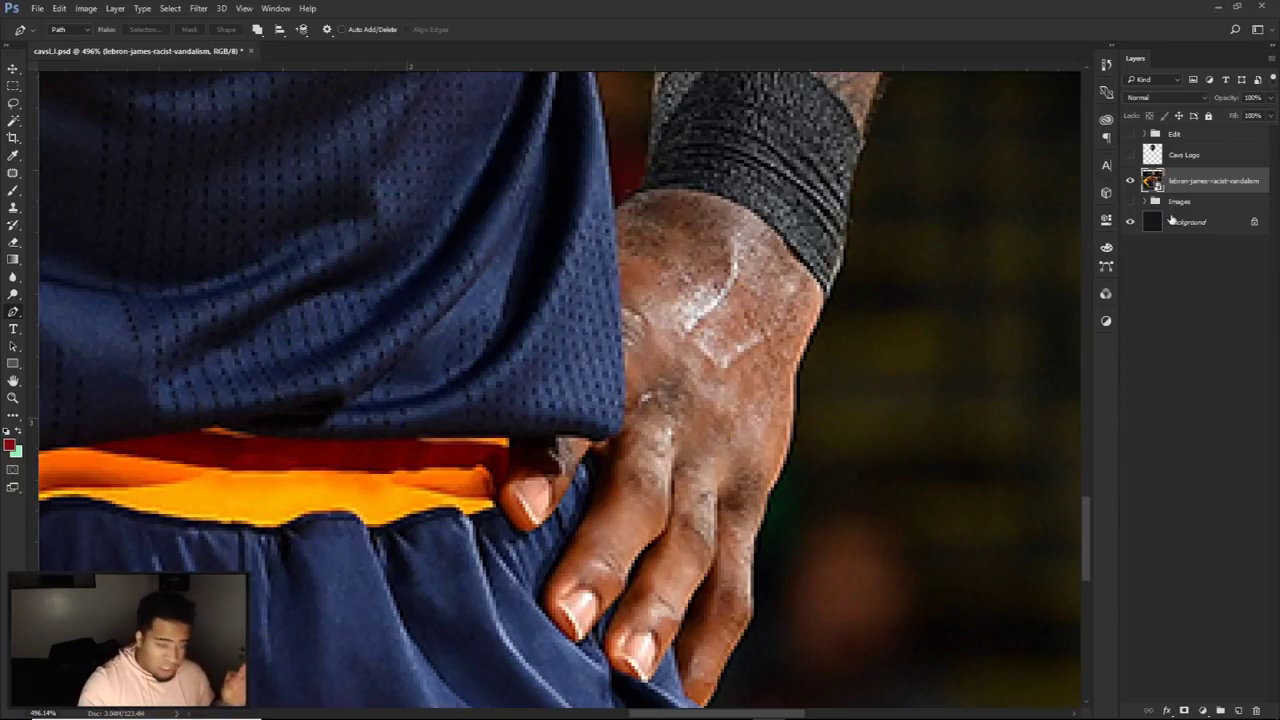
pyautogui.click(1184, 710)
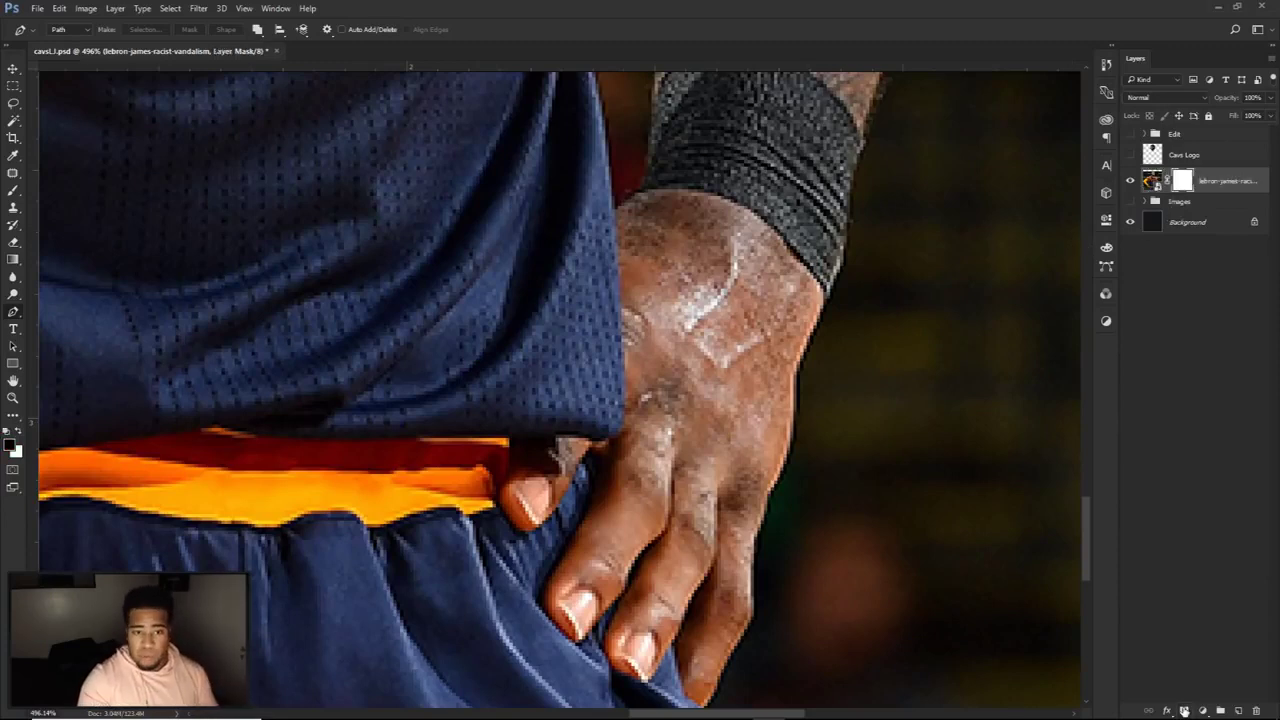
# Step: Start a curved Pen tool path up the outer edge of the hand, try a point at the wristband and undo it
pyautogui.click(775, 502)
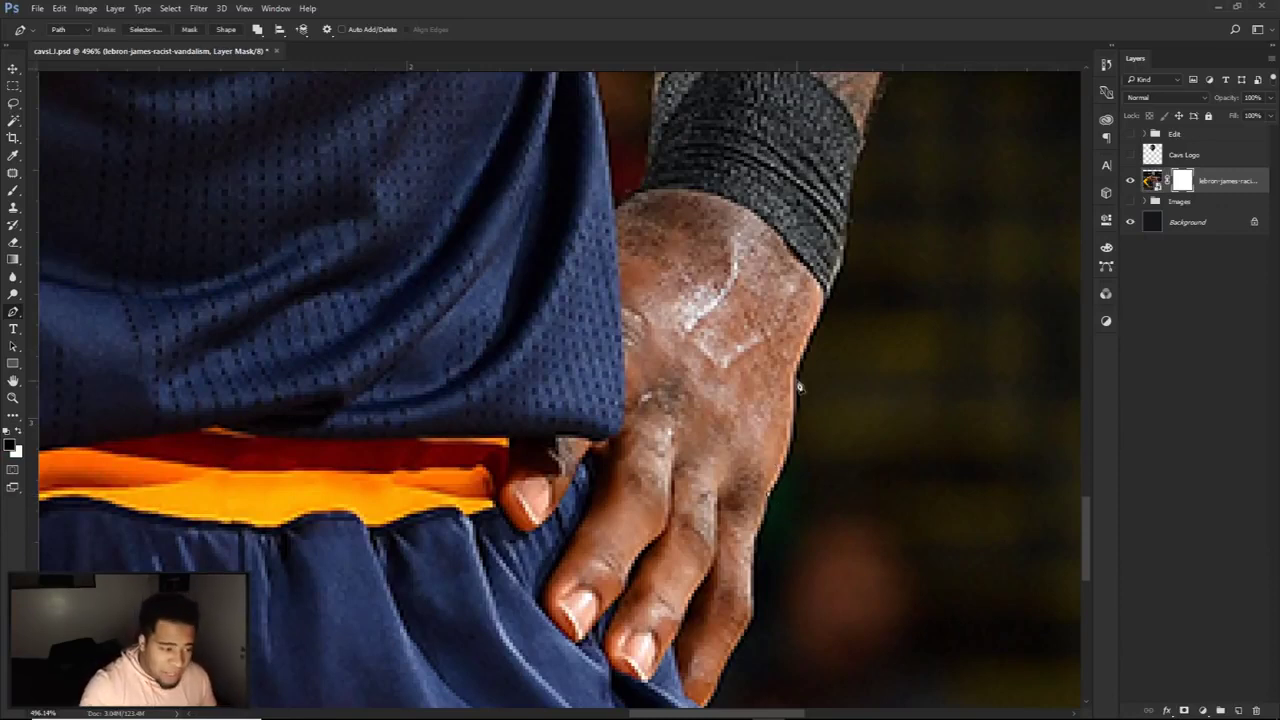
pyautogui.moveTo(797, 381); pyautogui.dragTo(791, 322)
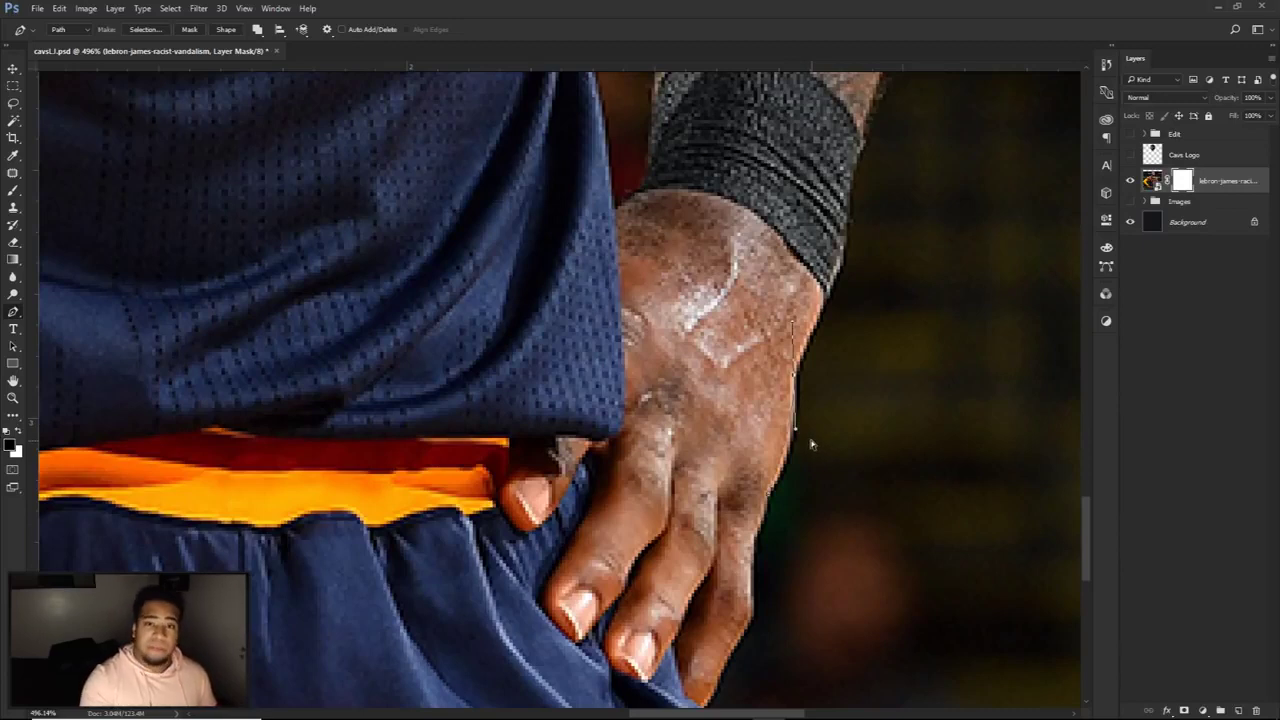
pyautogui.moveTo(796, 432); pyautogui.dragTo(797, 461)
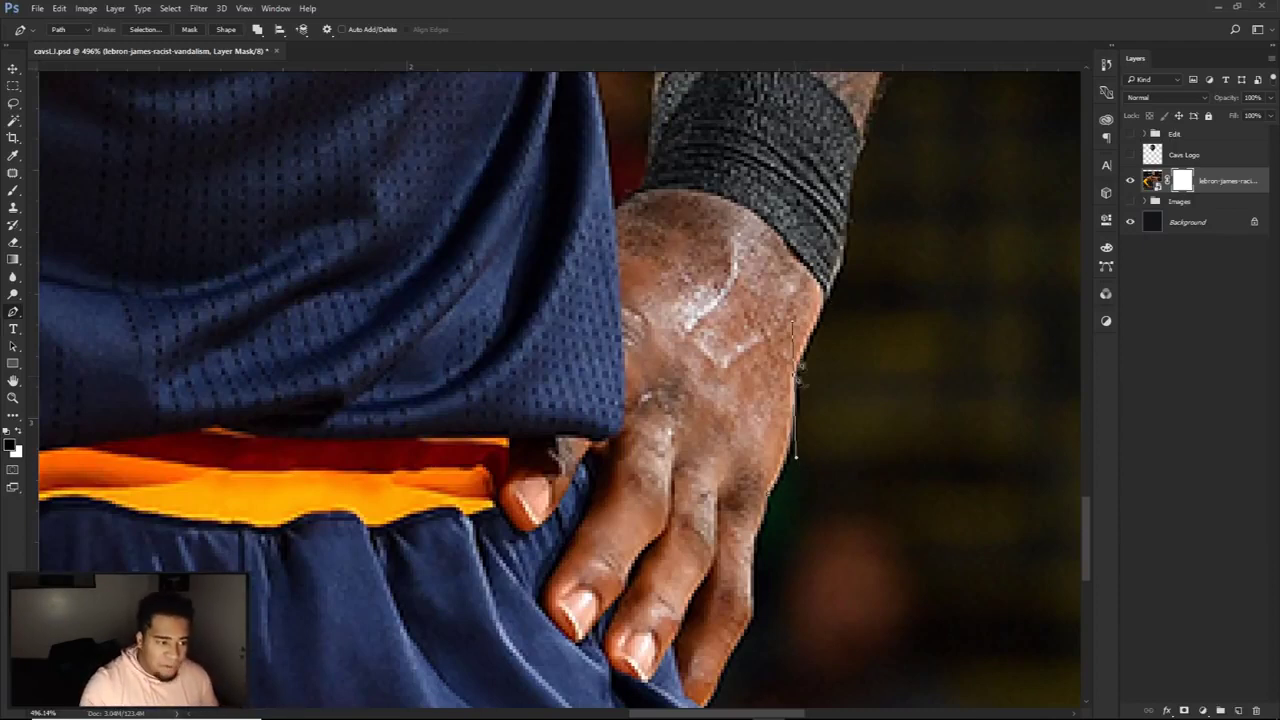
pyautogui.click(843, 275)
pyautogui.scroll(3, 843, 275)
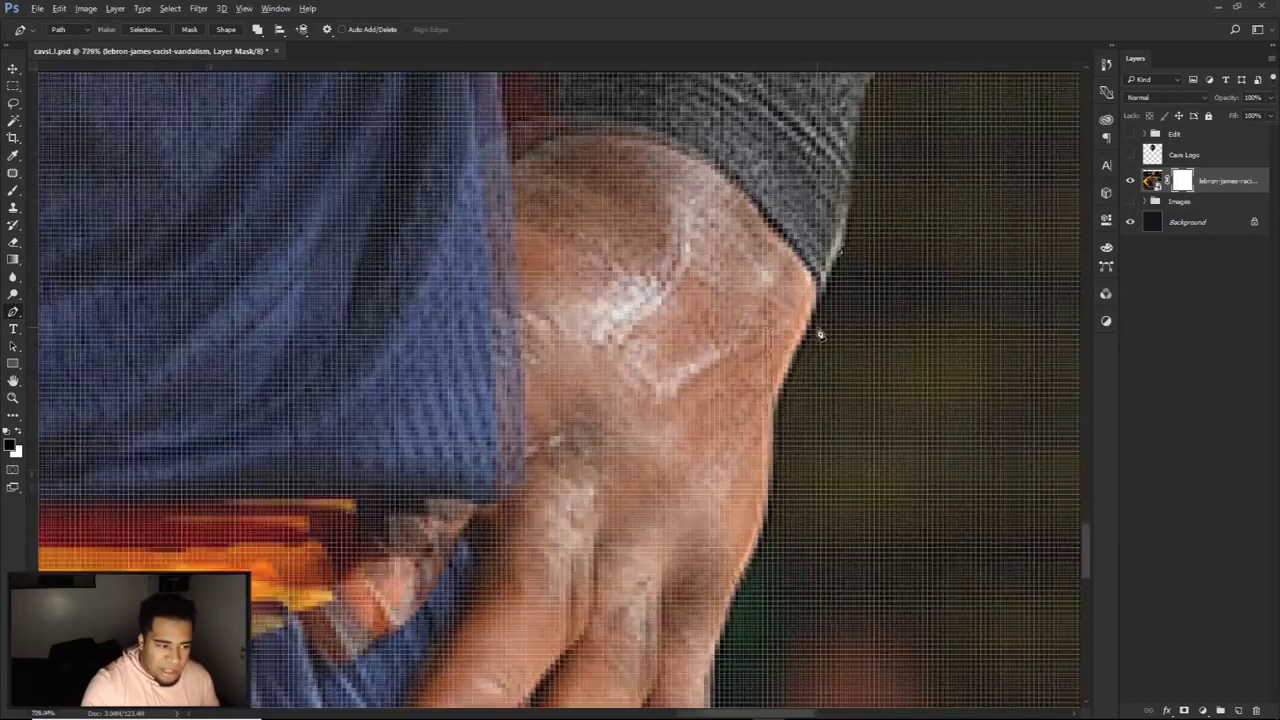
pyautogui.scroll(-2, 800, 332)
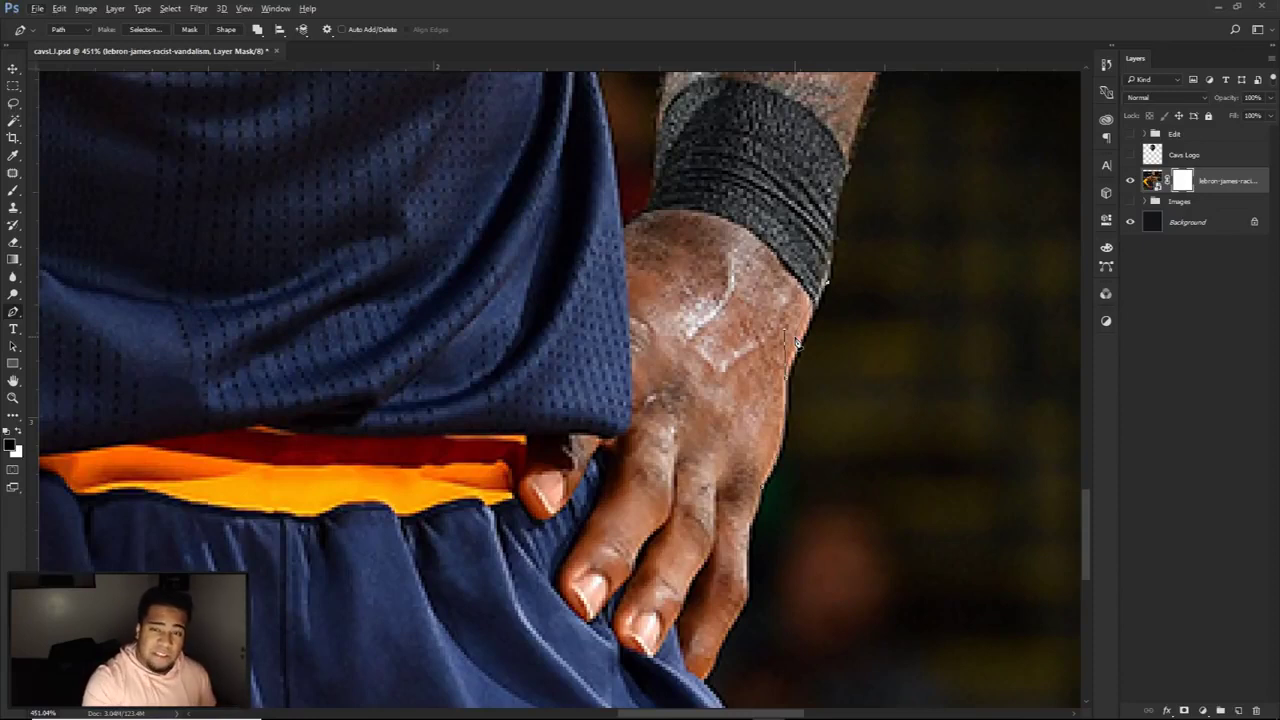
pyautogui.hotkey('ctrl', 'z')
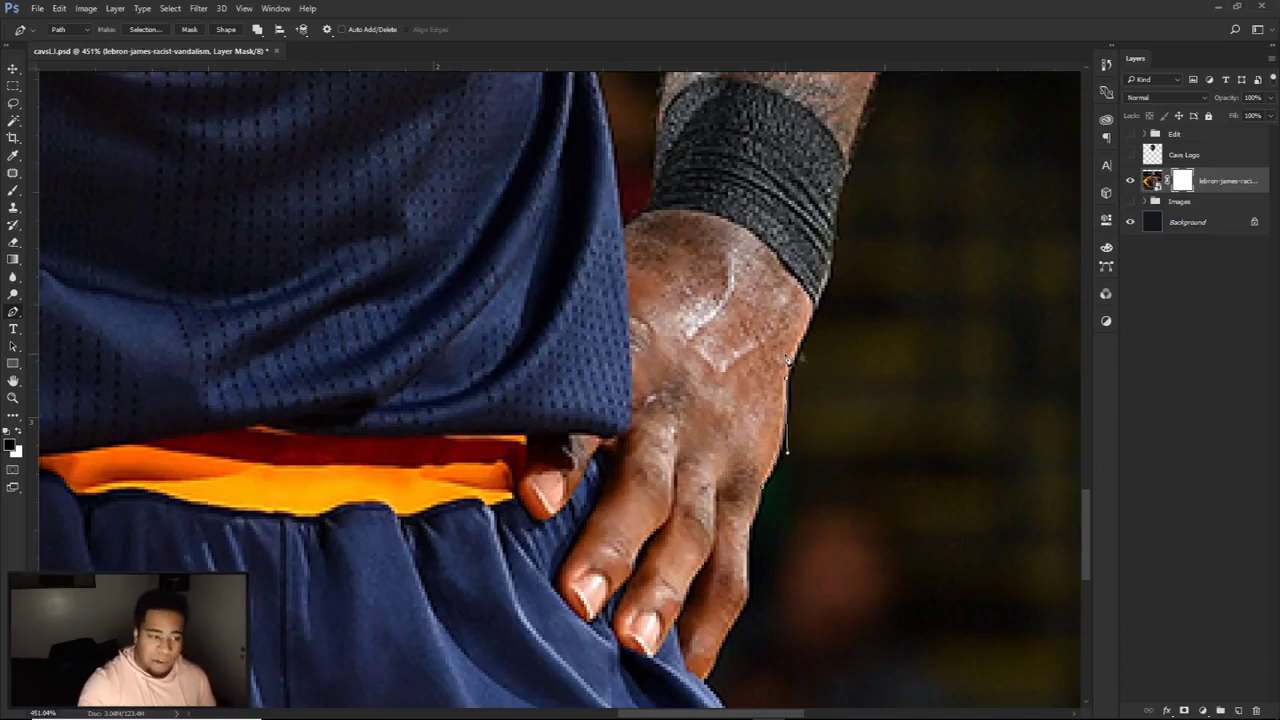
# Step: Extend the path to the lower corner of the black wristband and adjust the curve handles along the hand's edge
pyautogui.moveTo(817, 314); pyautogui.dragTo(829, 290)
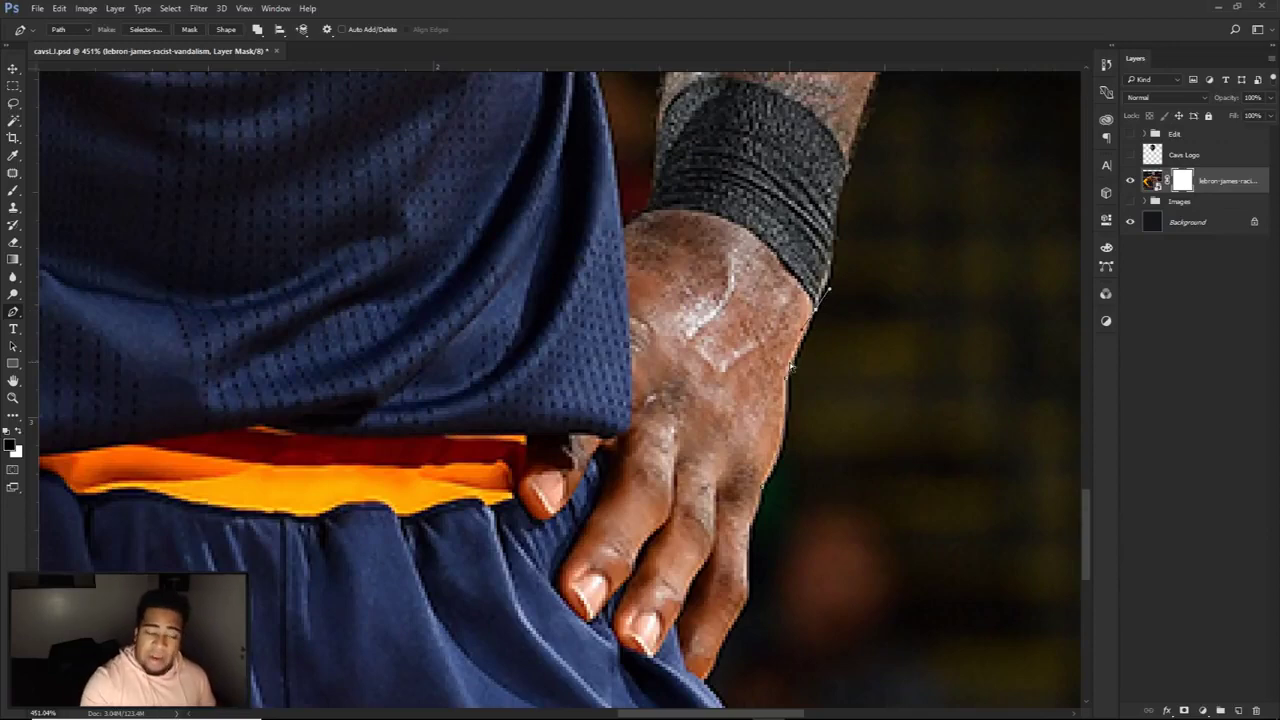
pyautogui.moveTo(787, 375); pyautogui.dragTo(788, 454)
pyautogui.scroll(6, 785, 370)
pyautogui.scroll(-3, 790, 370)
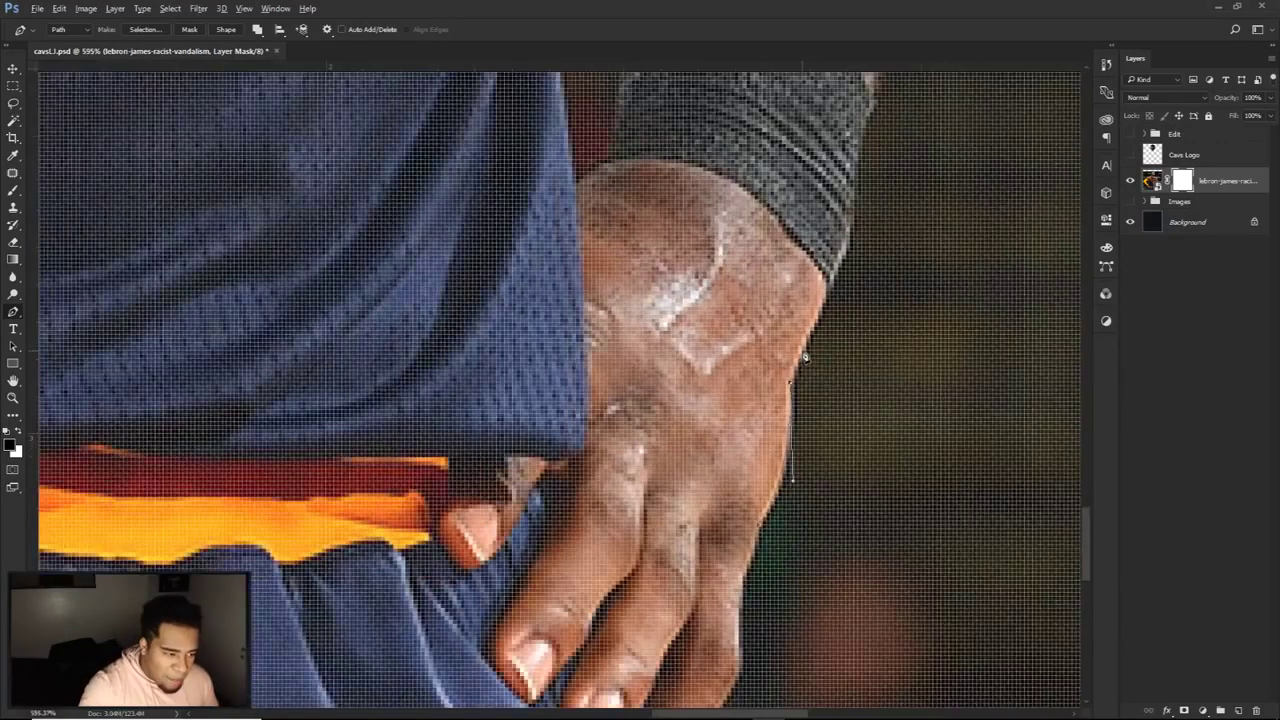
pyautogui.scroll(-1, 805, 358)
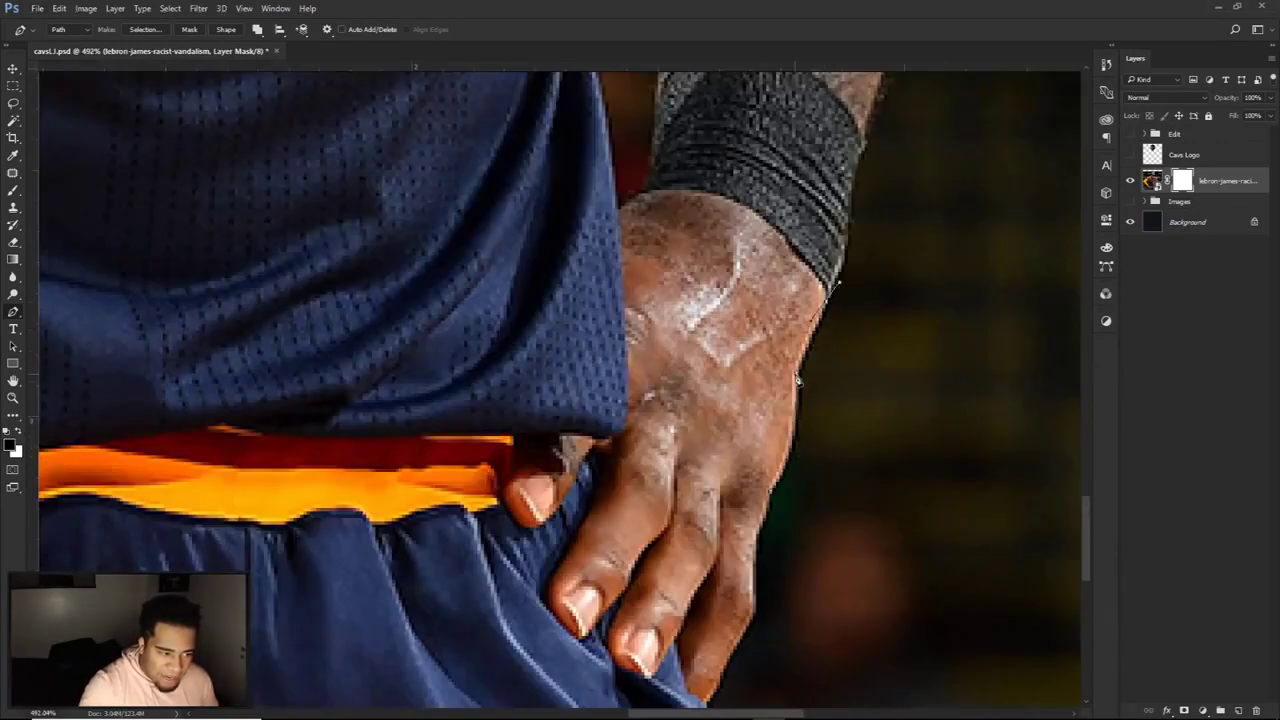
pyautogui.moveTo(797, 376); pyautogui.dragTo(798, 455)
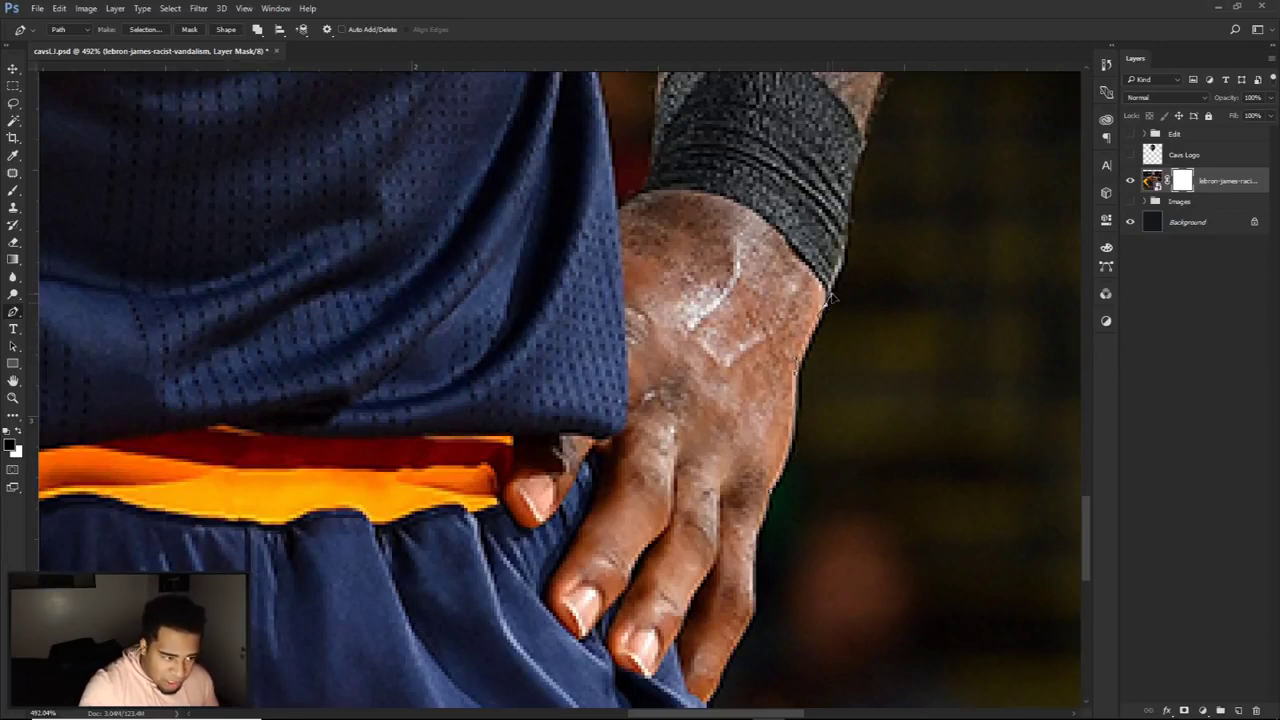
# Step: Continue the path with a curved point along the outer edge of the black wristband
pyautogui.scroll(1, 803, 380)
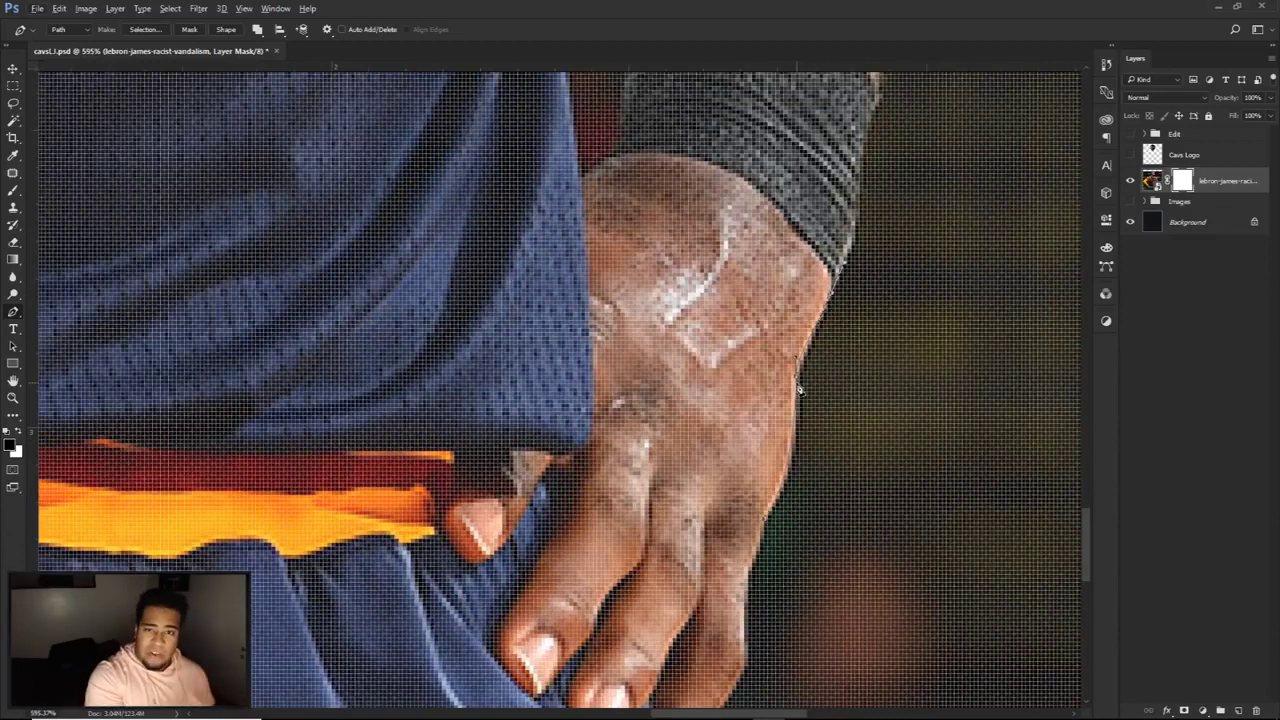
pyautogui.scroll(-1, 808, 370)
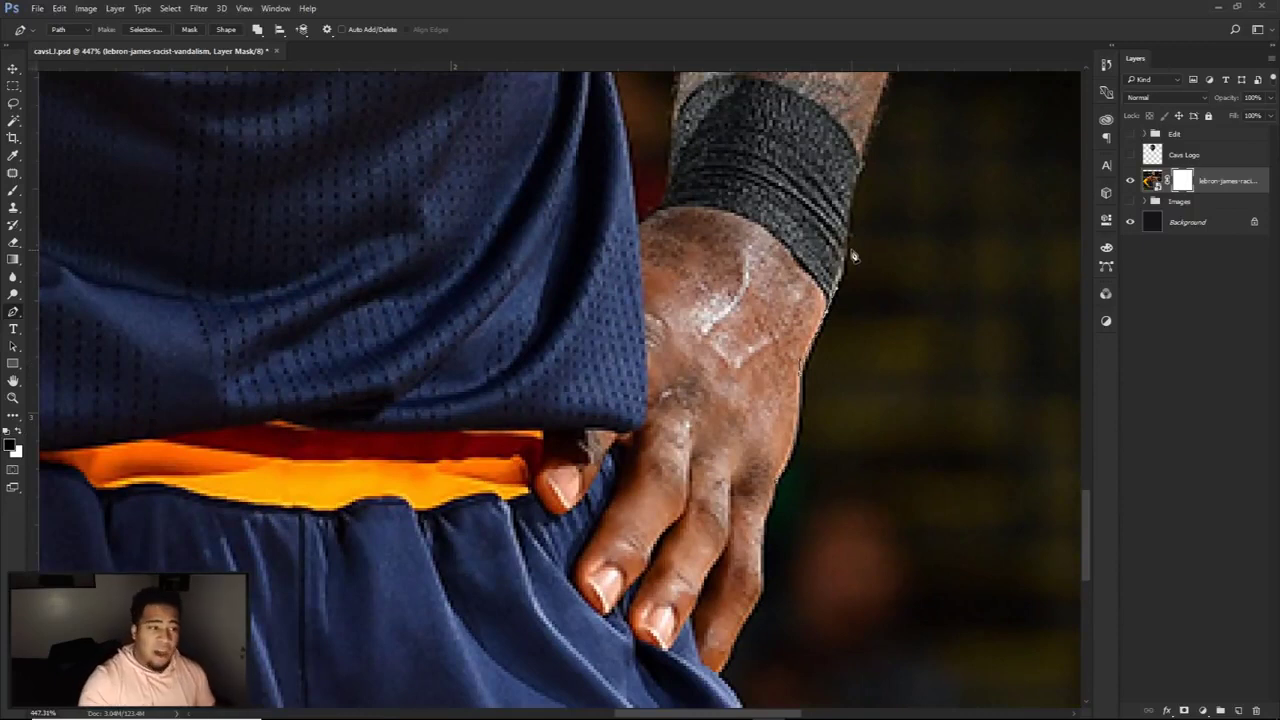
pyautogui.scroll(-2, 853, 256)
pyautogui.scroll(2, 845, 333)
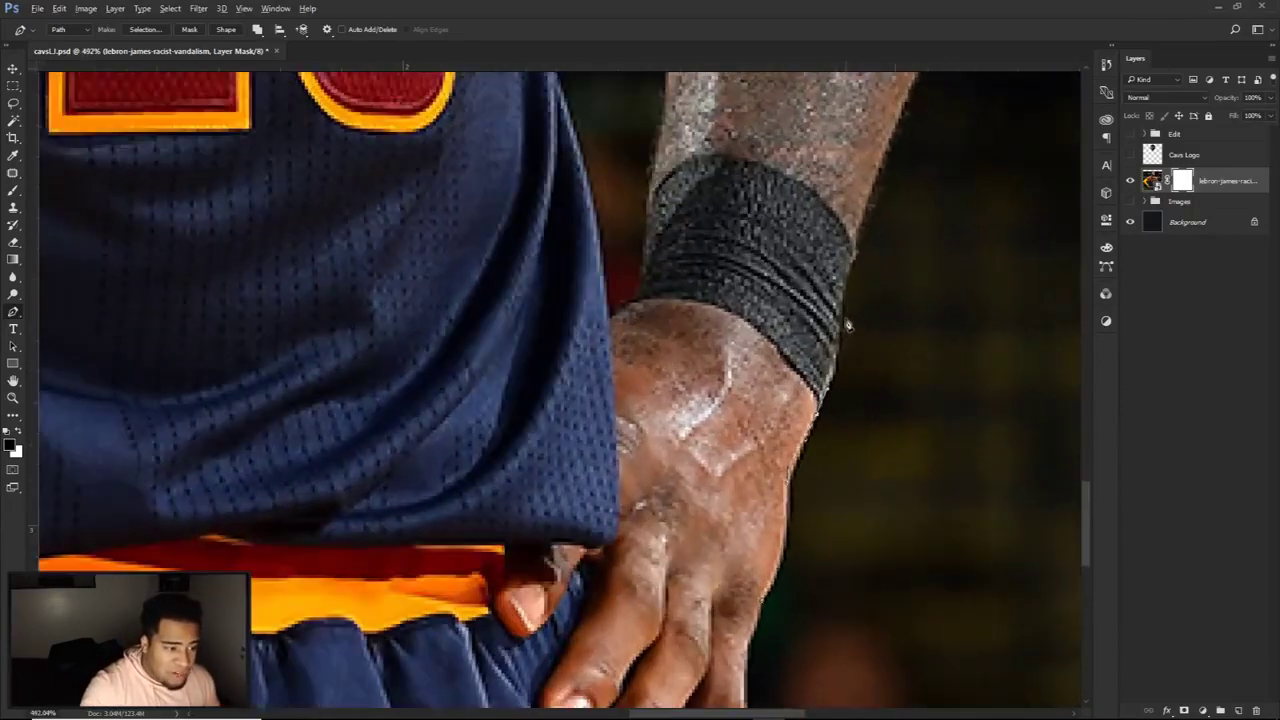
pyautogui.moveTo(847, 287); pyautogui.dragTo(856, 208)
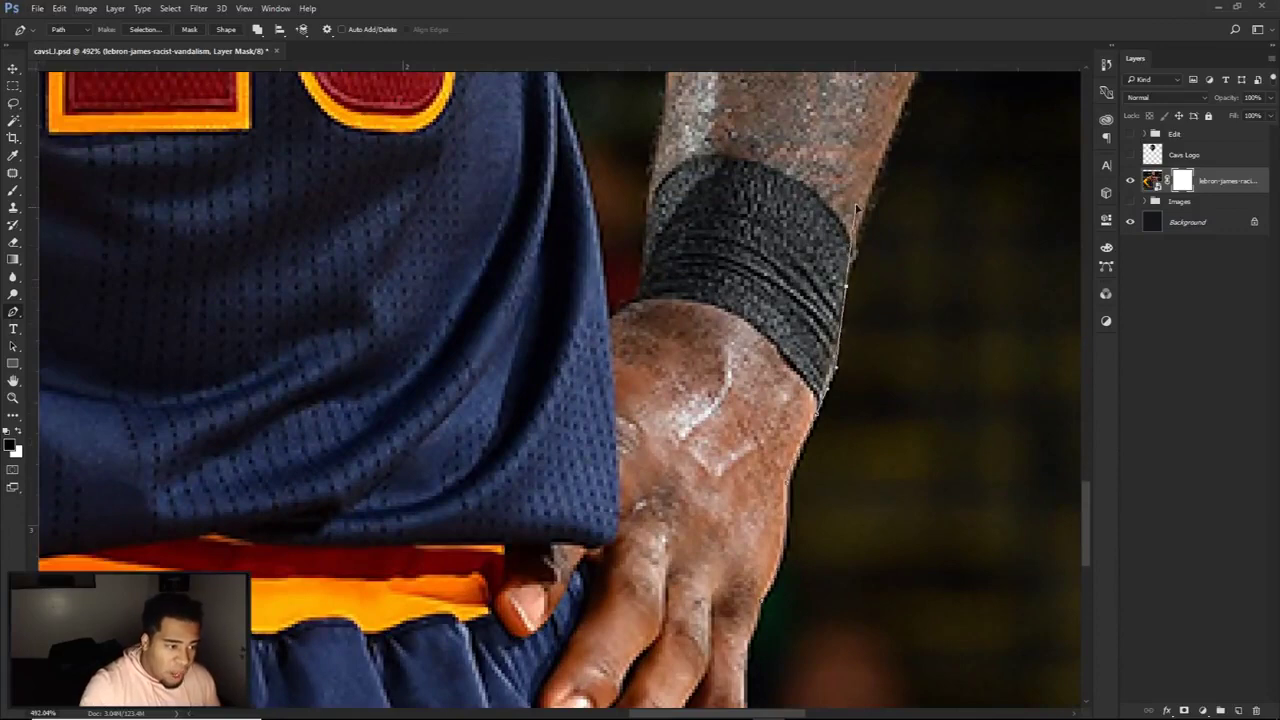
# Step: Carry the path up the outer edge of the bare arm and step back the misplaced points near the jersey
pyautogui.scroll(-3, 830, 464)
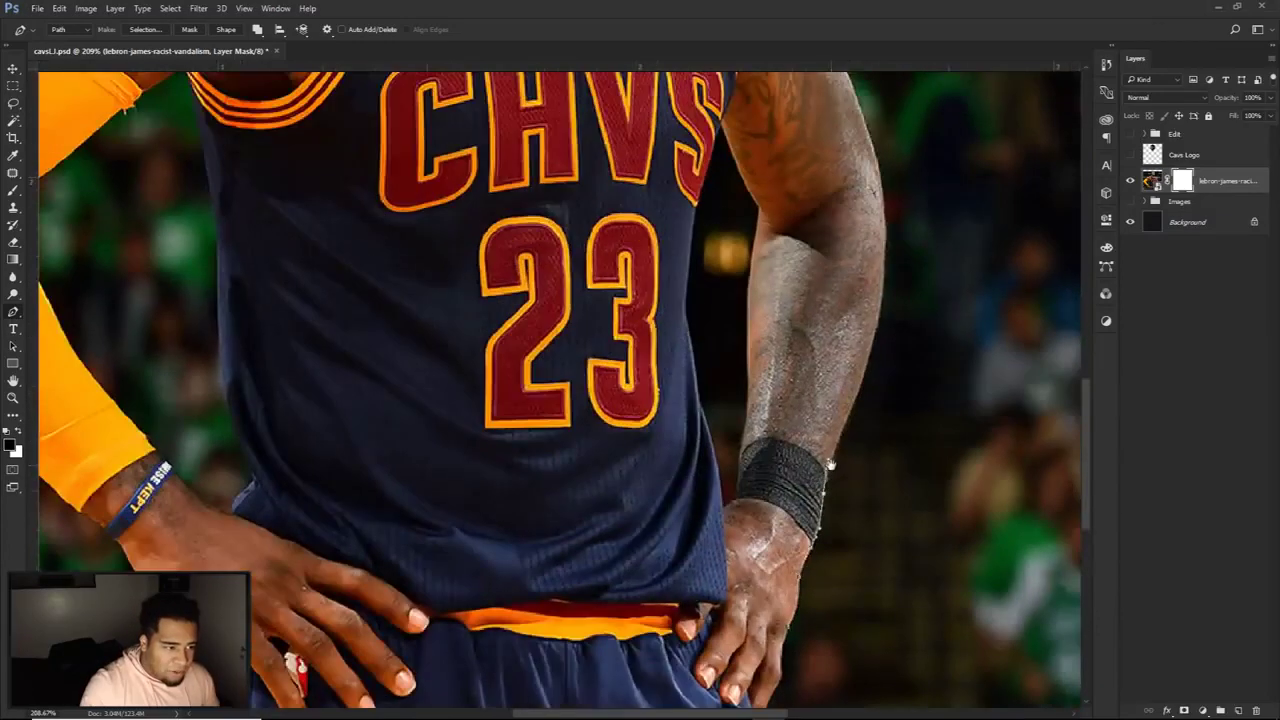
pyautogui.scroll(-1, 830, 464)
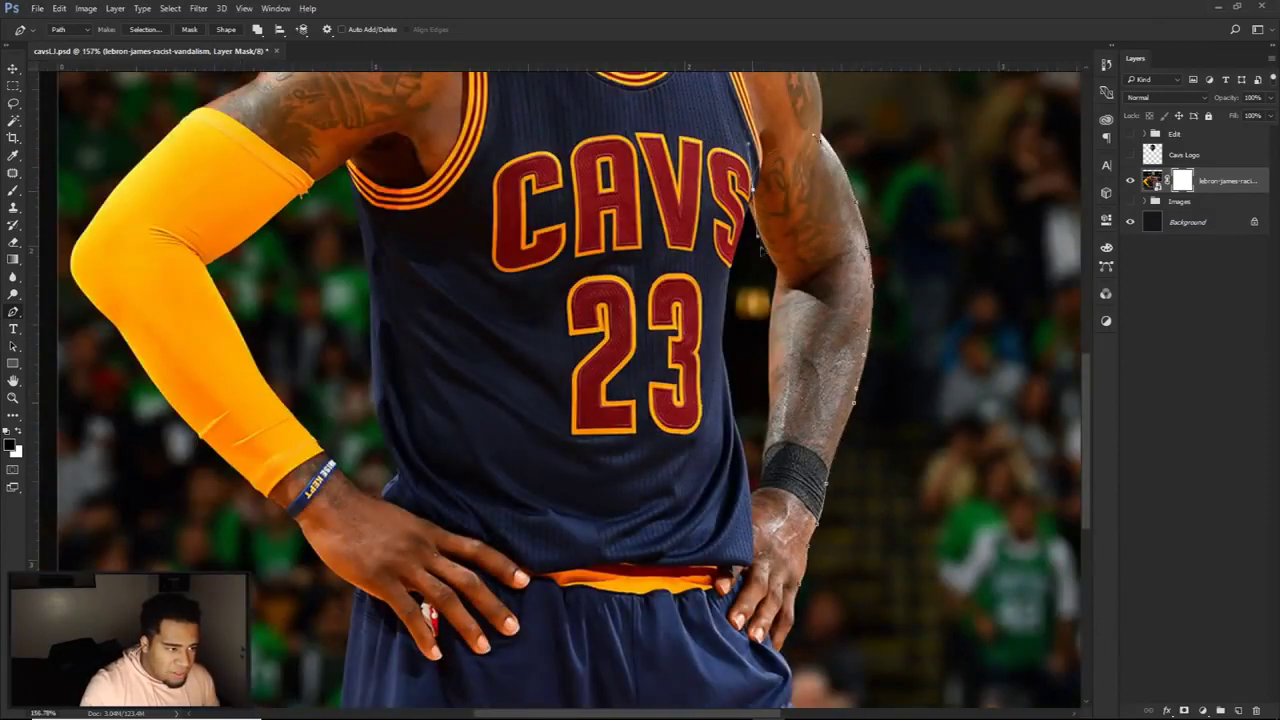
pyautogui.scroll(-2, 720, 280)
pyautogui.hotkey('ctrl', 'alt', 'z')
pyautogui.hotkey('ctrl', 'alt', 'z')
pyautogui.hotkey('ctrl', 'alt', 'z')
pyautogui.hotkey('ctrl', 'alt', 'z')
# Step: Continue the path loosely from the bare arm's shoulder around the head to the opposite jersey strap
pyautogui.moveTo(667, 297); pyautogui.dragTo(628, 268)
pyautogui.moveTo(626, 207); pyautogui.dragTo(612, 128)
pyautogui.moveTo(534, 125); pyautogui.dragTo(521, 146)
pyautogui.moveTo(507, 197); pyautogui.dragTo(506, 268)
pyautogui.click(505, 295)
# Step: Continue the path roughly over the tattooed shoulder and down the yellow arm sleeve toward the wrist
pyautogui.moveTo(454, 334); pyautogui.dragTo(433, 338)
pyautogui.click(386, 347)
pyautogui.moveTo(346, 390); pyautogui.dragTo(335, 409)
pyautogui.click(336, 488)
pyautogui.click(382, 525)
# Step: Run the path below the shorts and back up to the hand with the black wristband, closing the outline
pyautogui.click(440, 694)
pyautogui.click(498, 701)
pyautogui.moveTo(673, 704); pyautogui.dragTo(692, 703)
pyautogui.click(721, 699)
pyautogui.moveTo(703, 661); pyautogui.dragTo(676, 644)
pyautogui.click(675, 647)
pyautogui.click(677, 598)
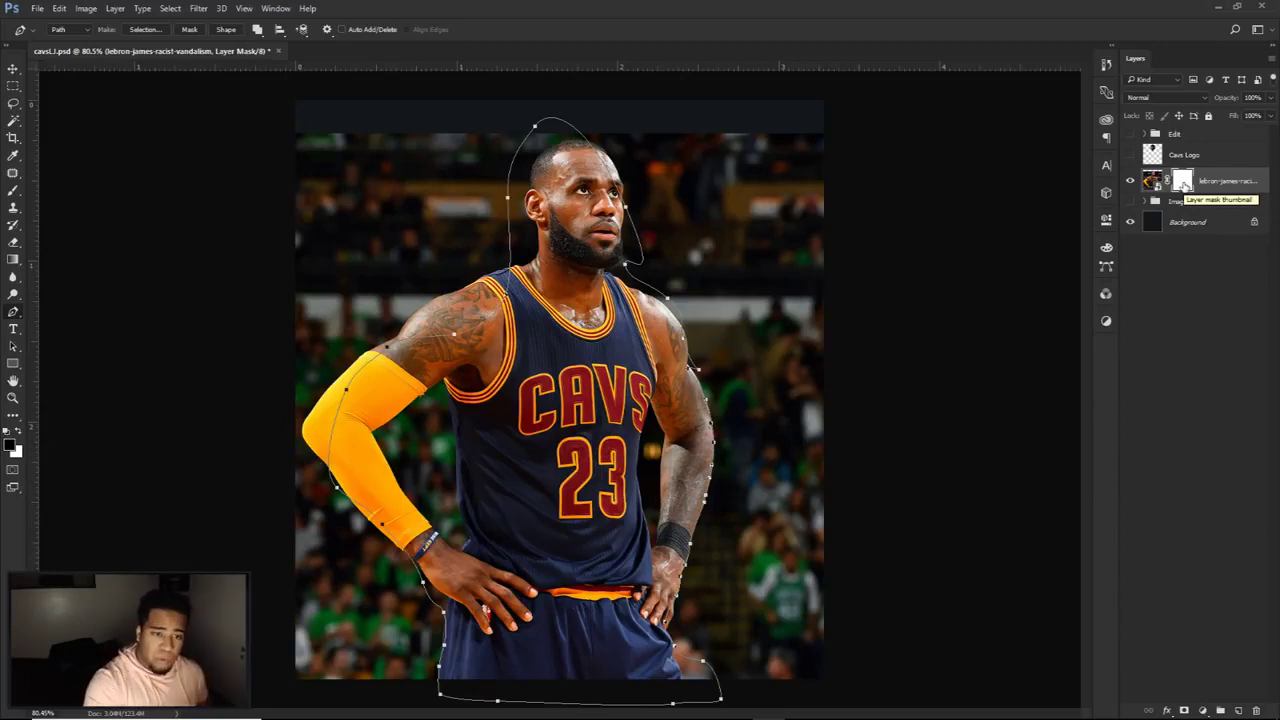
# Step: Convert the closed path around the player into a selection
pyautogui.rightClick(690, 249)
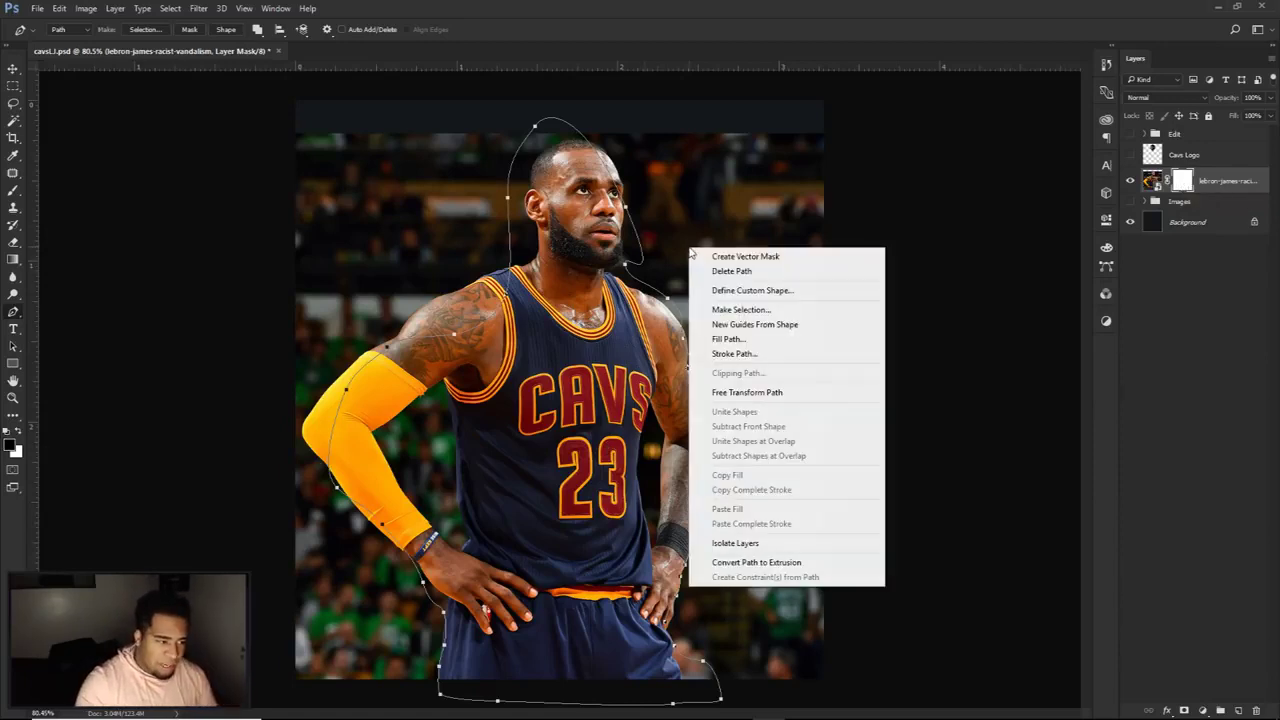
pyautogui.click(757, 312)
pyautogui.click(722, 209)
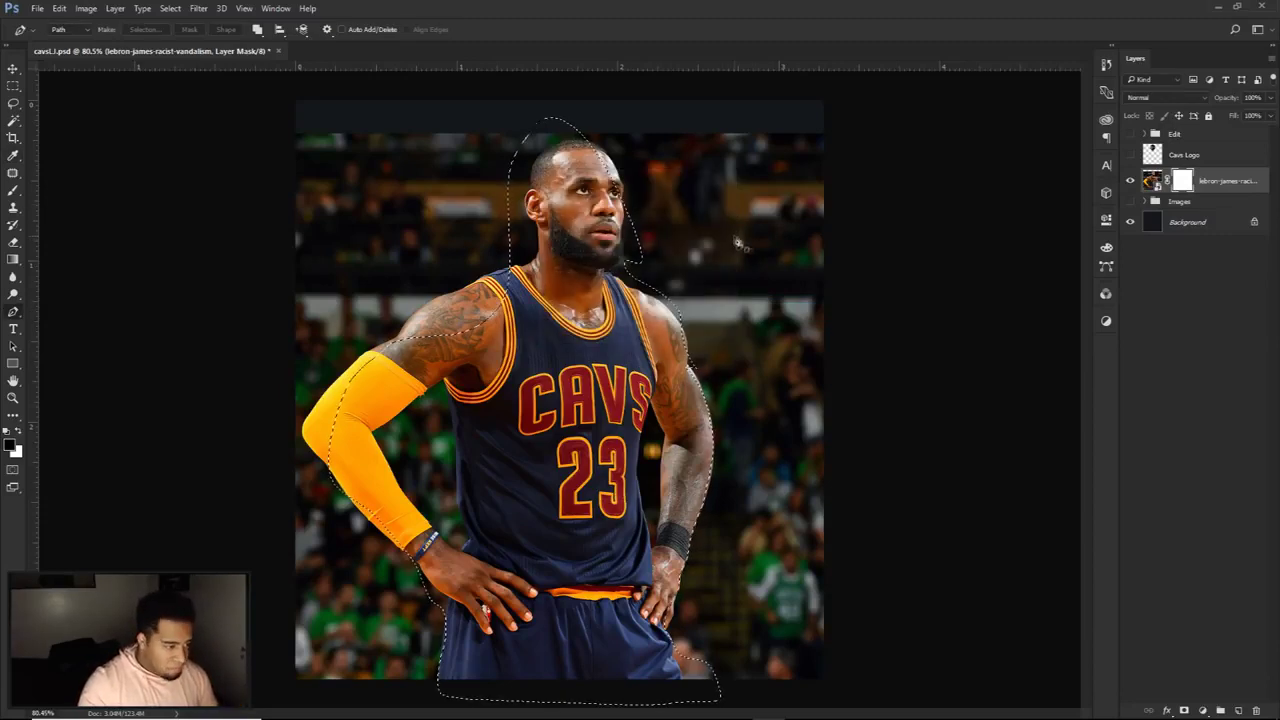
# Step: Invert the selection with the Rectangular Marquee tool active so it covers the background around the player
pyautogui.click(13, 86)
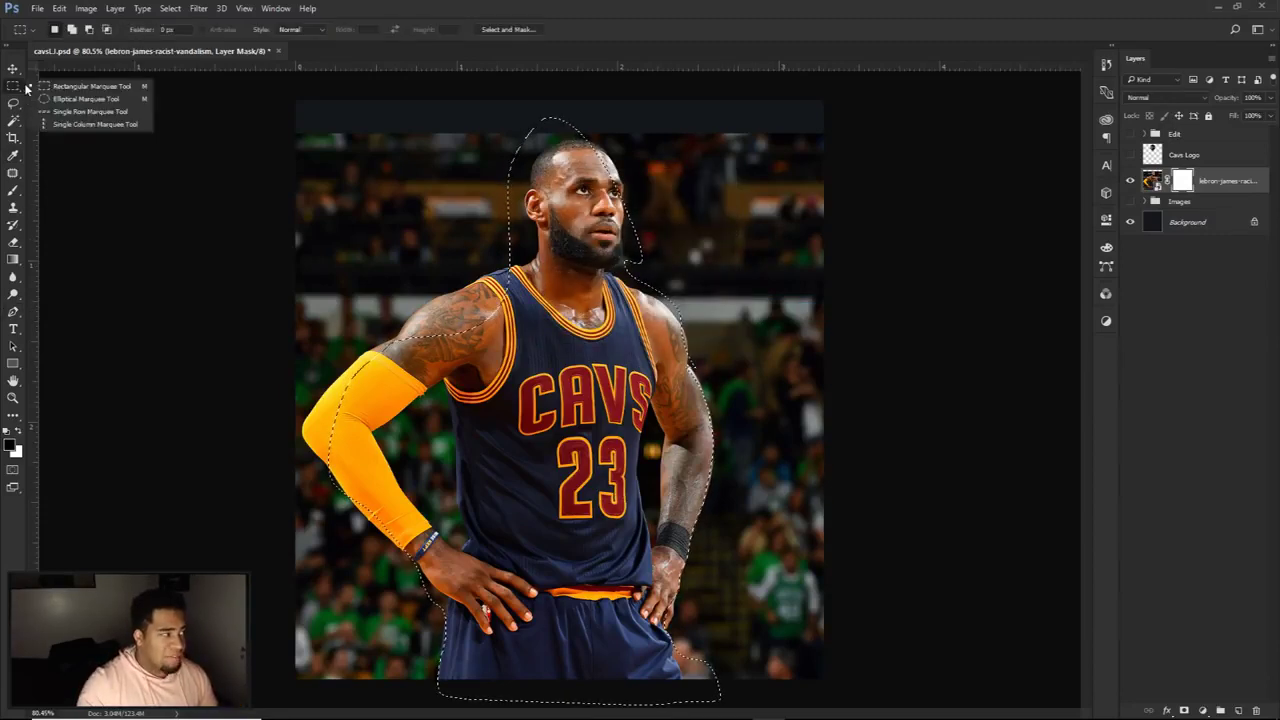
pyautogui.click(123, 88)
pyautogui.rightClick(693, 178)
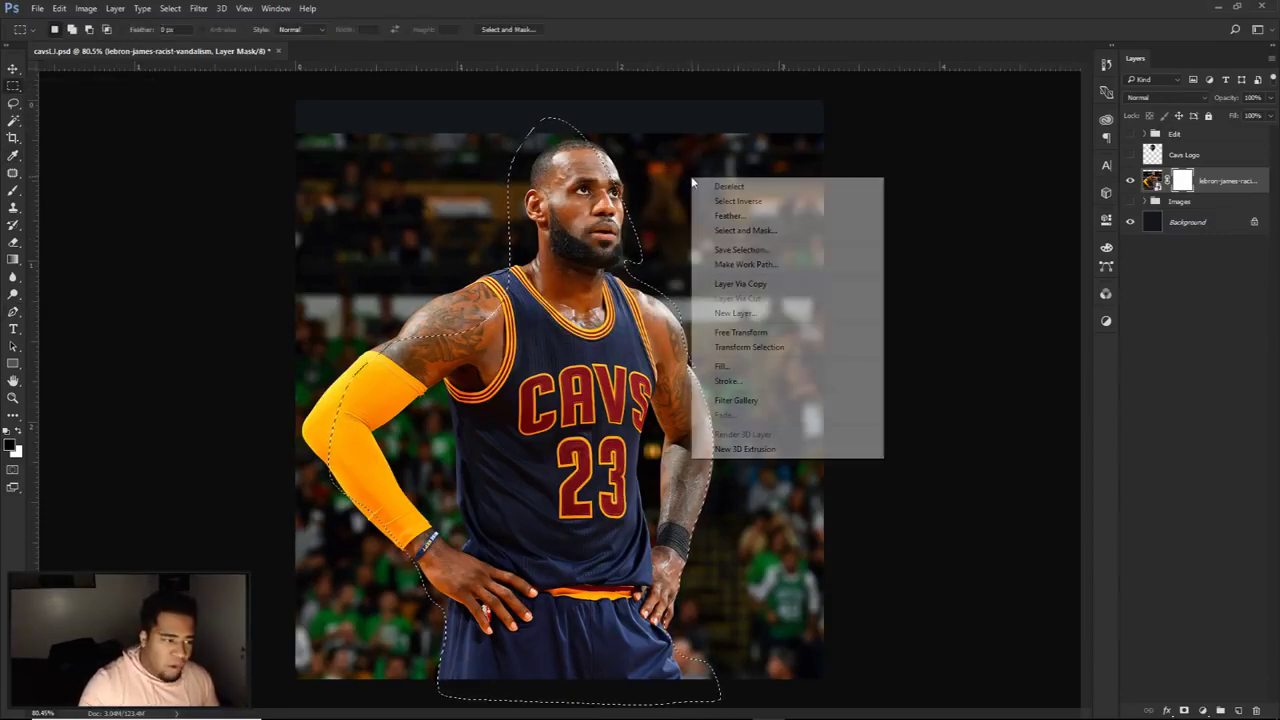
pyautogui.click(739, 201)
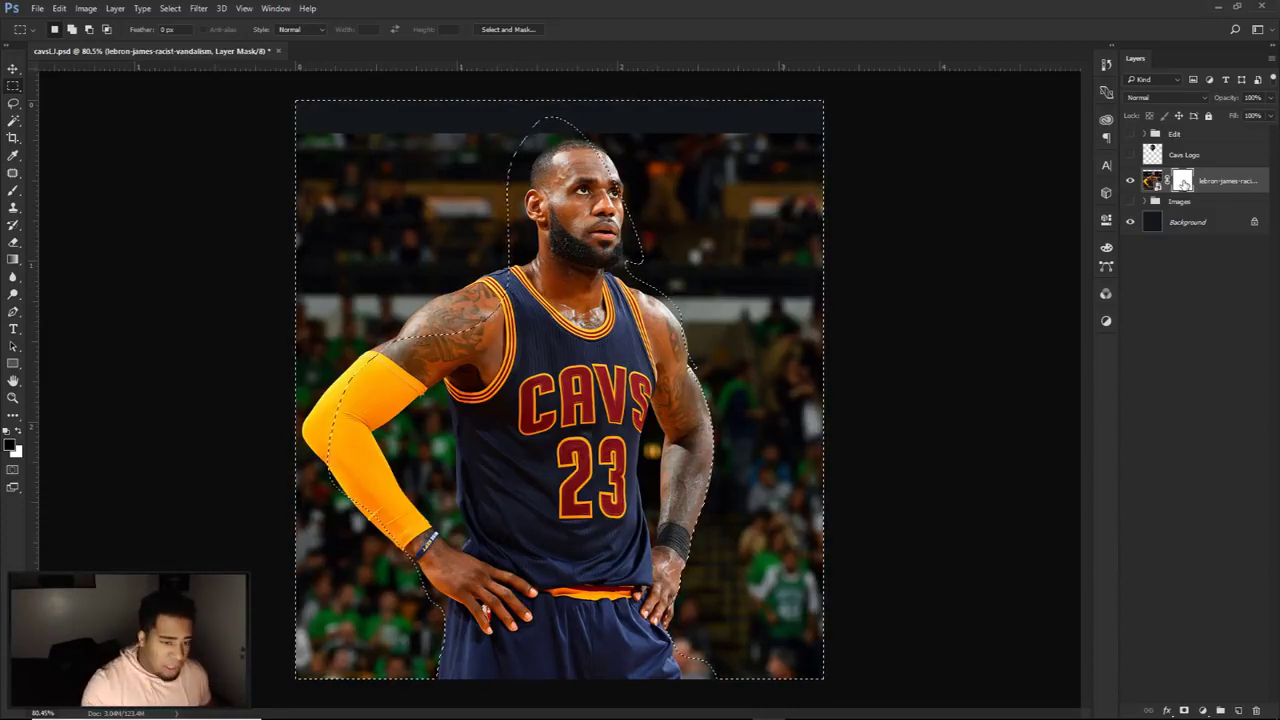
# Step: Fill the selected background area of the layer mask with black and deselect
pyautogui.click(20, 432)
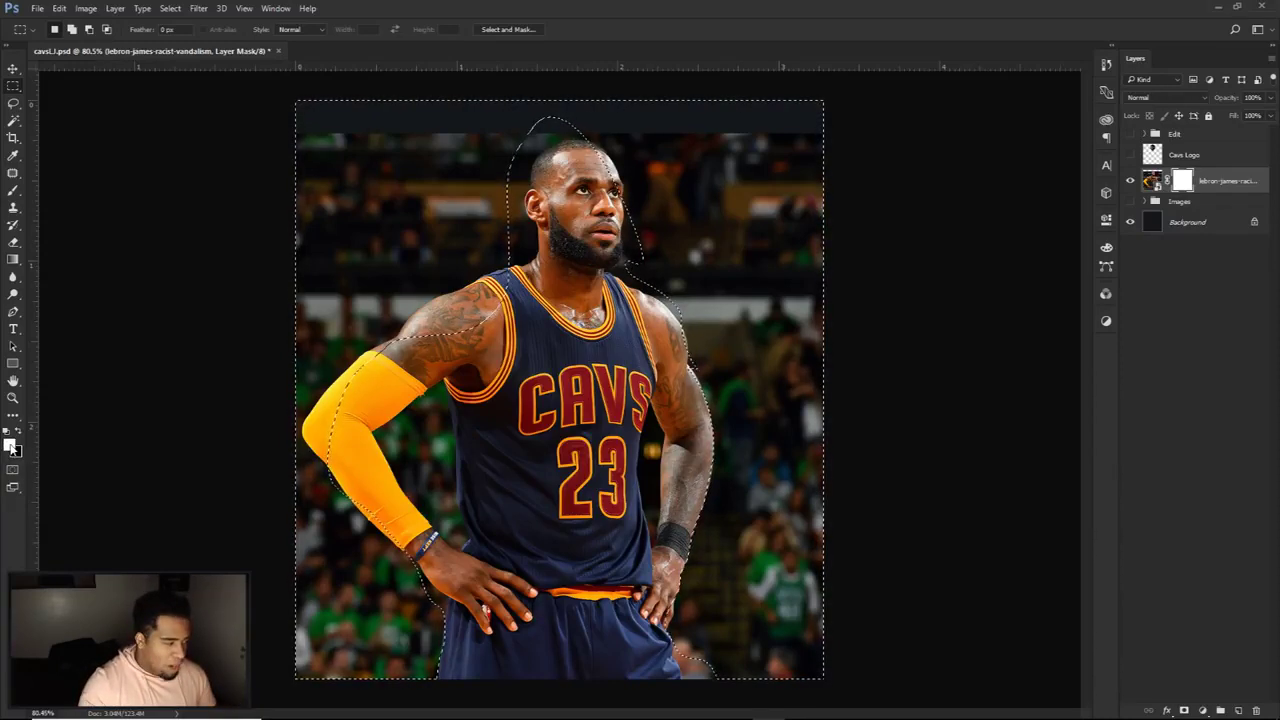
pyautogui.click(18, 434)
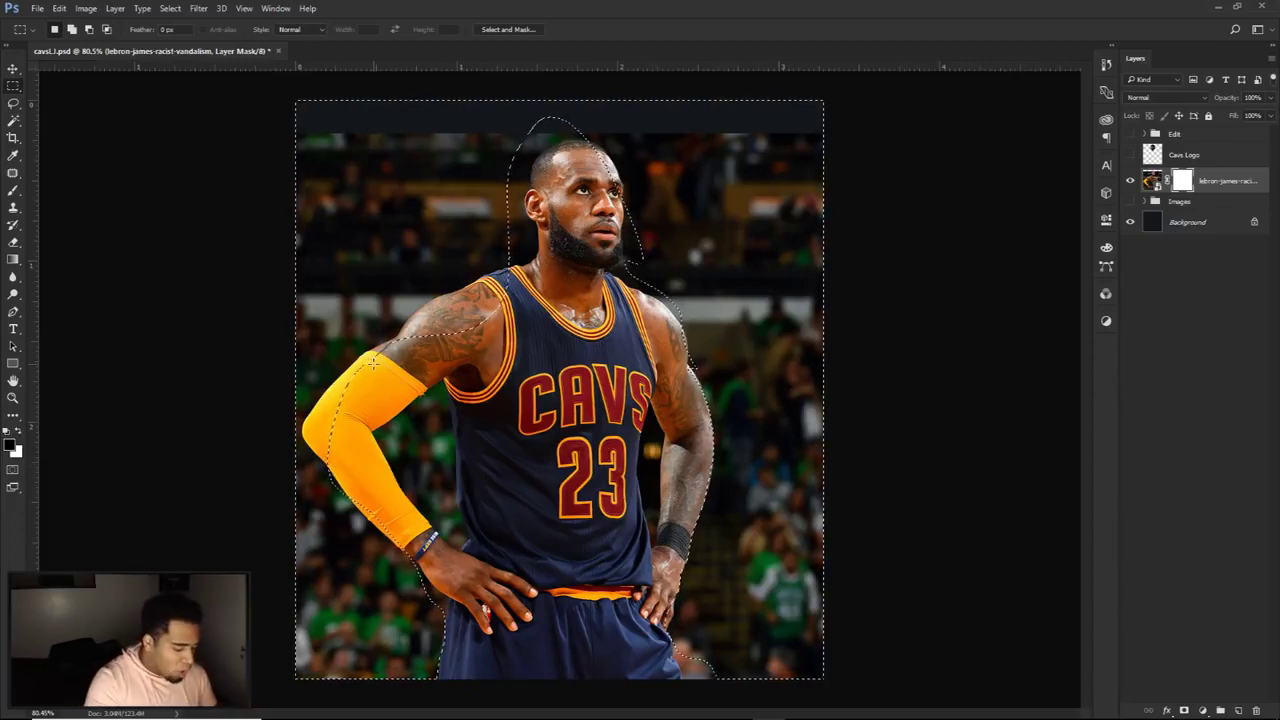
pyautogui.hotkey('alt', 'BackSpace')
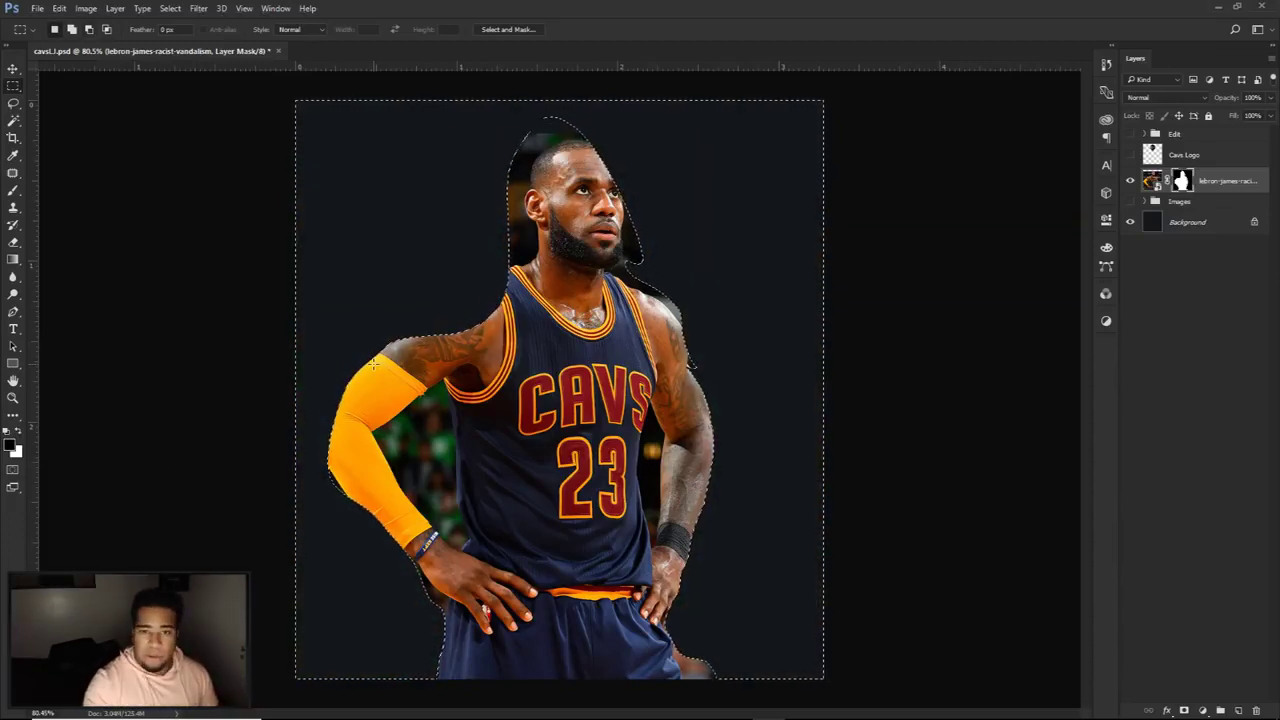
pyautogui.hotkey('ctrl', 'd')
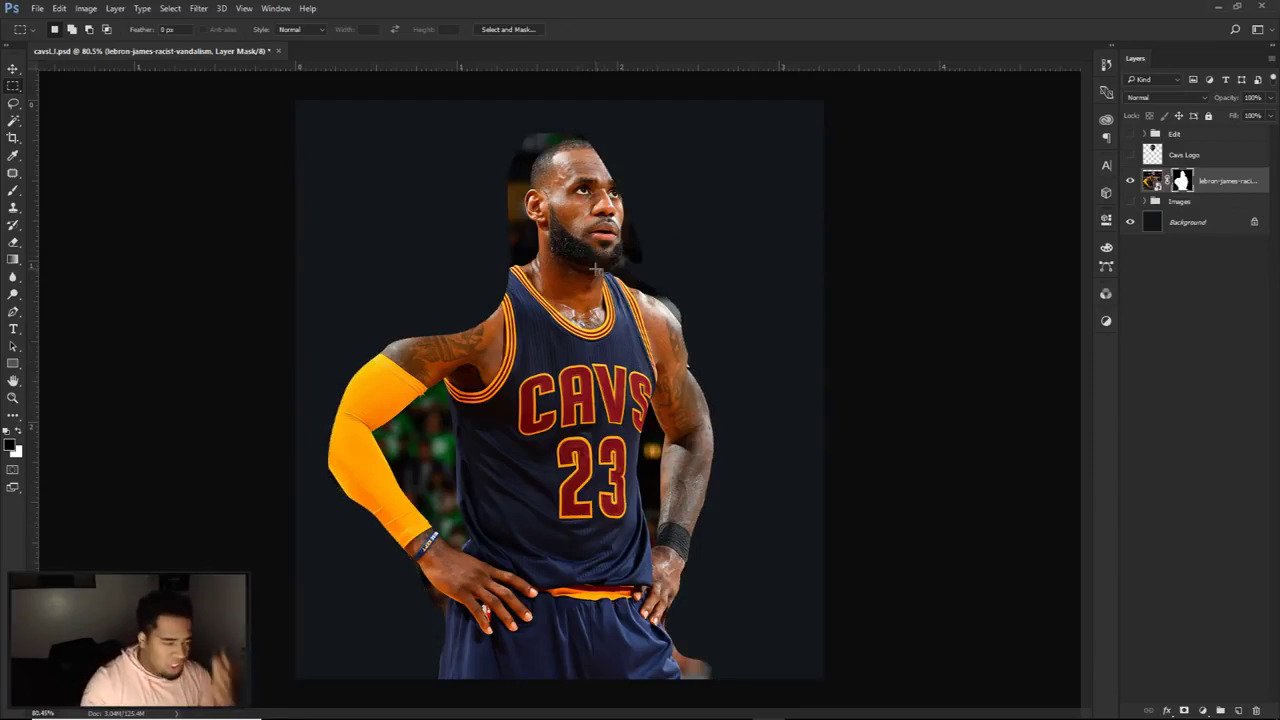
# Step: Erase the mask's black with white as the background color to restore the cut-off shoulder and yellow sleeve
pyautogui.press('b')
pyautogui.click(21, 431)
pyautogui.moveTo(527, 272); pyautogui.dragTo(534, 640)
pyautogui.moveTo(488, 349)
pyautogui.mouseDown()
pyautogui.moveTo(478, 340)
pyautogui.moveTo(434, 360)
pyautogui.mouseUp()
pyautogui.click(21, 431)
pyautogui.moveTo(329, 423)
pyautogui.mouseDown()
pyautogui.moveTo(440, 365)
pyautogui.moveTo(517, 370)
pyautogui.moveTo(480, 387)
pyautogui.moveTo(471, 361)
pyautogui.moveTo(447, 369)
pyautogui.moveTo(532, 266)
pyautogui.moveTo(442, 409)
pyautogui.mouseUp()
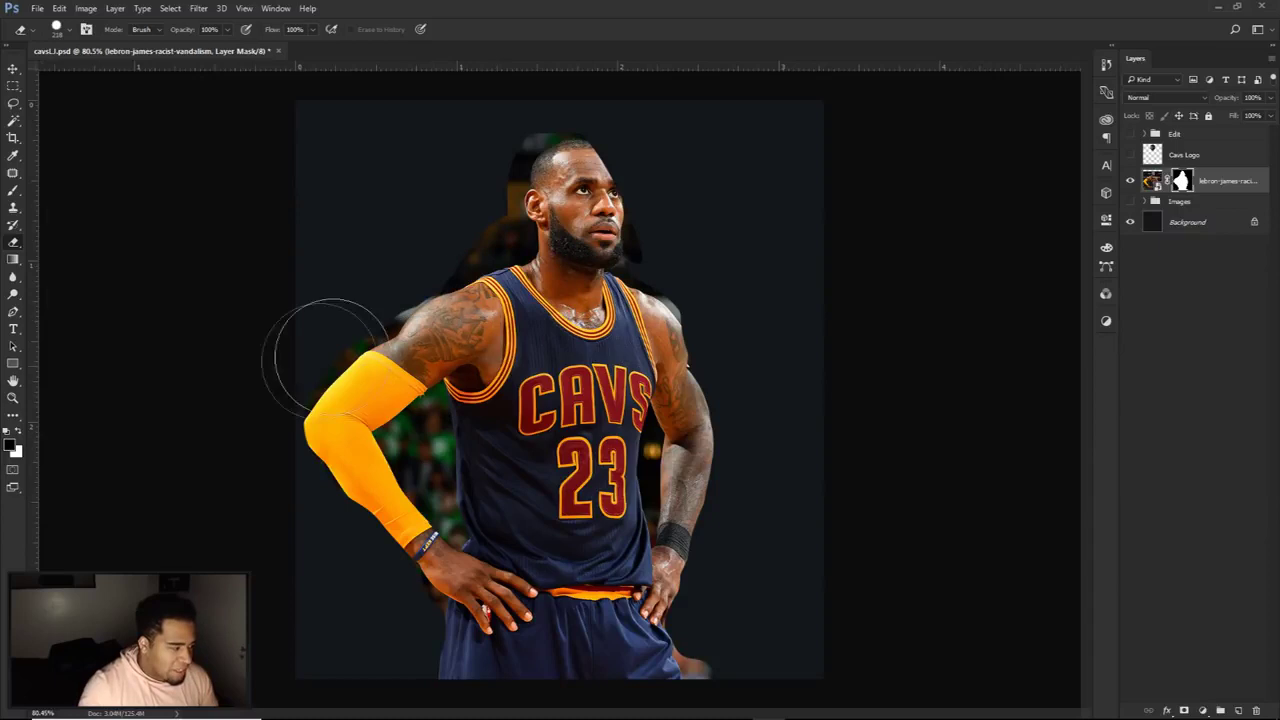
# Step: Try erasing over the arm and jersey with the mask colors swapped to hide them, undoing both strokes
pyautogui.click(20, 432)
pyautogui.moveTo(430, 300)
pyautogui.mouseDown()
pyautogui.moveTo(451, 291)
pyautogui.moveTo(357, 409)
pyautogui.moveTo(457, 414)
pyautogui.moveTo(575, 373)
pyautogui.mouseUp()
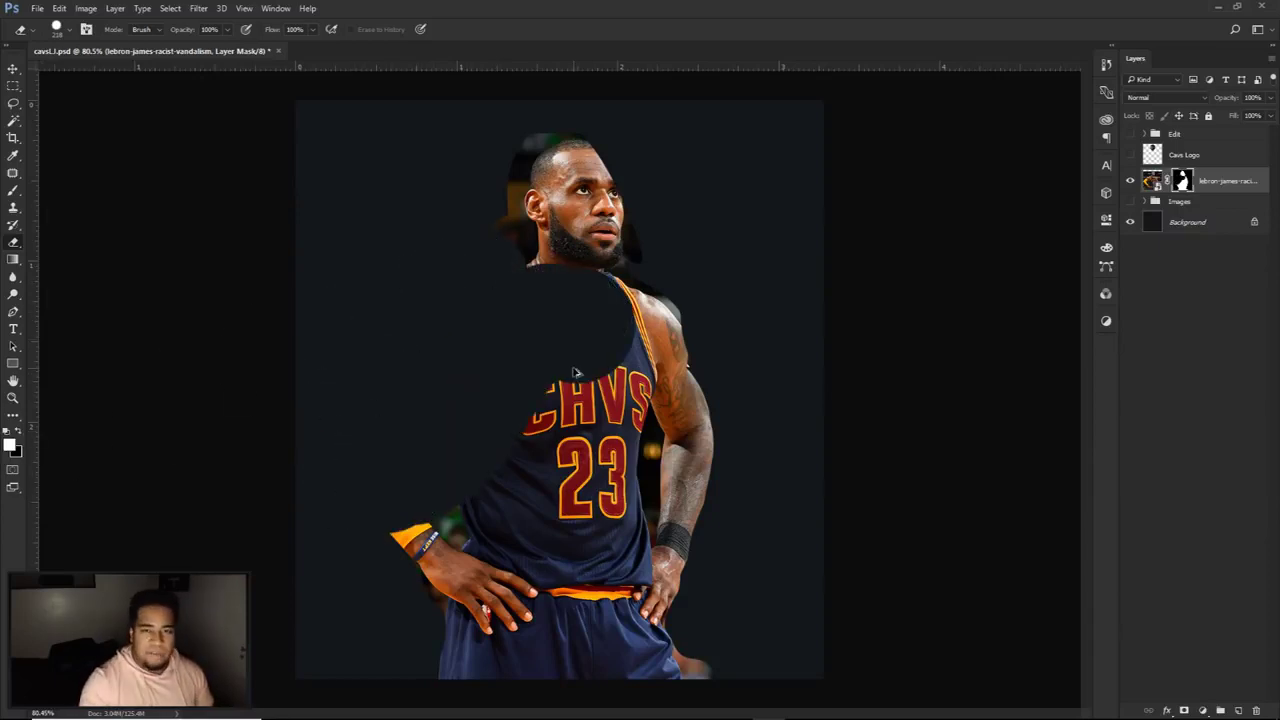
pyautogui.hotkey('ctrl', 'z')
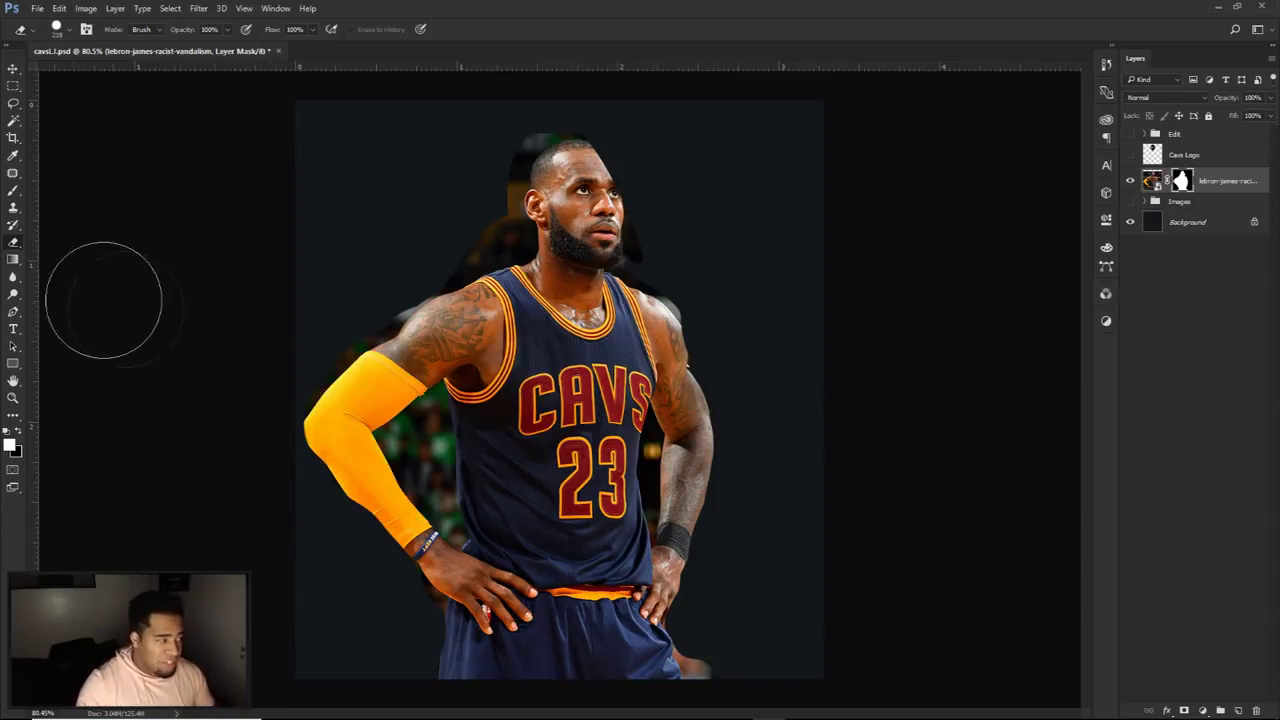
pyautogui.moveTo(515, 295)
pyautogui.mouseDown()
pyautogui.moveTo(480, 394)
pyautogui.moveTo(457, 410)
pyautogui.mouseUp()
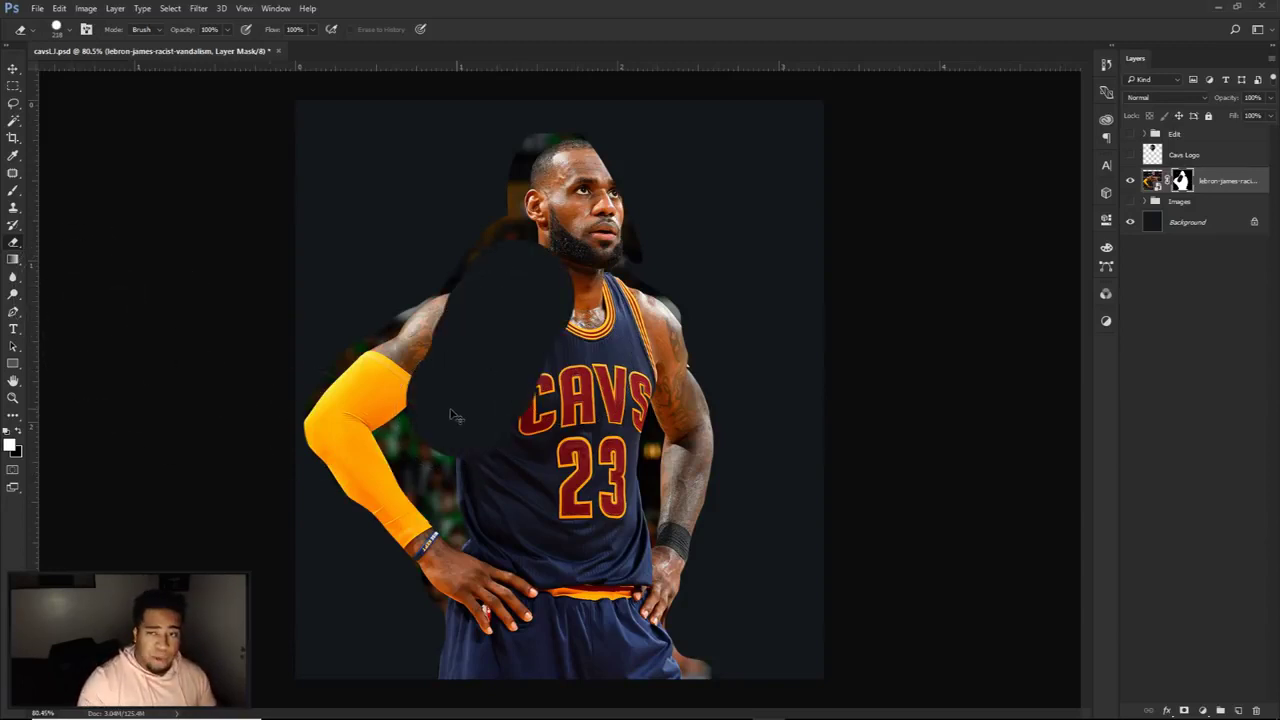
pyautogui.hotkey('ctrl', 'z')
# Step: Swap the mask colors back, reveal a patch of background beside the head, and delete the masked lebron-james-racist-vandalism layer
pyautogui.click(19, 431)
pyautogui.moveTo(431, 241); pyautogui.dragTo(524, 221)
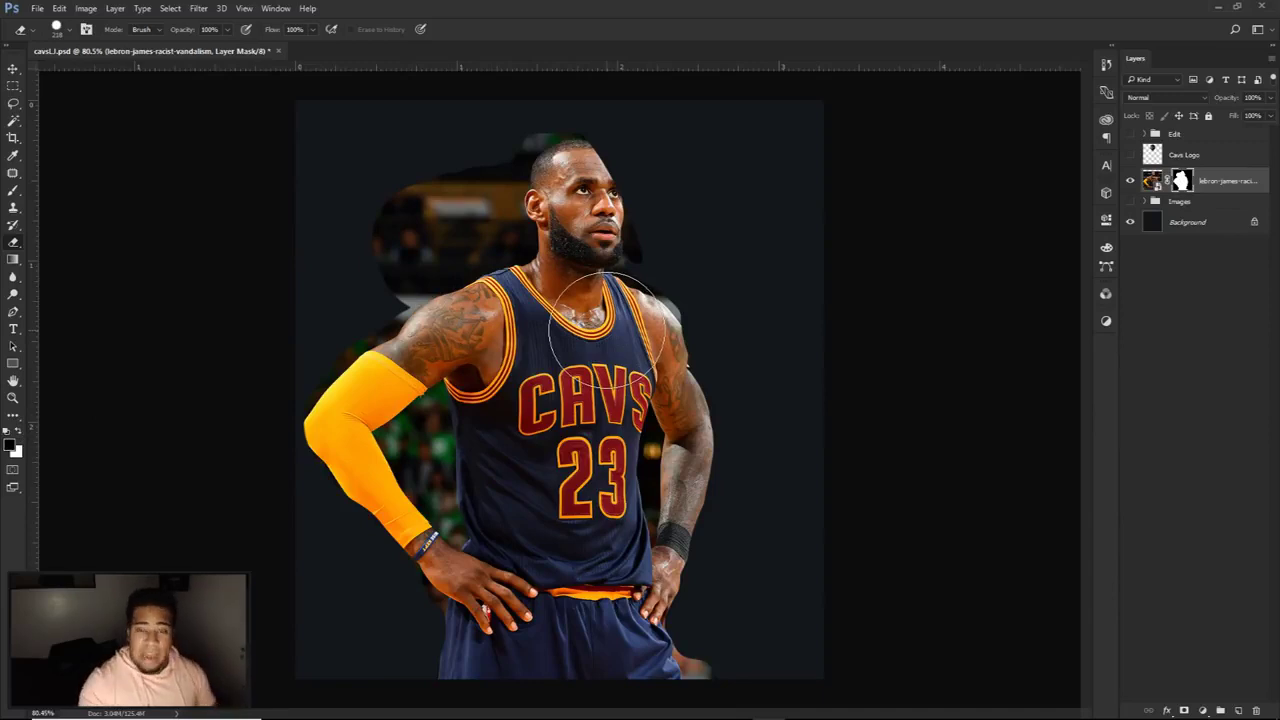
pyautogui.press('Delete')
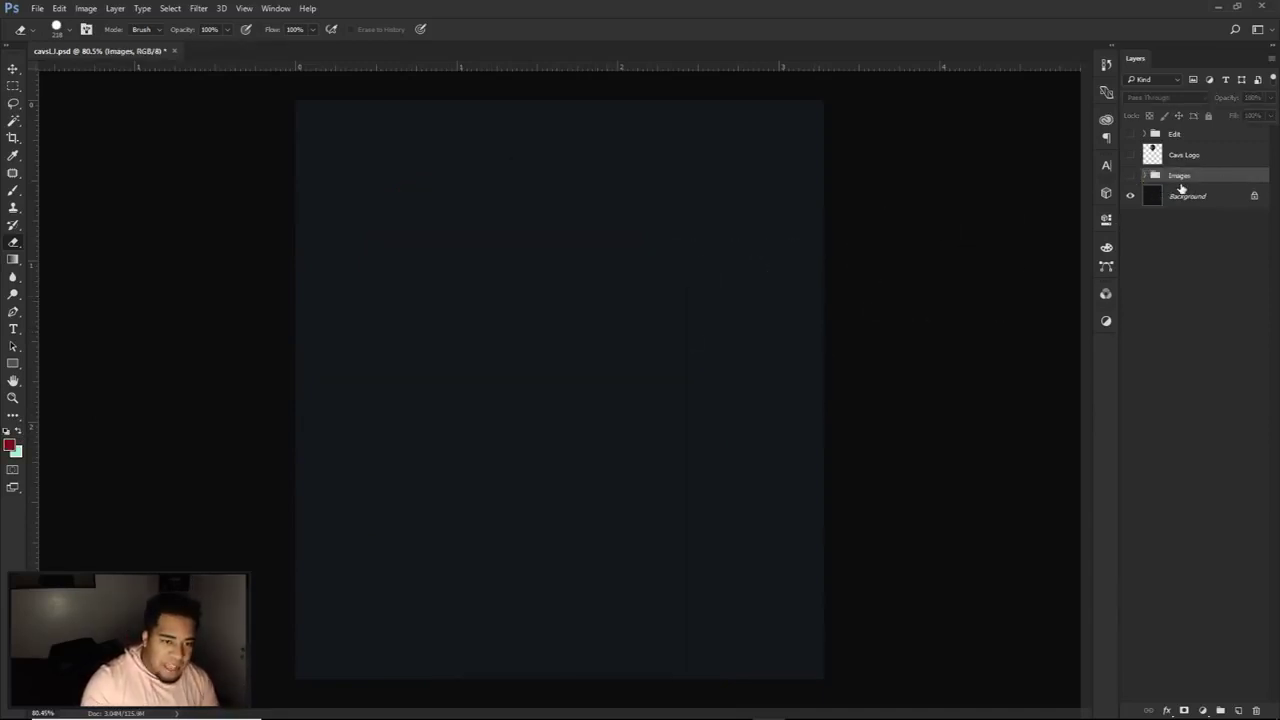
# Step: Preview the Cavs Logo layer, hide it again, and show the Images group with the two cut-out photos
pyautogui.click(1130, 176)
pyautogui.click(1130, 176)
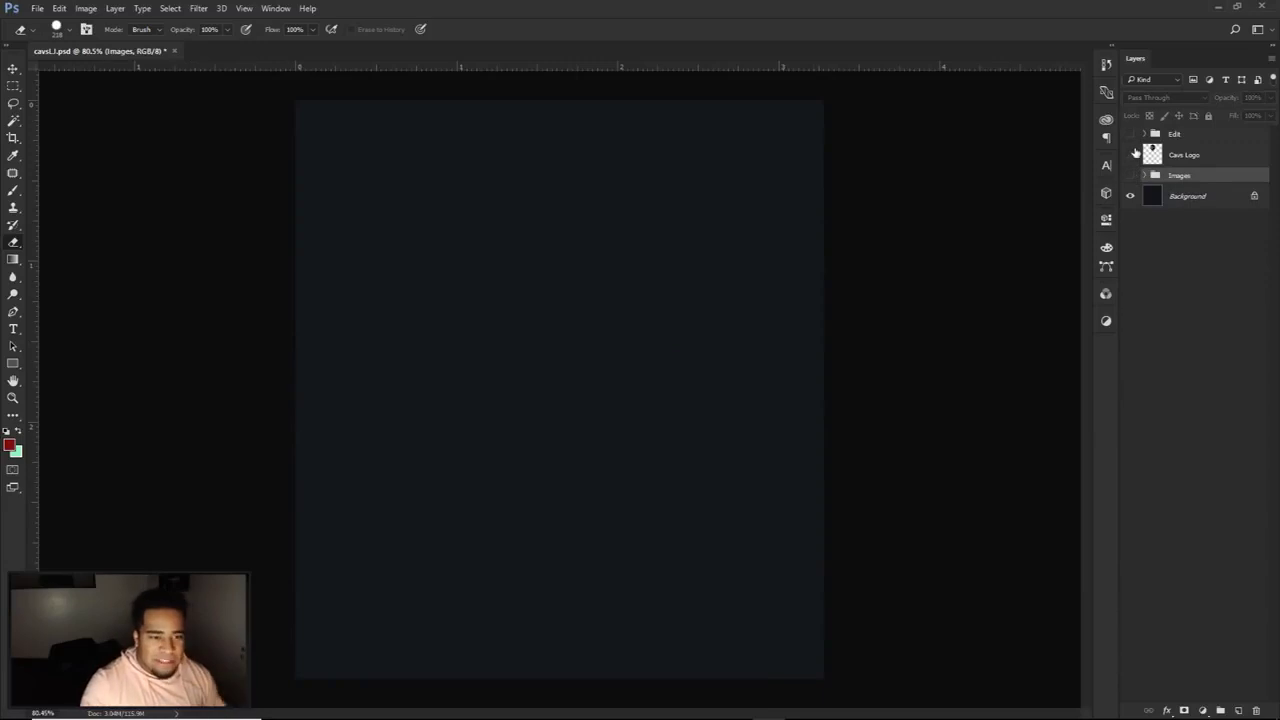
pyautogui.click(1131, 154)
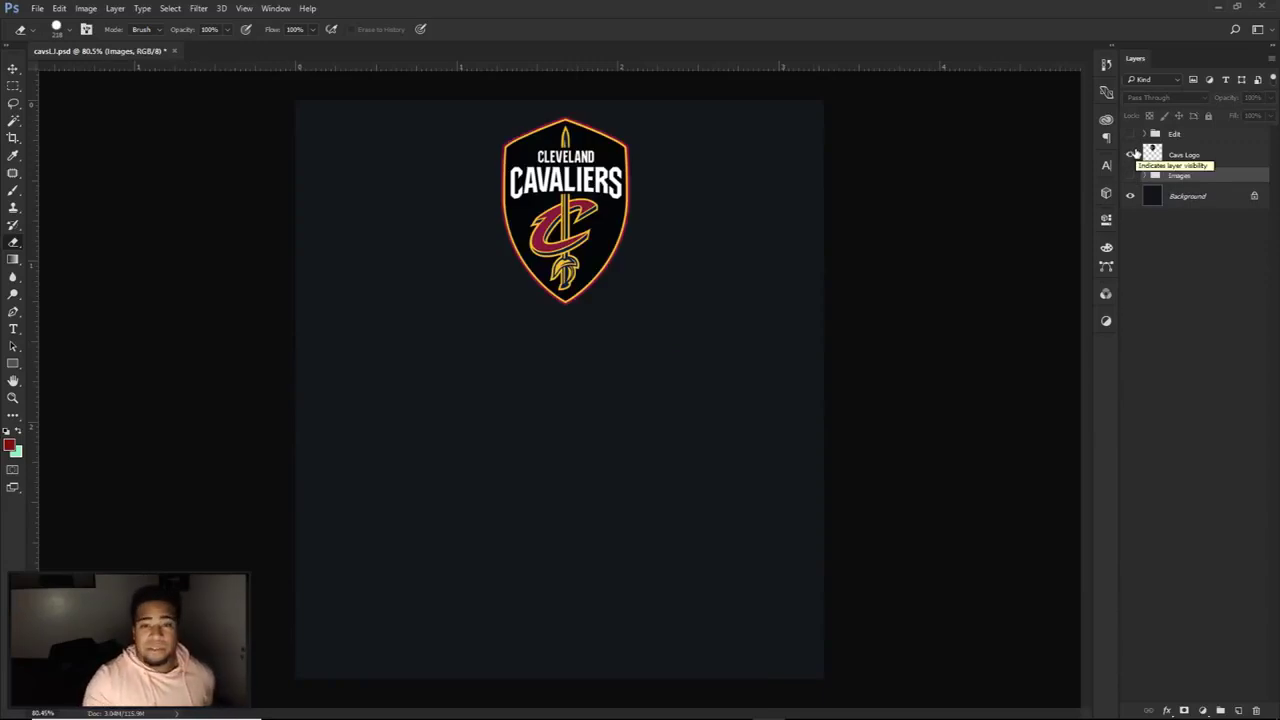
pyautogui.click(1131, 154)
pyautogui.click(1131, 176)
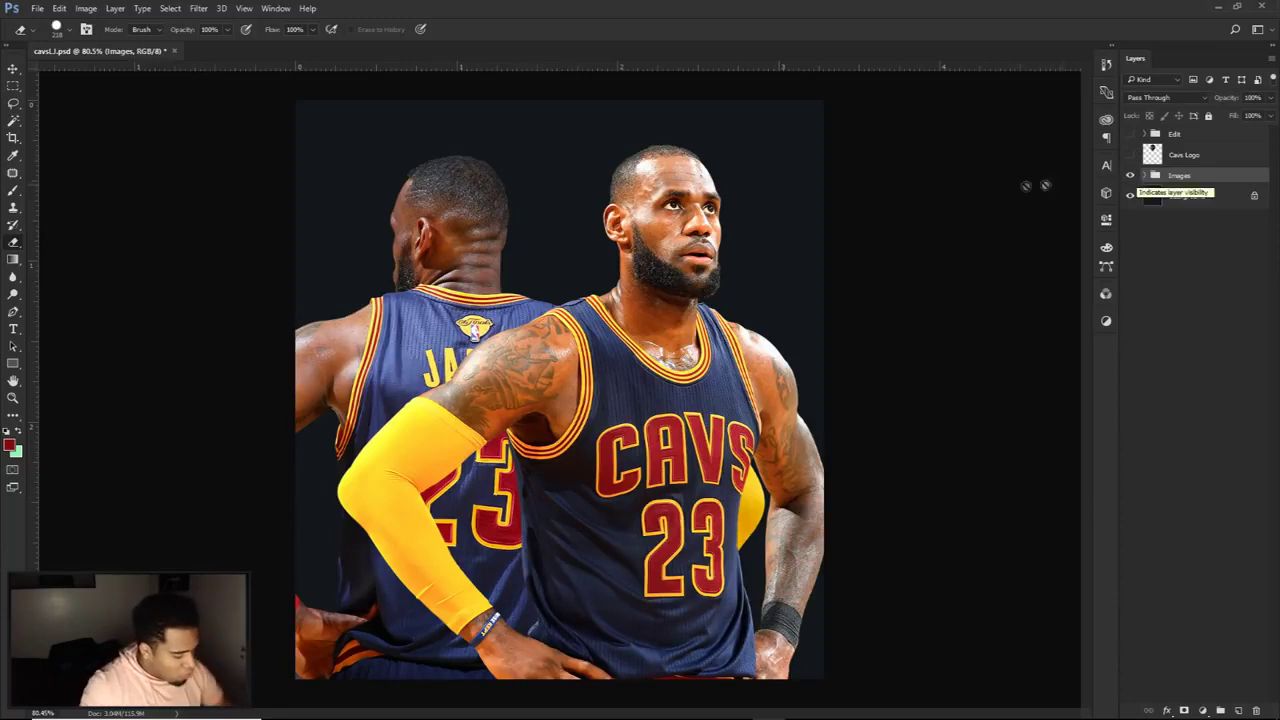
pyautogui.press('v')
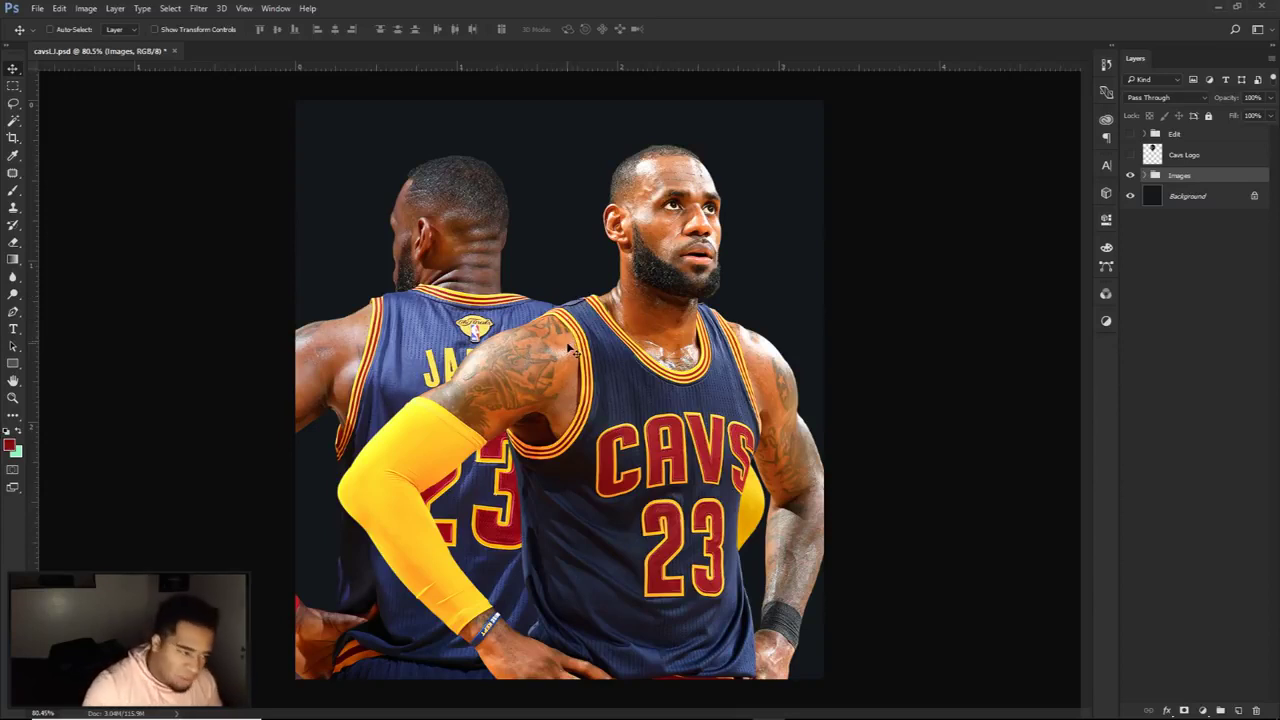
# Step: Expand the Images group and compare the front-facing photo with and without its Vibrance and Levels smart filters
pyautogui.click(1145, 175)
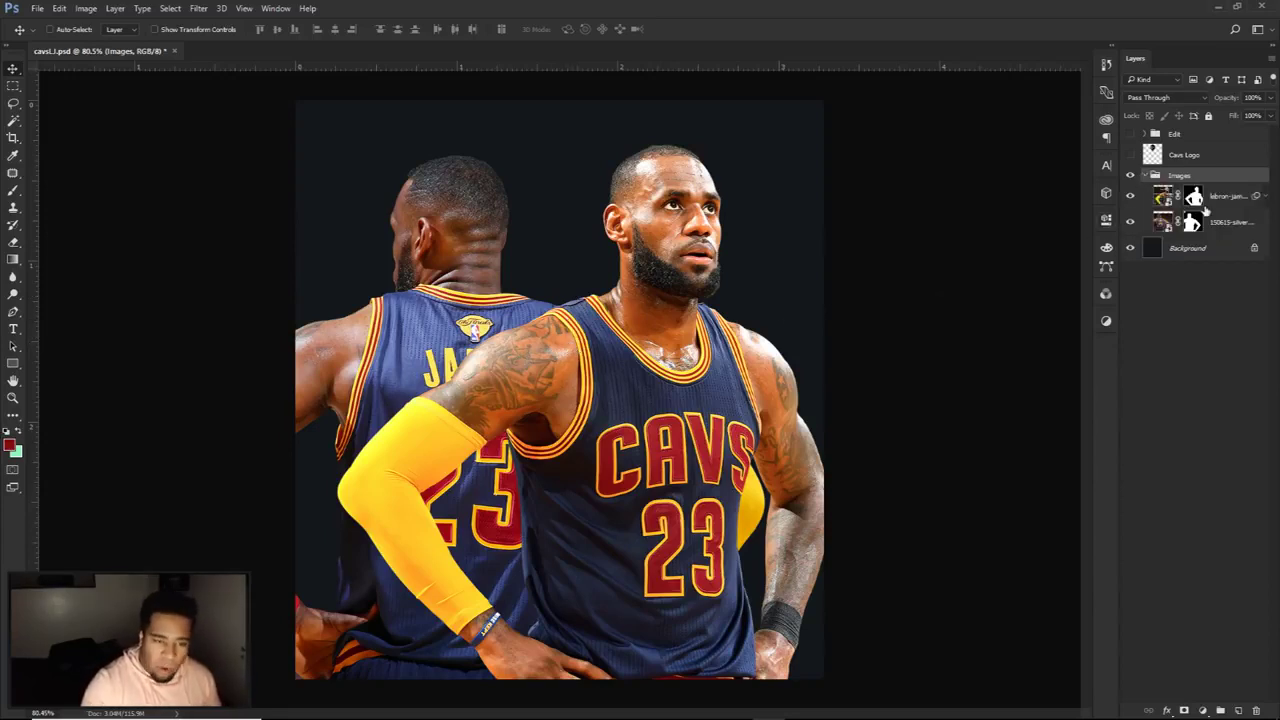
pyautogui.click(1262, 197)
pyautogui.moveTo(1179, 240); pyautogui.dragTo(1180, 254)
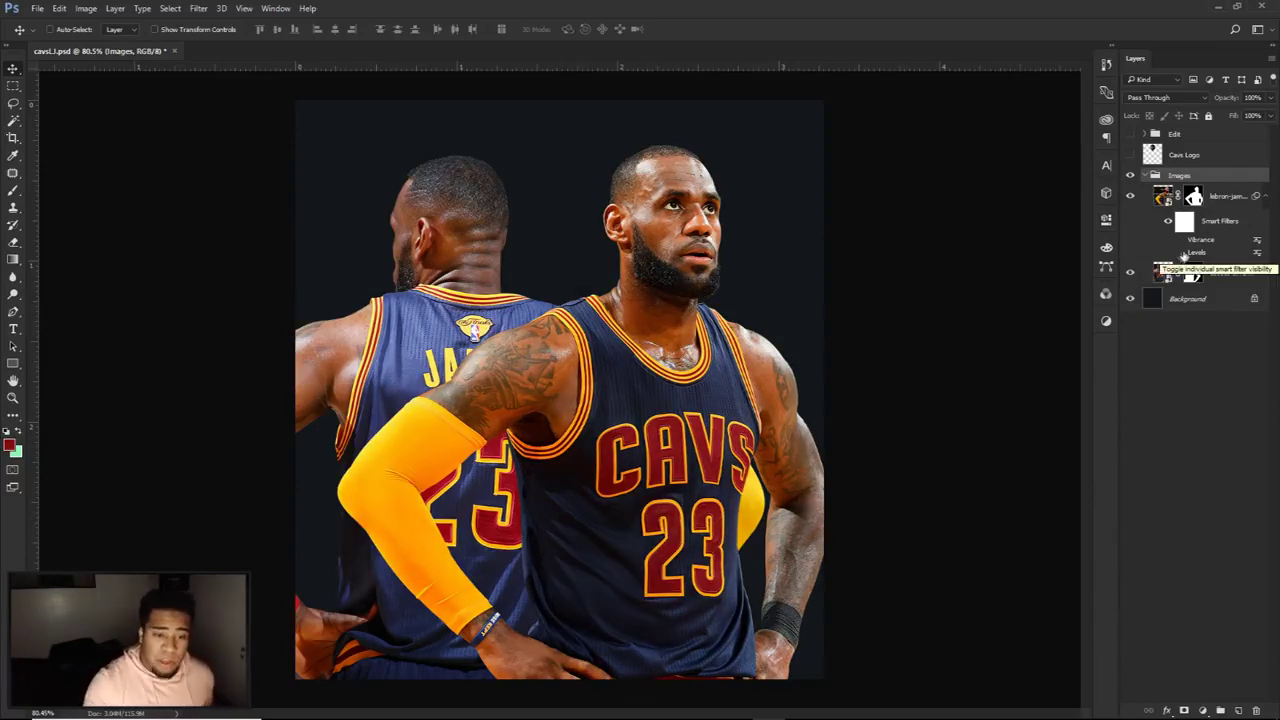
pyautogui.click(87, 9)
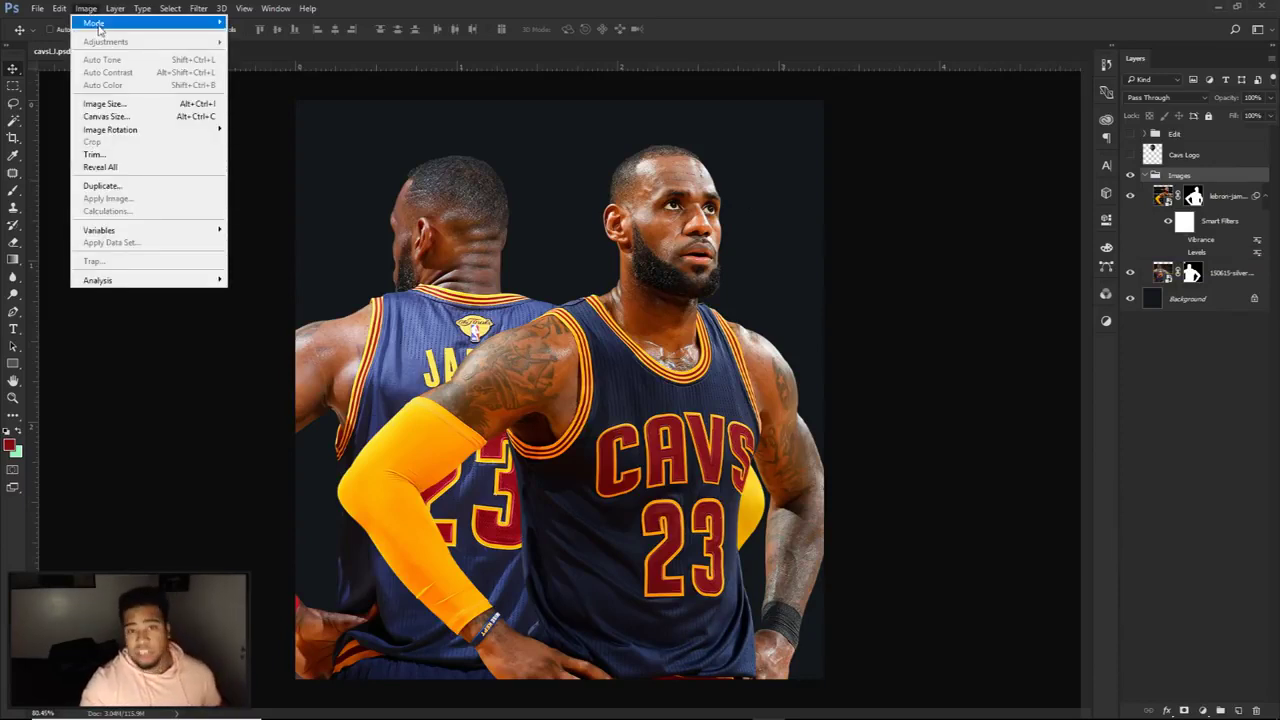
pyautogui.click(1210, 197)
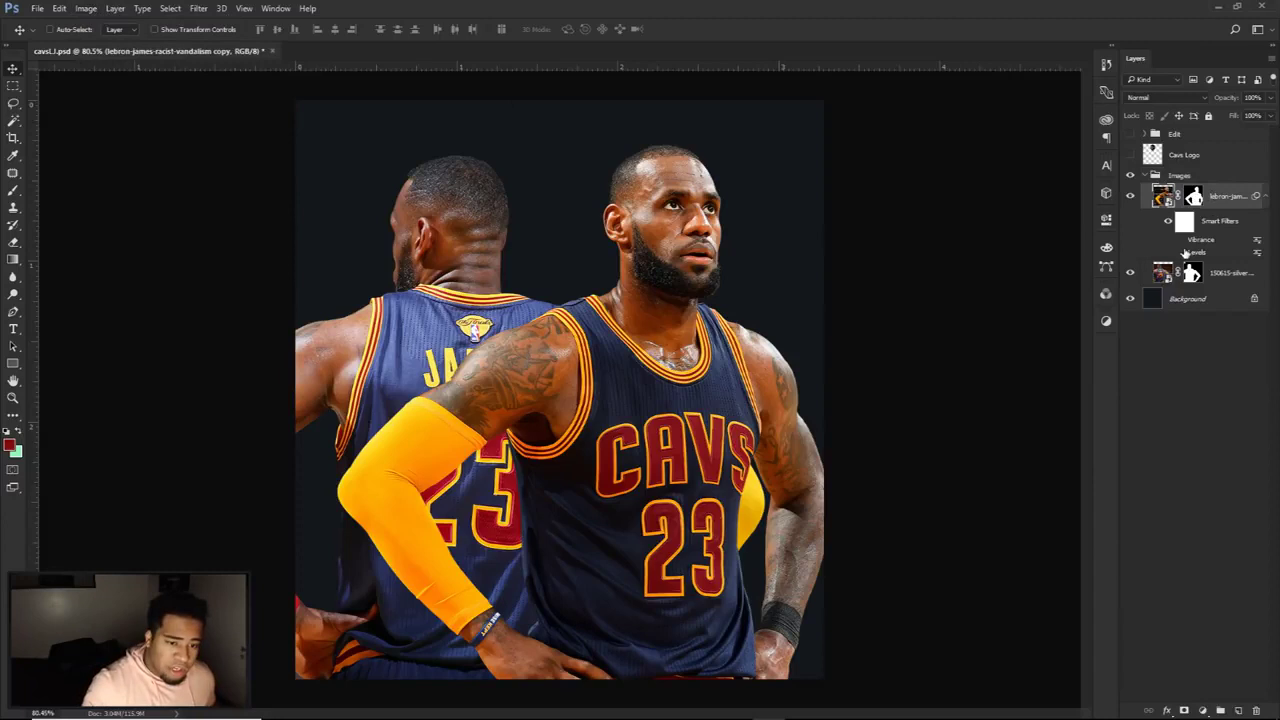
pyautogui.moveTo(1181, 253); pyautogui.dragTo(1181, 241)
pyautogui.click(1229, 279)
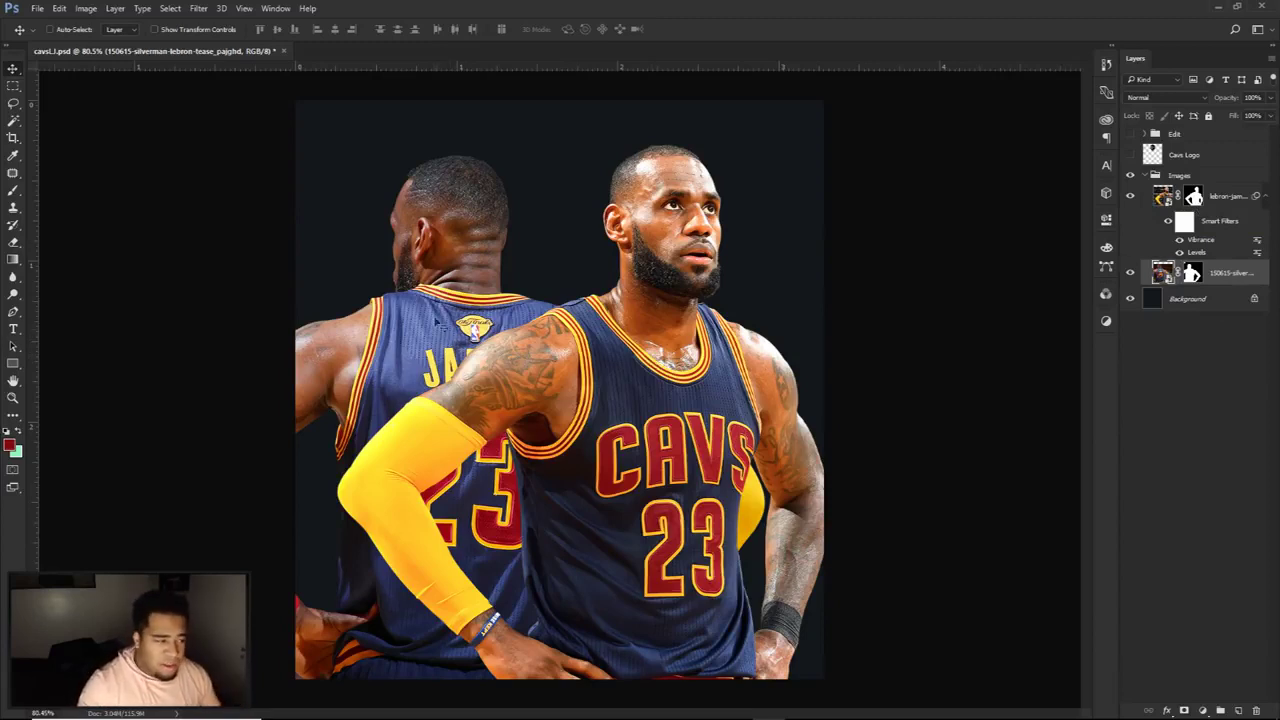
# Step: Check the front-facing photo's Vibrance smart filter settings and preview the photo with its Levels filter off
pyautogui.click(1179, 252)
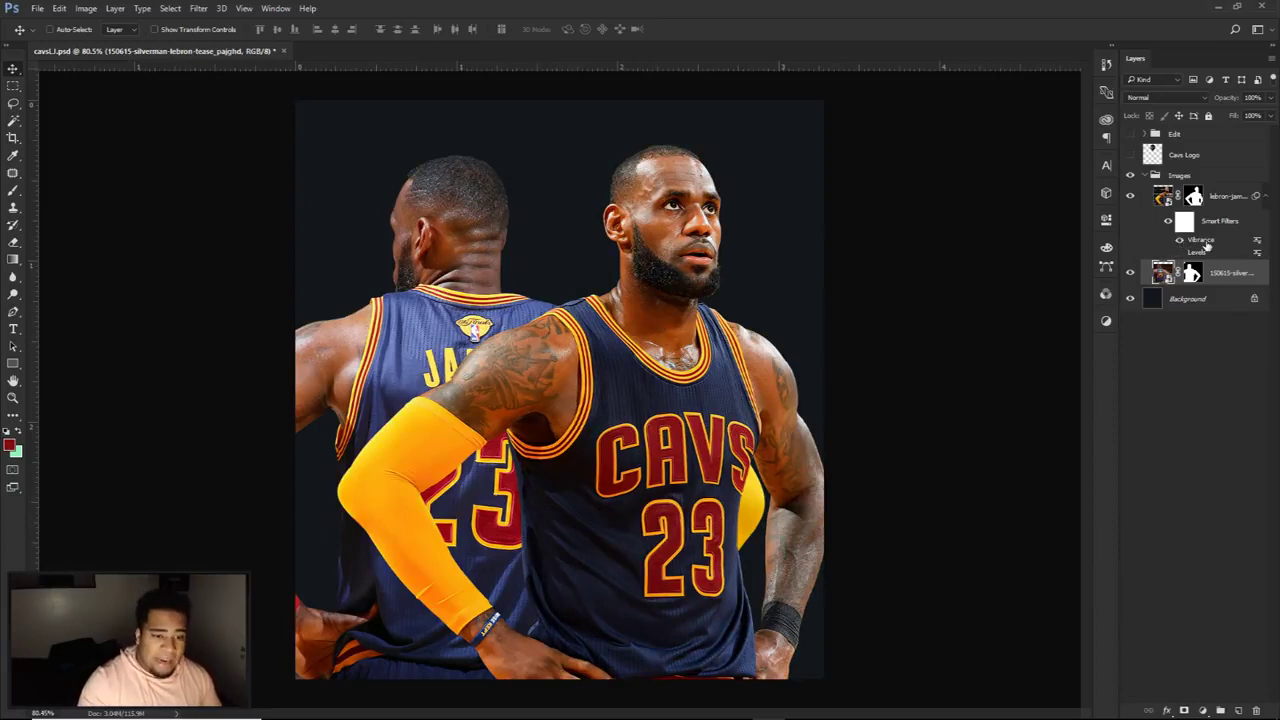
pyautogui.doubleClick(1200, 241)
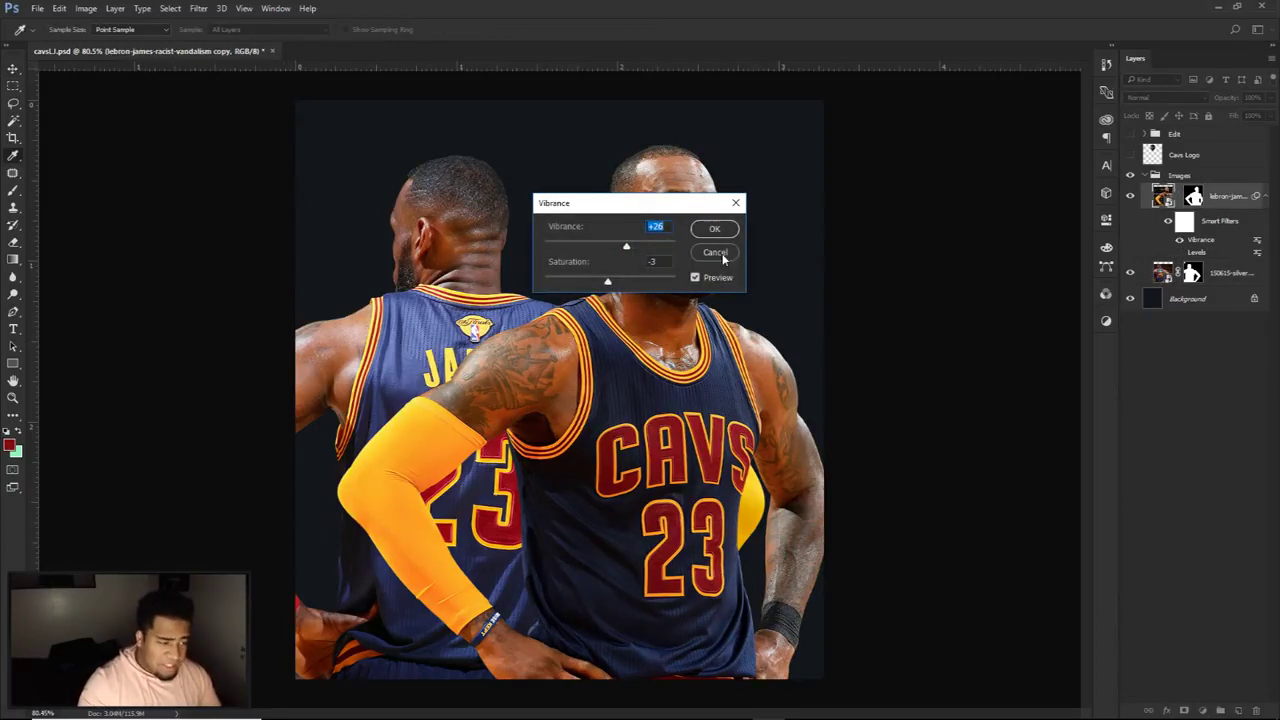
pyautogui.click(714, 252)
pyautogui.click(1180, 253)
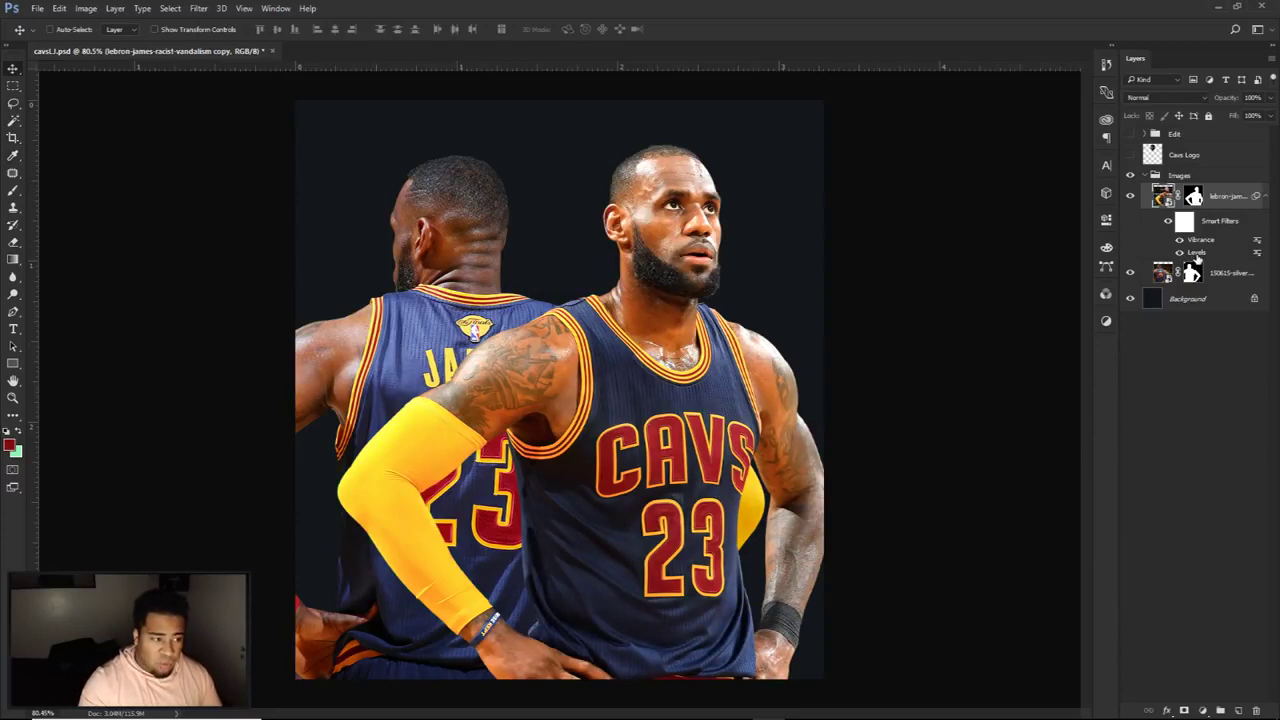
# Step: Try a Hue/Saturation adjustment layer clipped to the back-view photo, and delete it
pyautogui.click(1222, 275)
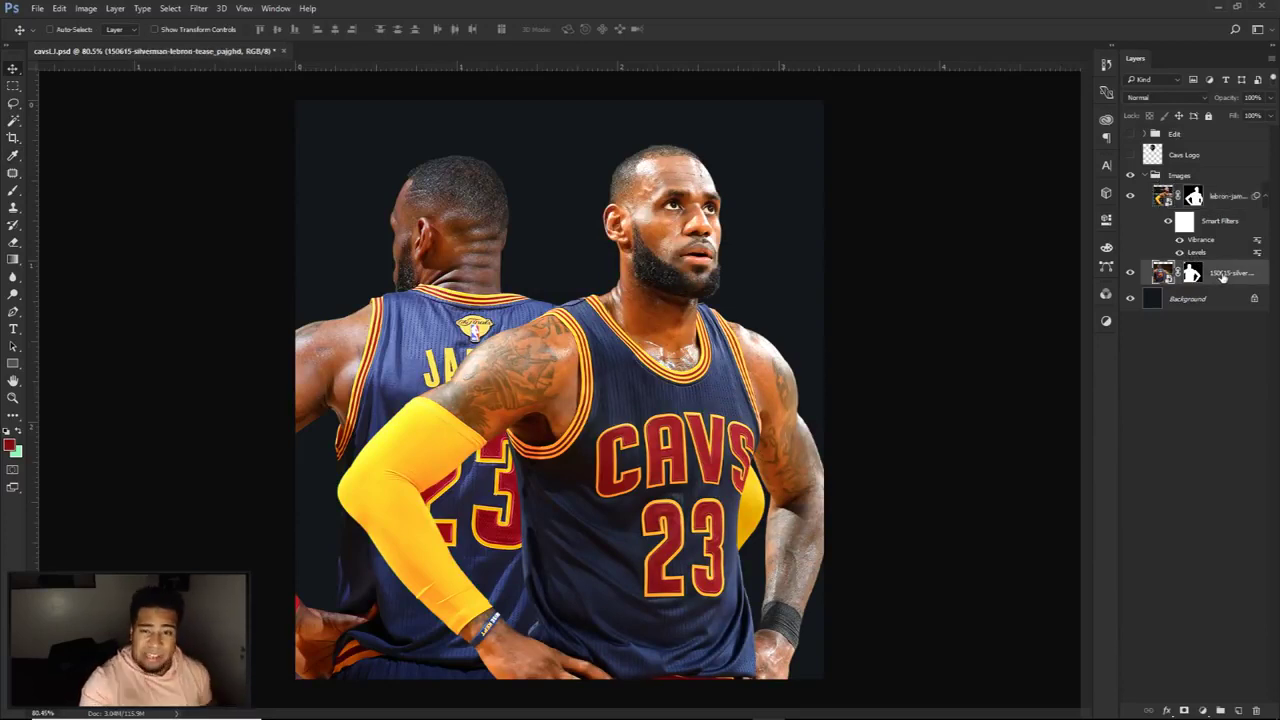
pyautogui.click(1202, 710)
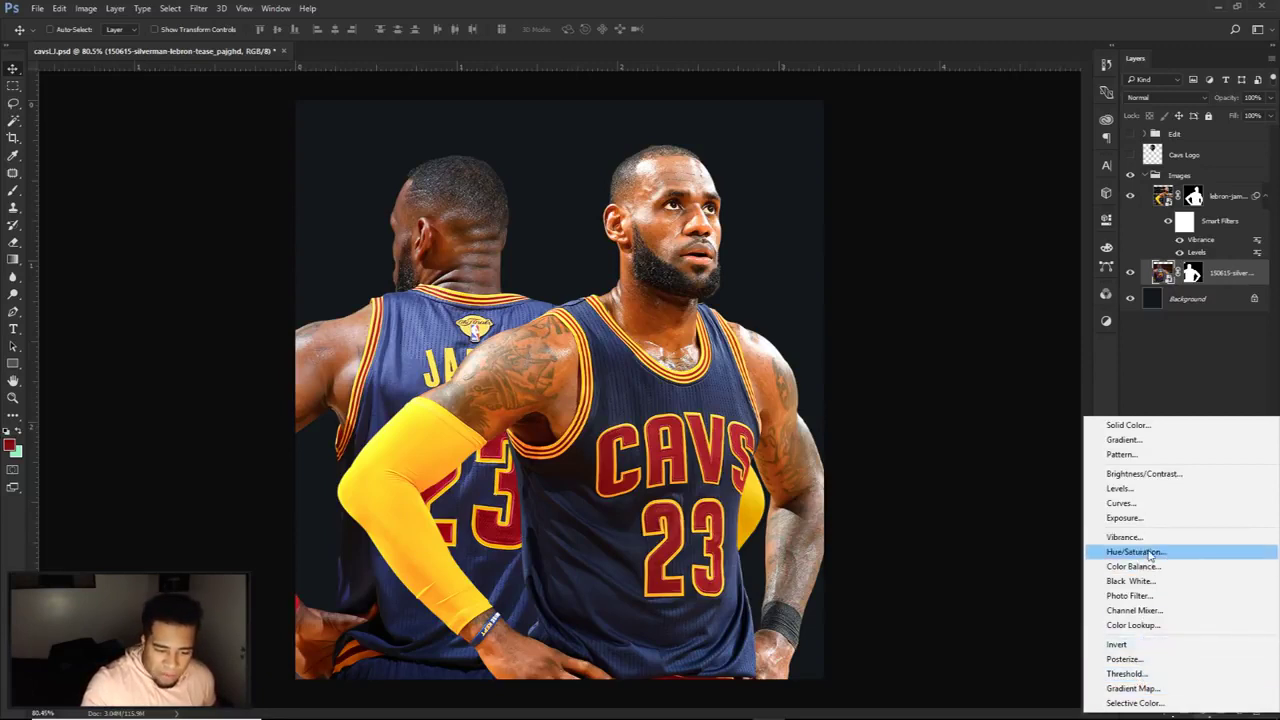
pyautogui.click(1138, 552)
pyautogui.rightClick(1218, 274)
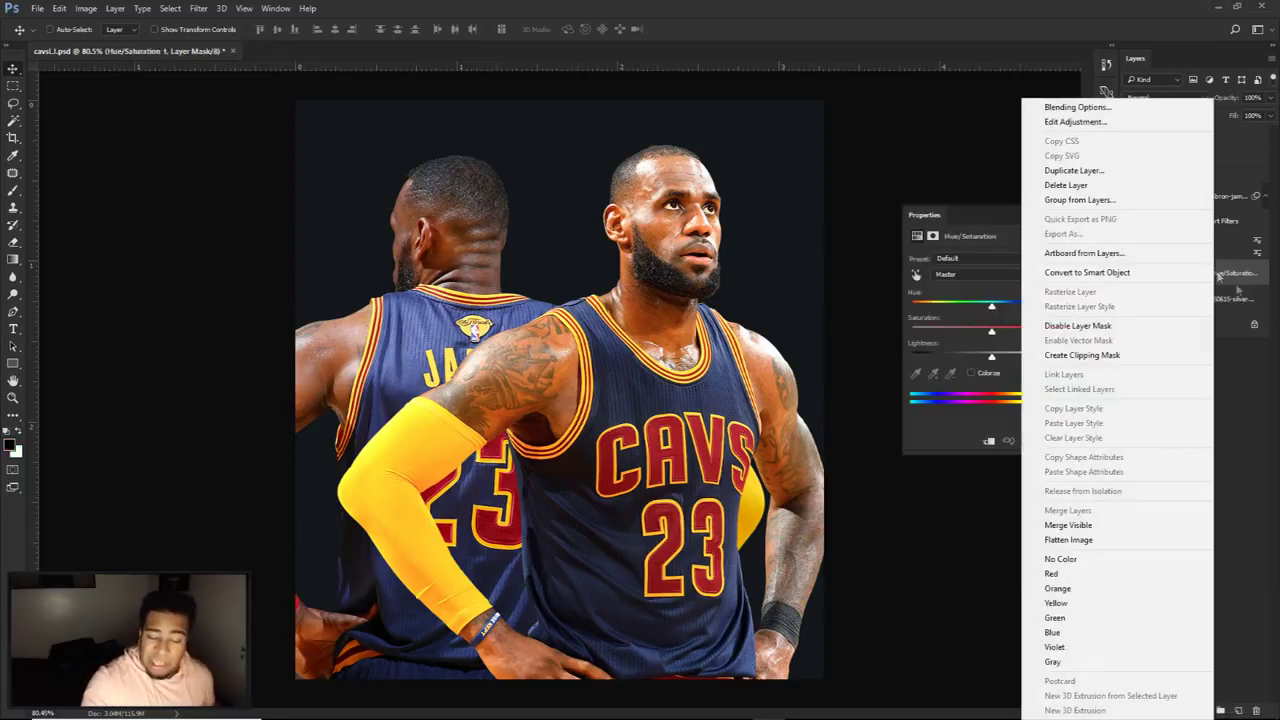
pyautogui.click(1100, 354)
pyautogui.press('Delete')
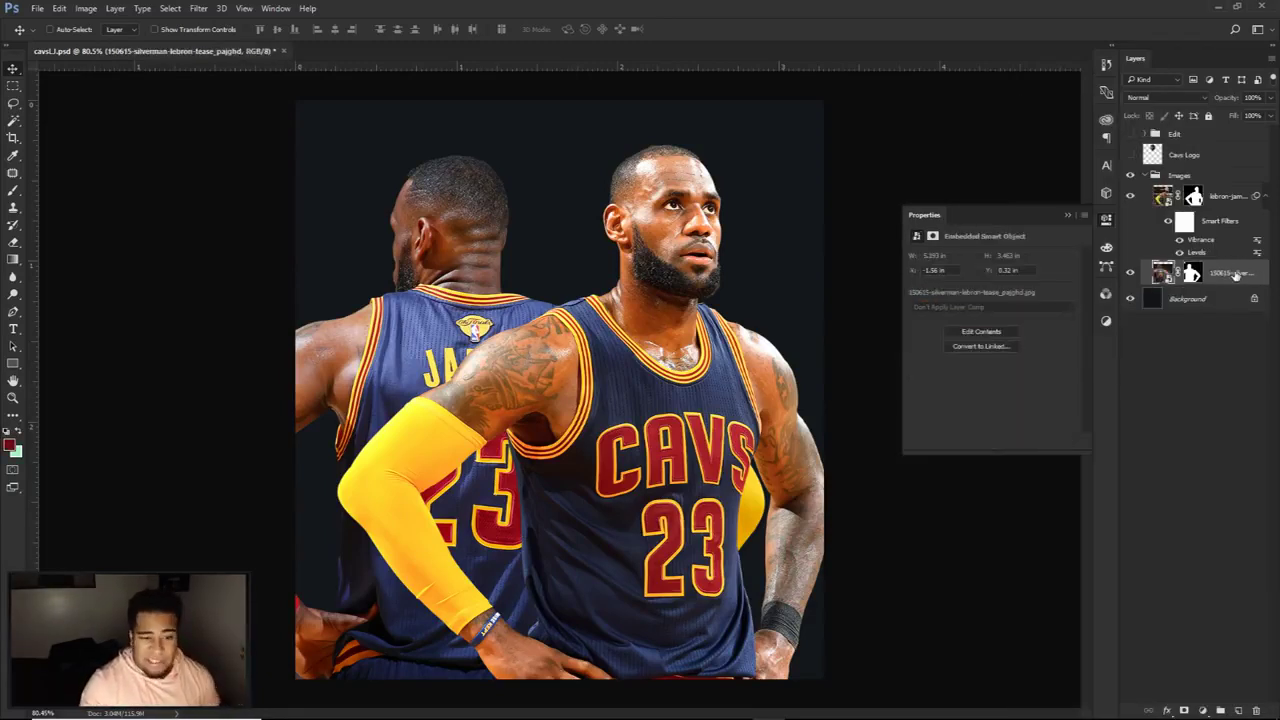
# Step: Try a Vibrance adjustment of +8 directly on the back-view photo's smart object, and cancel it
pyautogui.click(86, 8)
pyautogui.moveTo(124, 42)
pyautogui.click(255, 97)
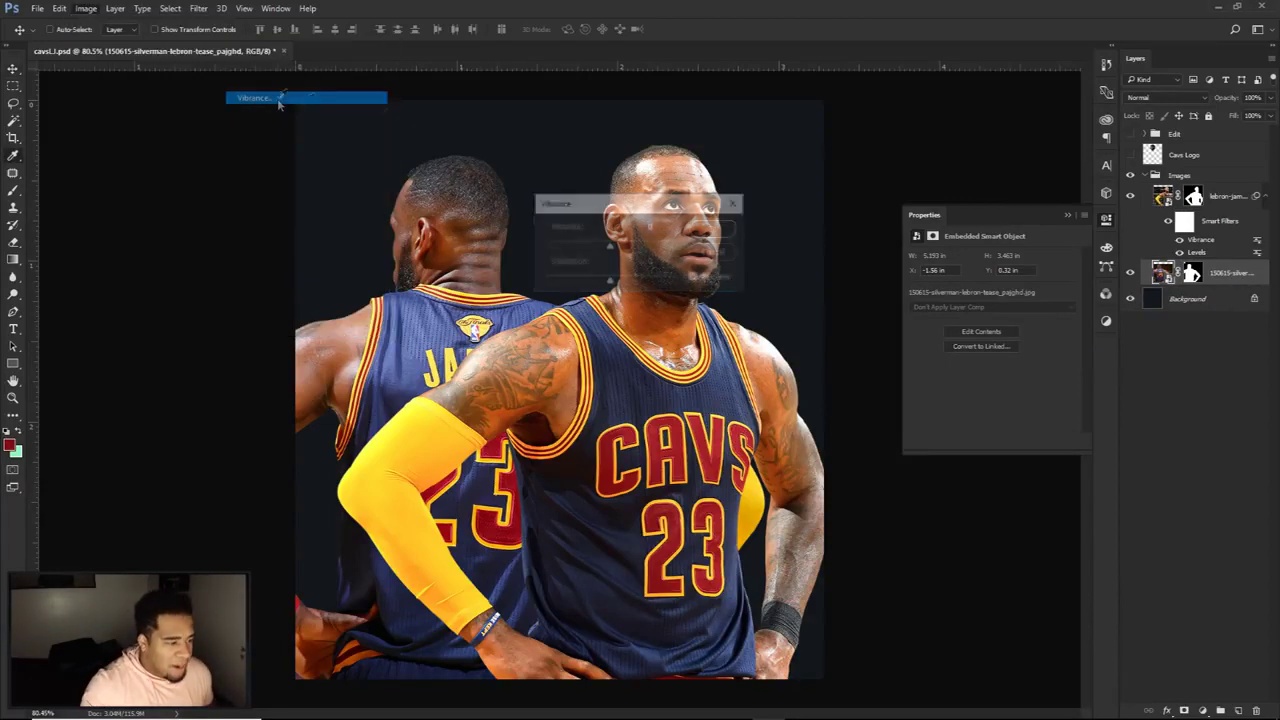
pyautogui.moveTo(610, 247)
pyautogui.mouseDown()
pyautogui.moveTo(560, 250)
pyautogui.moveTo(667, 251)
pyautogui.moveTo(615, 249)
pyautogui.mouseUp()
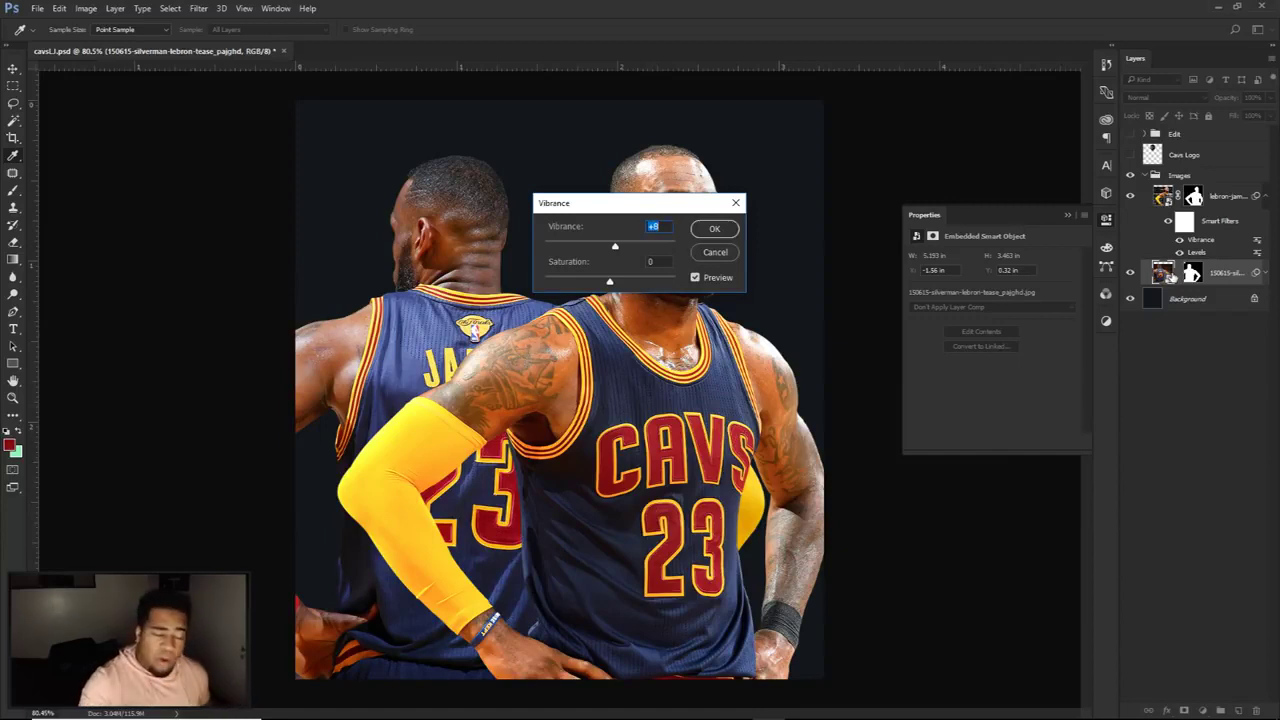
pyautogui.click(728, 253)
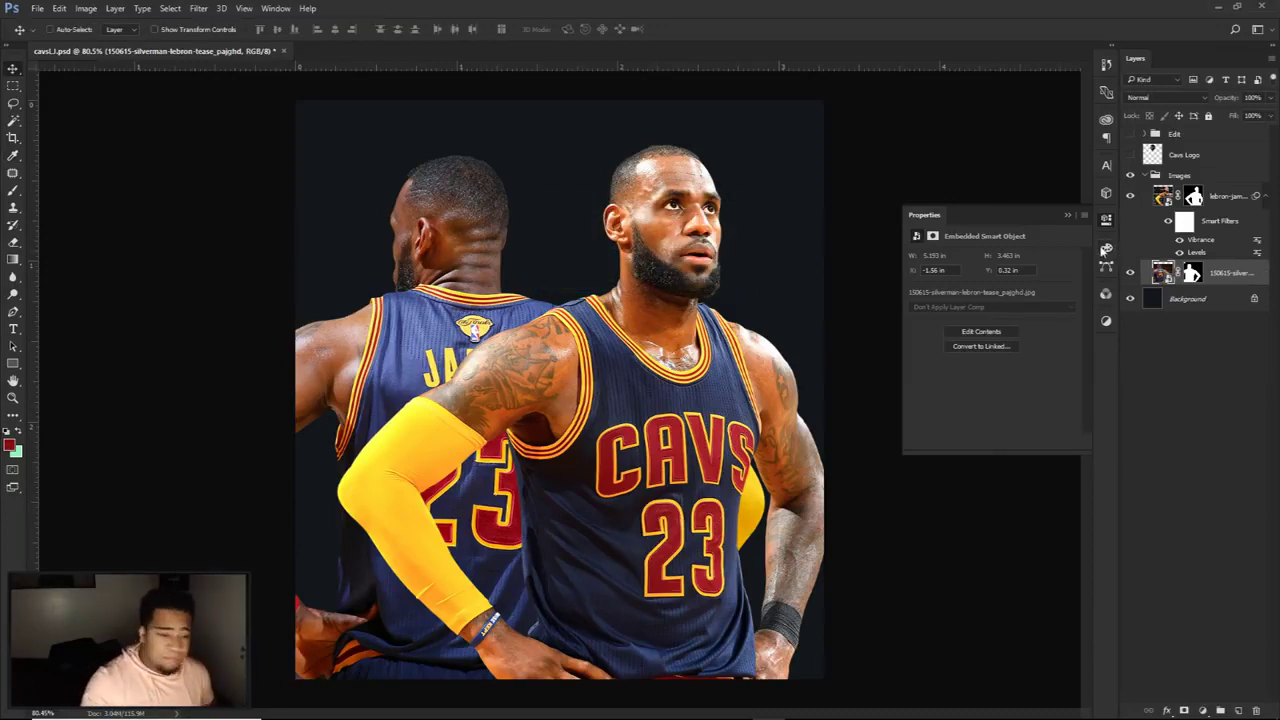
# Step: Collapse the front-facing photo's smart filter list and the Images group, and fit the whole poster in view
pyautogui.click(1262, 198)
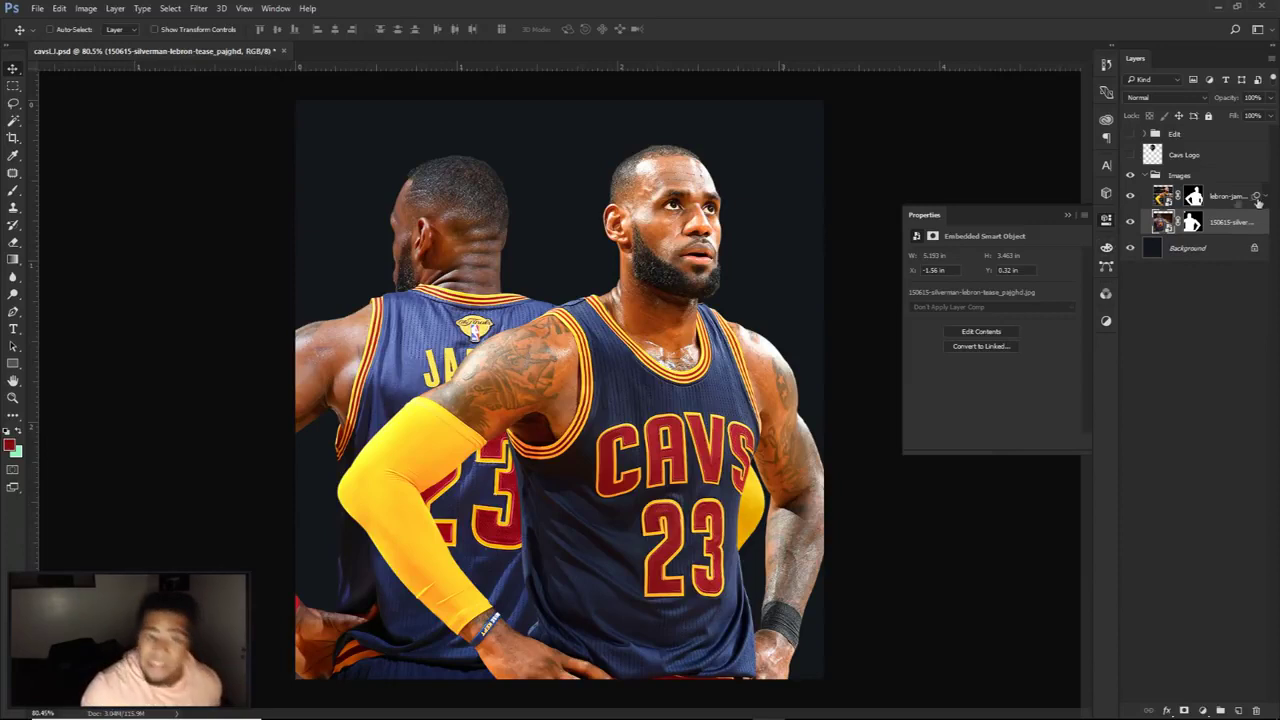
pyautogui.click(1144, 177)
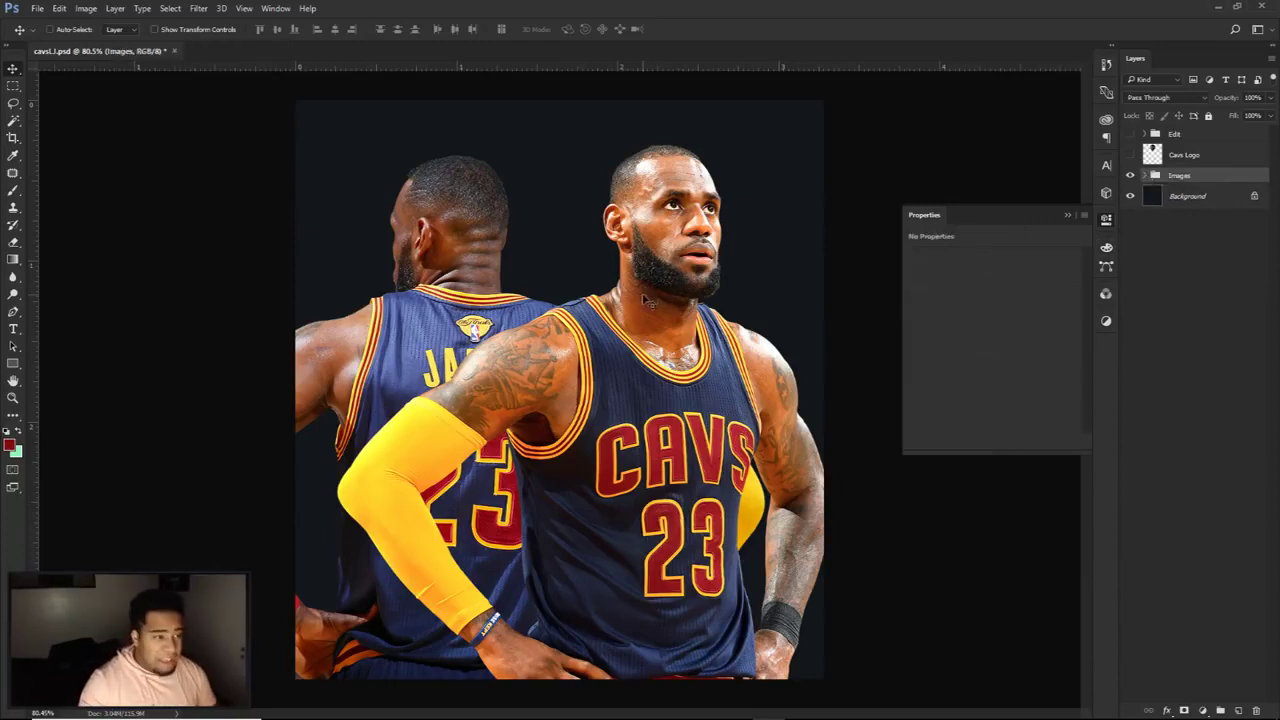
pyautogui.click(1107, 220)
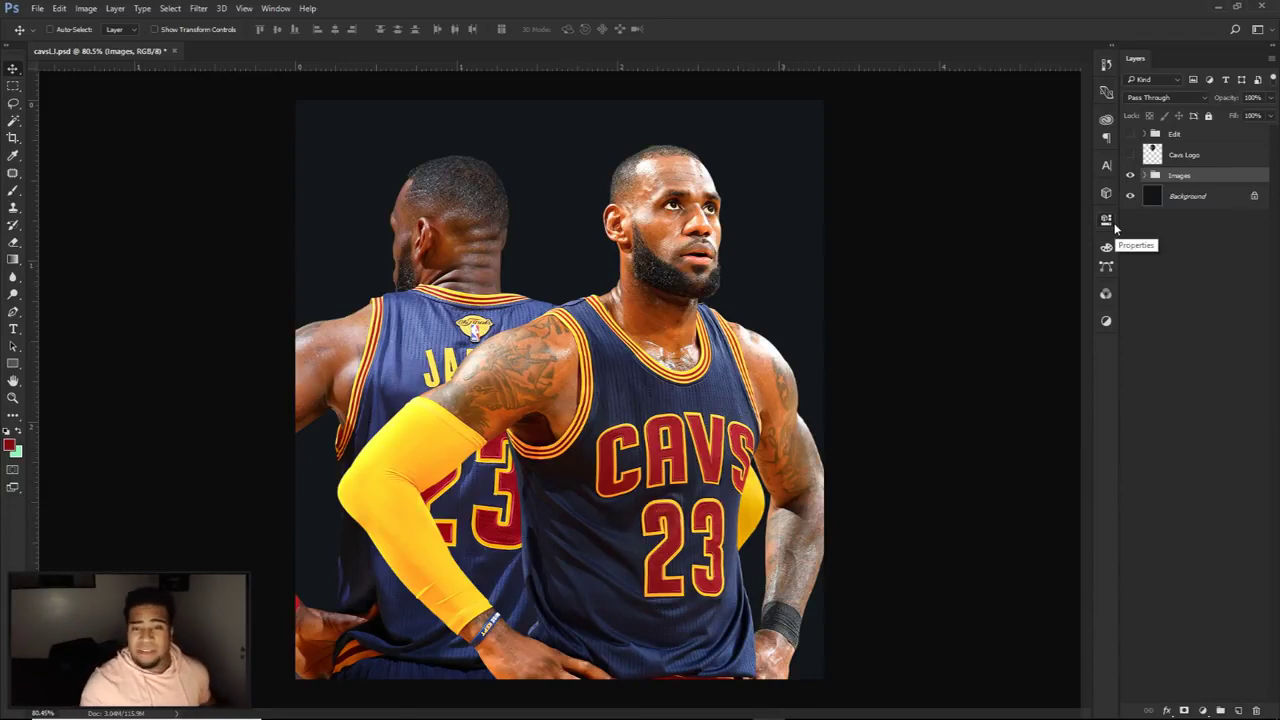
pyautogui.scroll(3, 1034, 220)
pyautogui.scroll(-4, 1034, 220)
pyautogui.click(1107, 220)
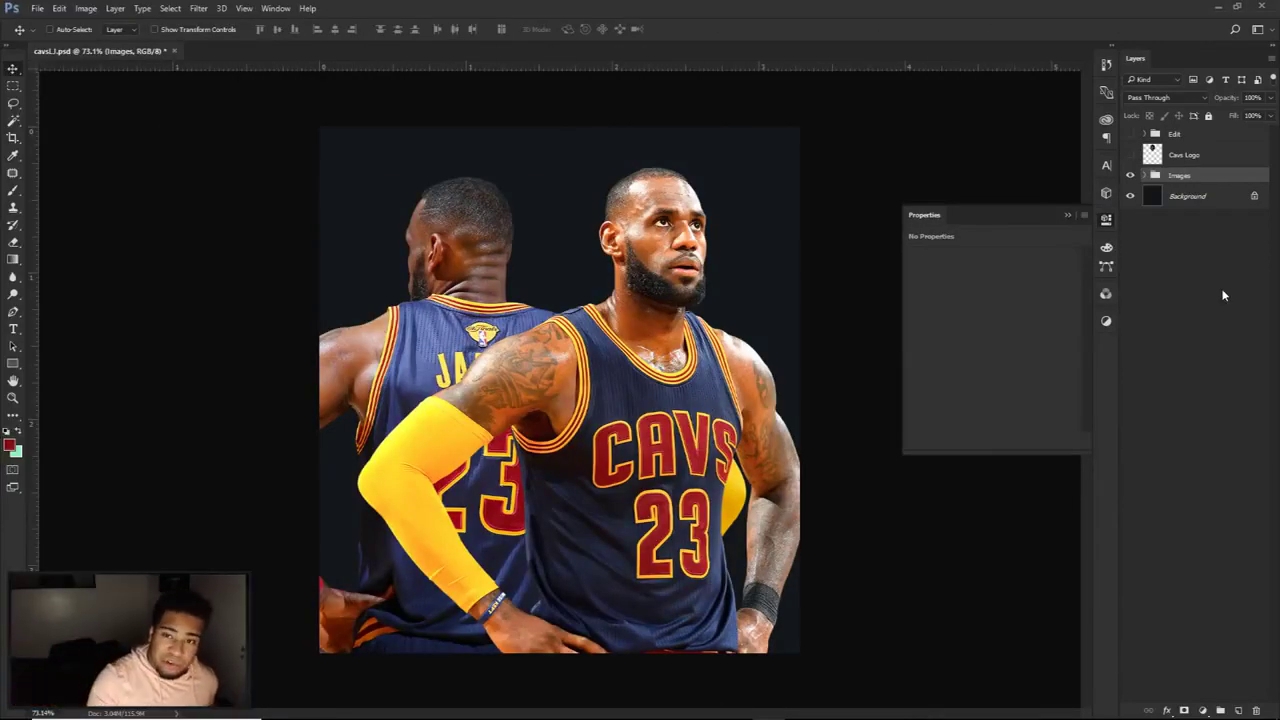
# Step: Preview the finished poster in the Edit group with Images hidden, and switch back to the Images group
pyautogui.click(1130, 175)
pyautogui.click(1130, 133)
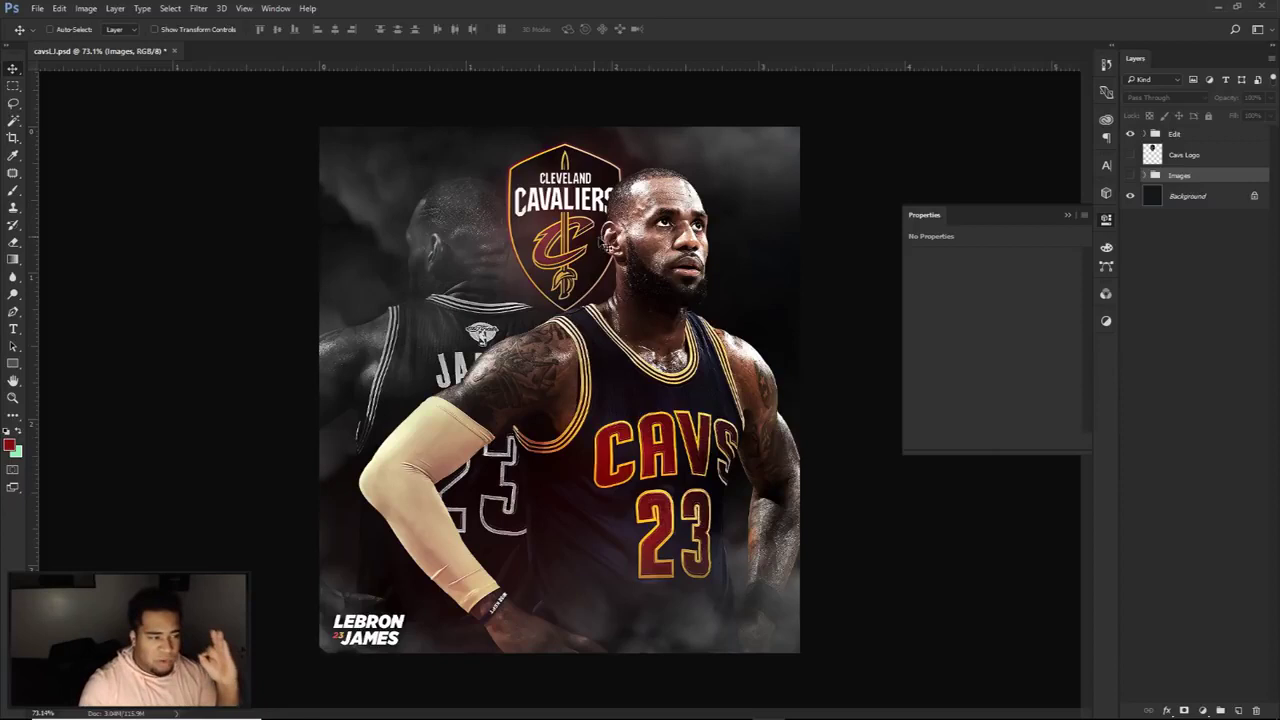
pyautogui.click(1128, 136)
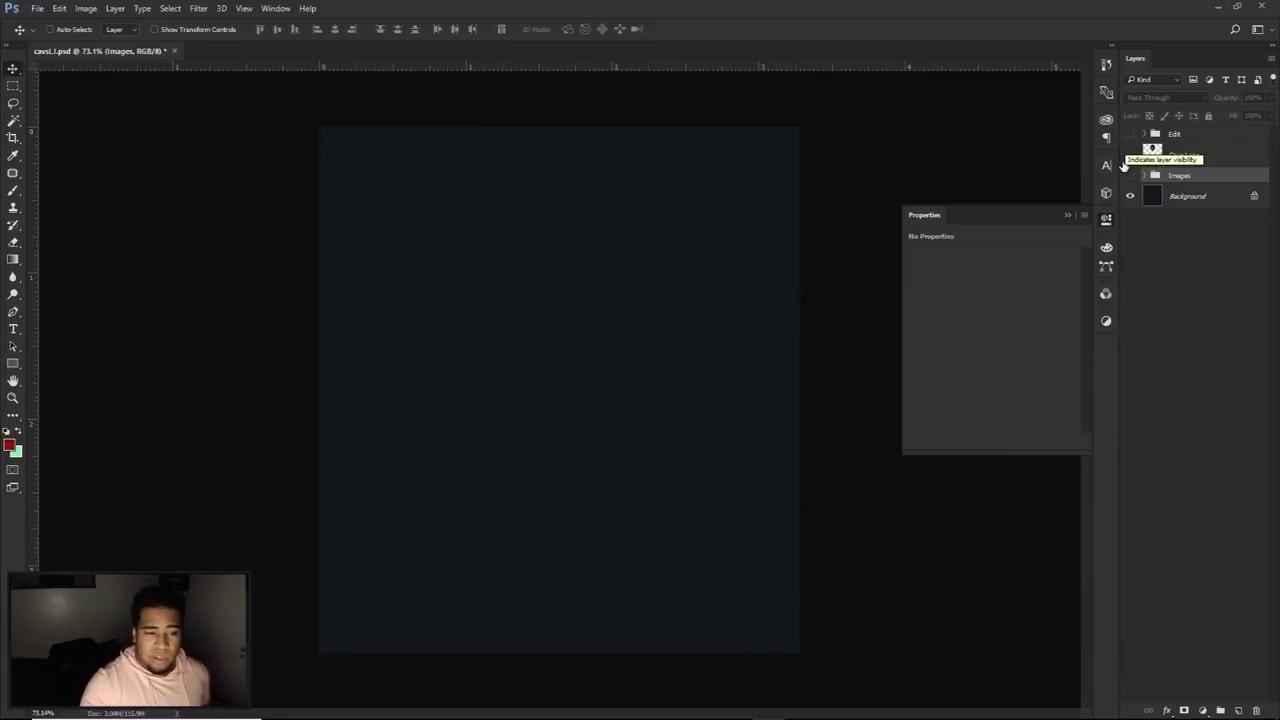
pyautogui.click(1130, 176)
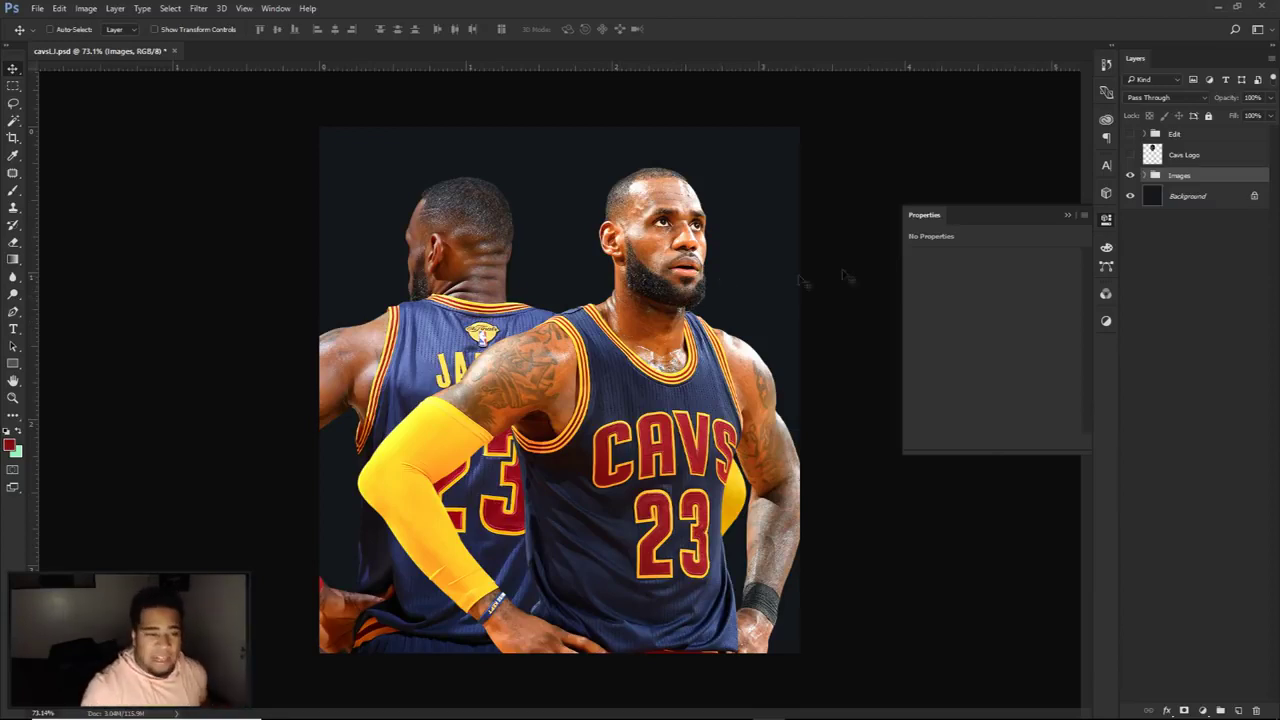
# Step: Add a Brightness/Contrast adjustment layer above the Images group with brightness -19 and contrast 19
pyautogui.click(1203, 710)
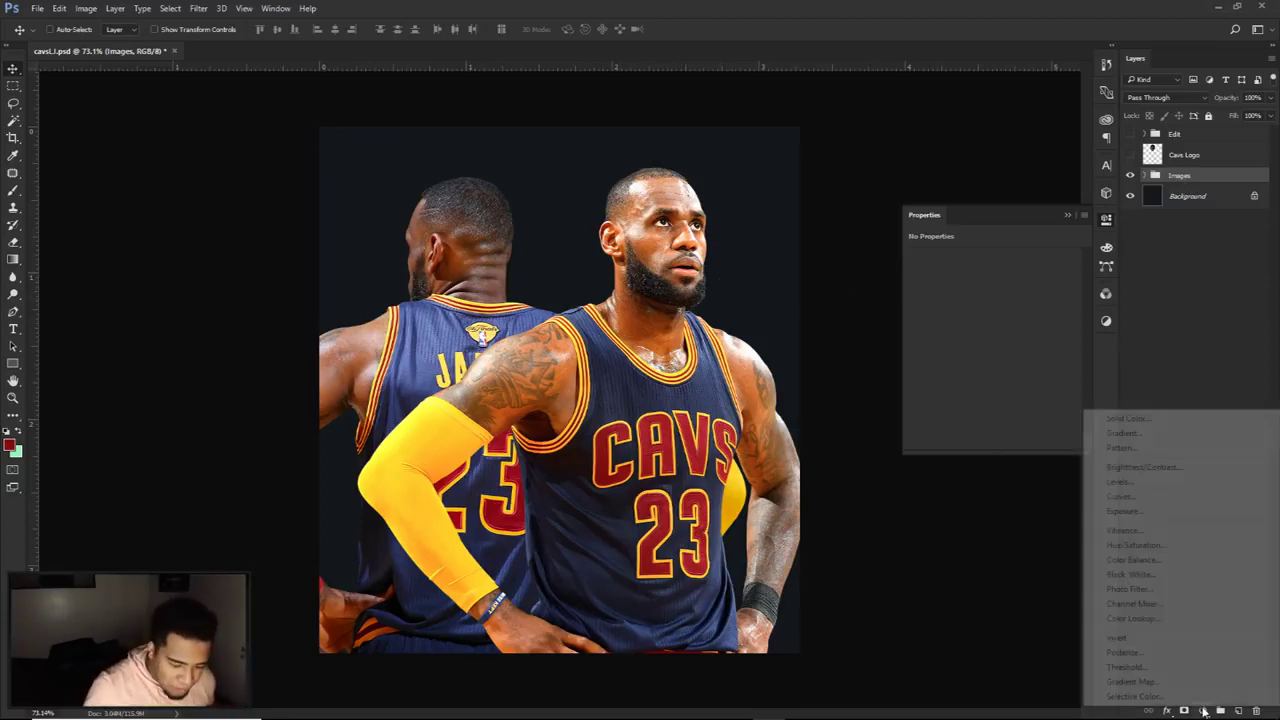
pyautogui.click(1160, 470)
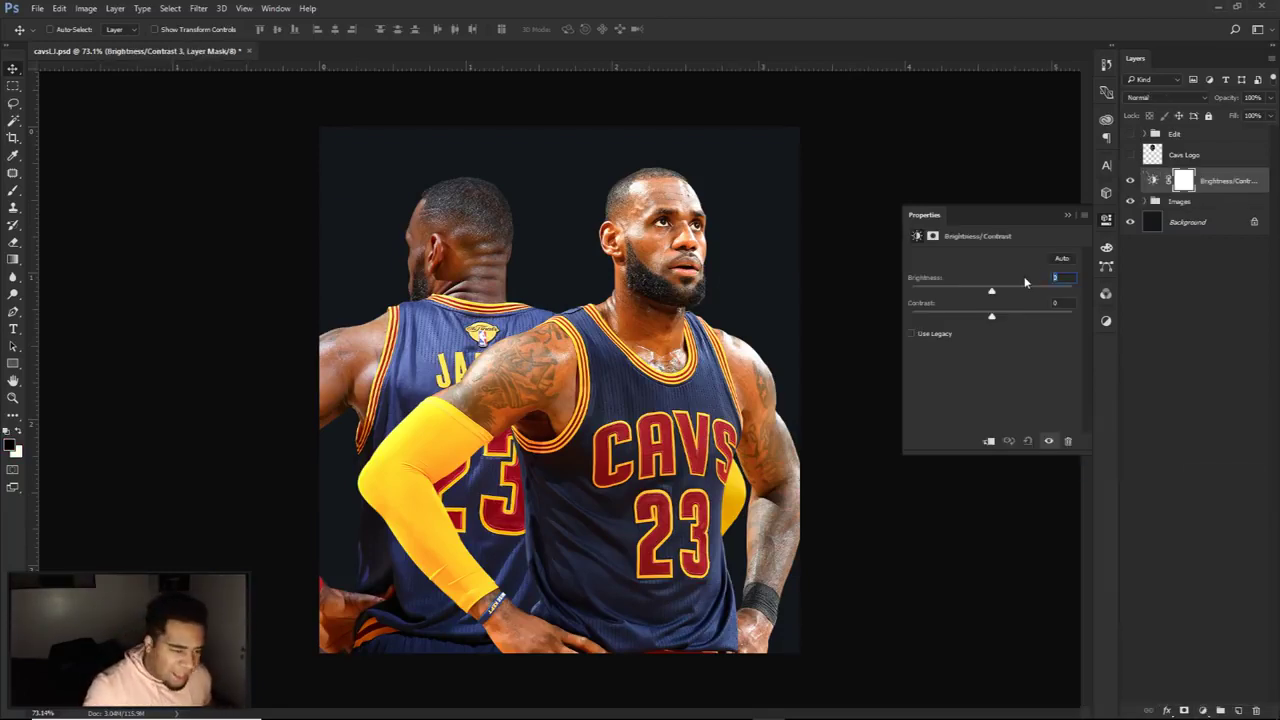
pyautogui.write('-15')
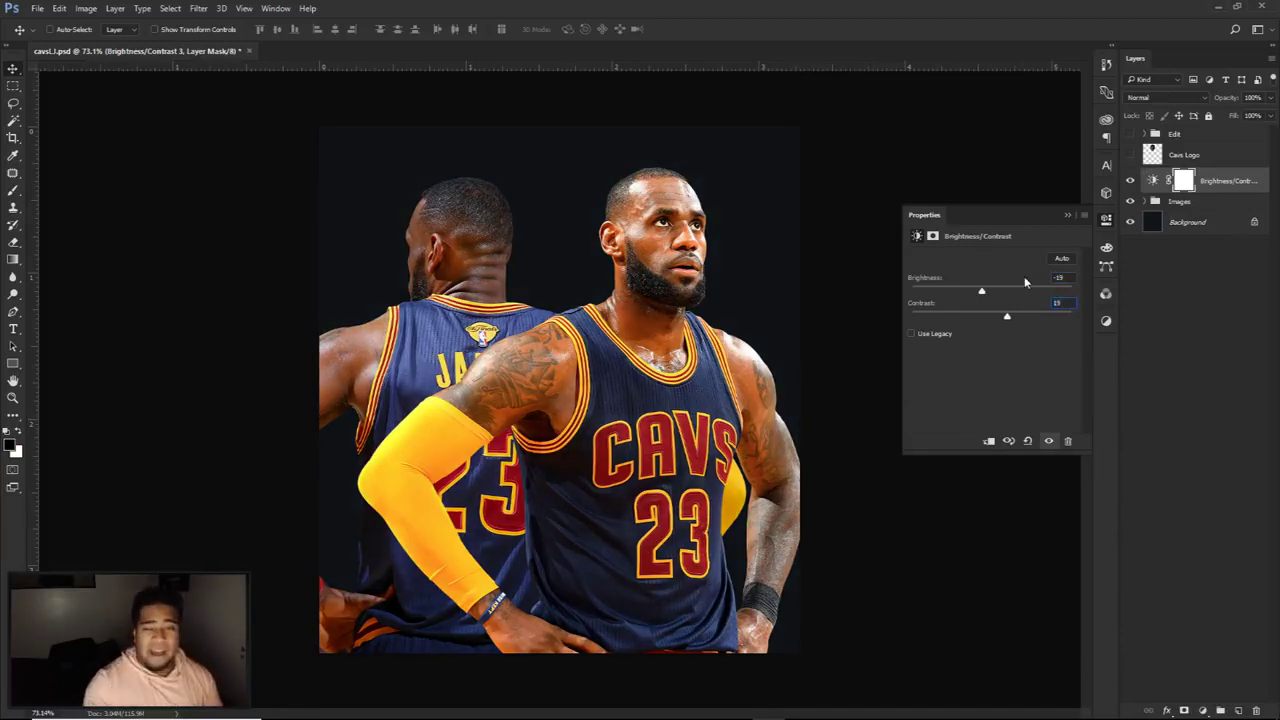
# Step: Compare the photos with and without the Brightness/Contrast adjustment, leaving that layer hidden
pyautogui.click(1132, 182)
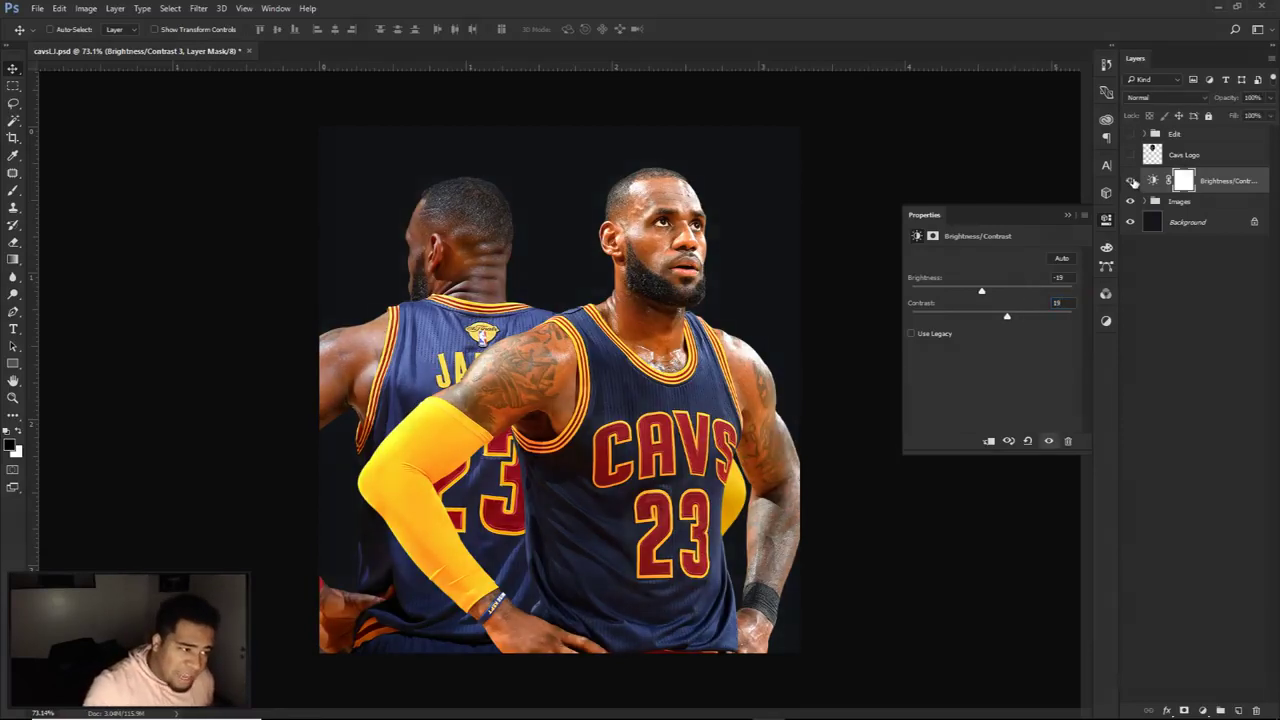
pyautogui.click(1131, 181)
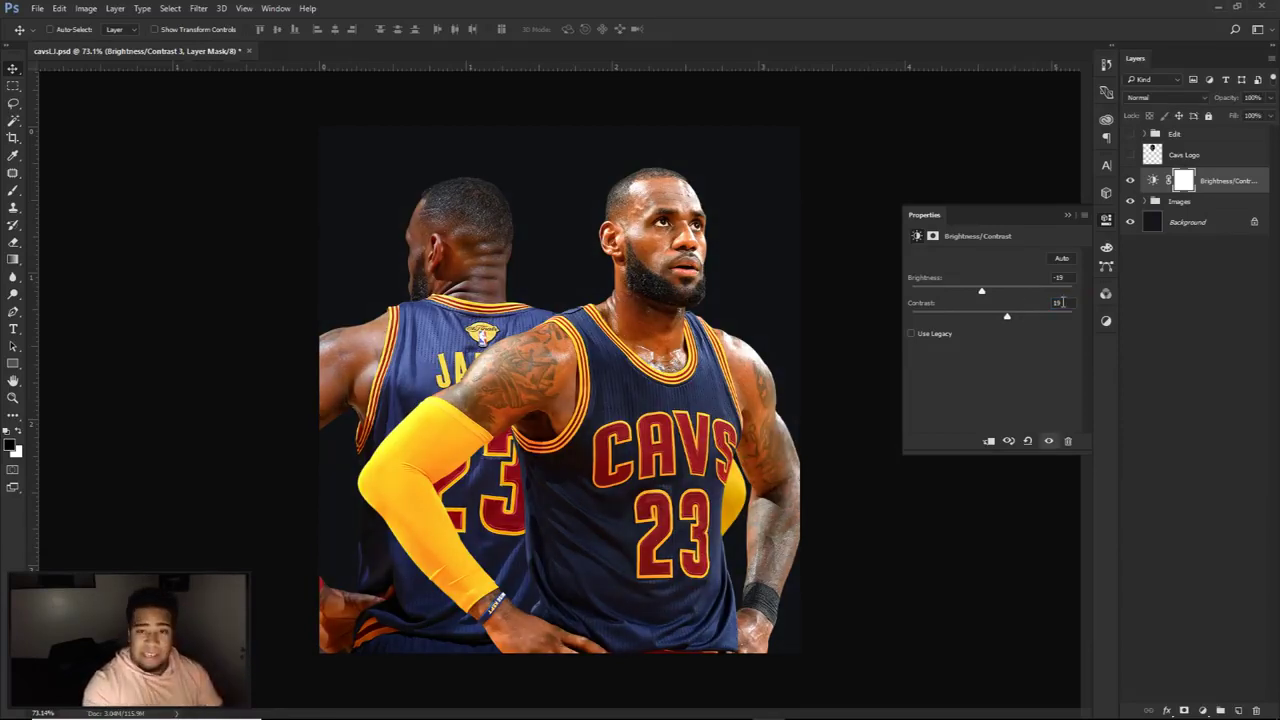
pyautogui.click(1132, 183)
pyautogui.click(1133, 183)
pyautogui.click(1132, 182)
pyautogui.click(1133, 183)
pyautogui.click(1132, 182)
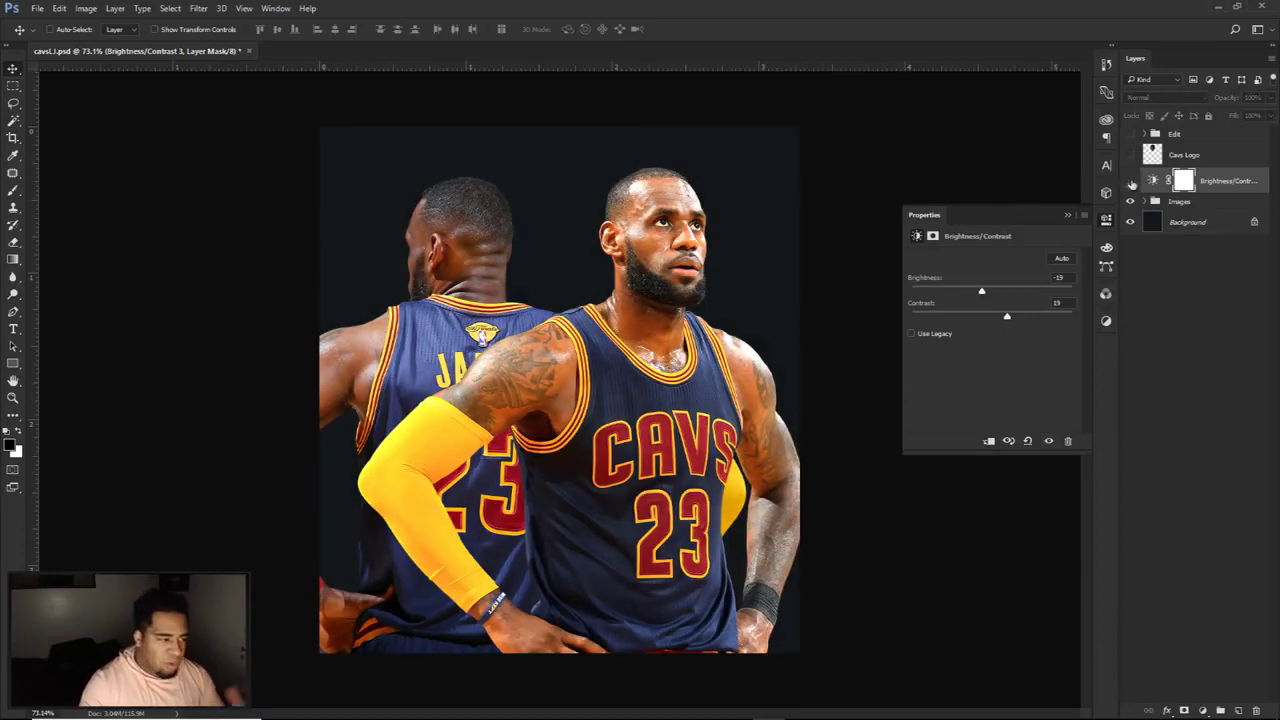
# Step: Set the foreground color to white (ffffff) and select the Background layer
pyautogui.click(10, 447)
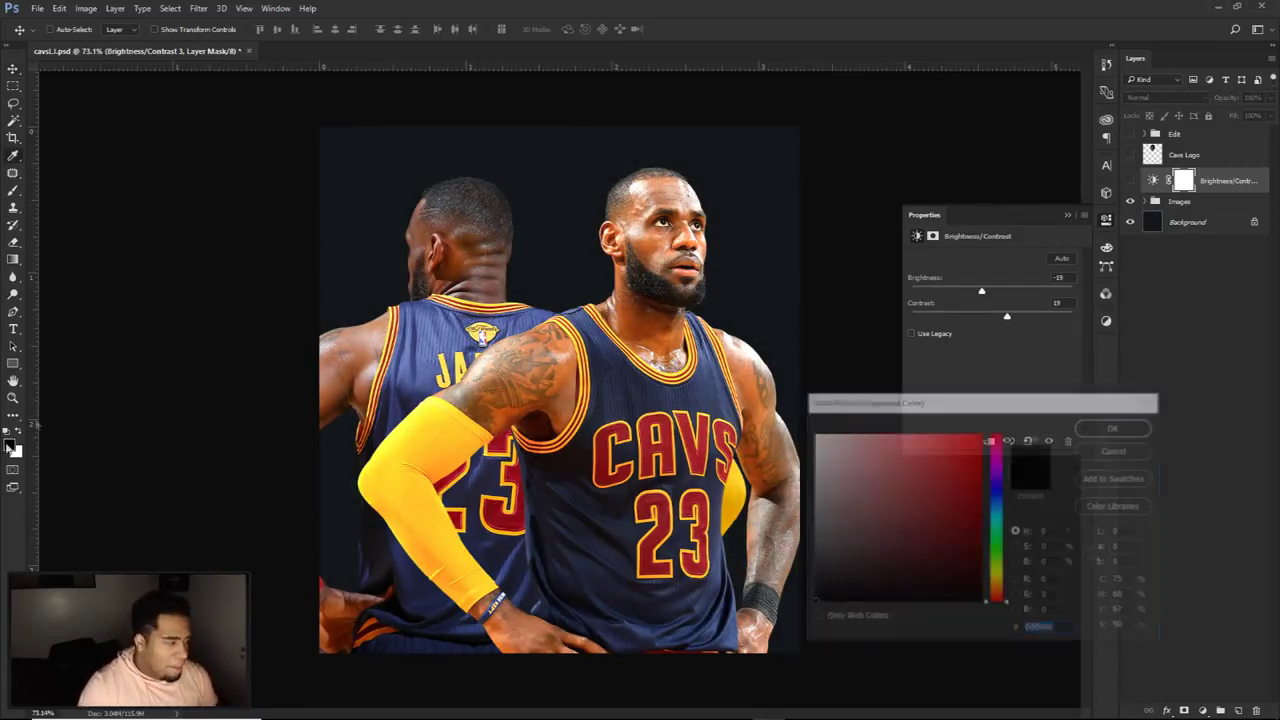
pyautogui.moveTo(994, 407); pyautogui.dragTo(970, 369)
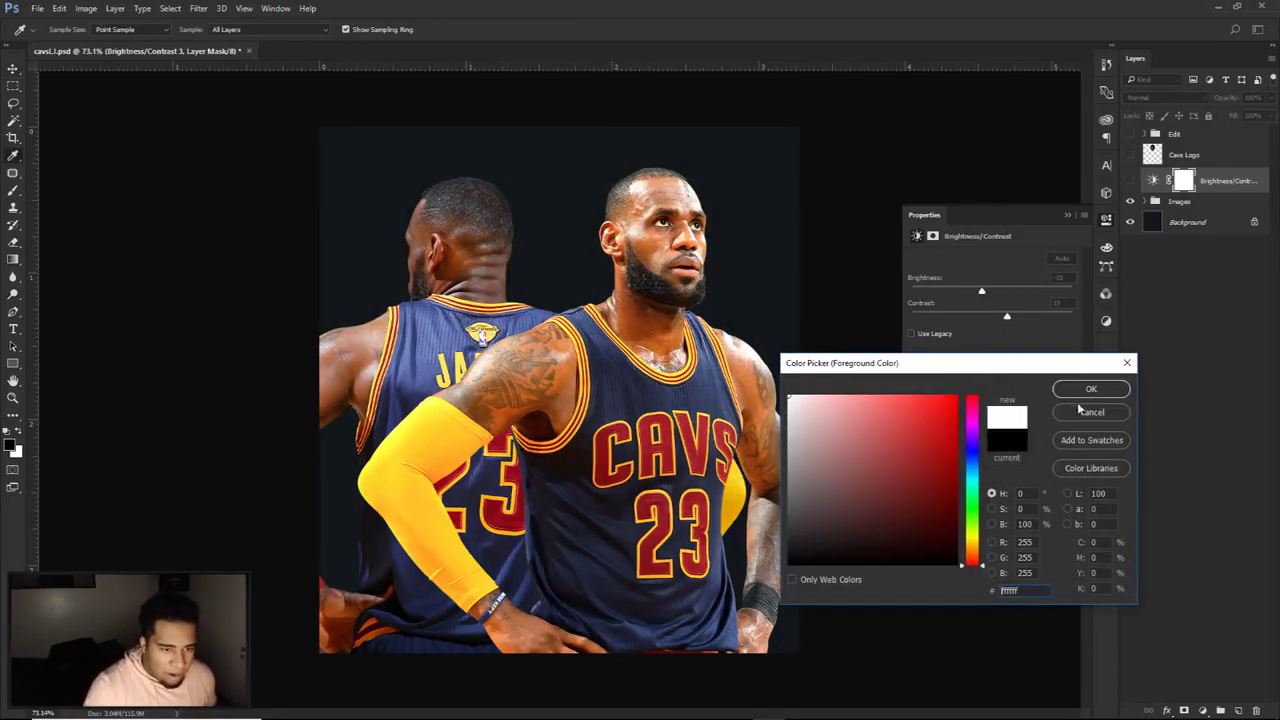
pyautogui.click(1090, 390)
pyautogui.click(1183, 224)
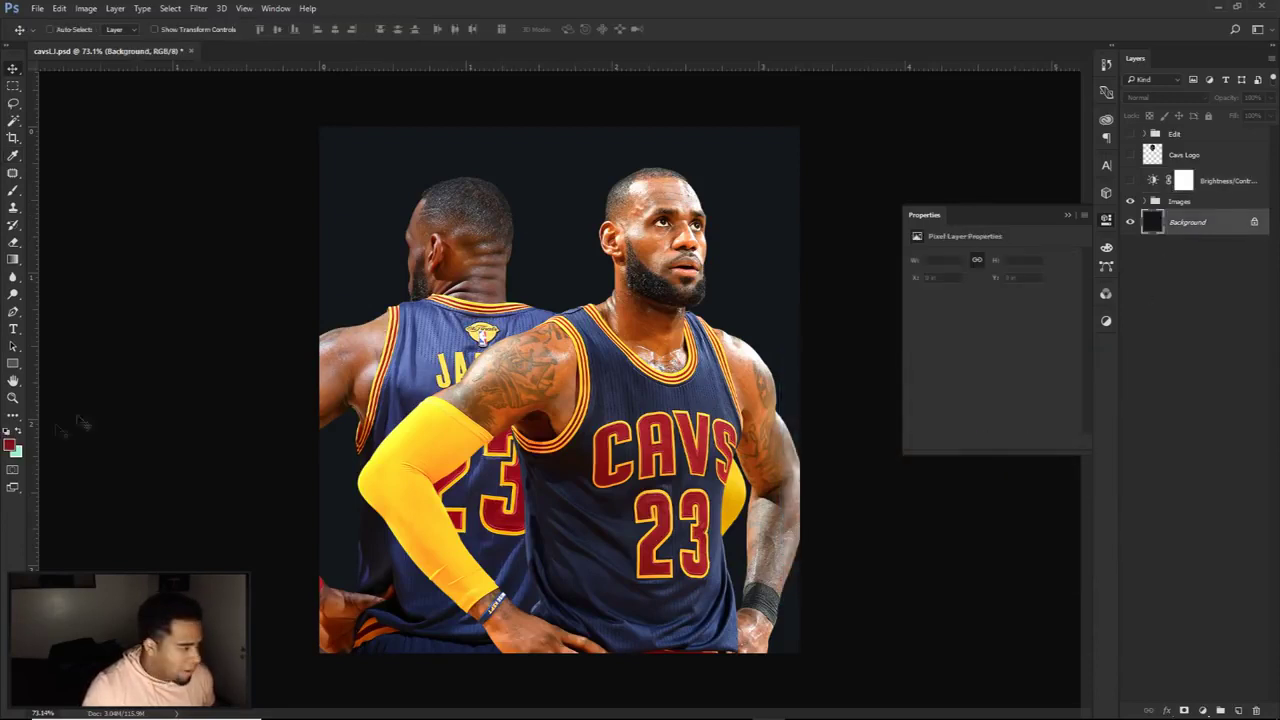
# Step: Show and select the Brightness/Contrast adjustment layer, and compare the photos with and without it
pyautogui.click(11, 447)
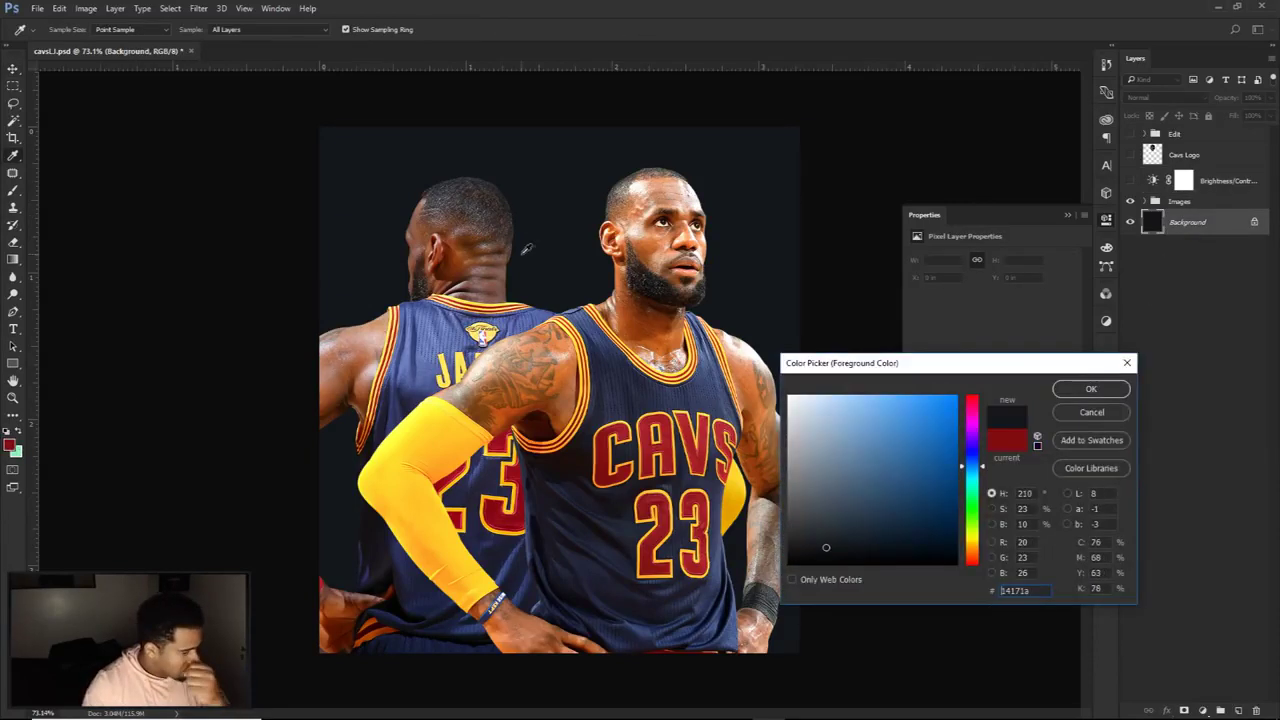
pyautogui.click(1096, 413)
pyautogui.click(1131, 181)
pyautogui.click(1153, 181)
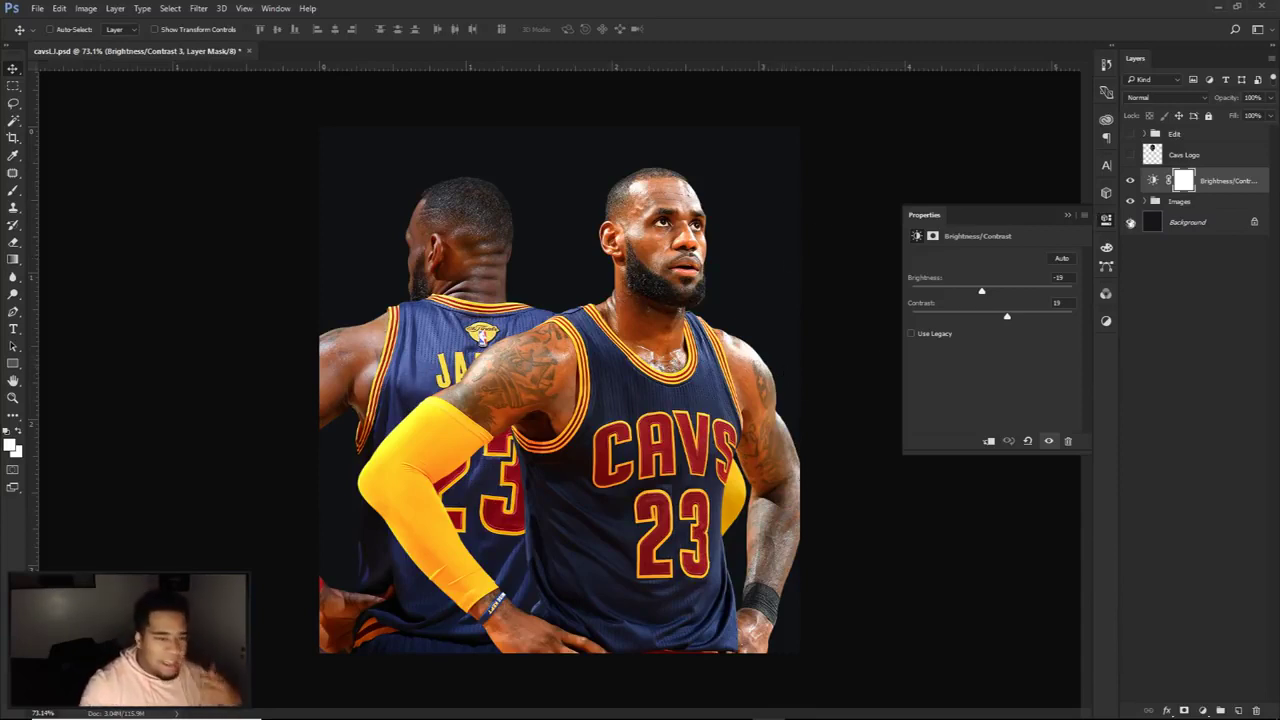
pyautogui.click(1131, 181)
pyautogui.click(1131, 181)
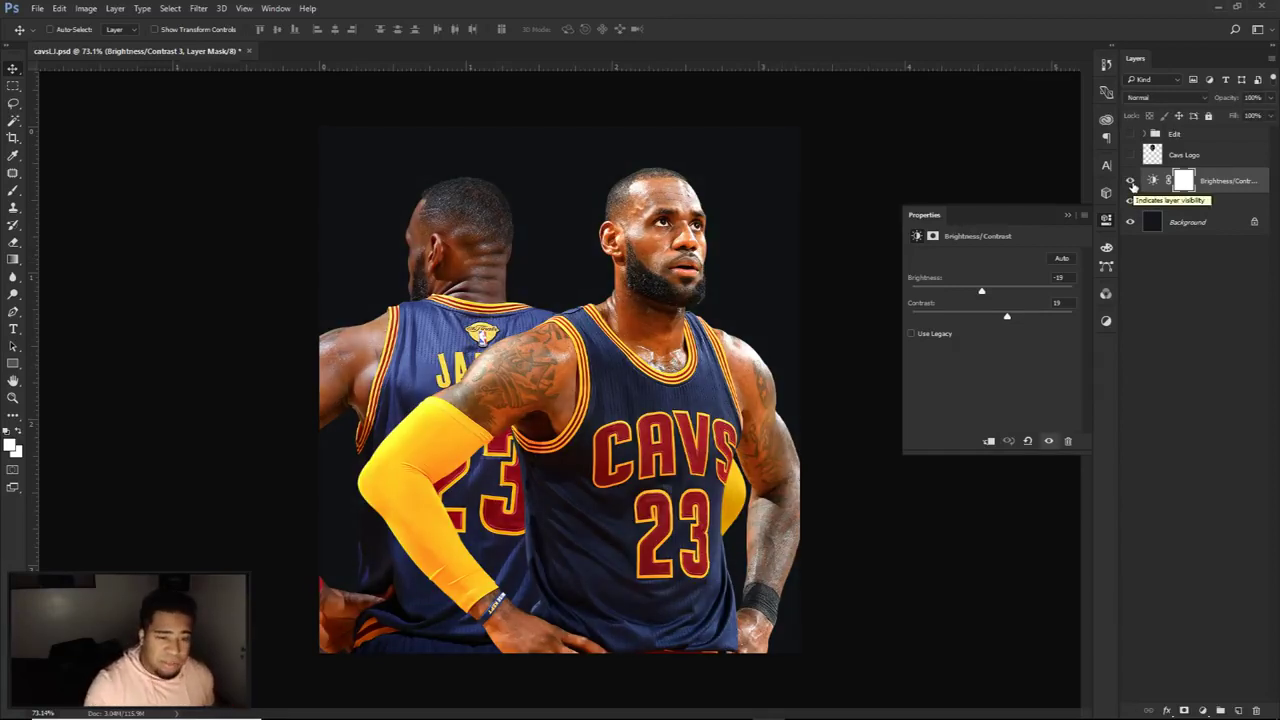
# Step: Add a Gradient Map adjustment layer above Brightness/Contrast using the Black, White preset
pyautogui.click(1206, 709)
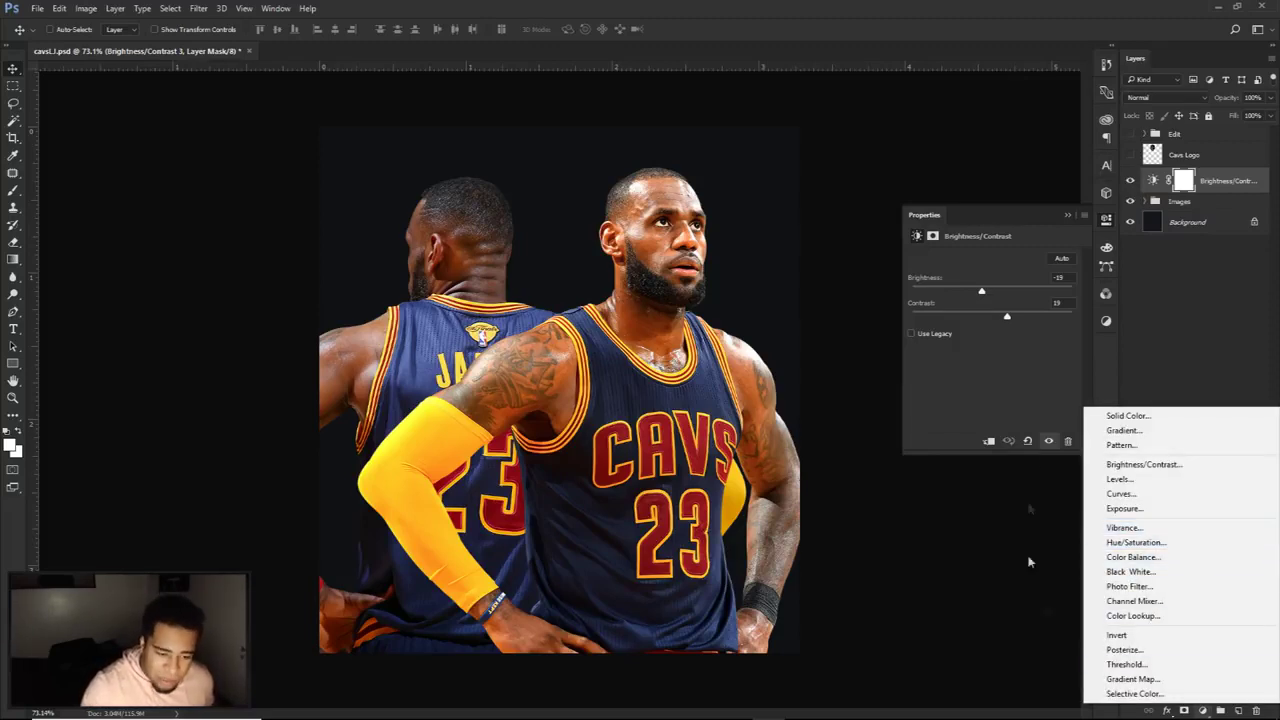
pyautogui.click(1133, 679)
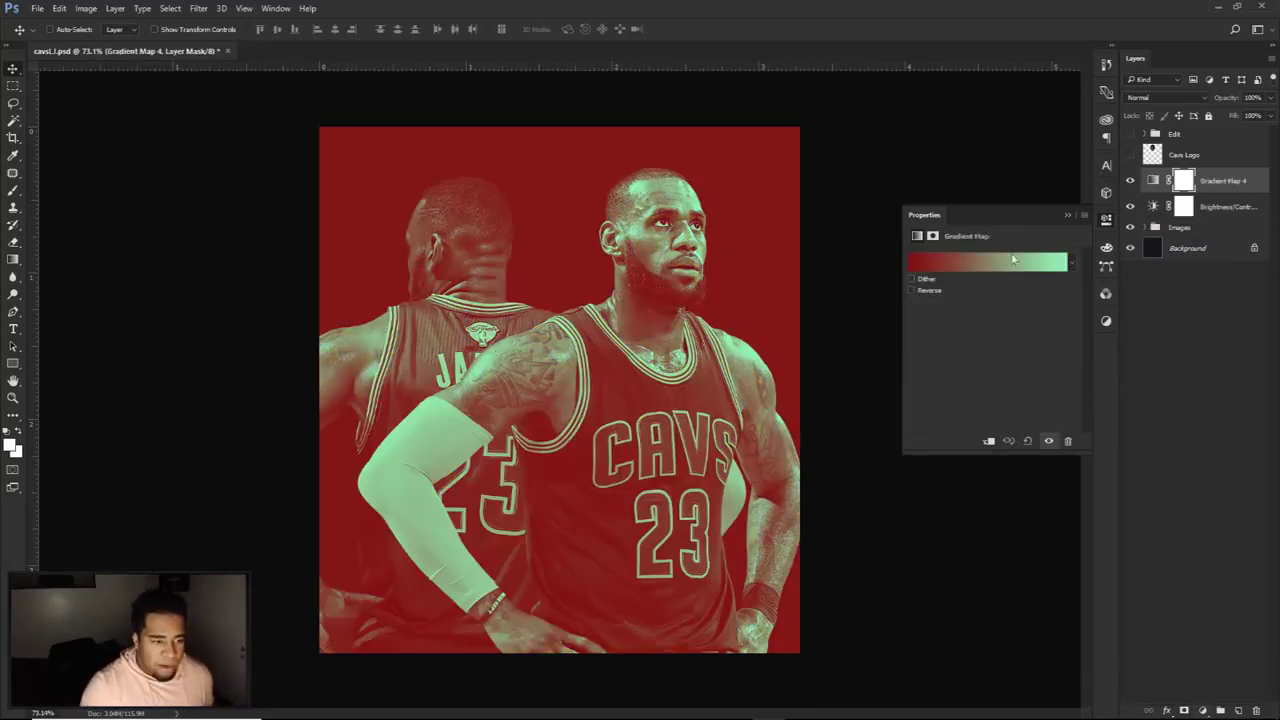
pyautogui.click(974, 262)
pyautogui.moveTo(956, 256); pyautogui.dragTo(980, 211)
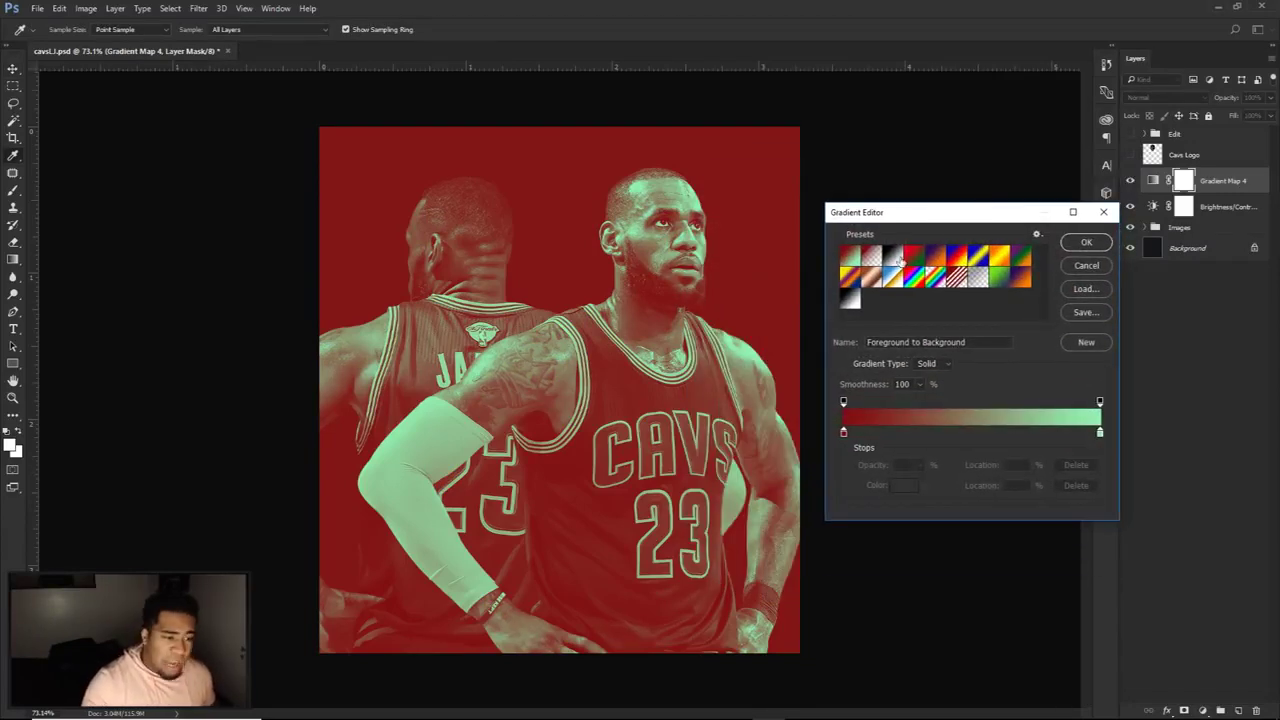
pyautogui.click(895, 256)
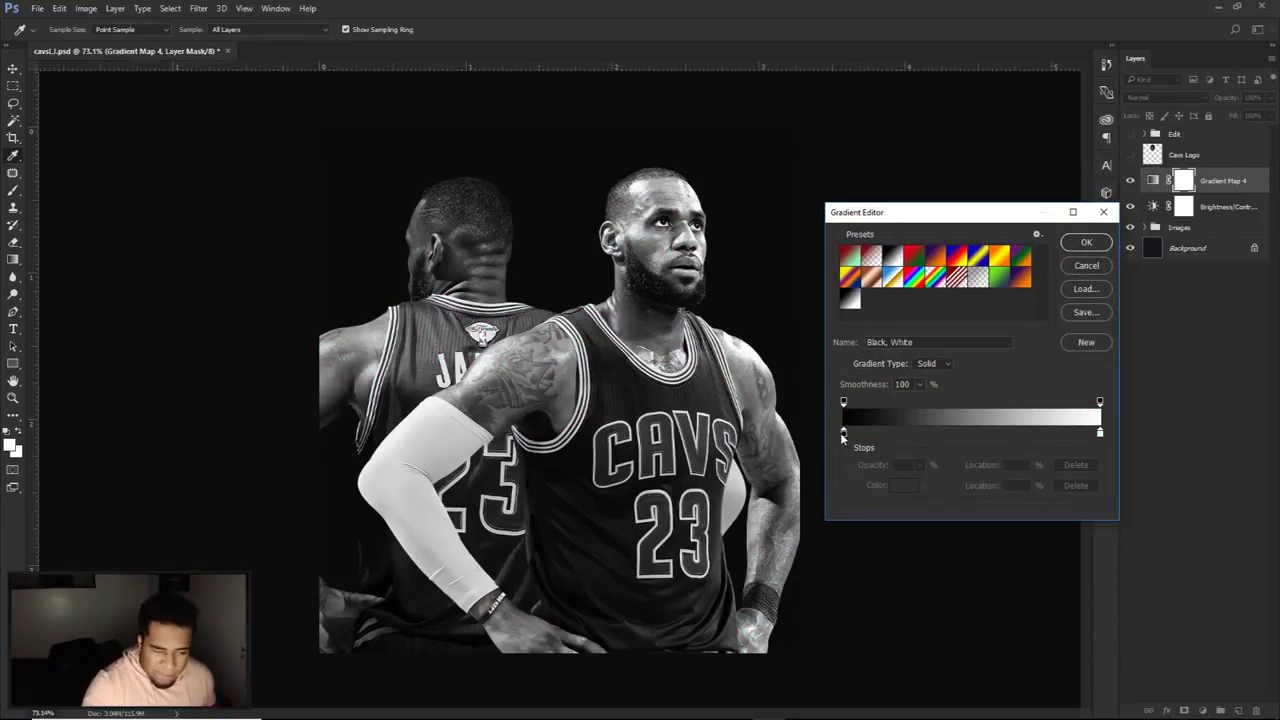
# Step: Confirm the gradient's end stops as black (000000) and white (ffffff), and accept the gradient
pyautogui.doubleClick(843, 434)
pyautogui.moveTo(854, 377); pyautogui.dragTo(885, 220)
pyautogui.moveTo(877, 325); pyautogui.dragTo(813, 417)
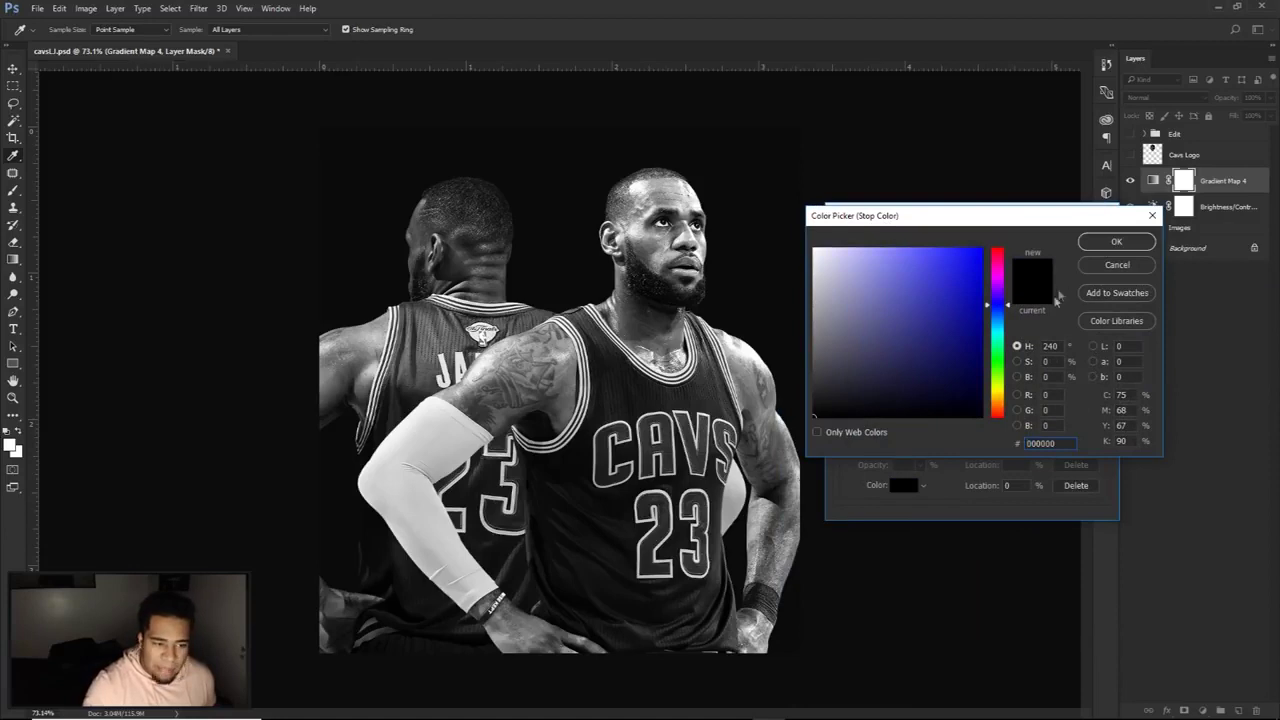
pyautogui.click(1103, 244)
pyautogui.doubleClick(1100, 433)
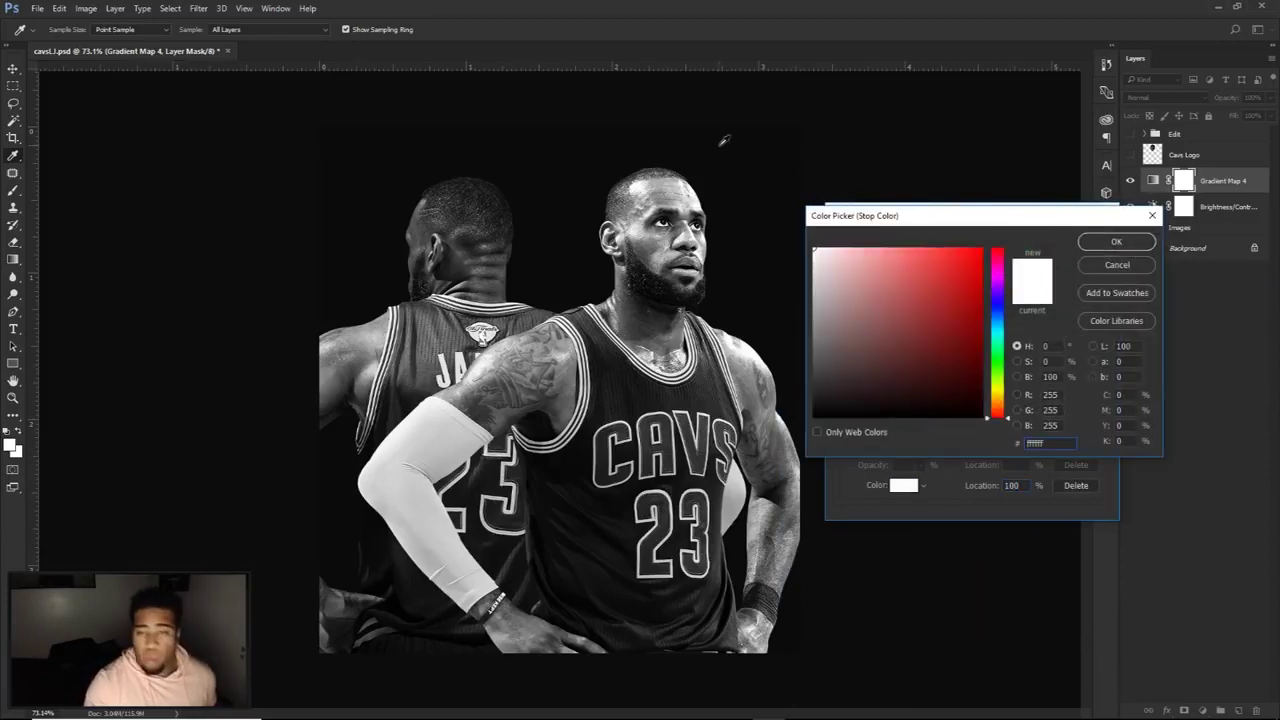
pyautogui.click(1105, 243)
pyautogui.click(1094, 242)
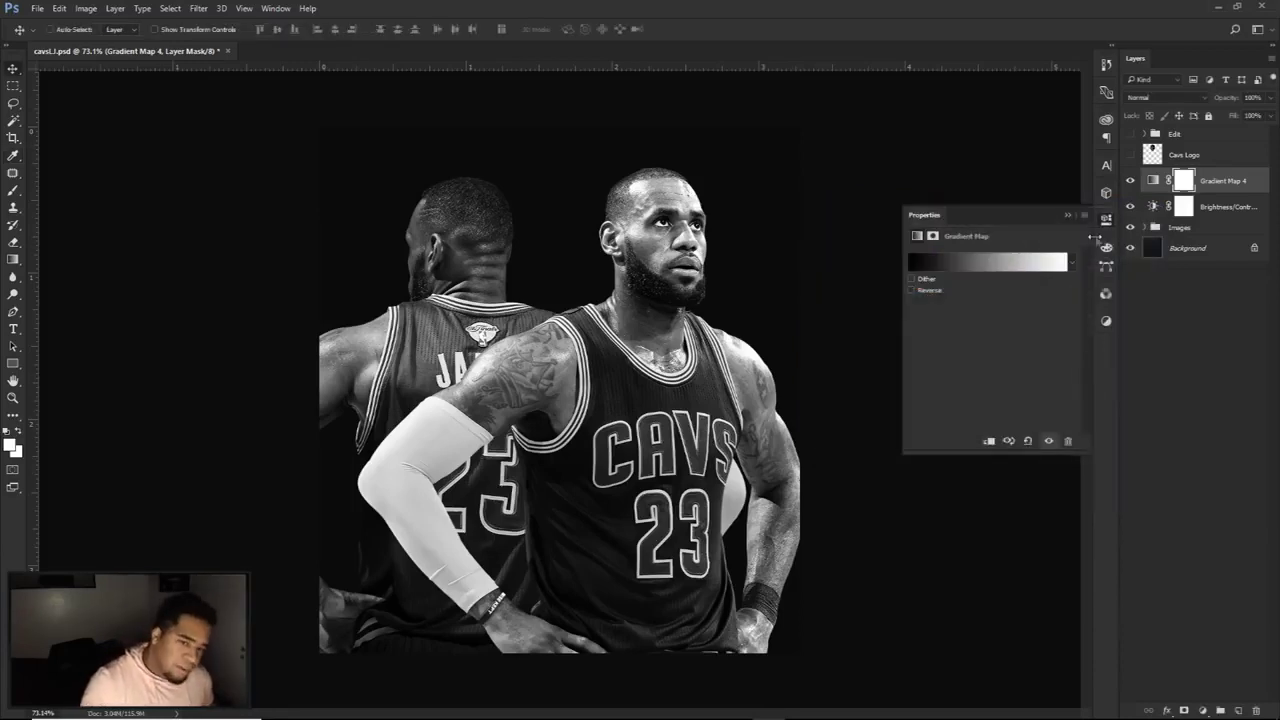
# Step: Set the Gradient Map layer's blend mode to Multiply and compare the image with and without the layer
pyautogui.click(1131, 181)
pyautogui.click(1131, 181)
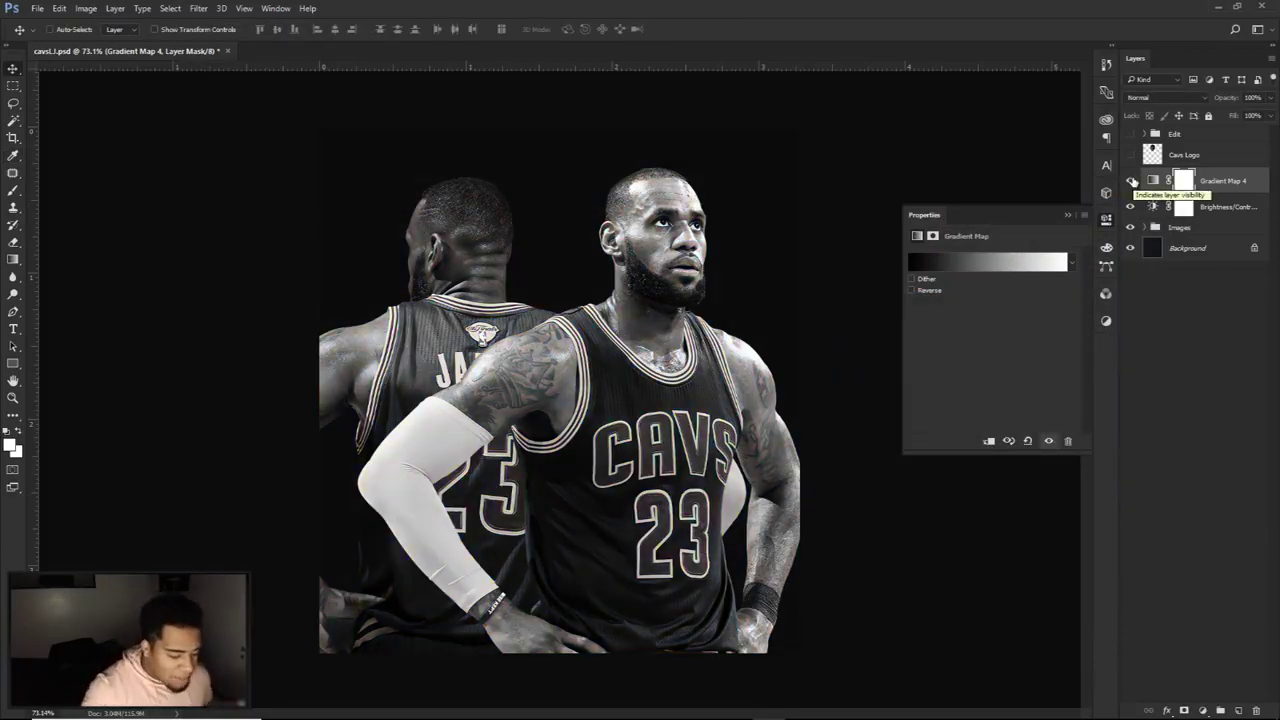
pyautogui.click(1156, 96)
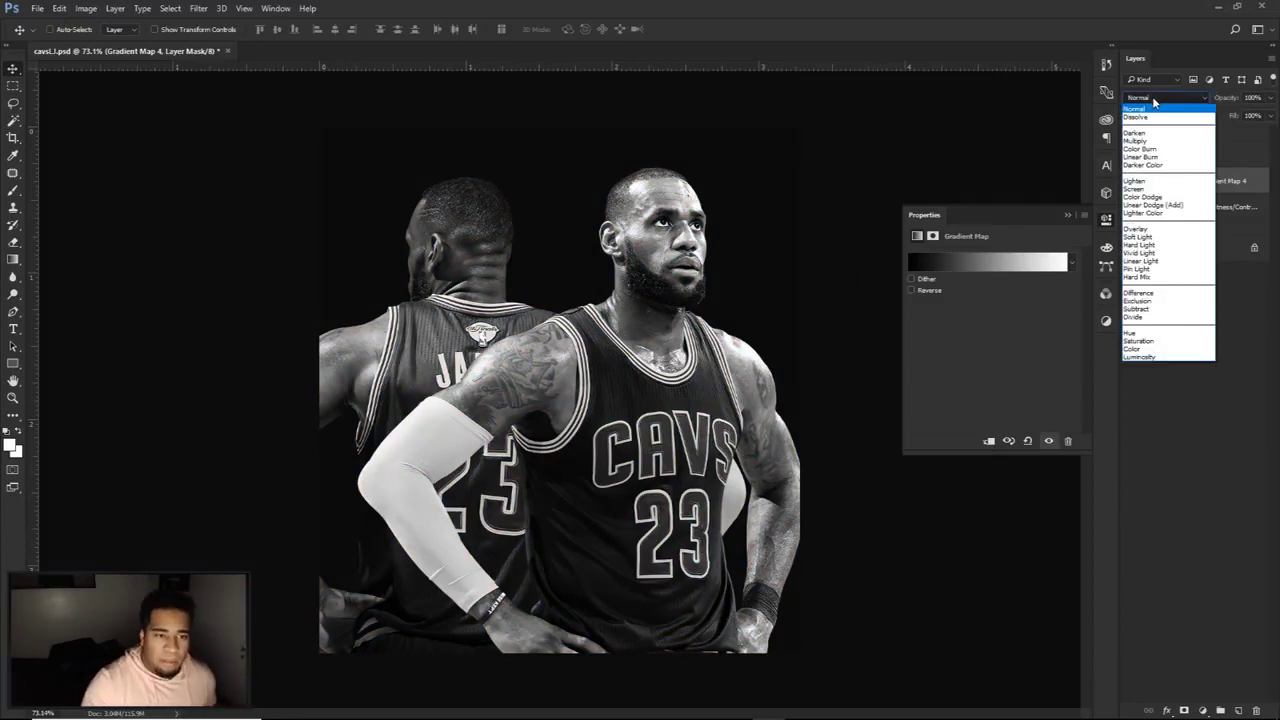
pyautogui.click(1140, 141)
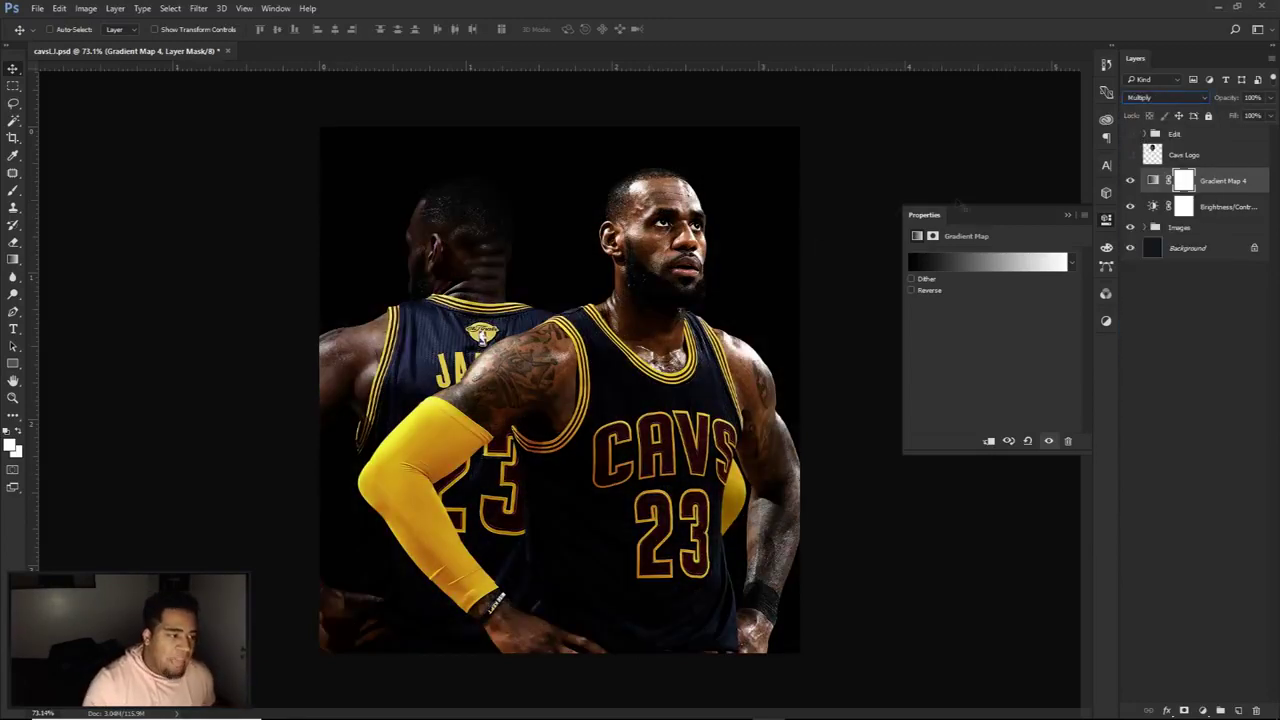
pyautogui.click(1130, 182)
pyautogui.click(1130, 182)
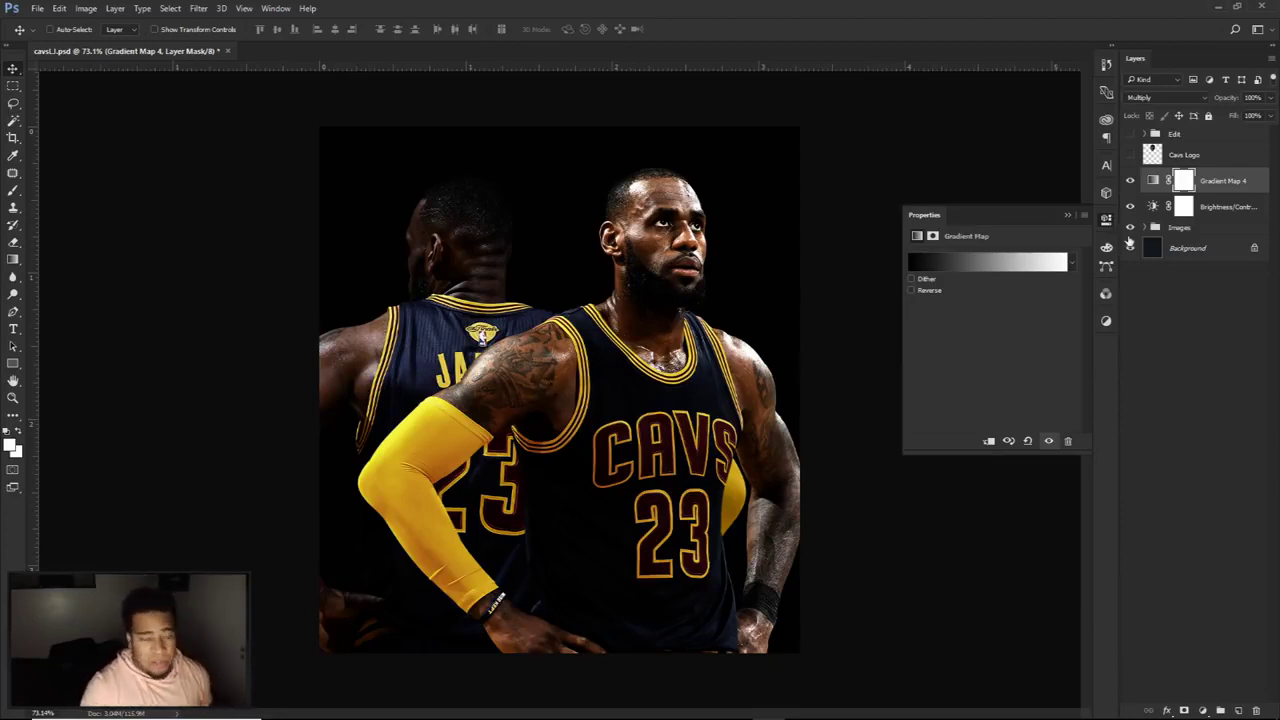
# Step: Set the Multiply Gradient Map layer's opacity to 75% and compare the image with and without it
pyautogui.click(1252, 97)
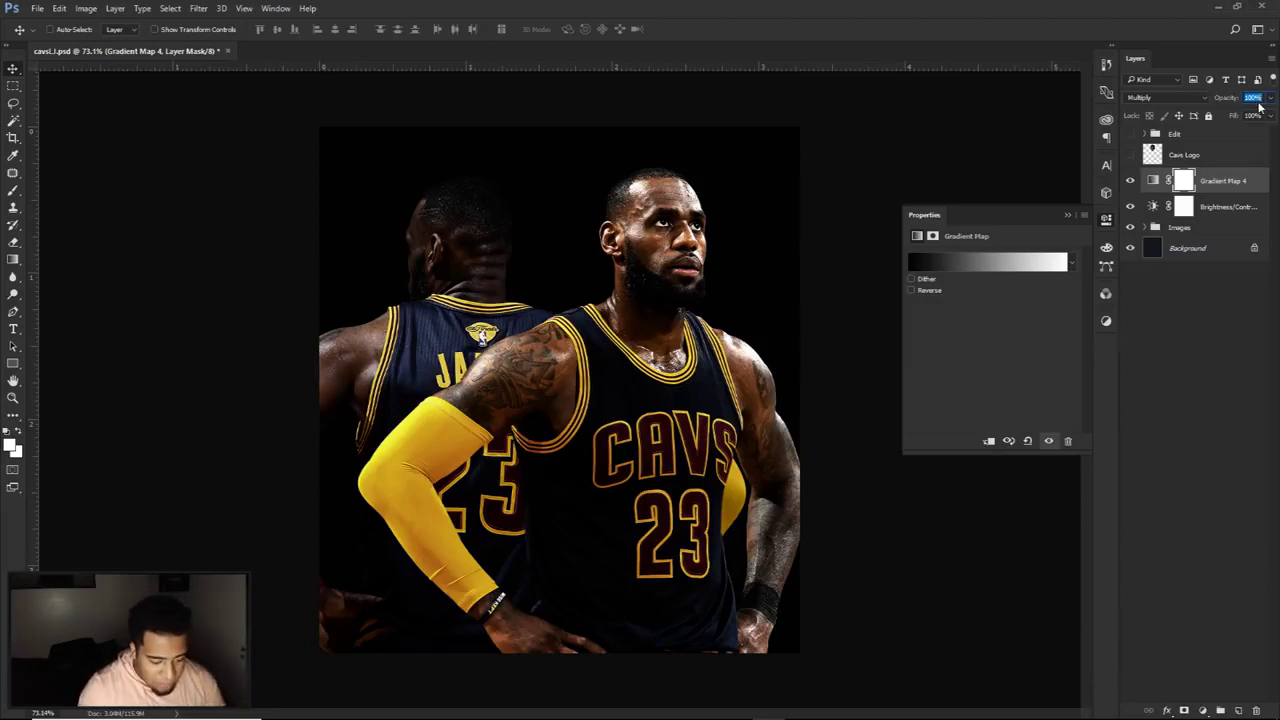
pyautogui.write('45')
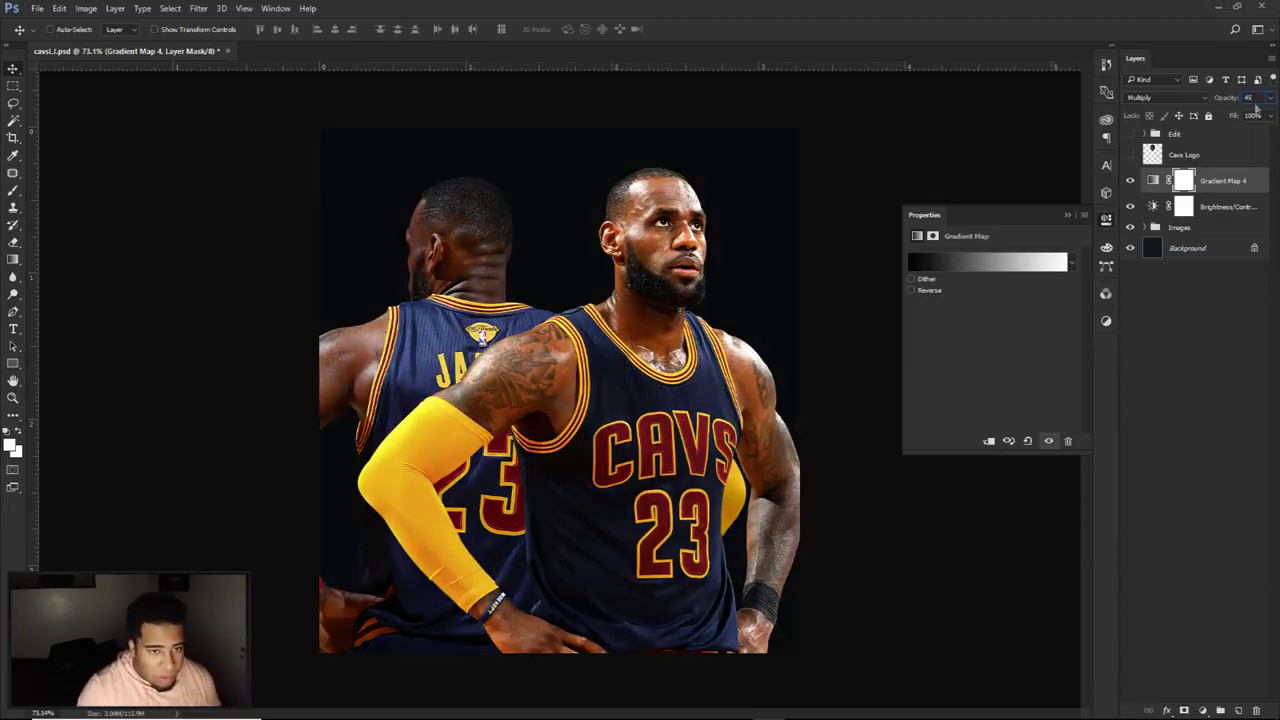
pyautogui.press('Return')
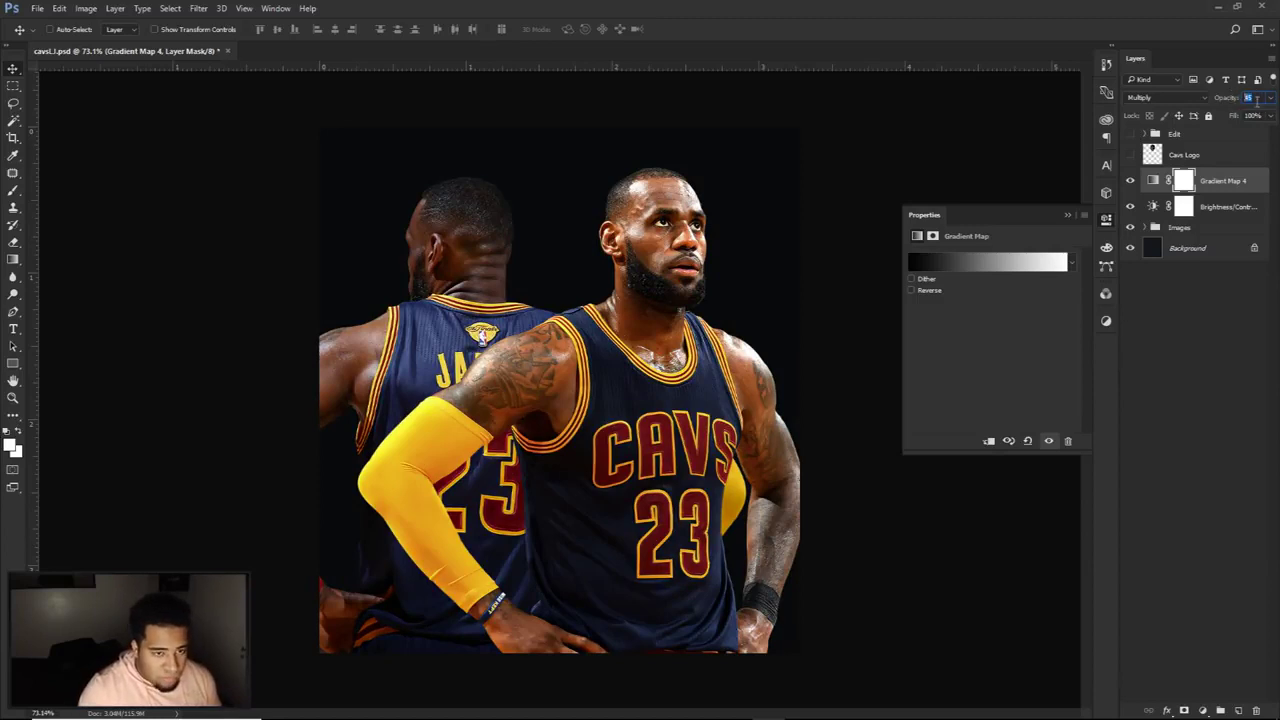
pyautogui.write('75')
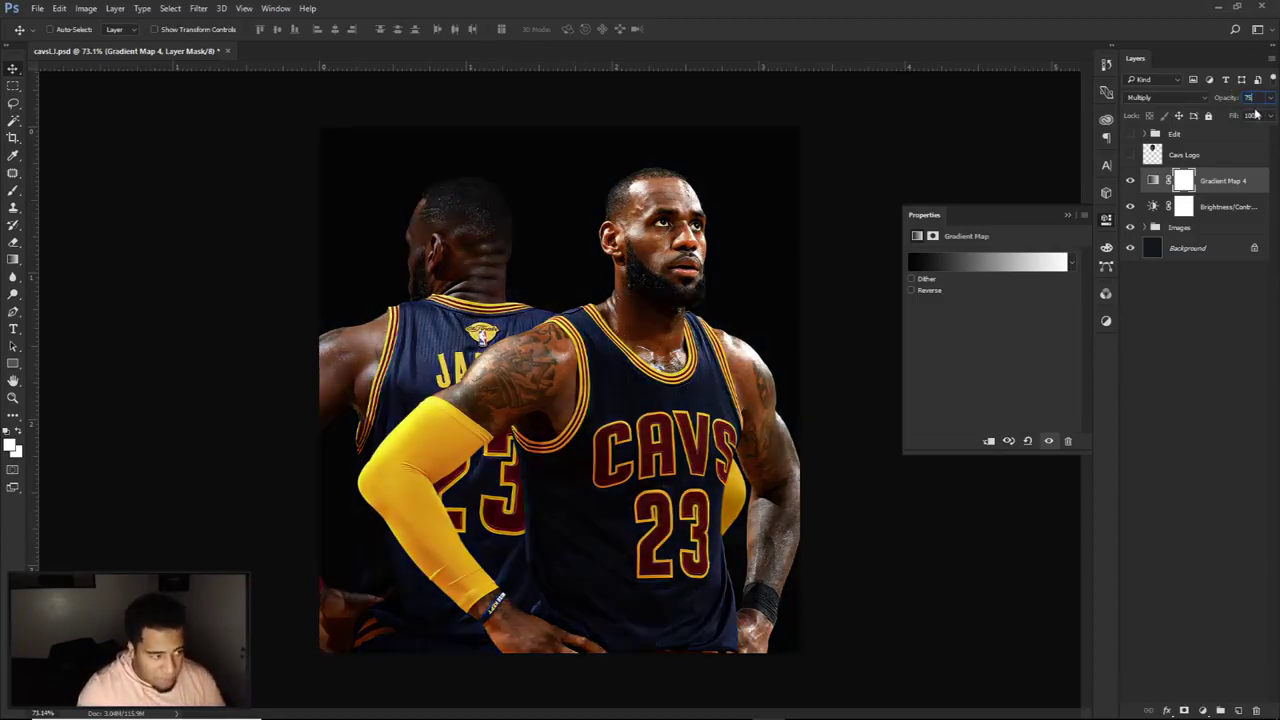
pyautogui.click(1130, 180)
pyautogui.click(1130, 180)
pyautogui.click(1130, 180)
pyautogui.click(1130, 180)
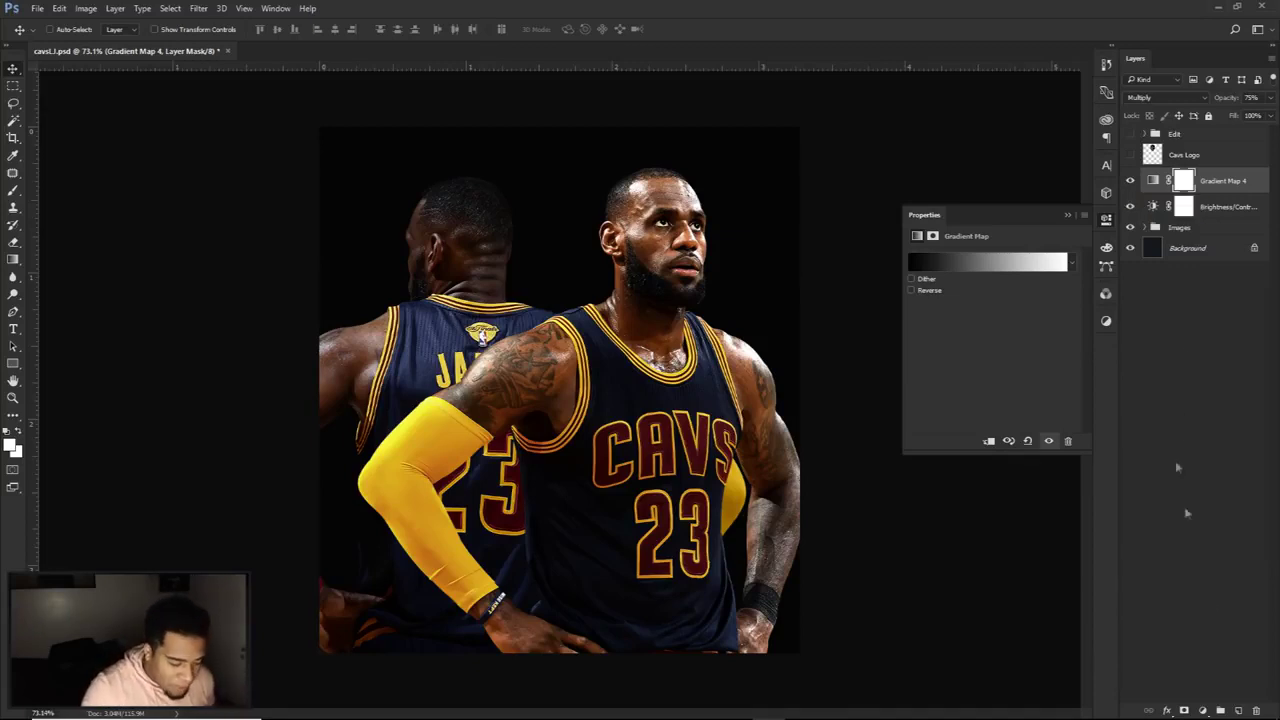
# Step: Add a second Gradient Map adjustment layer on top with the Black, White preset
pyautogui.click(1203, 710)
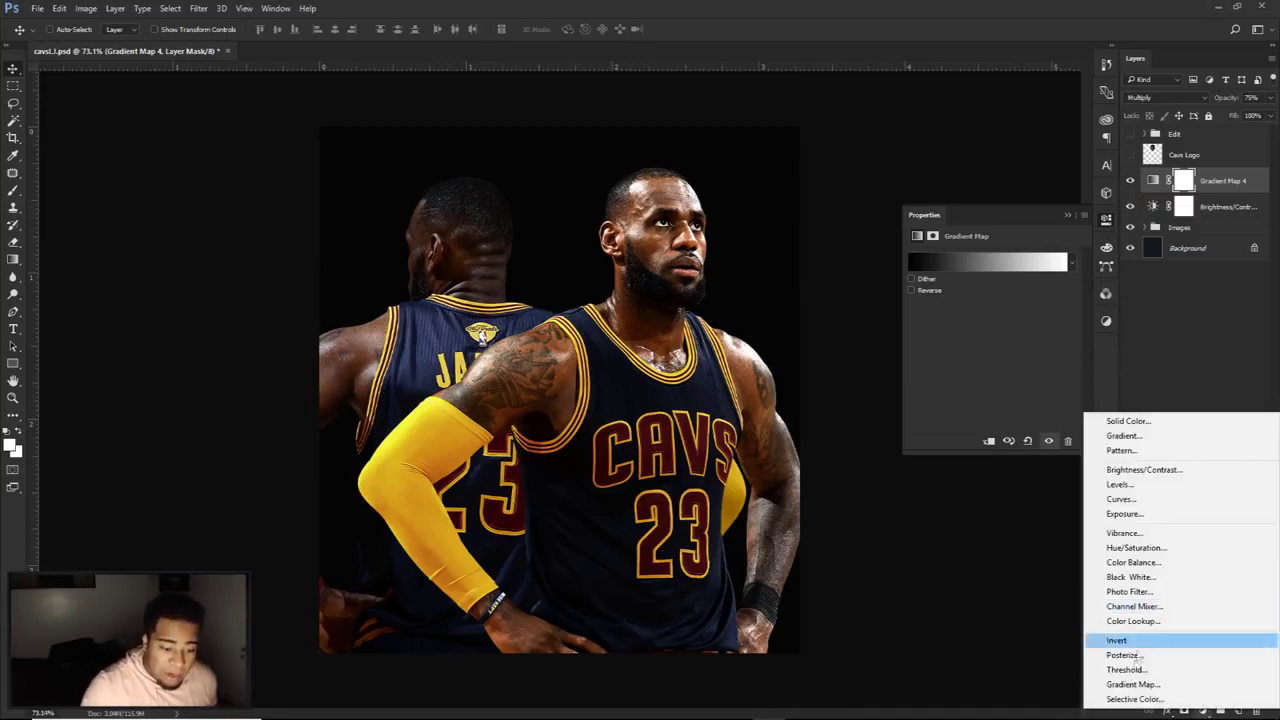
pyautogui.click(1133, 684)
pyautogui.click(953, 264)
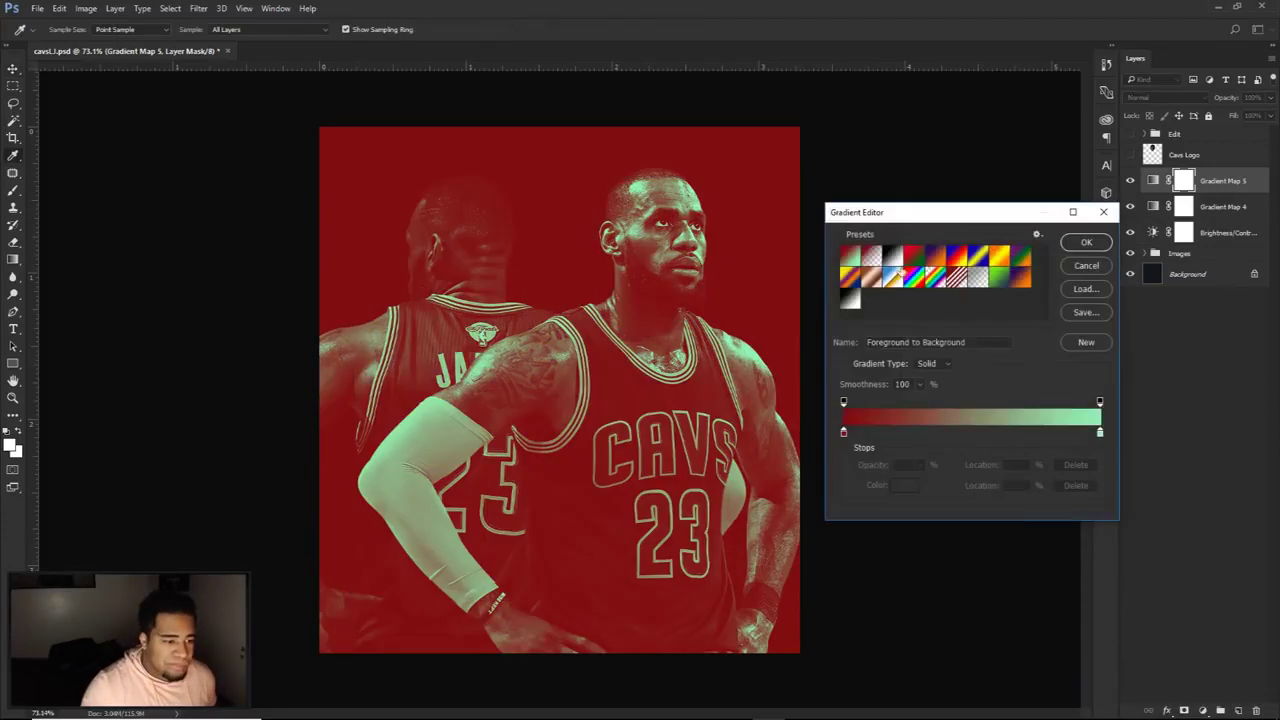
pyautogui.click(893, 262)
pyautogui.click(1080, 246)
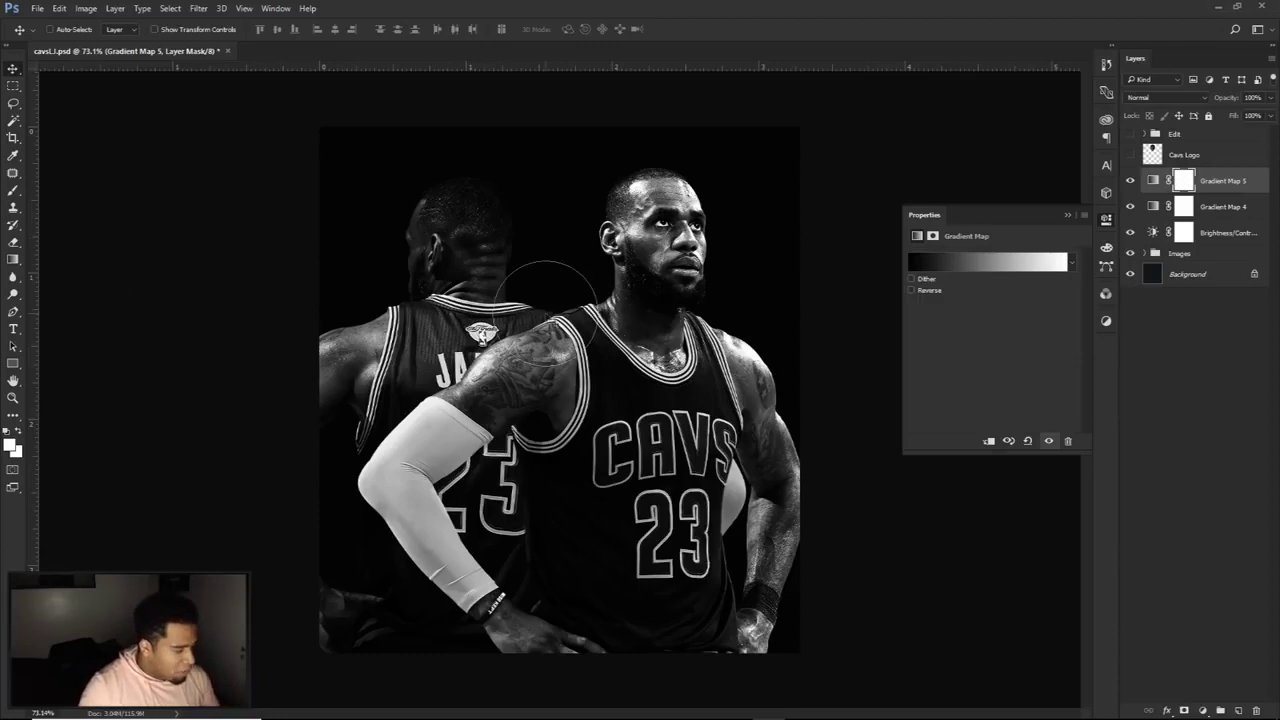
# Step: Switch to the Eraser and give it a soft brush of 373 px with 0% hardness
pyautogui.press('e')
pyautogui.moveTo(625, 395); pyautogui.dragTo(664, 397)
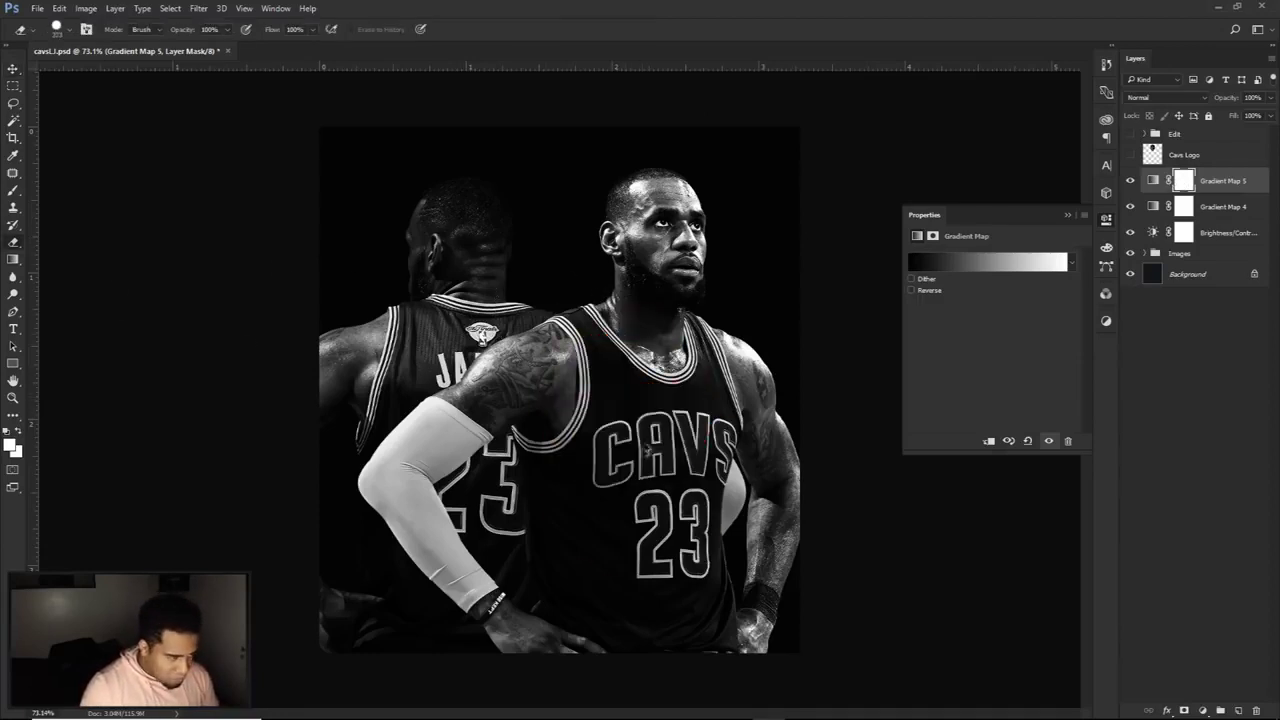
pyautogui.moveTo(642, 475); pyautogui.dragTo(578, 66)
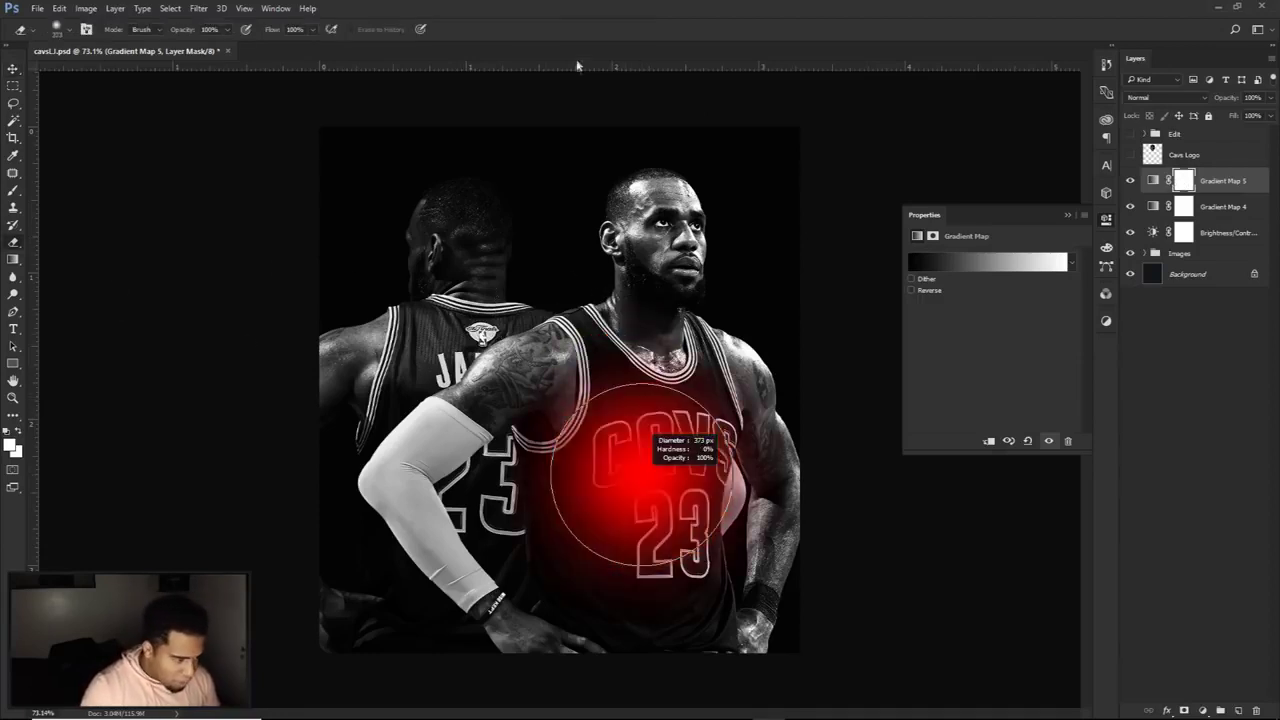
# Step: Target the upper Gradient Map's layer mask and make the foreground color white and the background color black (000000)
pyautogui.click(1181, 180)
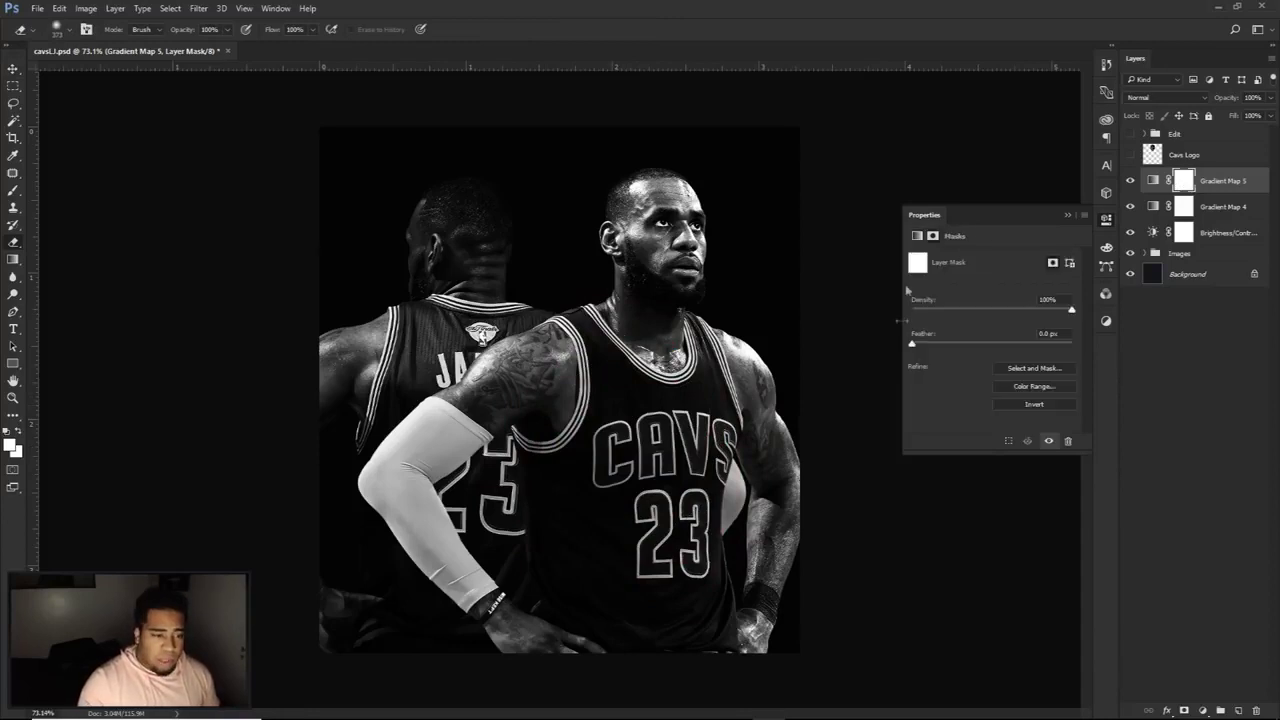
pyautogui.click(13, 446)
pyautogui.moveTo(865, 361); pyautogui.dragTo(685, 486)
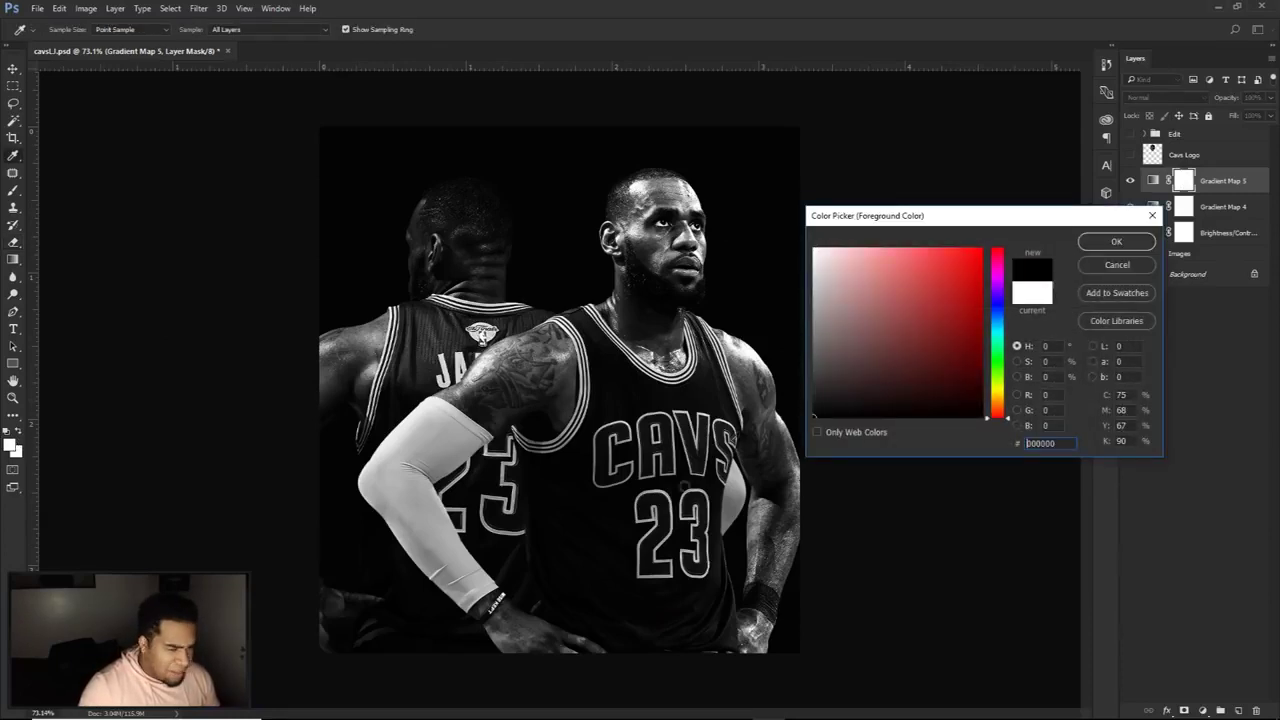
pyautogui.click(1116, 242)
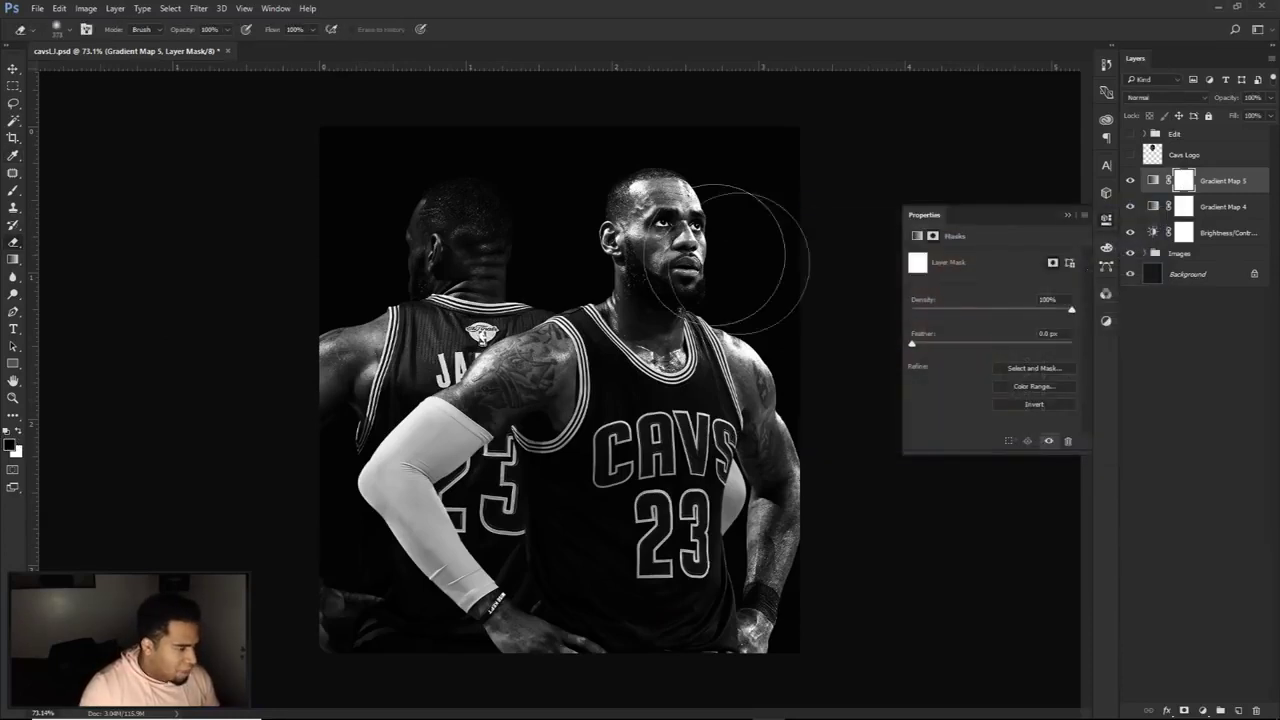
pyautogui.click(19, 434)
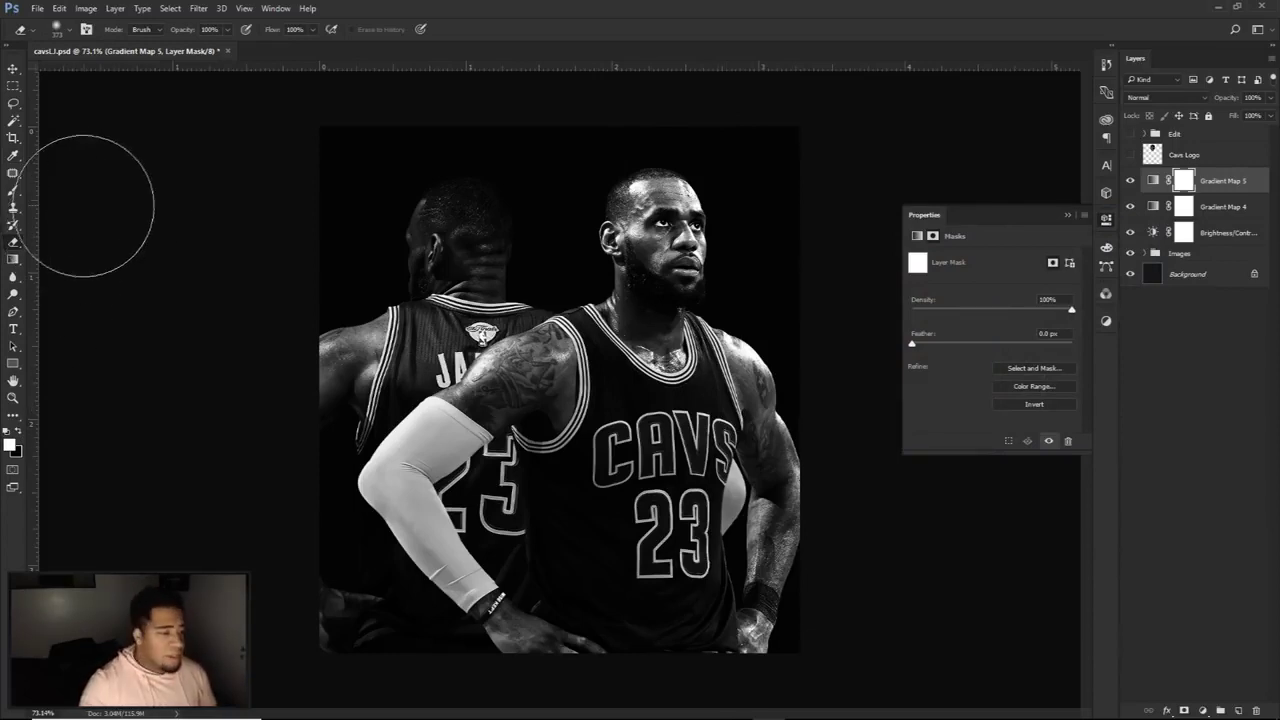
pyautogui.moveTo(666, 205)
pyautogui.mouseDown()
pyautogui.moveTo(650, 450)
pyautogui.moveTo(814, 429)
pyautogui.mouseUp()
pyautogui.moveTo(672, 594)
pyautogui.mouseDown()
pyautogui.moveTo(702, 177)
pyautogui.moveTo(747, 180)
pyautogui.moveTo(674, 255)
pyautogui.moveTo(739, 215)
pyautogui.moveTo(817, 338)
pyautogui.mouseUp()
pyautogui.hotkey('ctrl', 'z')
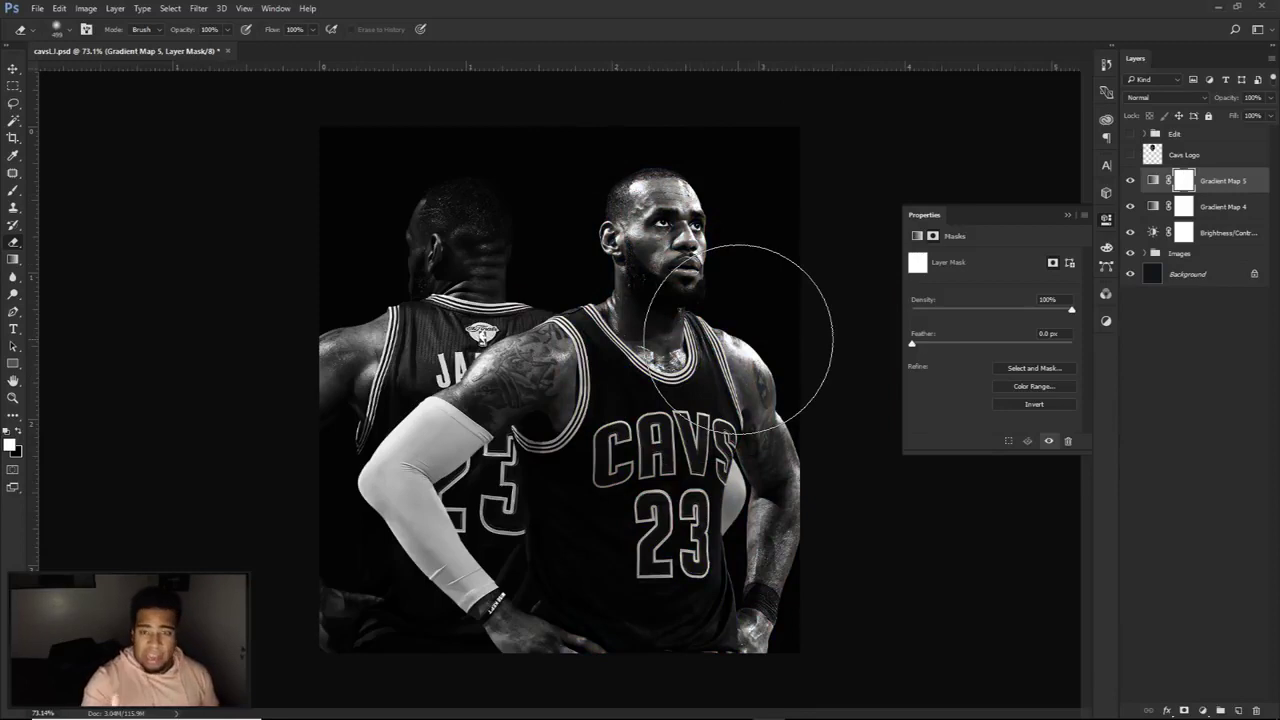
# Step: Erase soft areas of the upper Gradient Map's mask beside the front player's head, over his right-hand shoulder and hand, and between the heads
pyautogui.press('[')
pyautogui.press('[')
pyautogui.press('[')
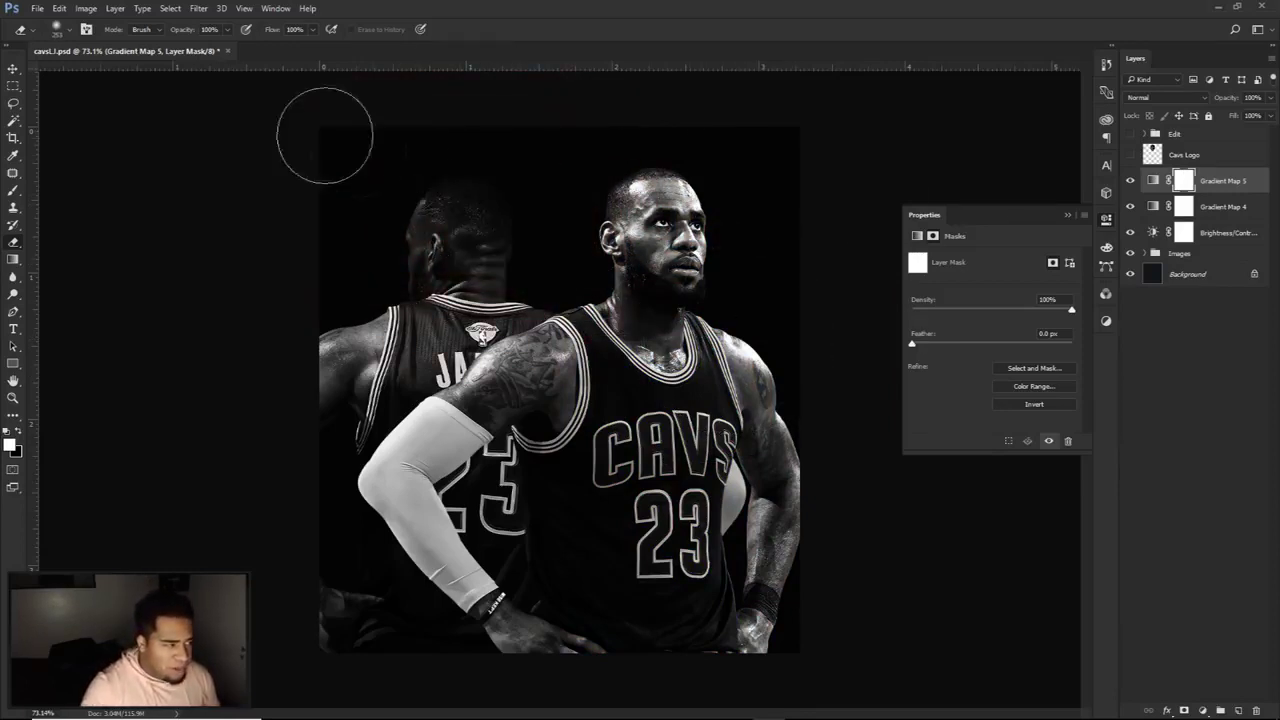
pyautogui.moveTo(746, 190); pyautogui.dragTo(780, 192)
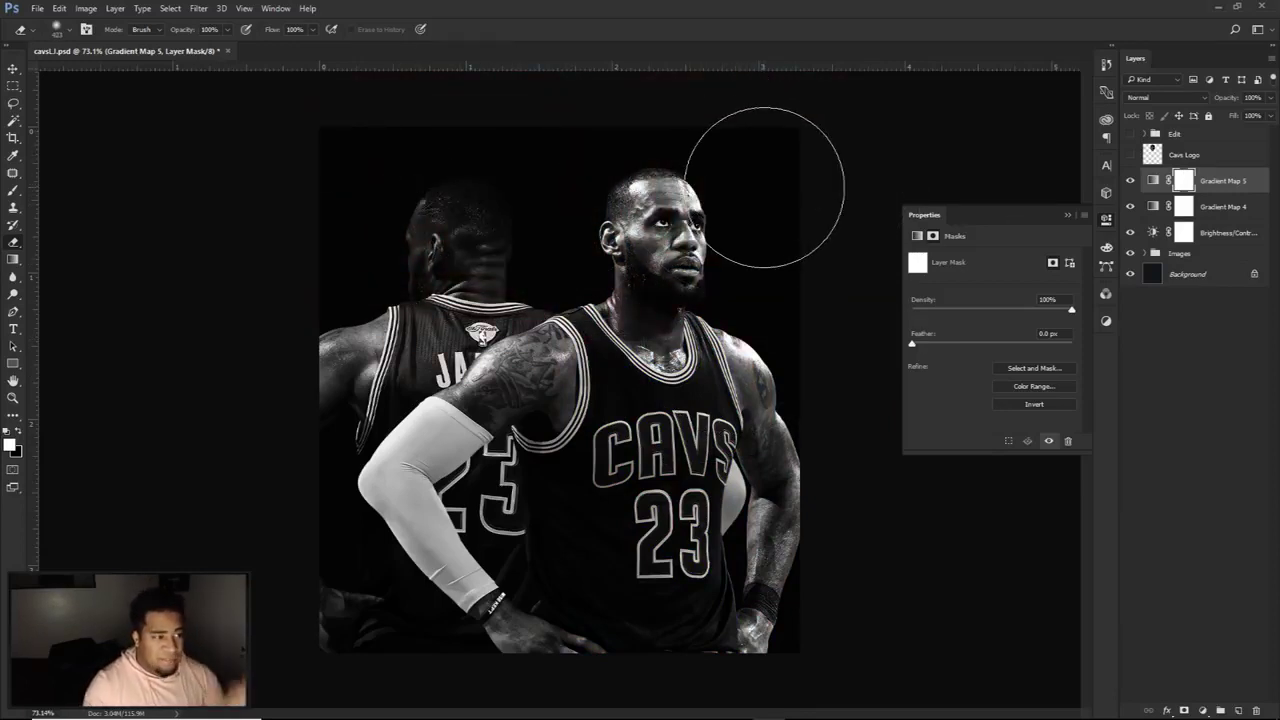
pyautogui.click(783, 171)
pyautogui.moveTo(795, 264); pyautogui.dragTo(815, 264)
pyautogui.click(777, 302)
pyautogui.moveTo(583, 182); pyautogui.dragTo(566, 182)
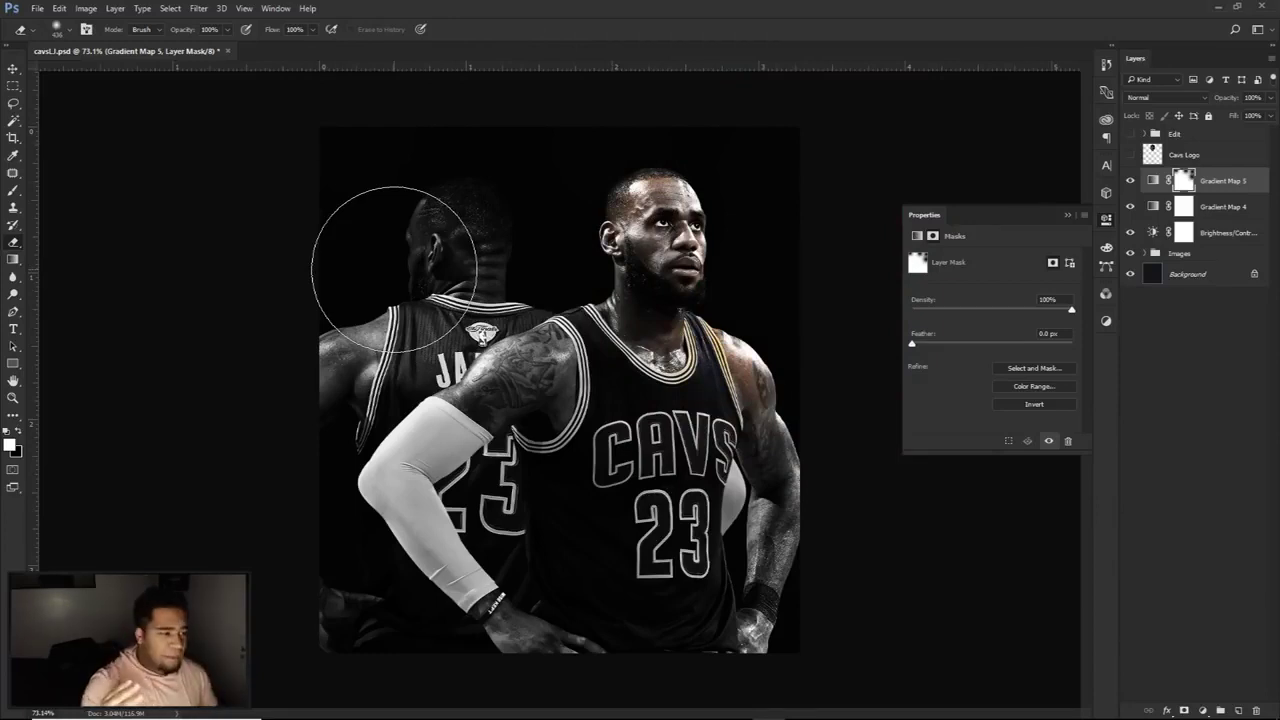
pyautogui.moveTo(766, 620); pyautogui.dragTo(757, 623)
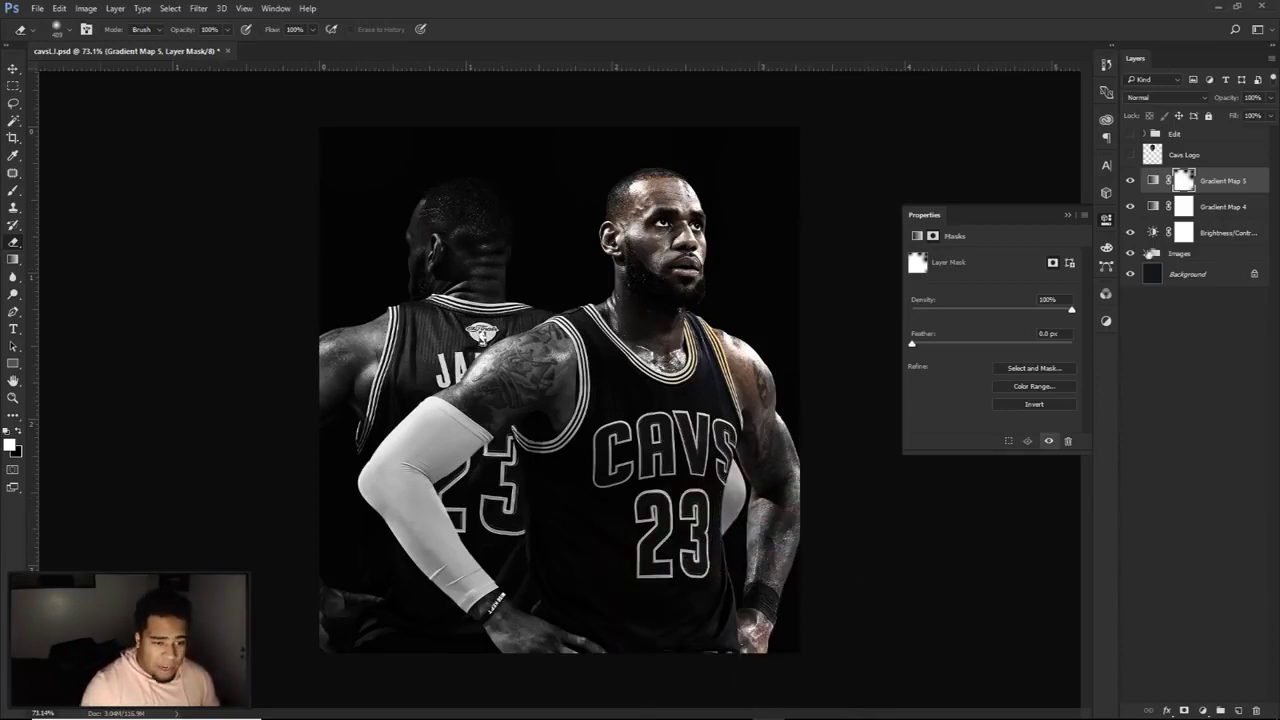
# Step: Expand the Images group, identify the front player's layer by toggling its visibility, and load its layer mask as a selection
pyautogui.click(1146, 256)
pyautogui.click(1131, 274)
pyautogui.click(1131, 274)
pyautogui.click(1131, 274)
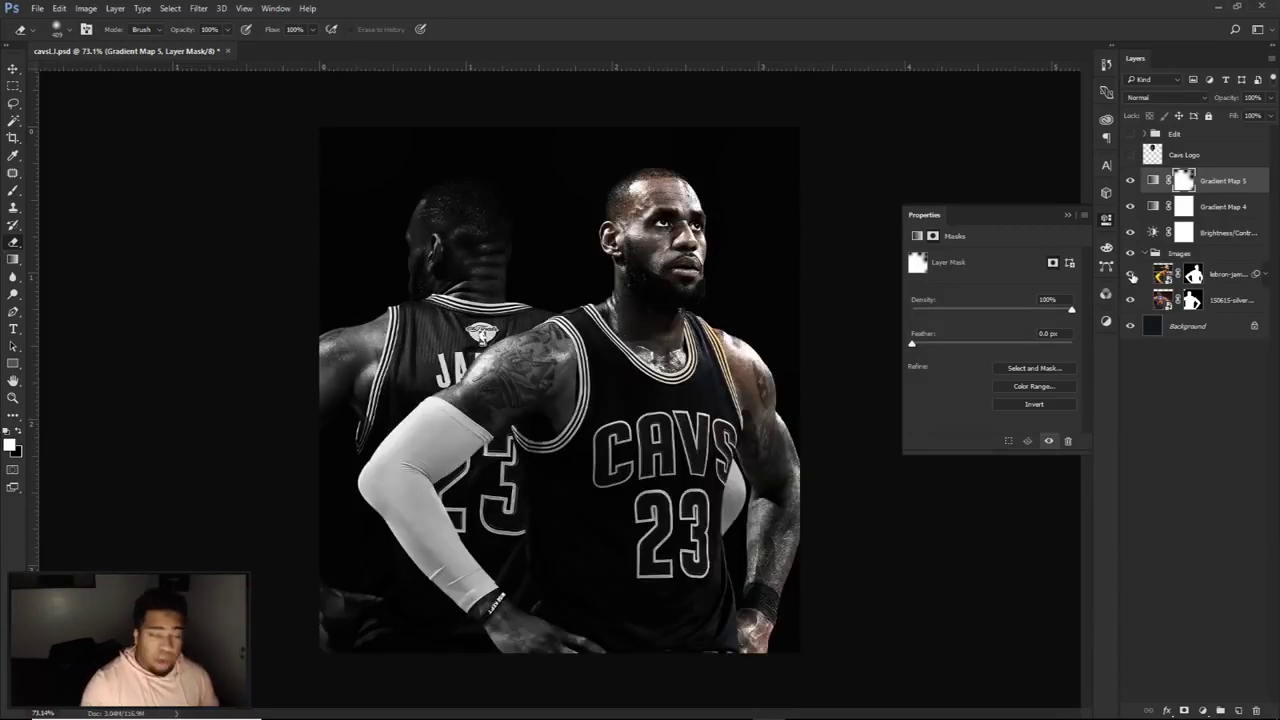
pyautogui.keyDown('ctrl'); pyautogui.click(1193, 274); pyautogui.keyUp('ctrl')
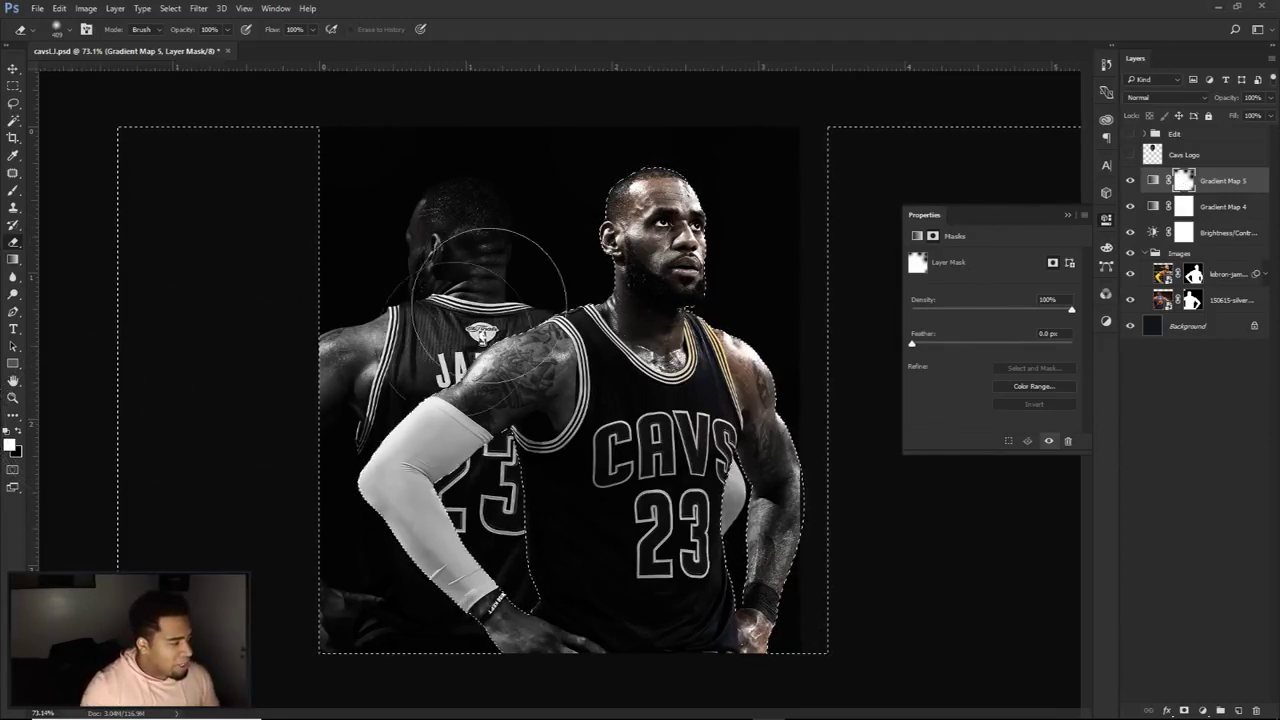
# Step: Erase the upper Gradient Map's mask inside the front player's outline to restore his color, and deselect
pyautogui.moveTo(616, 345); pyautogui.dragTo(676, 343)
pyautogui.moveTo(679, 291)
pyautogui.mouseDown()
pyautogui.moveTo(656, 225)
pyautogui.moveTo(500, 668)
pyautogui.moveTo(410, 592)
pyautogui.moveTo(646, 261)
pyautogui.moveTo(704, 664)
pyautogui.moveTo(694, 533)
pyautogui.mouseUp()
pyautogui.hotkey('ctrl', 'd')
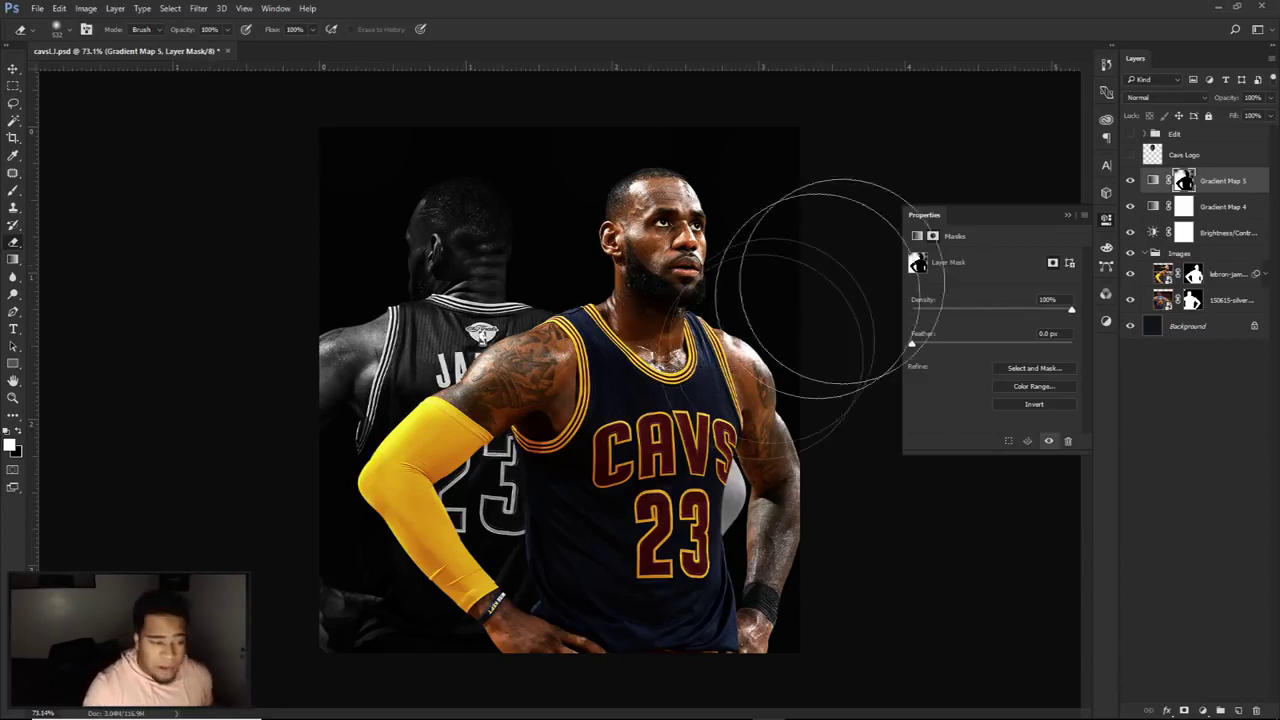
# Step: Check the rear player's layer by toggling its visibility, and target its layer mask with the Eraser
pyautogui.scroll(7, 763, 525)
pyautogui.press('v')
pyautogui.hotkey('alt', 'v')
pyautogui.press('Escape')
pyautogui.click(1130, 300)
pyautogui.click(1130, 300)
pyautogui.click(1192, 300)
pyautogui.press('e')
# Step: Erase the rear player's stray gray elbow from his layer mask, in the gap between the front player's torso and arm
pyautogui.moveTo(696, 486); pyautogui.dragTo(570, 482)
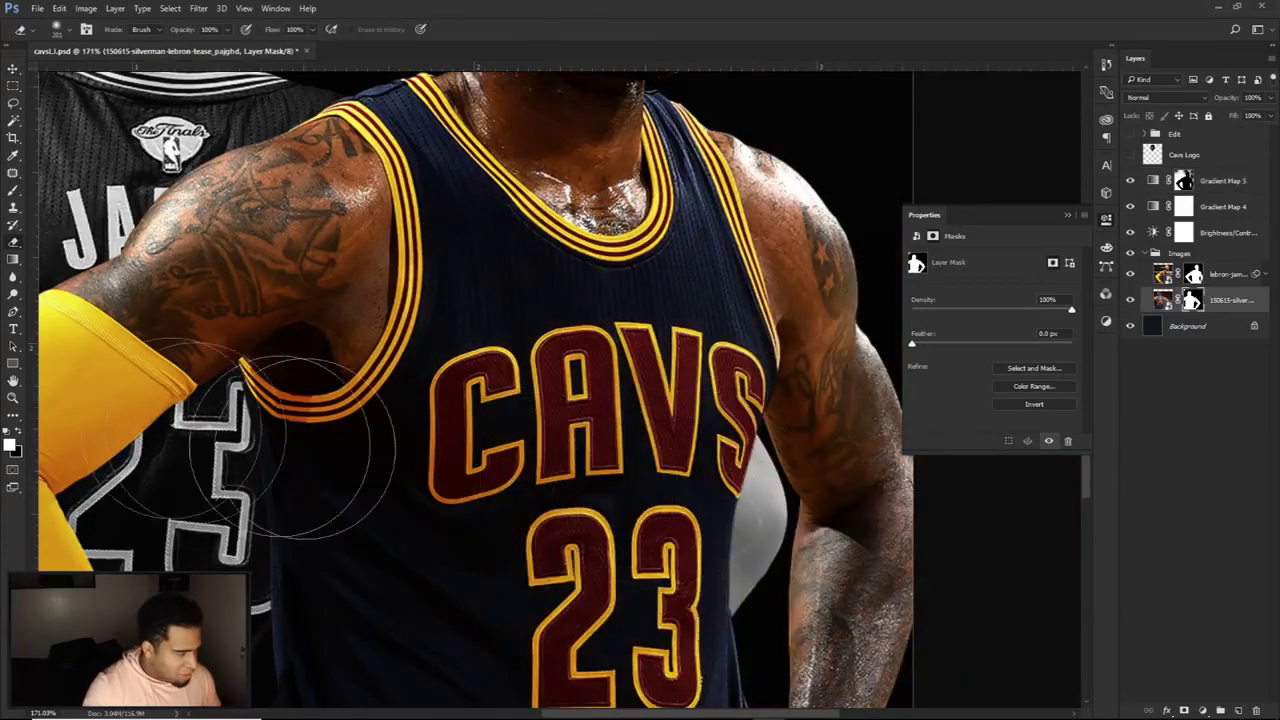
pyautogui.click(19, 436)
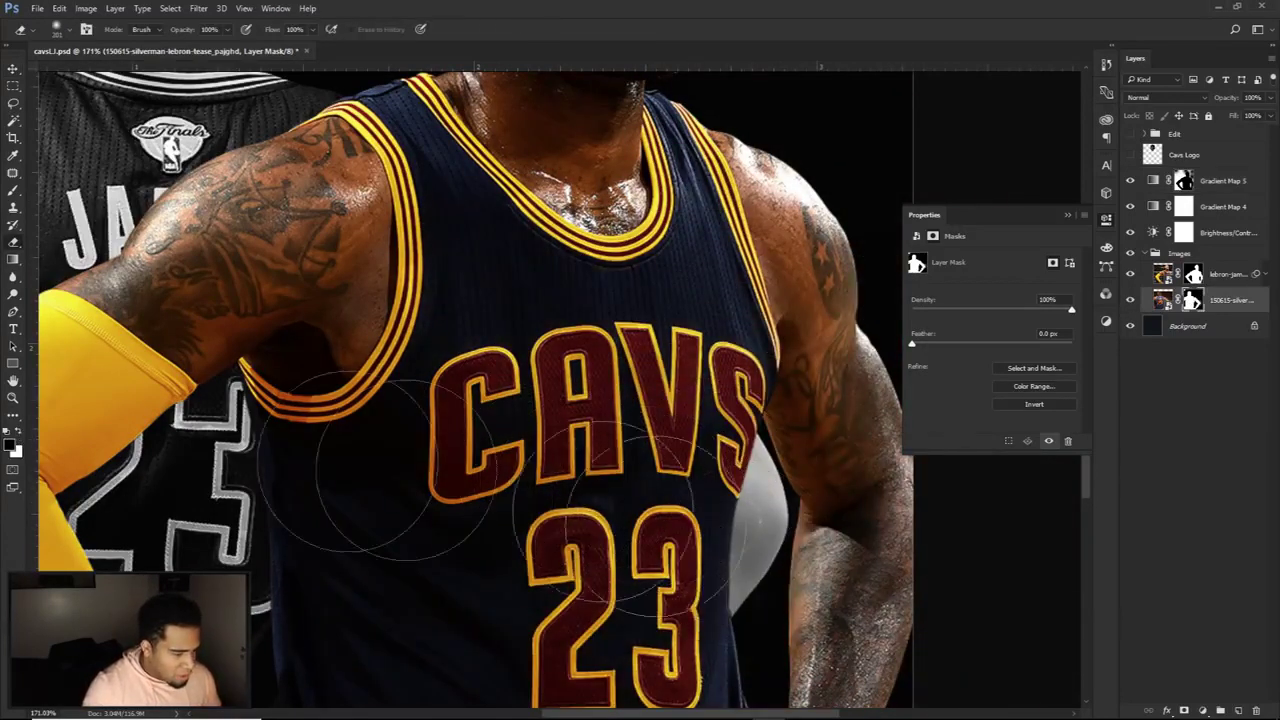
pyautogui.click(19, 433)
pyautogui.moveTo(730, 480); pyautogui.dragTo(692, 480)
pyautogui.moveTo(769, 448)
pyautogui.mouseDown()
pyautogui.moveTo(744, 636)
pyautogui.moveTo(759, 474)
pyautogui.mouseUp()
pyautogui.scroll(-8, 815, 451)
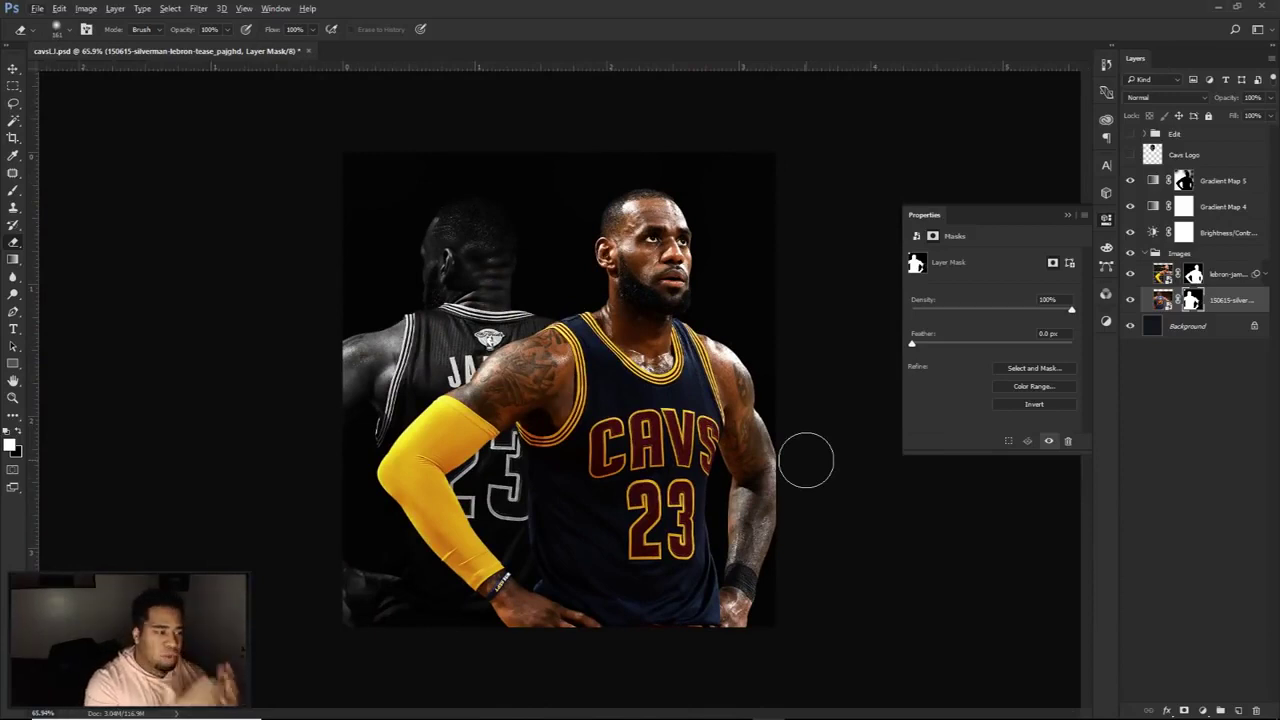
pyautogui.press('v')
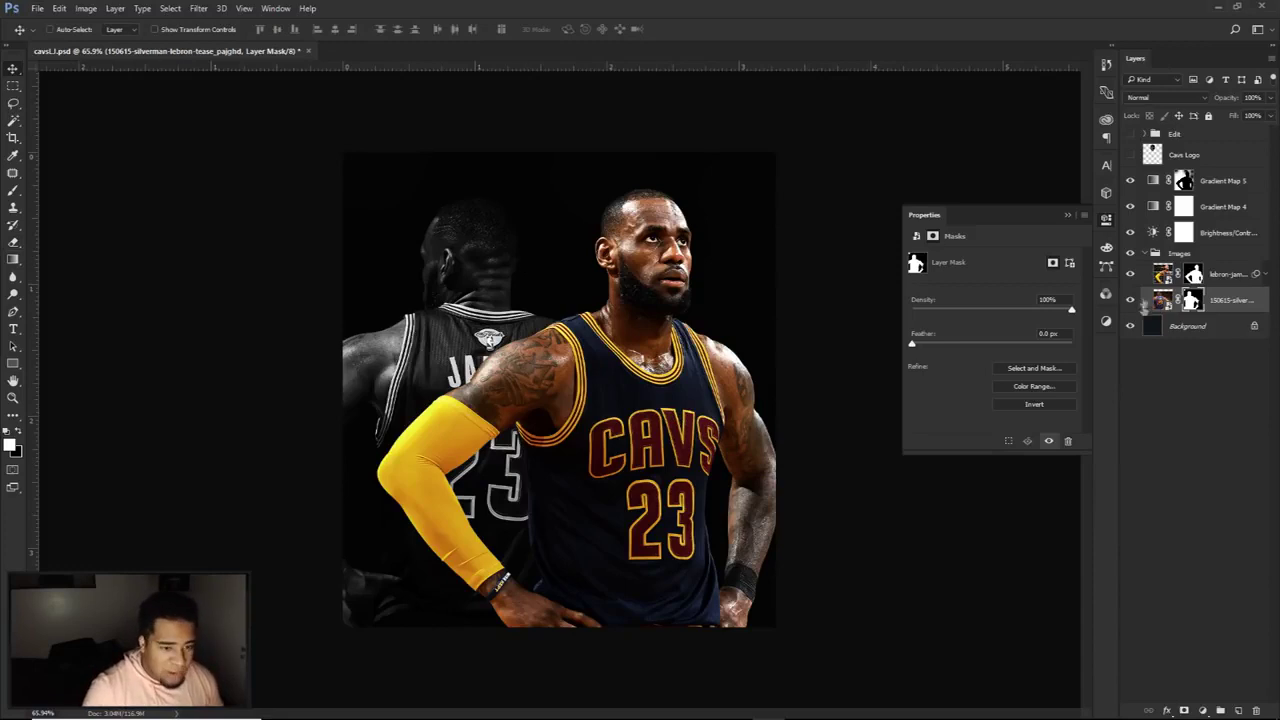
pyautogui.scroll(8, 612, 270)
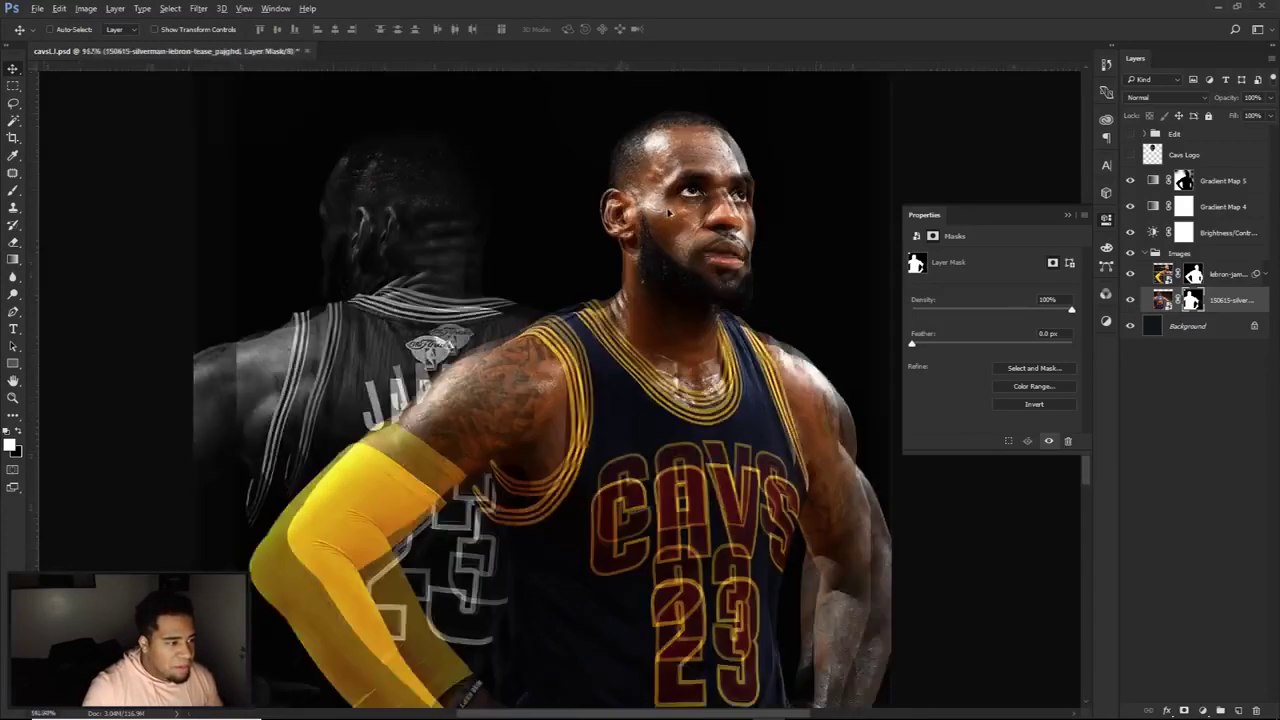
pyautogui.scroll(3, 556, 222)
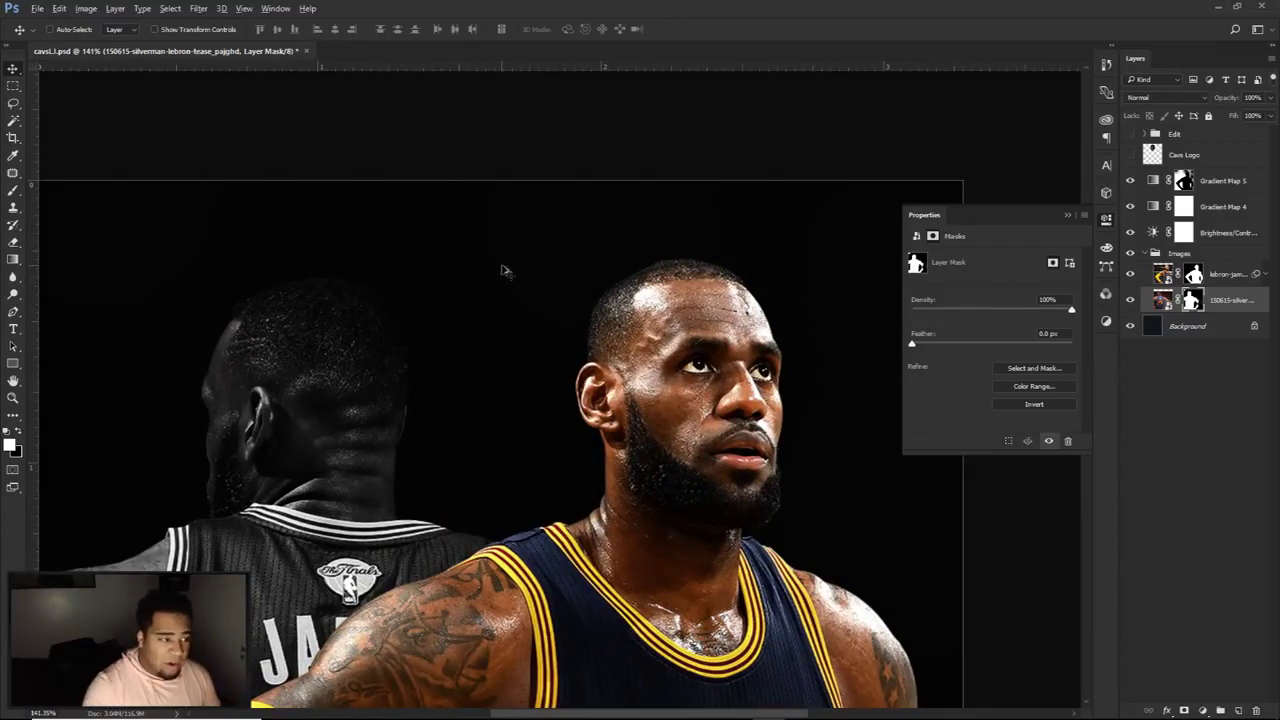
pyautogui.scroll(-5, 504, 270)
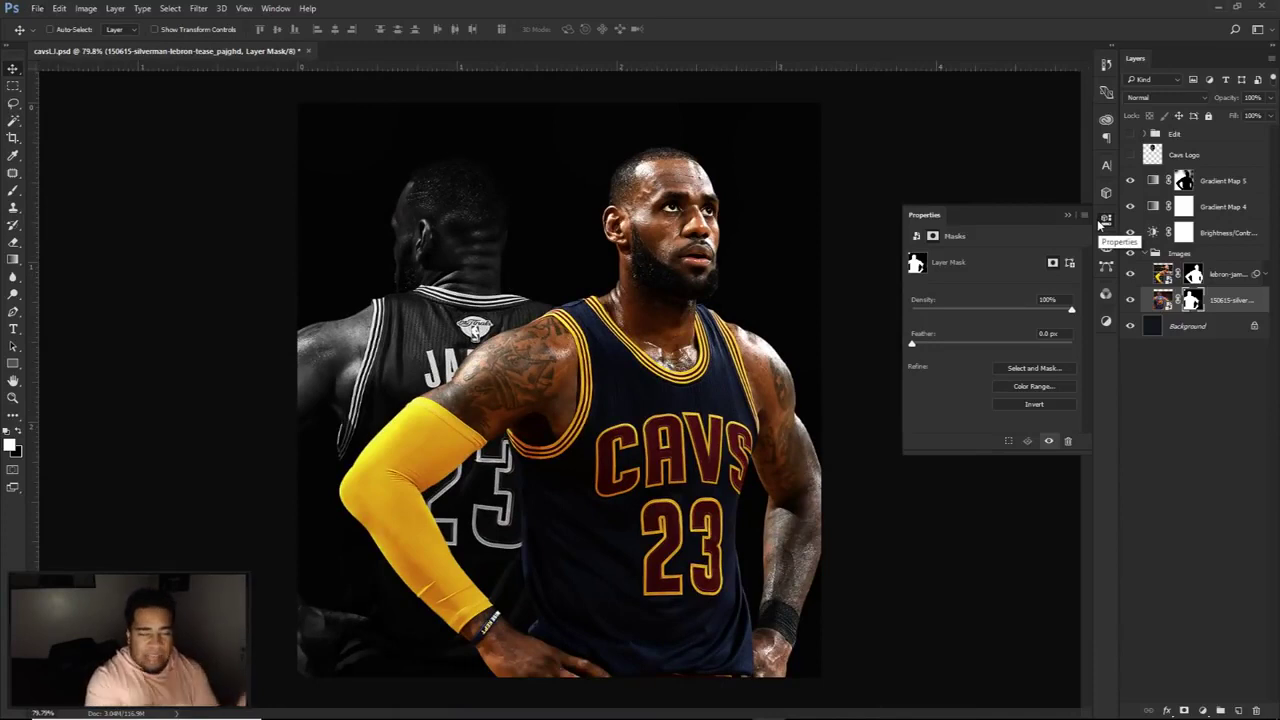
# Step: Add a Curves adjustment layer above the upper Gradient Map, shape its RGB curve into a slight S, and compare before and after
pyautogui.click(1097, 219)
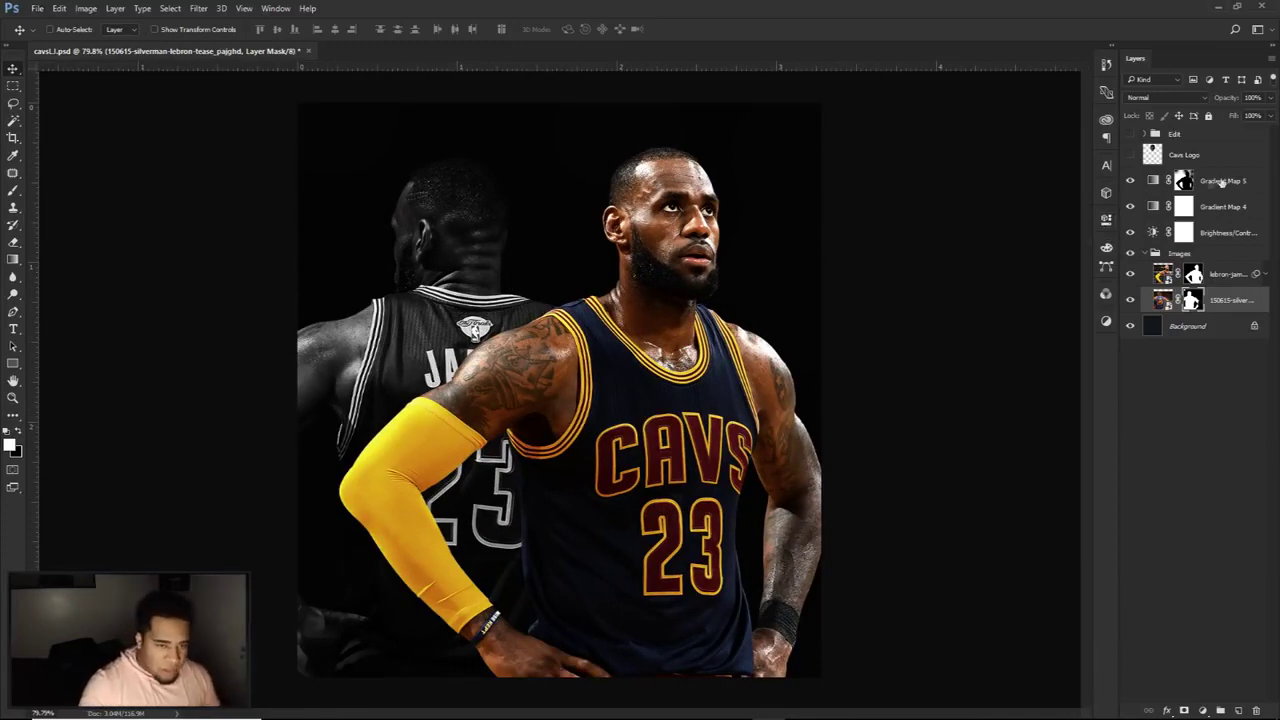
pyautogui.click(1222, 181)
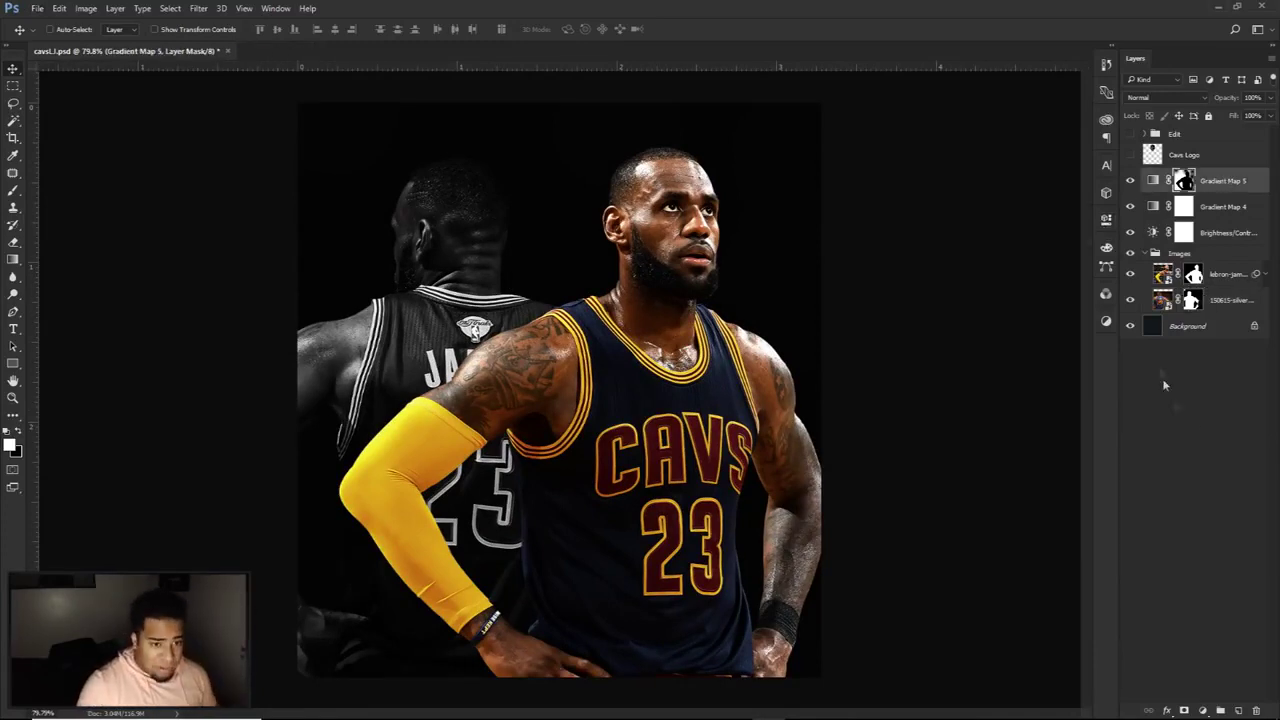
pyautogui.click(1203, 710)
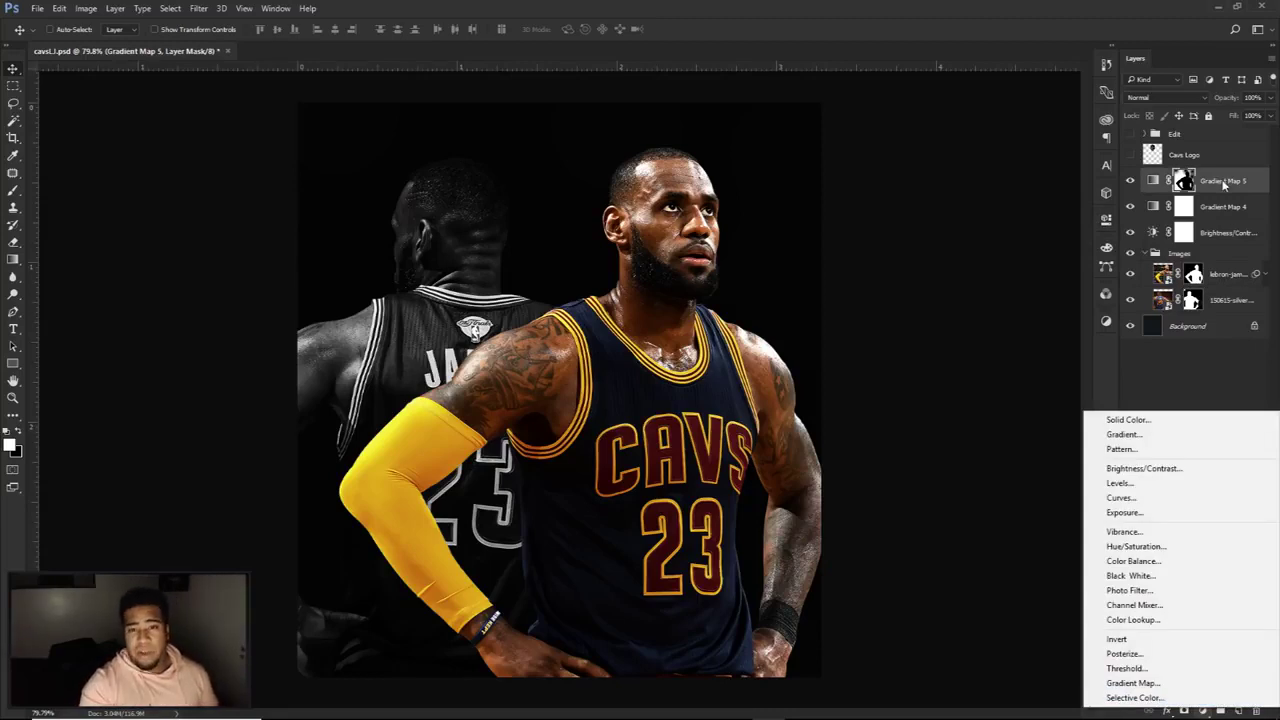
pyautogui.click(1120, 497)
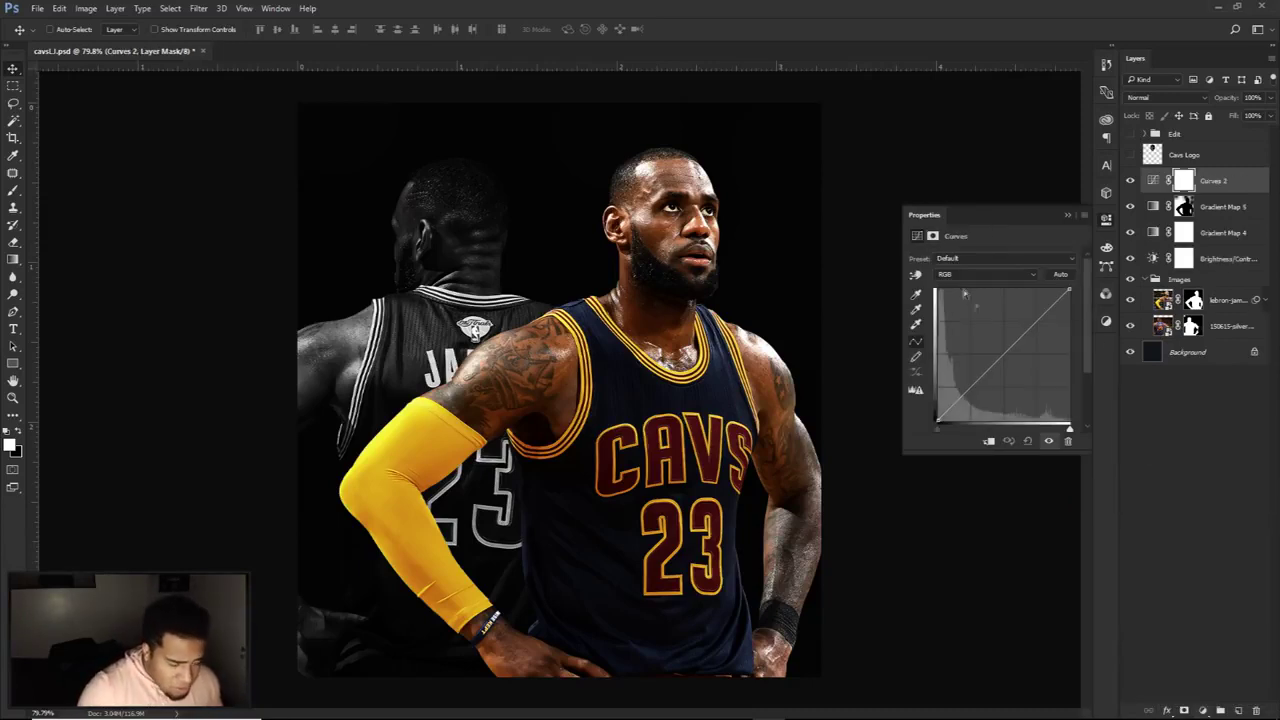
pyautogui.moveTo(1044, 314); pyautogui.dragTo(1037, 314)
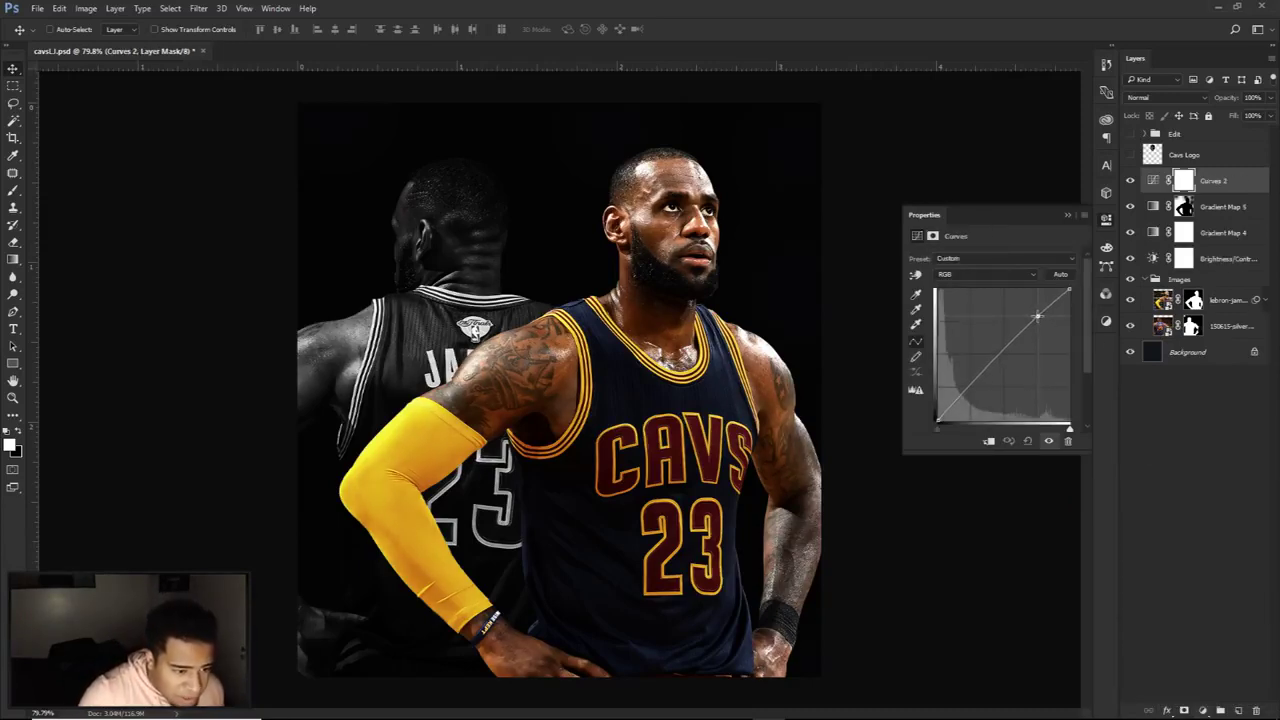
pyautogui.moveTo(964, 388); pyautogui.dragTo(970, 391)
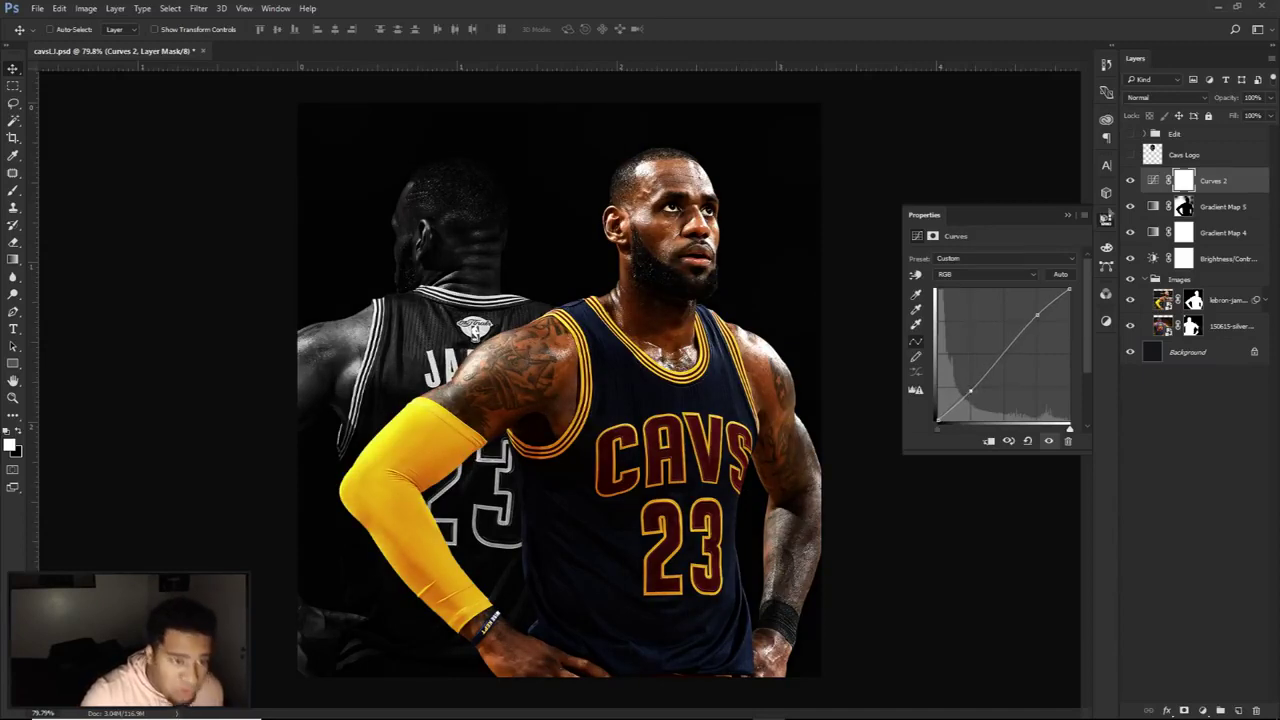
pyautogui.click(1130, 184)
pyautogui.click(1130, 184)
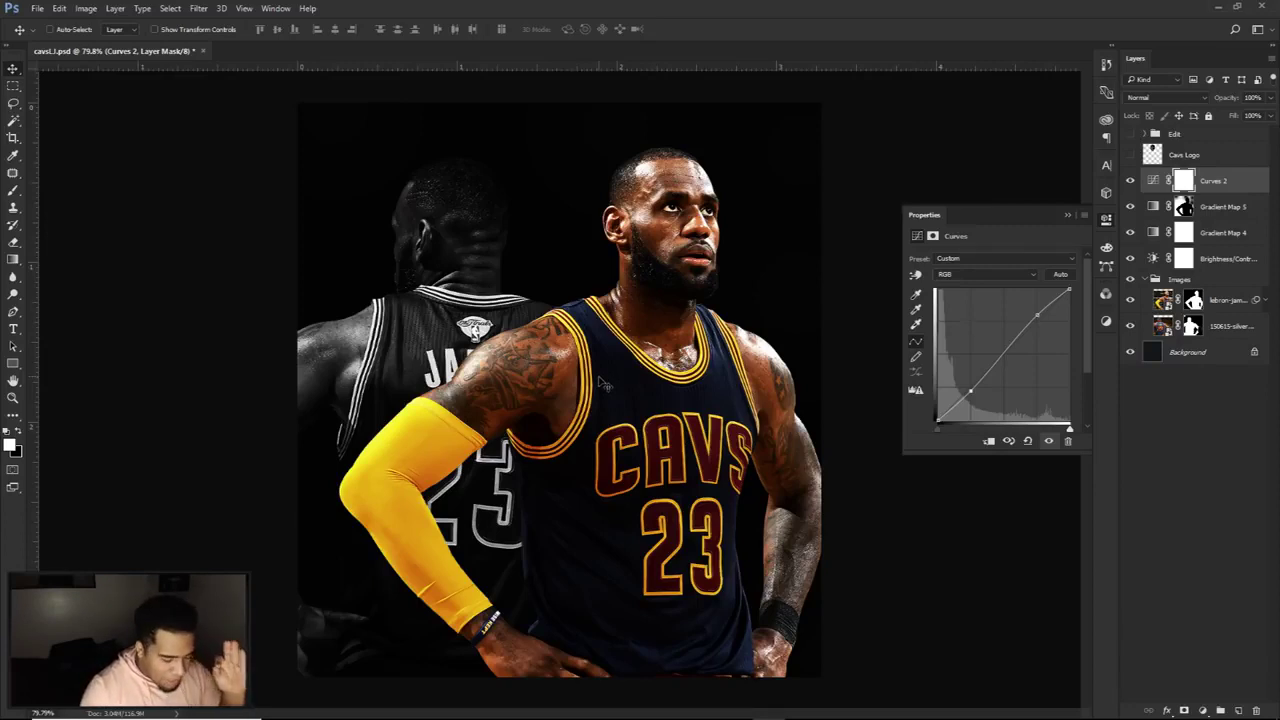
# Step: Add an empty layer above the Curves adjustment and enlarge the soft brush to about 674 px
pyautogui.click(1237, 709)
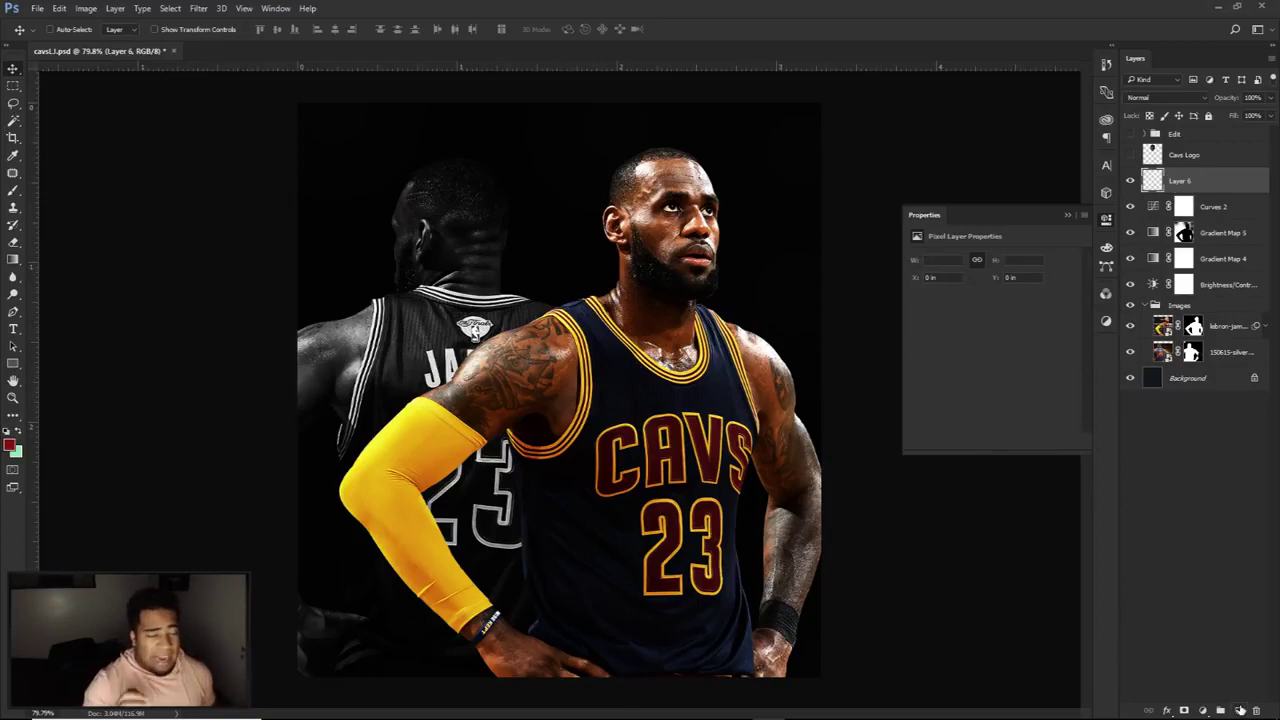
pyautogui.press('b')
pyautogui.moveTo(540, 477); pyautogui.dragTo(570, 475)
pyautogui.moveTo(588, 528); pyautogui.dragTo(621, 524)
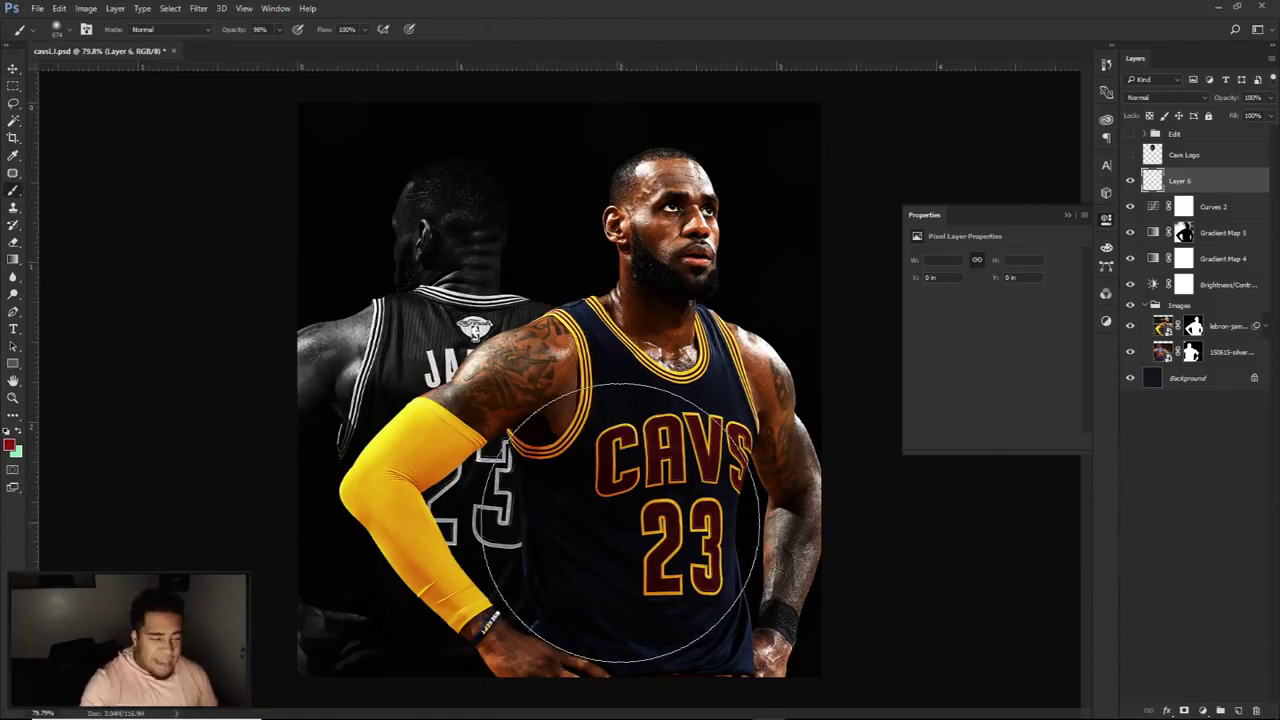
# Step: Show the Cavs Logo layer and move it between the two player layers in the Images group
pyautogui.click(1131, 154)
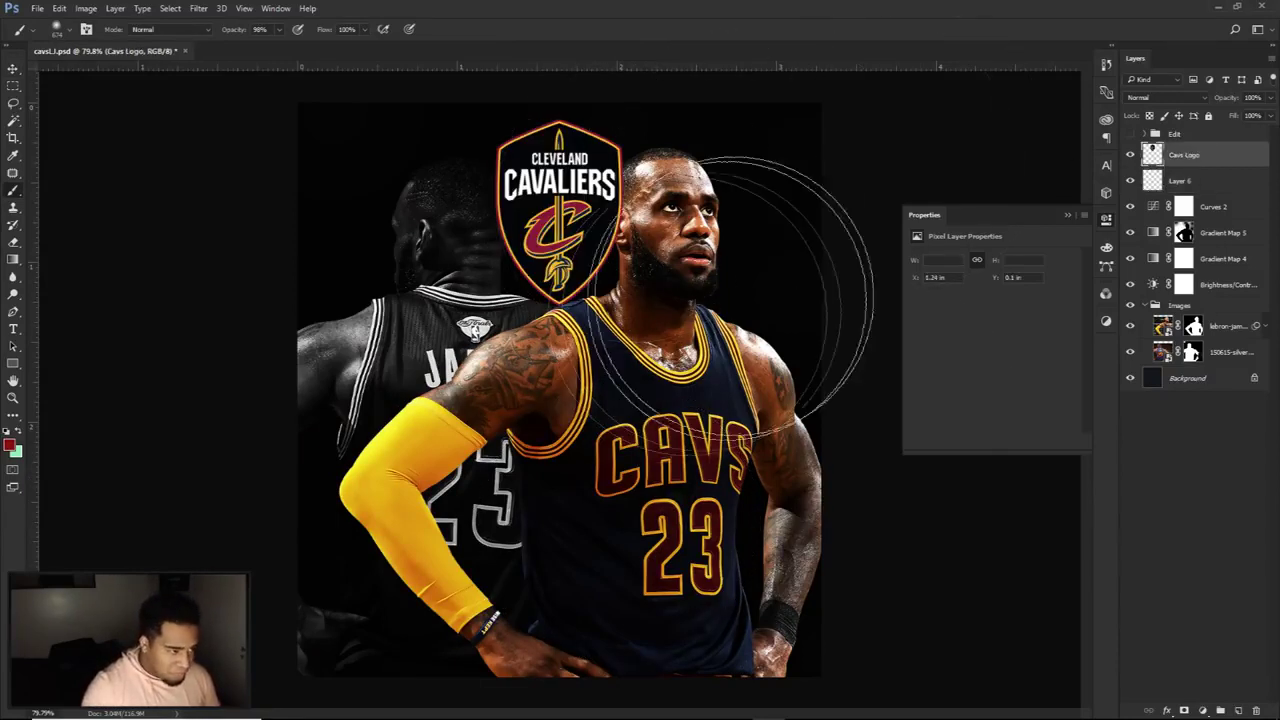
pyautogui.moveTo(1185, 155); pyautogui.dragTo(1182, 340)
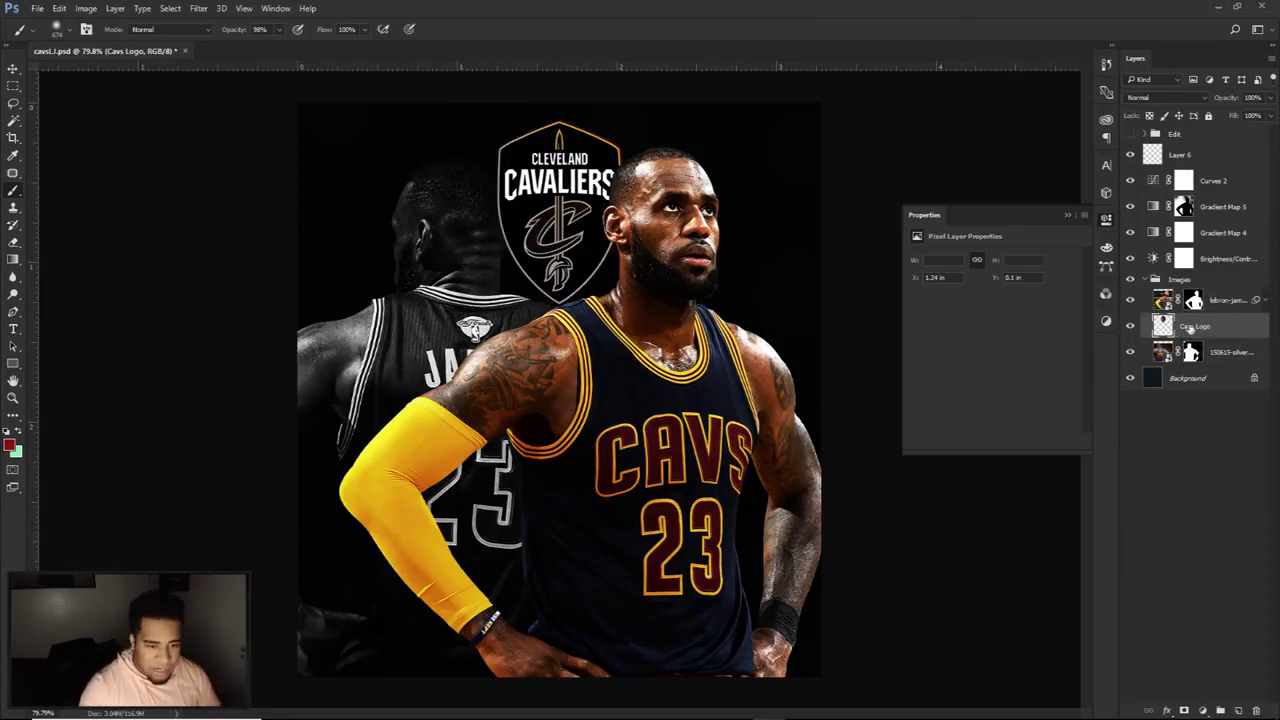
# Step: Paint the upper Gradient Map's mask black inside the Cavs logo's outline to restore the logo's color, and deselect
pyautogui.click(1183, 206)
pyautogui.hotkey('ctrl', '+')
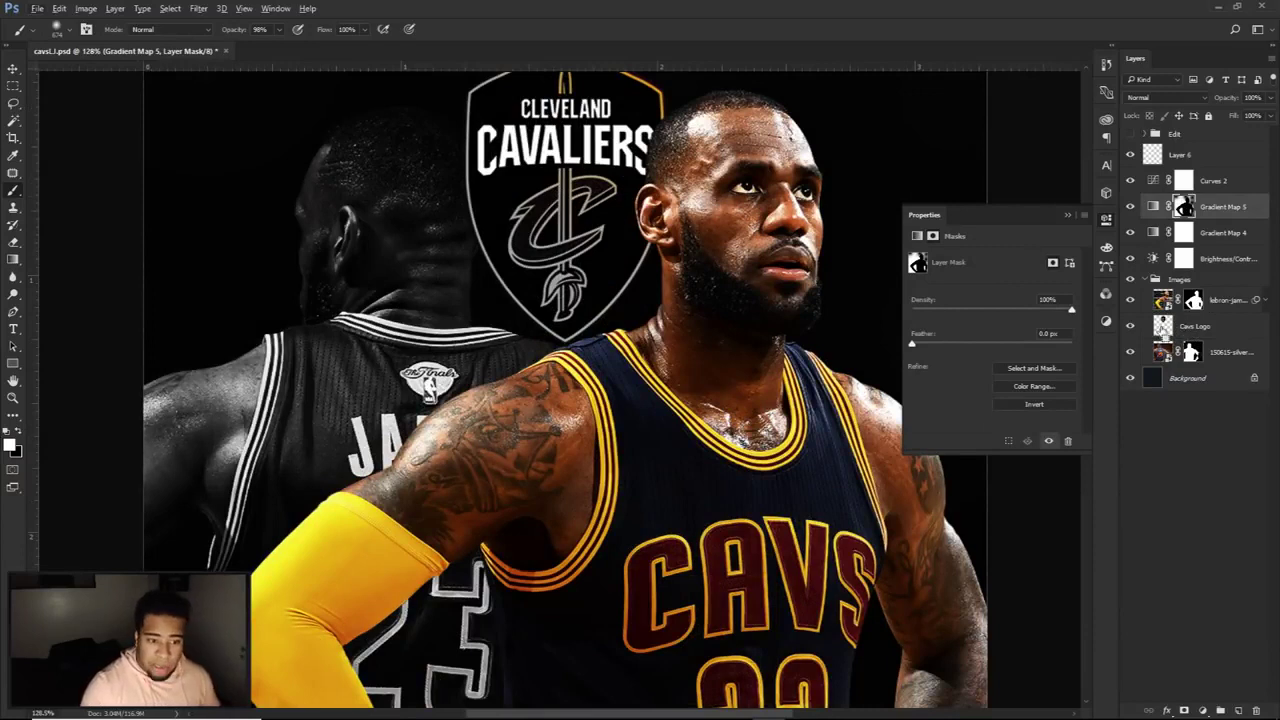
pyautogui.keyDown('ctrl'); pyautogui.click(1163, 332); pyautogui.keyUp('ctrl')
pyautogui.moveTo(690, 225); pyautogui.dragTo(700, 367)
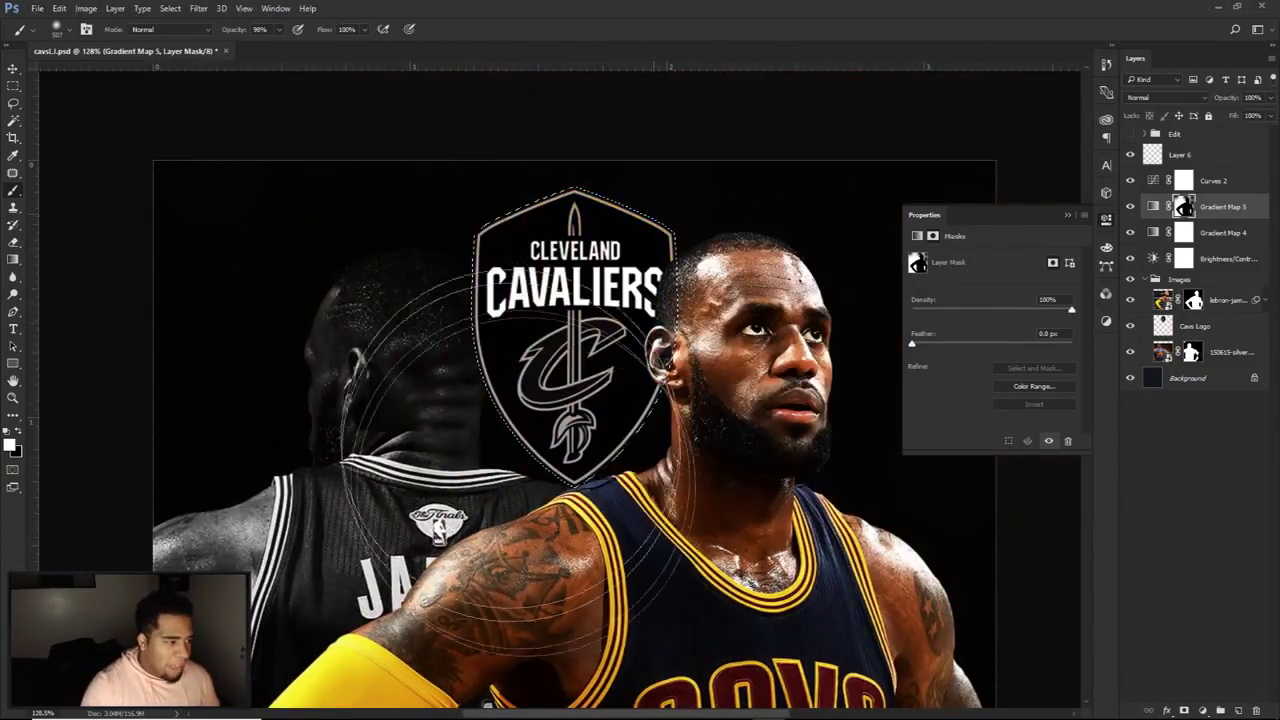
pyautogui.moveTo(686, 223)
pyautogui.mouseDown()
pyautogui.moveTo(686, 286)
pyautogui.moveTo(766, 312)
pyautogui.mouseUp()
pyautogui.hotkey('ctrl', 'd')
pyautogui.press('v')
pyautogui.scroll(-3, 695, 327)
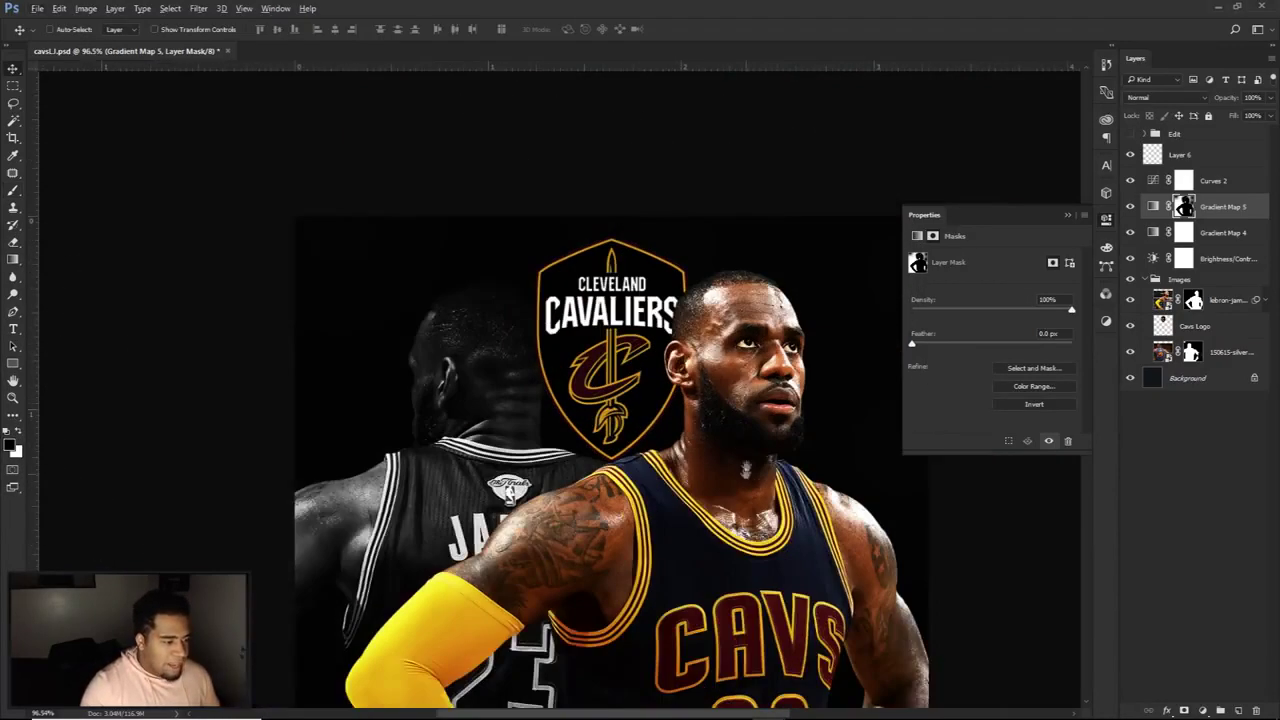
# Step: Select the empty top layer and sample the maroon of the front jersey's lettering as the brush color
pyautogui.scroll(4, 470, 214)
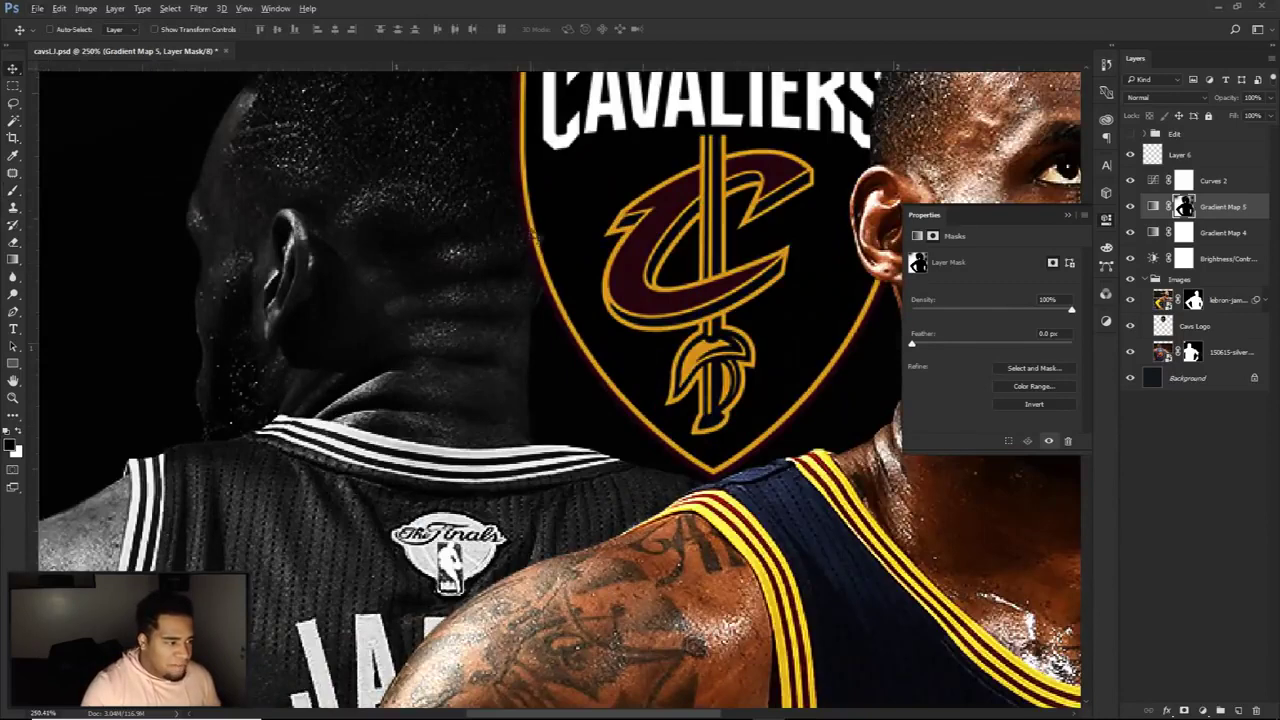
pyautogui.scroll(-3, 533, 262)
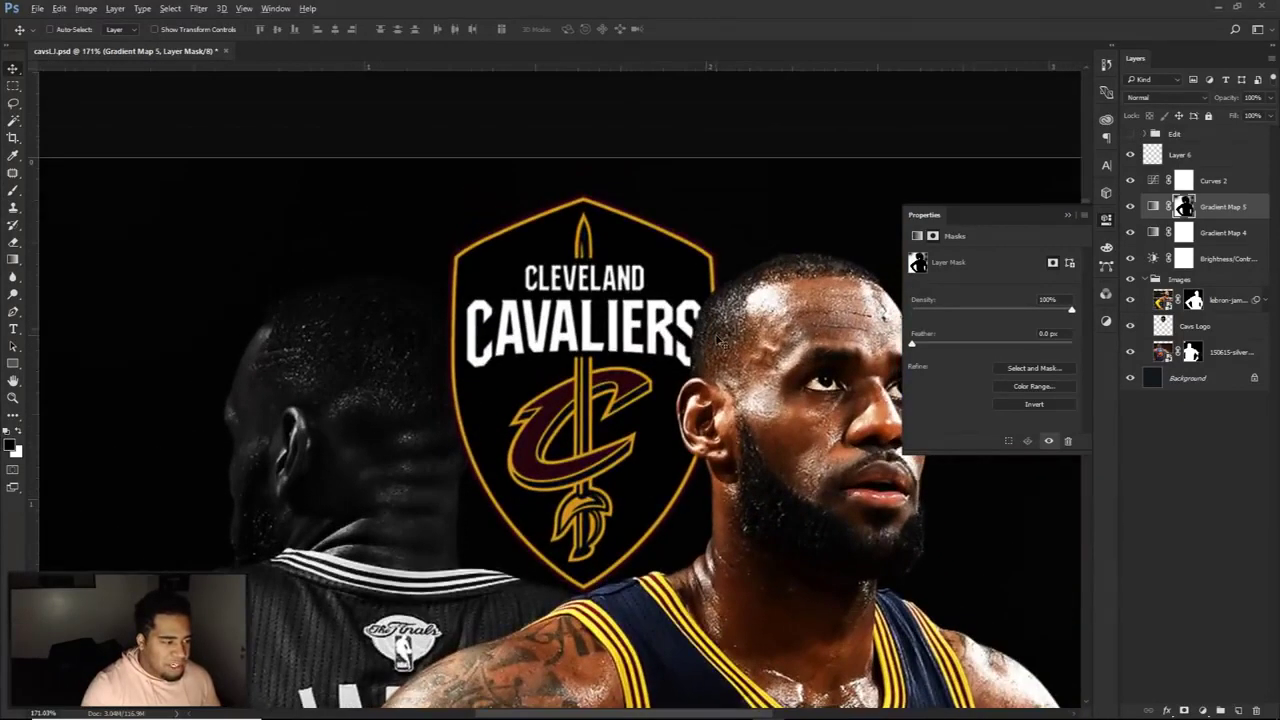
pyautogui.scroll(-2, 718, 340)
pyautogui.scroll(-1, 718, 340)
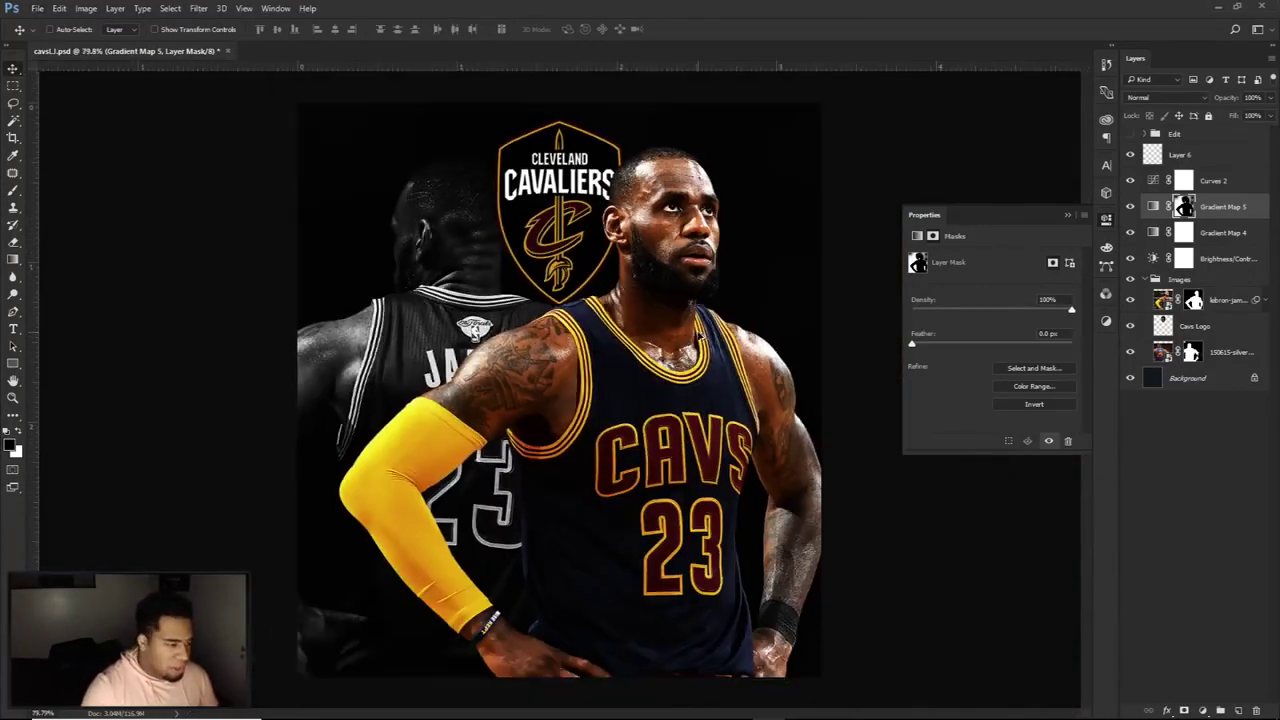
pyautogui.click(1212, 188)
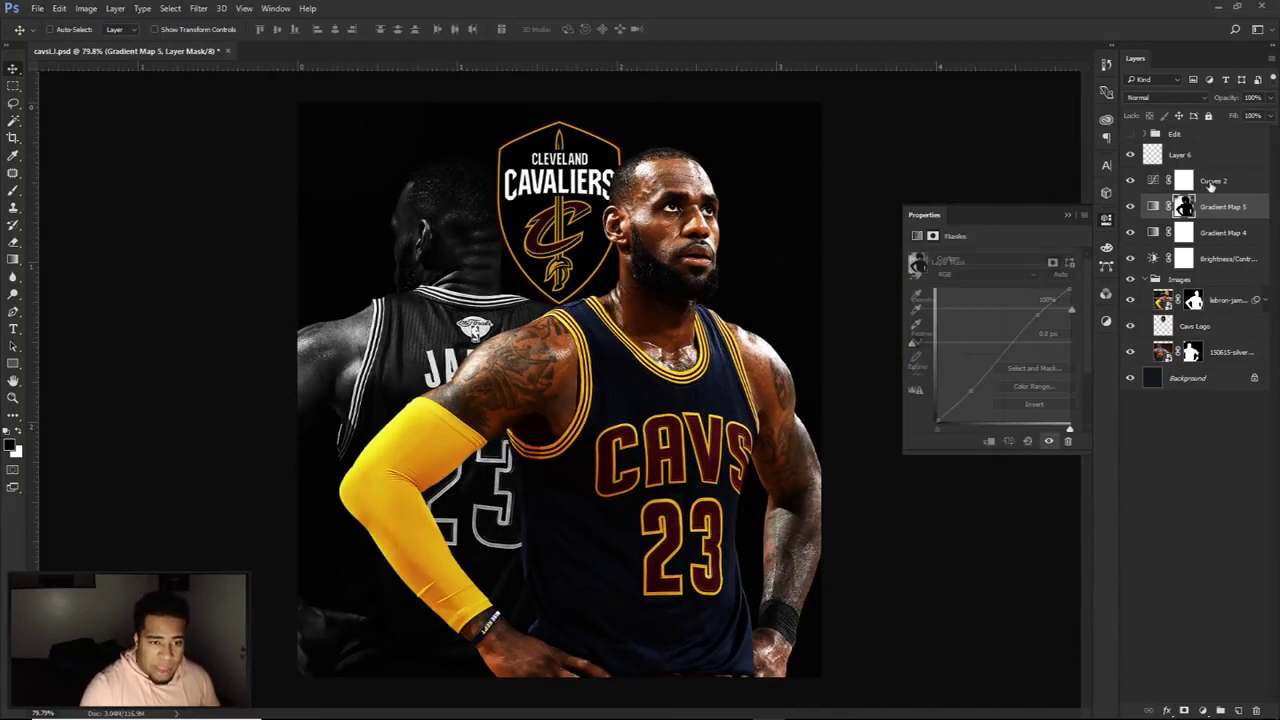
pyautogui.click(1196, 160)
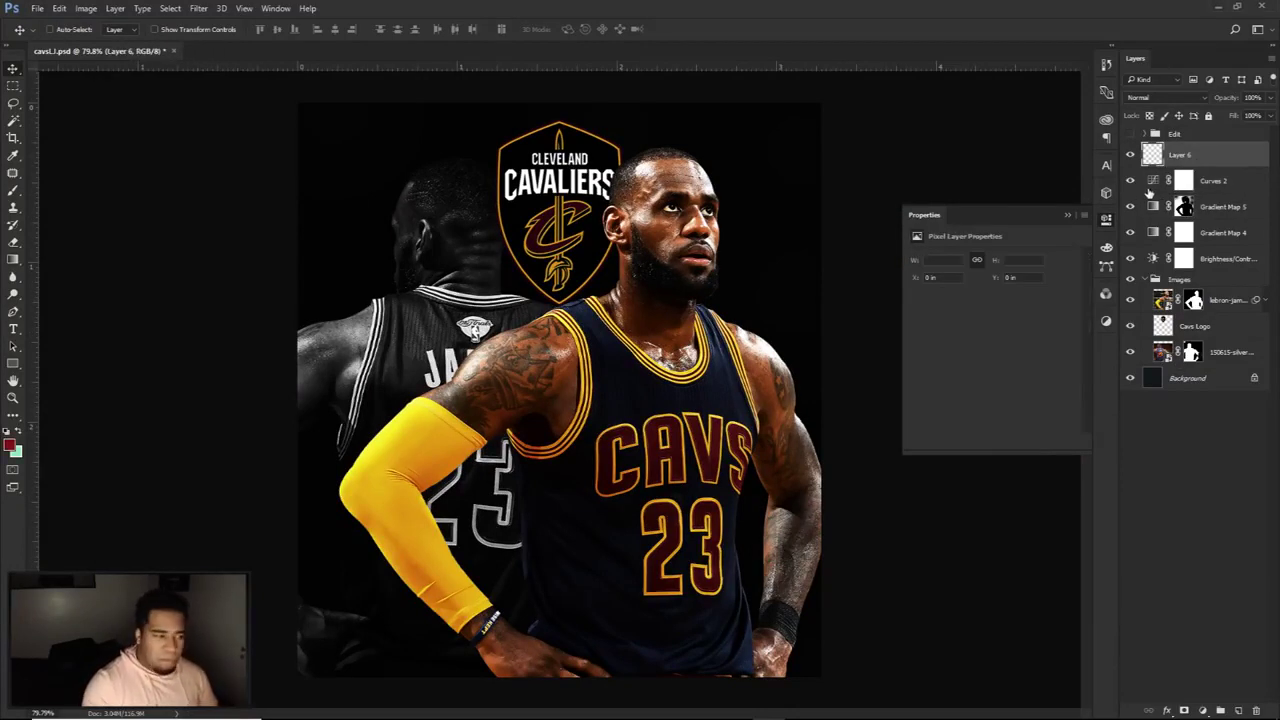
pyautogui.press('b')
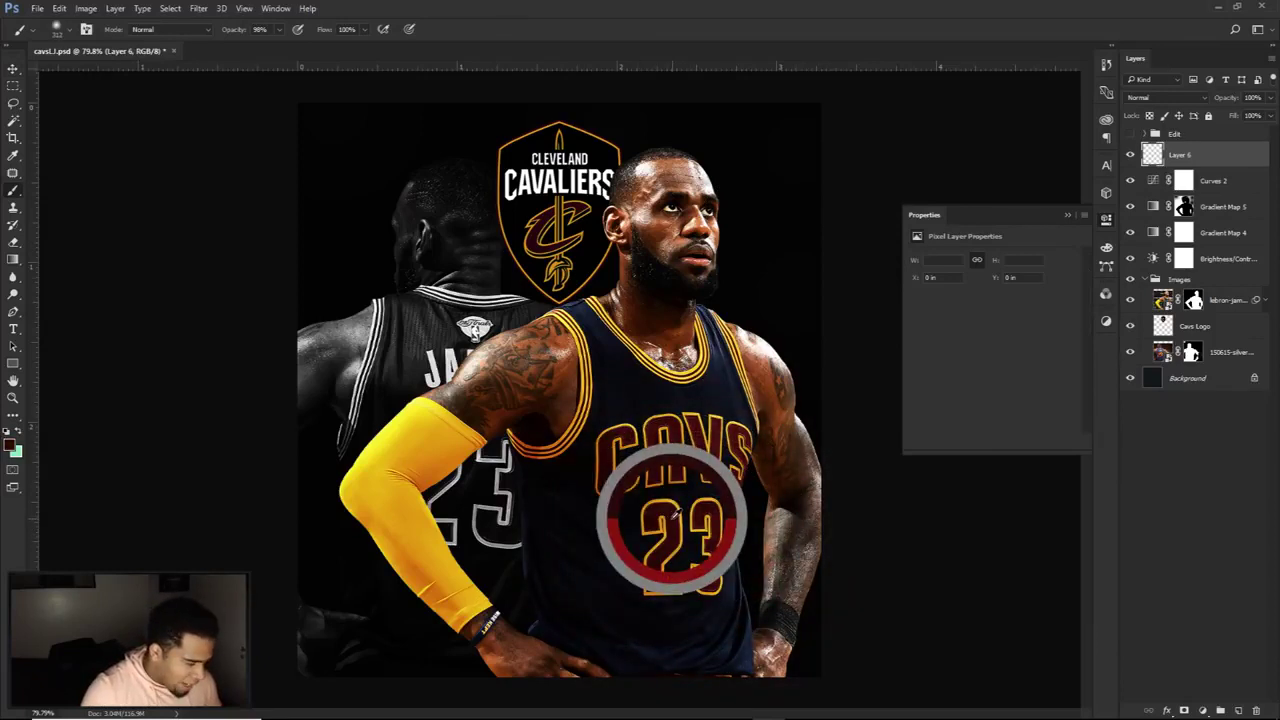
pyautogui.keyDown('alt'); pyautogui.click(658, 454); pyautogui.keyUp('alt')
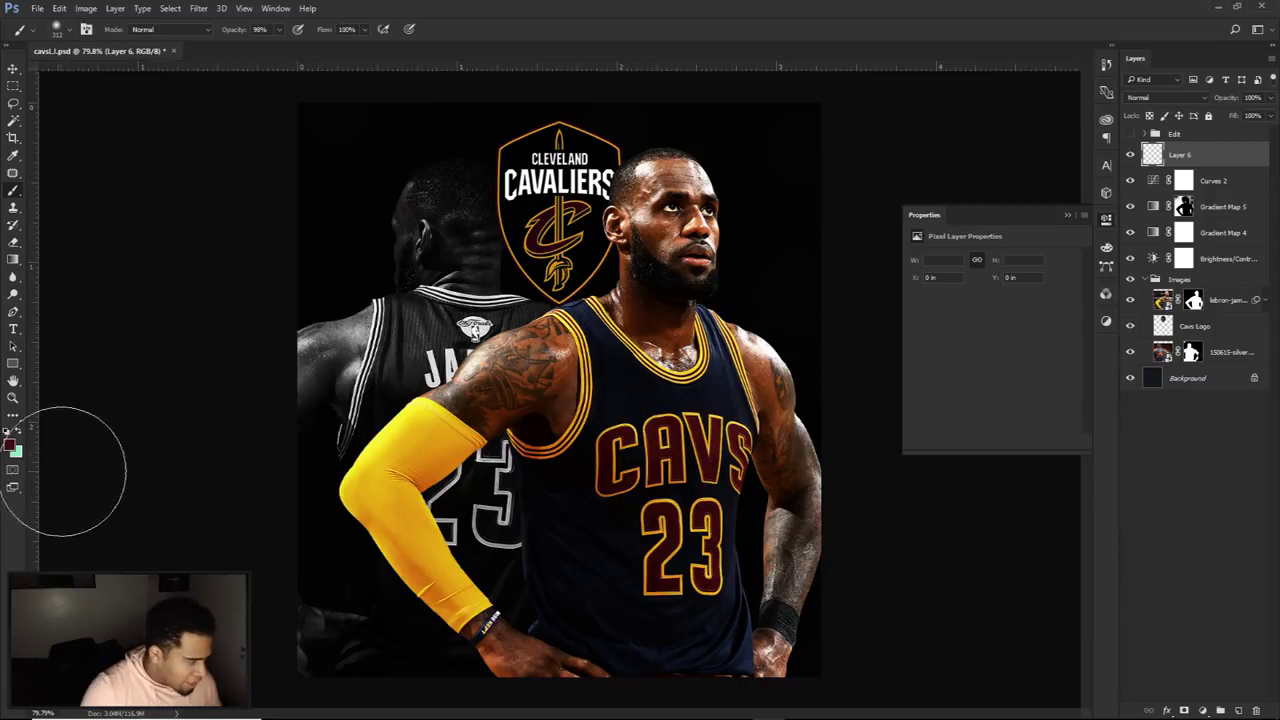
# Step: Paint large soft maroon spots beside the front player's waist and over the Cavaliers logo on the top layer
pyautogui.moveTo(462, 489)
pyautogui.mouseDown()
pyautogui.moveTo(497, 507)
pyautogui.moveTo(538, 498)
pyautogui.mouseUp()
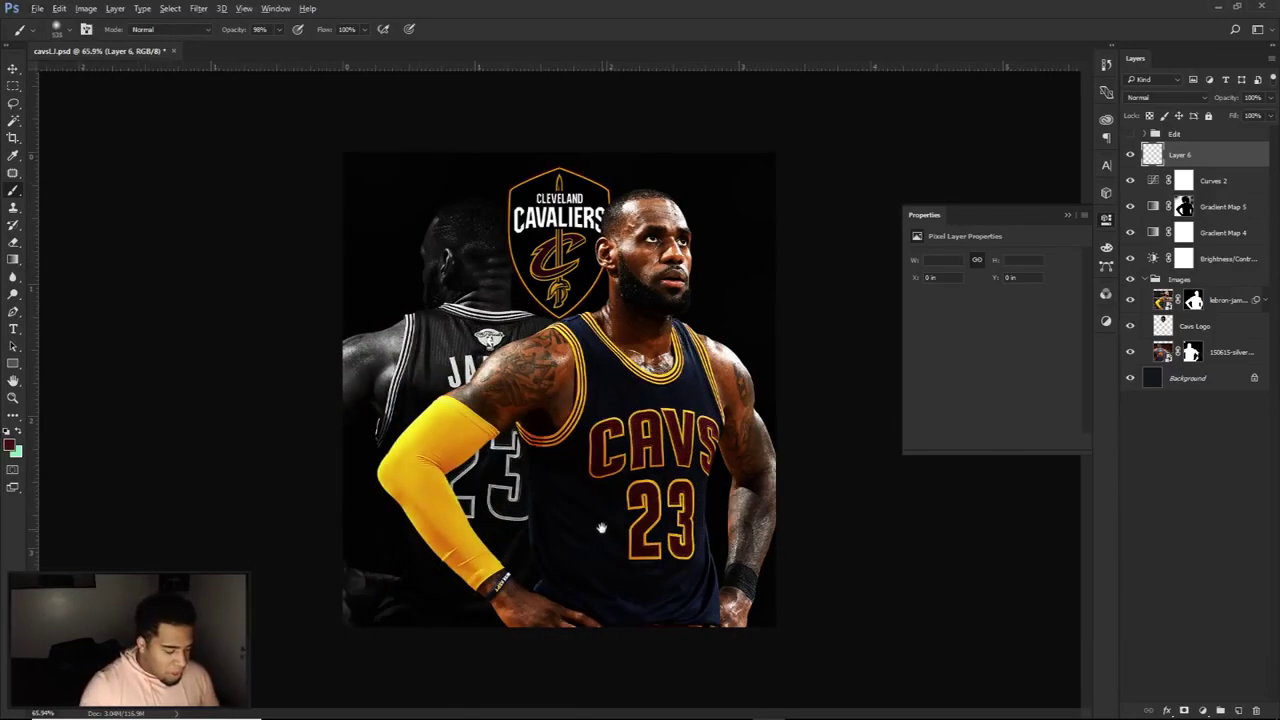
pyautogui.scroll(-2, 582, 510)
pyautogui.moveTo(537, 531)
pyautogui.mouseDown()
pyautogui.moveTo(555, 530)
pyautogui.moveTo(500, 543)
pyautogui.mouseUp()
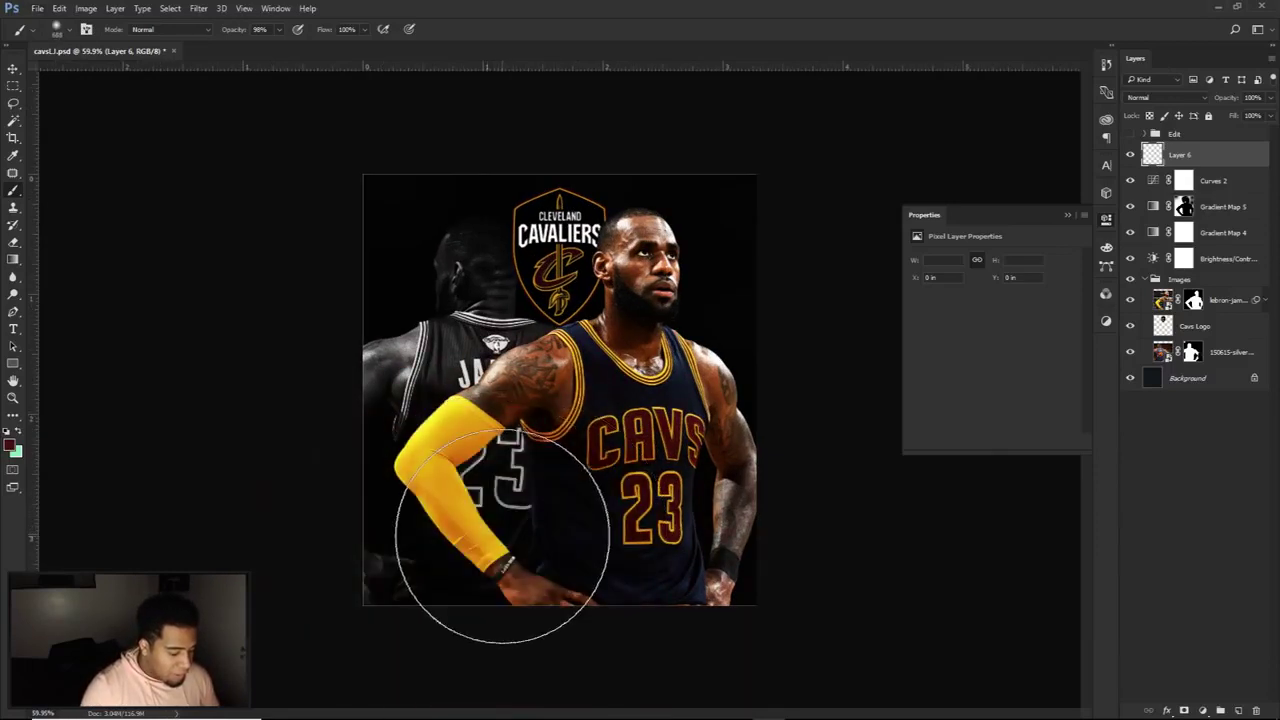
pyautogui.click(527, 545)
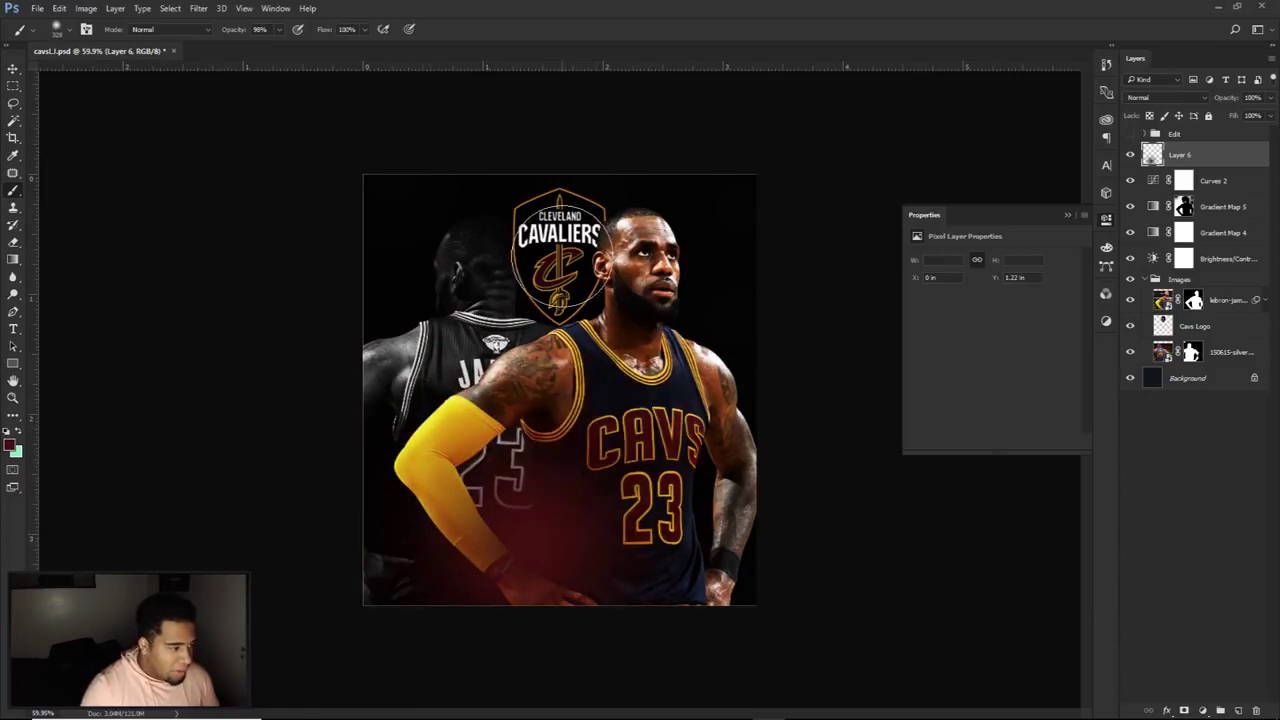
pyautogui.click(558, 258)
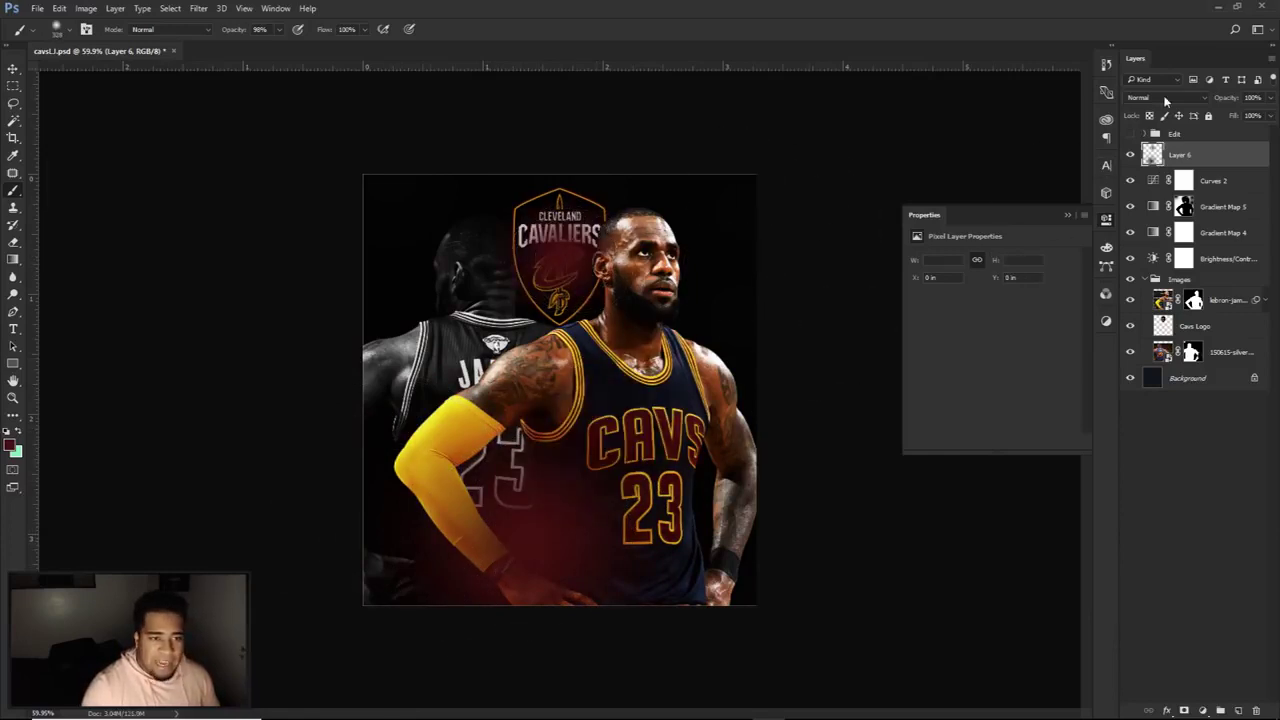
# Step: Set the maroon glow layer's blend mode to Linear Dodge (Add) and its opacity to 57%
pyautogui.click(1165, 98)
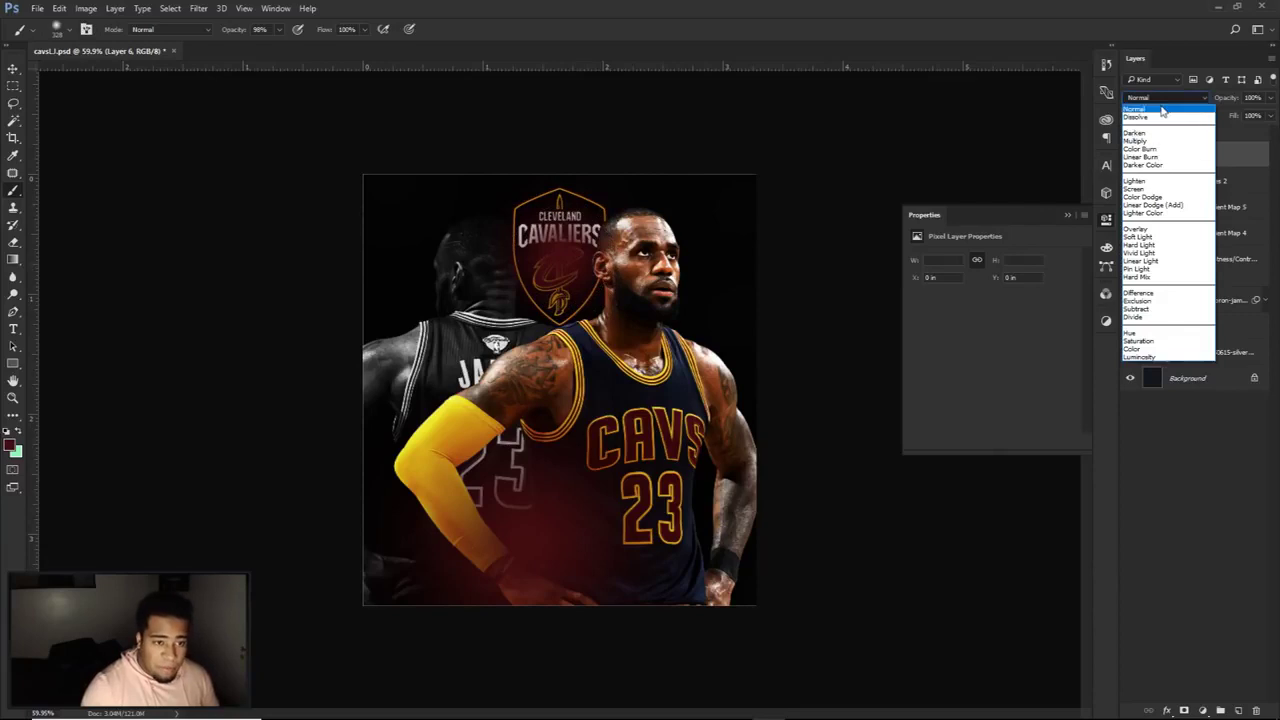
pyautogui.click(1157, 205)
pyautogui.click(1269, 98)
pyautogui.moveTo(1266, 110); pyautogui.dragTo(1242, 112)
pyautogui.scroll(3, 590, 390)
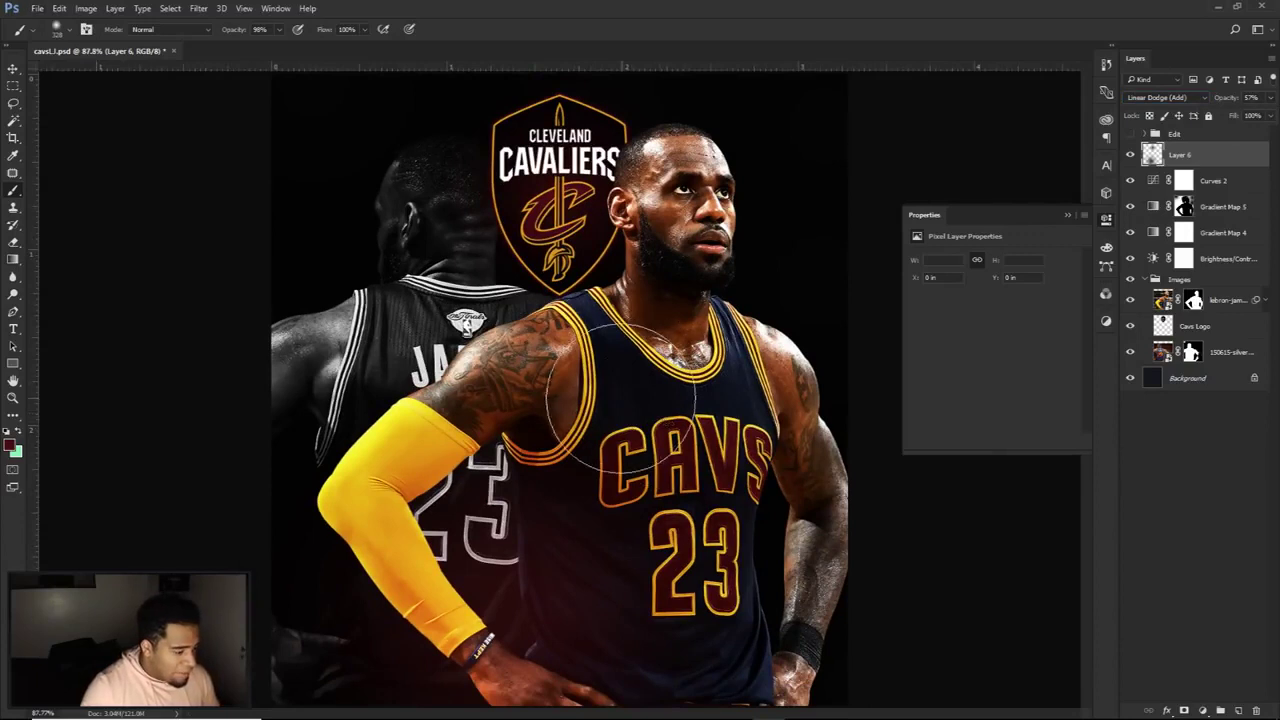
# Step: Set the maroon glow layer's opacity to 60% and compare the poster with that layer hidden and shown
pyautogui.click(1250, 97)
pyautogui.write('60')
pyautogui.press('Return')
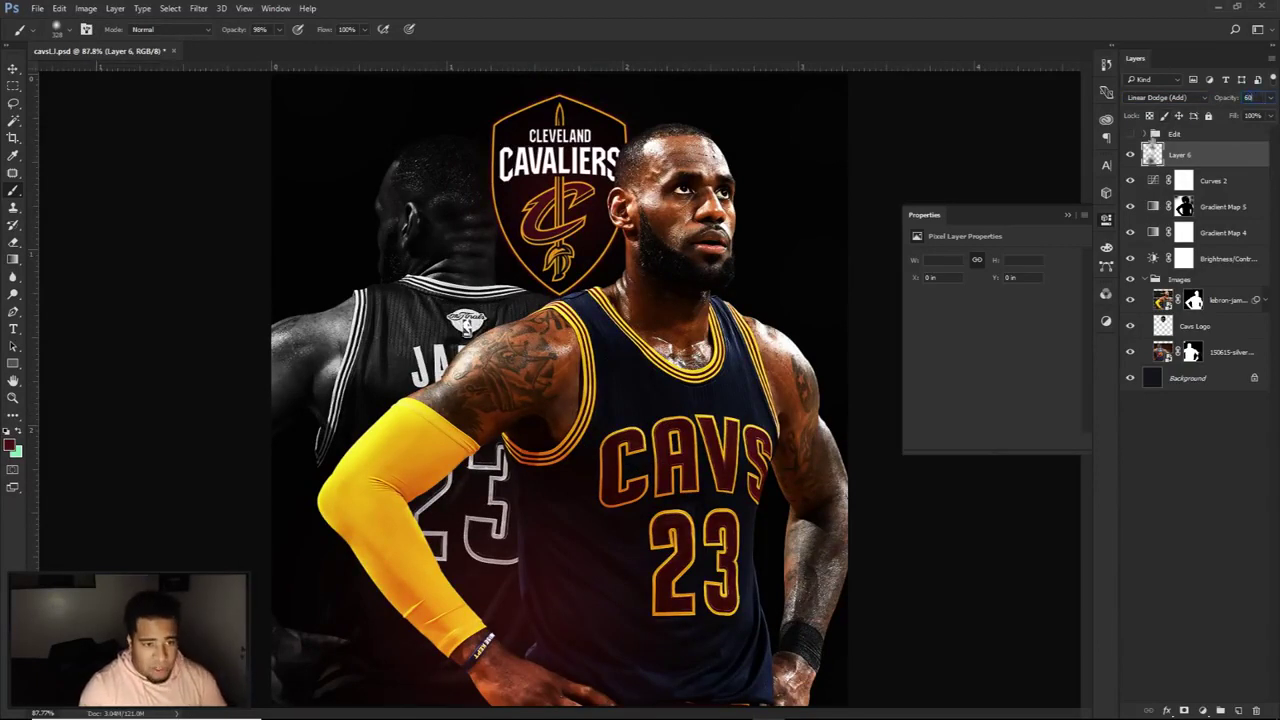
pyautogui.click(1131, 159)
pyautogui.click(1131, 159)
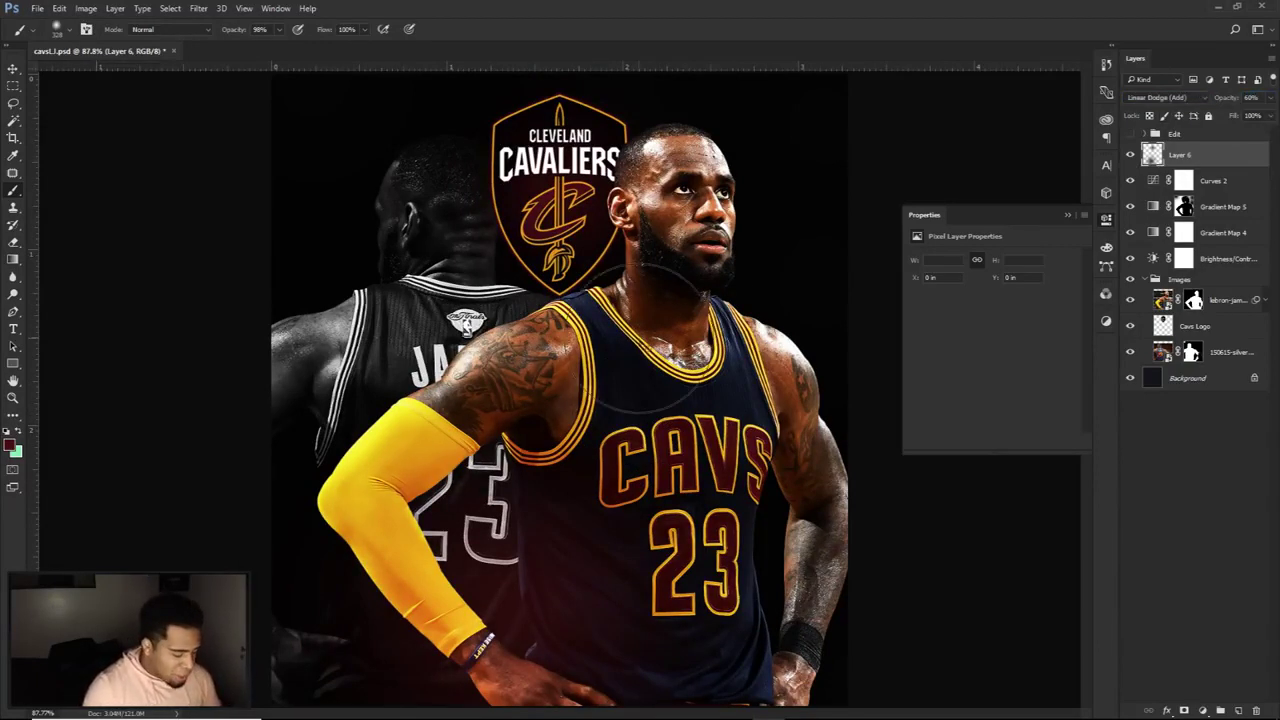
pyautogui.press('v')
pyautogui.hotkey('alt', 'v')
pyautogui.press('Escape')
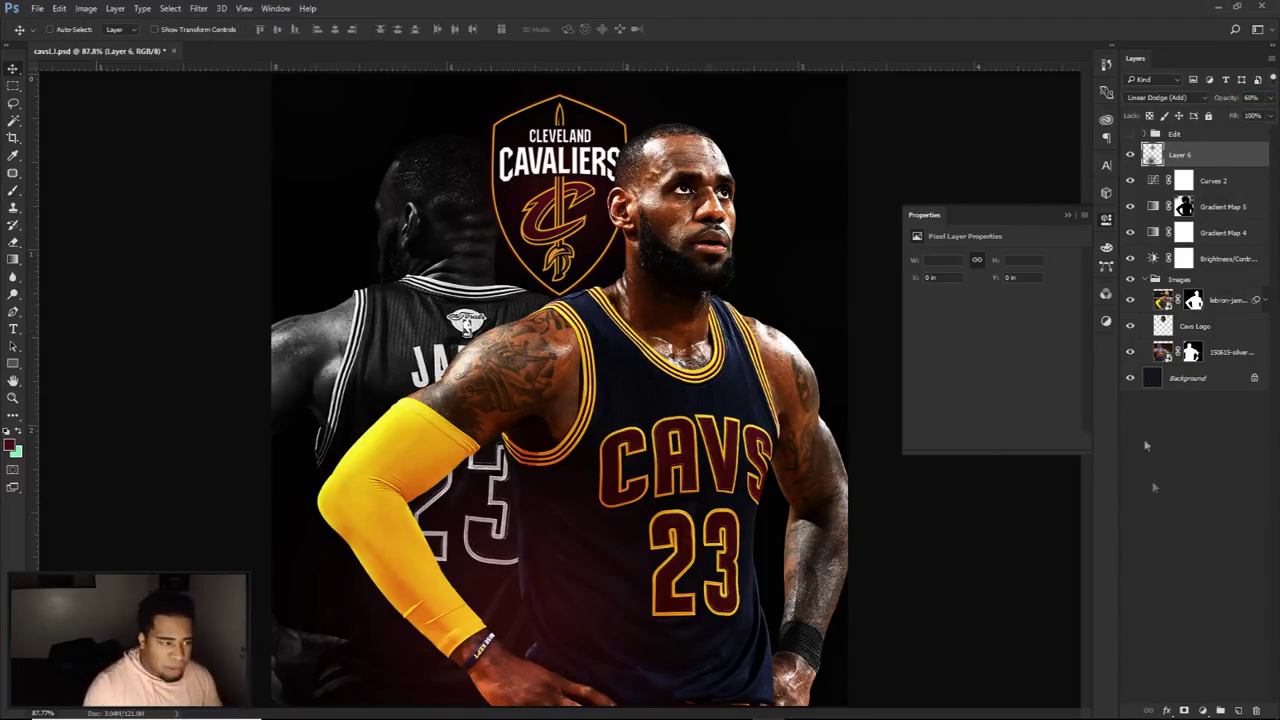
# Step: Add an Exposure adjustment layer above the maroon glow with Exposure 0, Offset .0125 and Gamma Correction 1, and compare the poster without it
pyautogui.click(1204, 709)
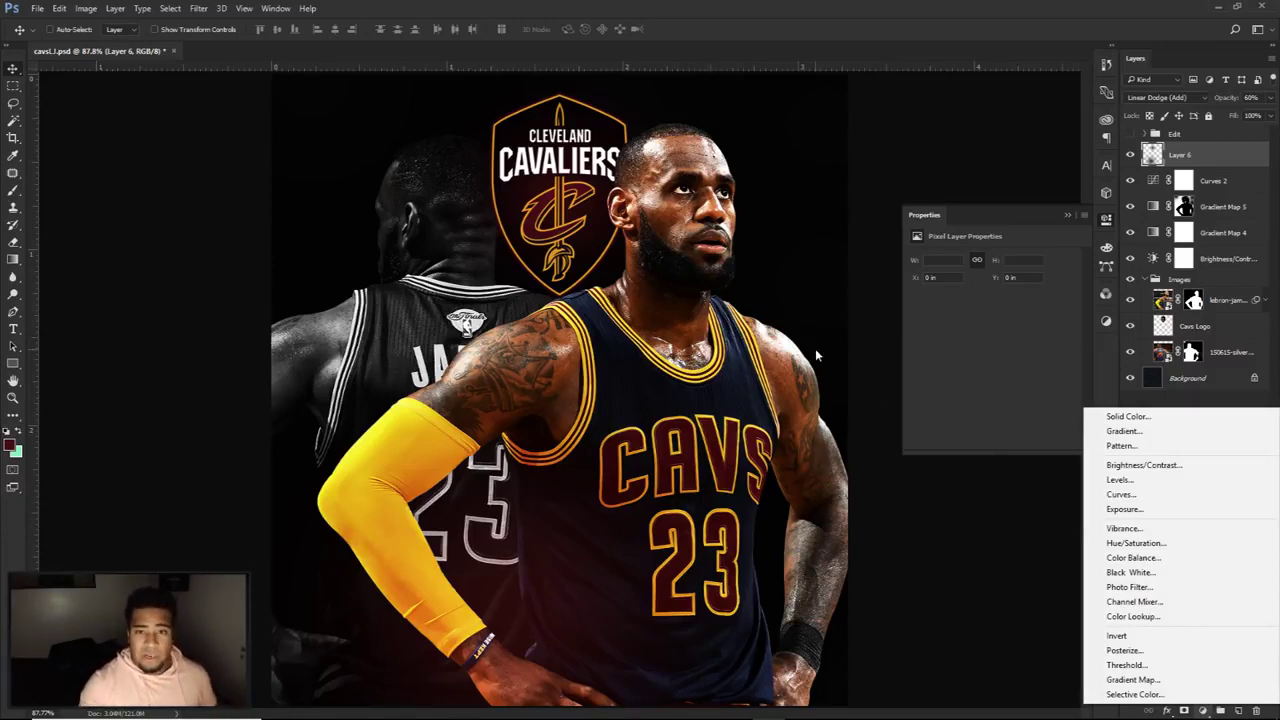
pyautogui.click(1112, 509)
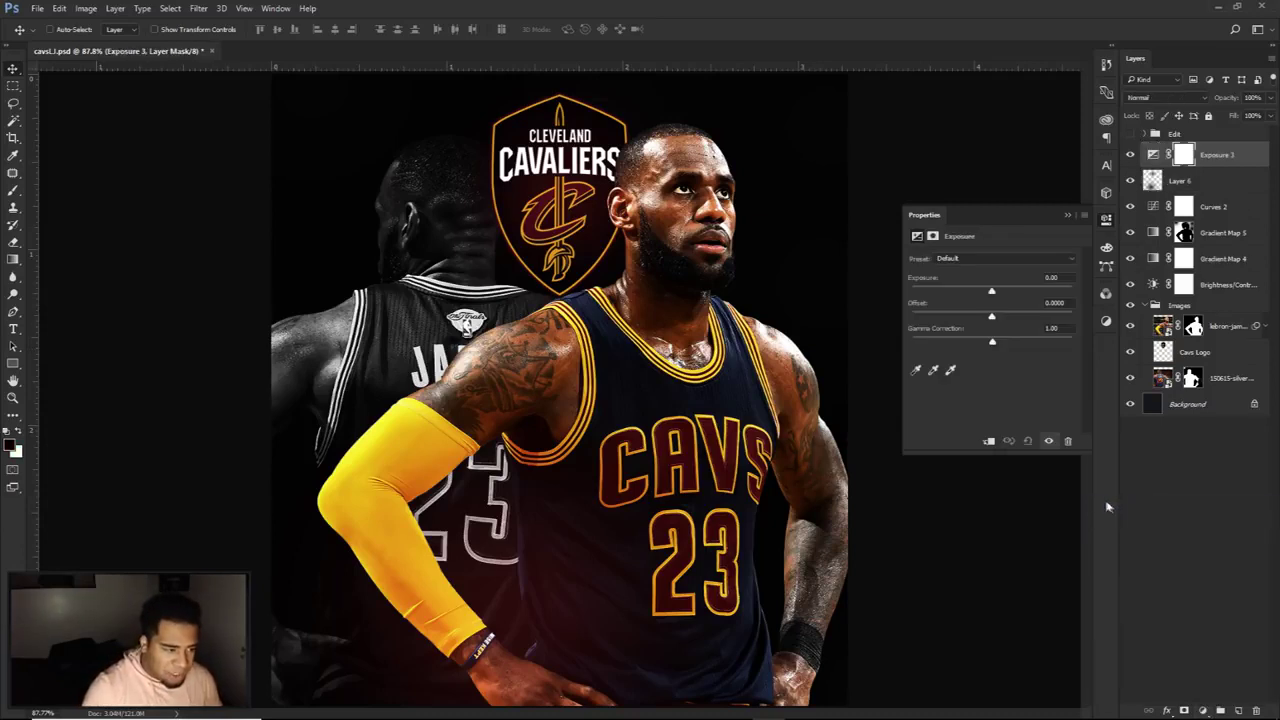
pyautogui.click(992, 288)
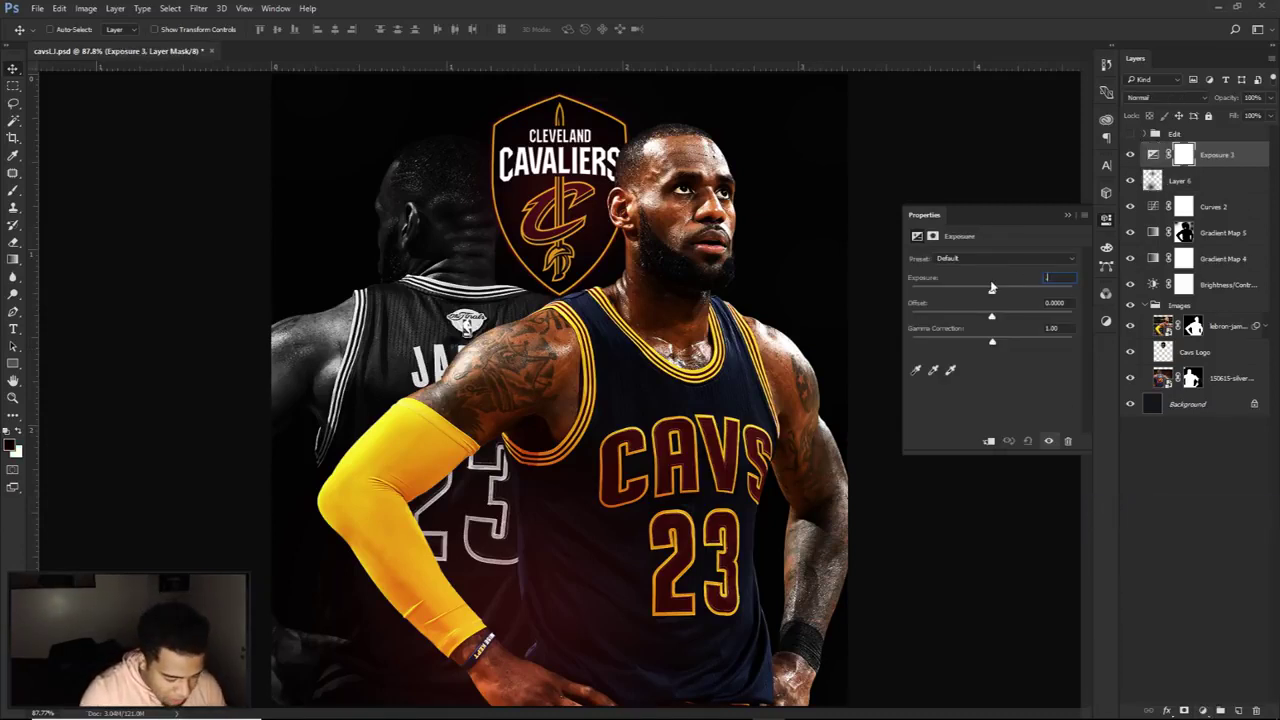
pyautogui.write('.012')
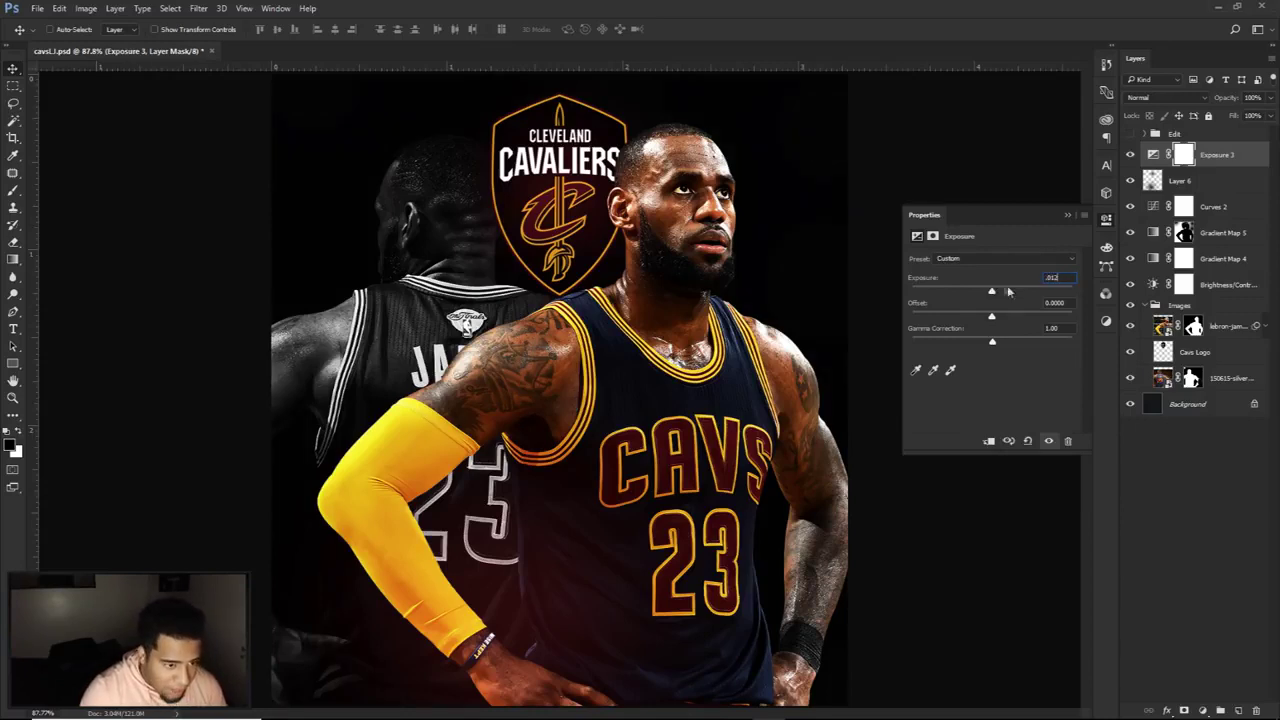
pyautogui.press('Return')
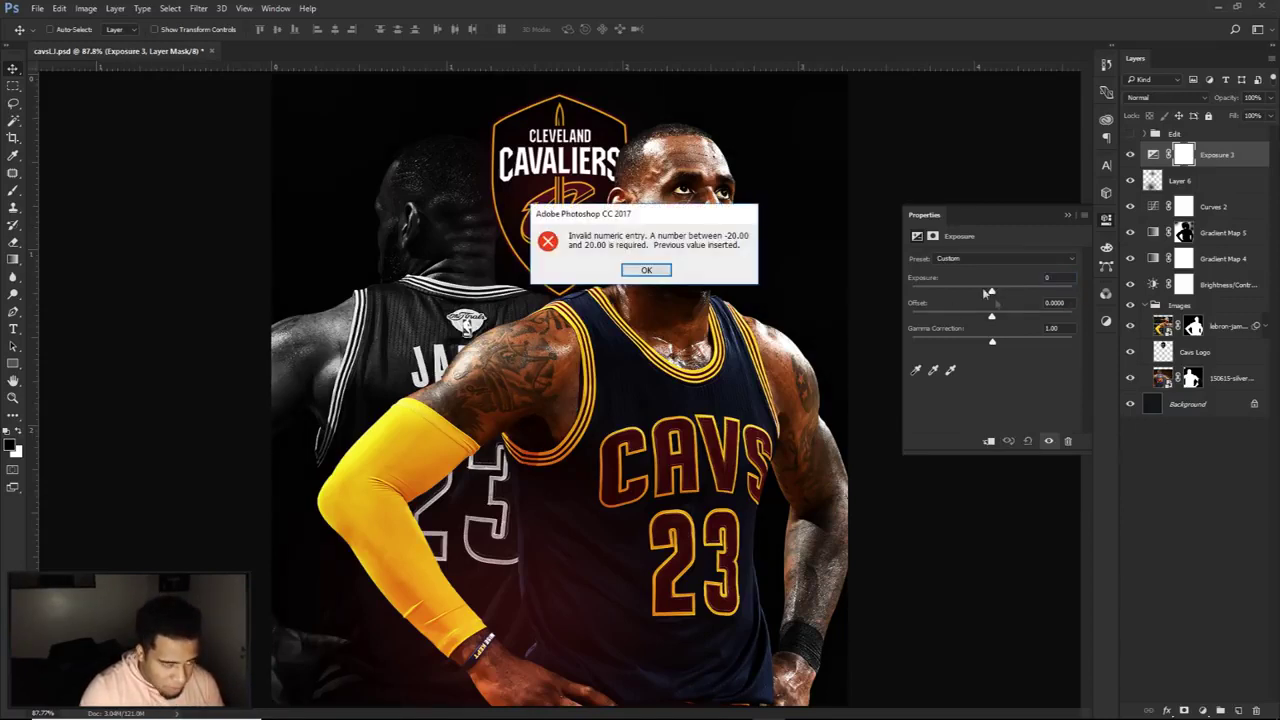
pyautogui.press('Return')
pyautogui.click(1054, 303)
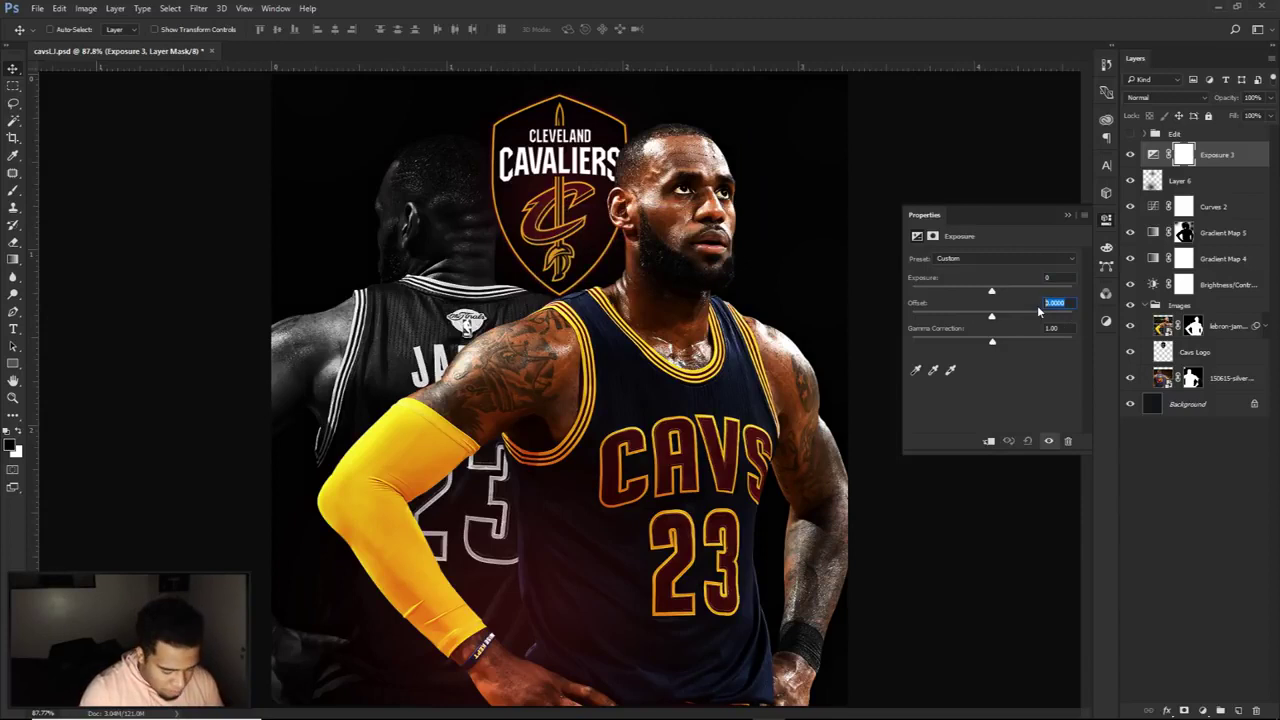
pyautogui.write('.0125')
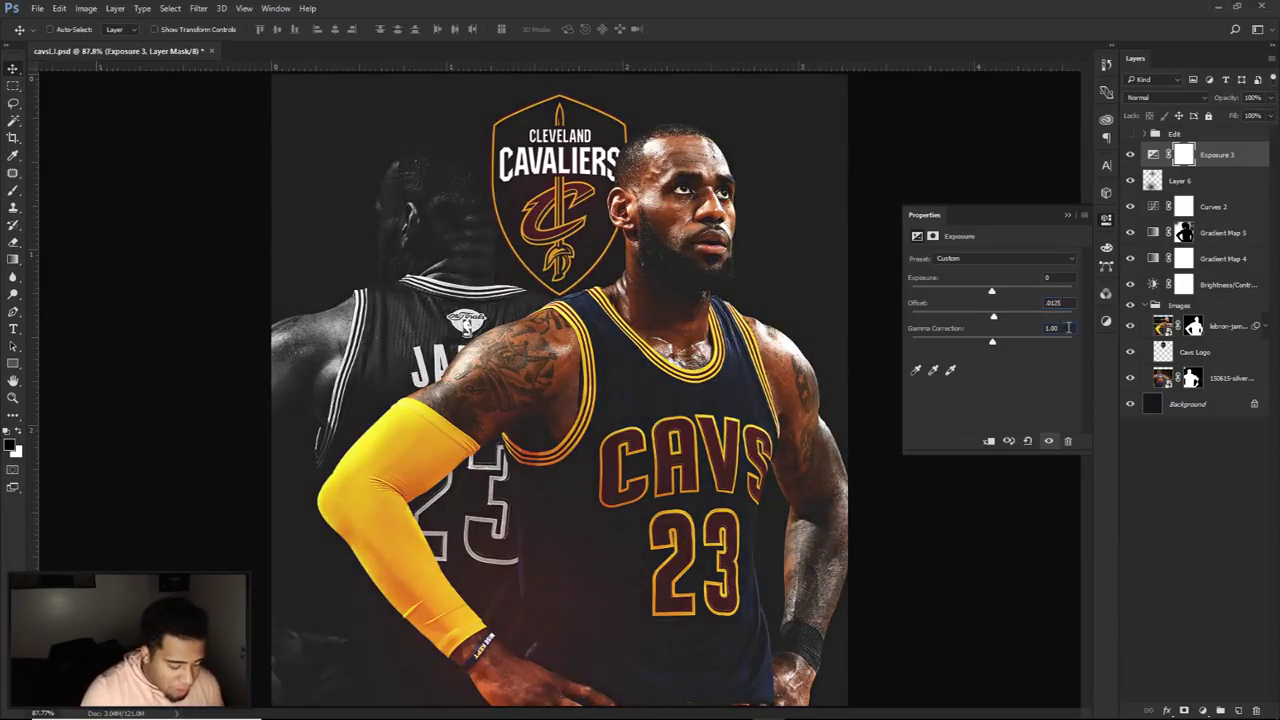
pyautogui.click(1068, 327)
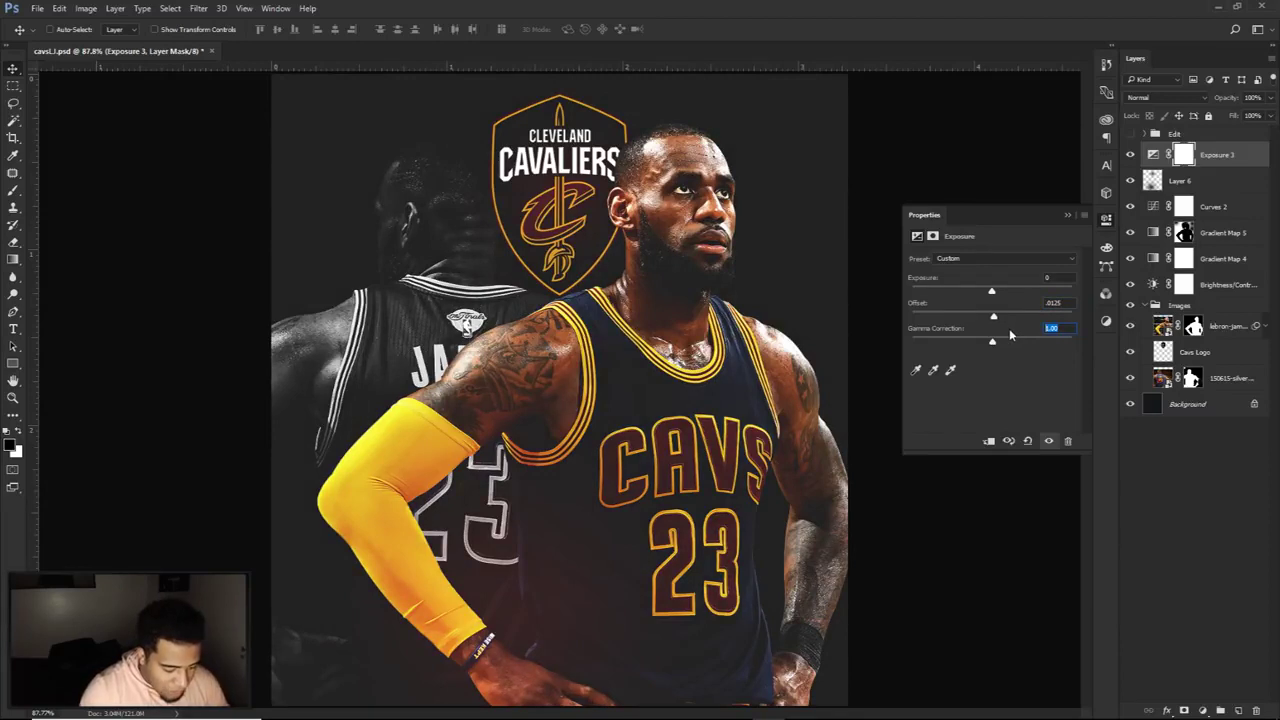
pyautogui.write('1')
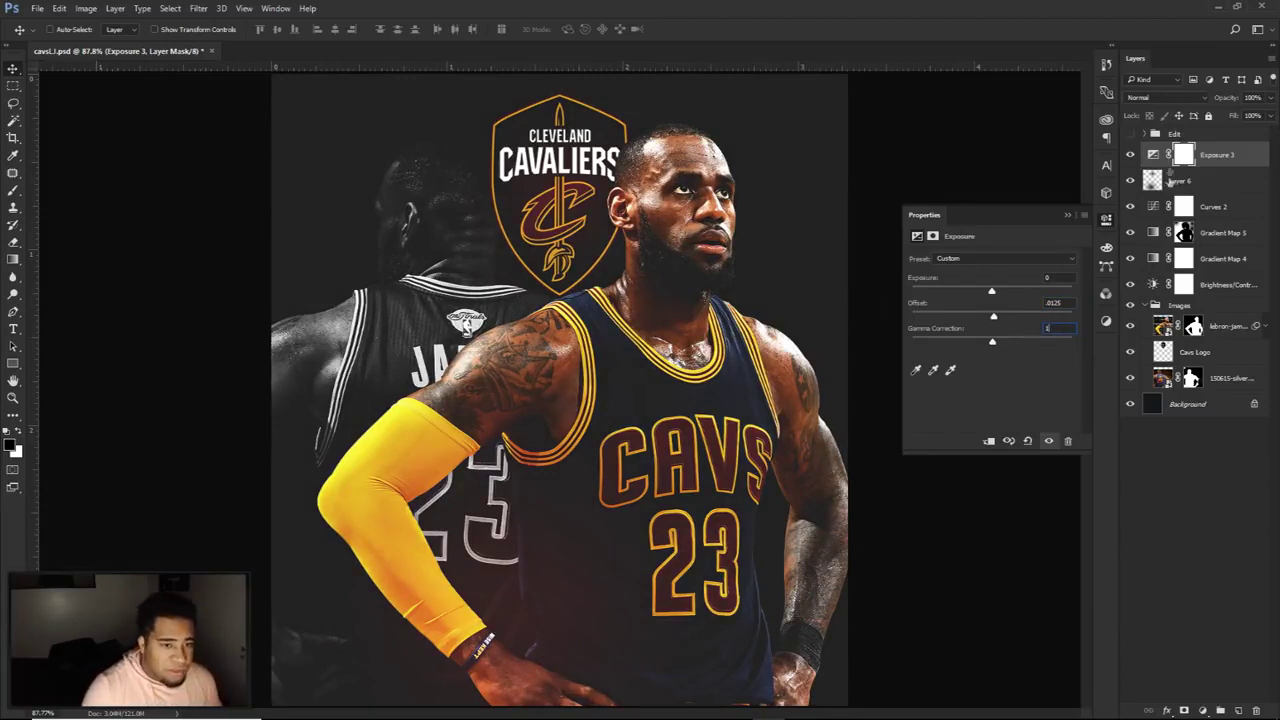
pyautogui.click(1131, 155)
pyautogui.click(1131, 155)
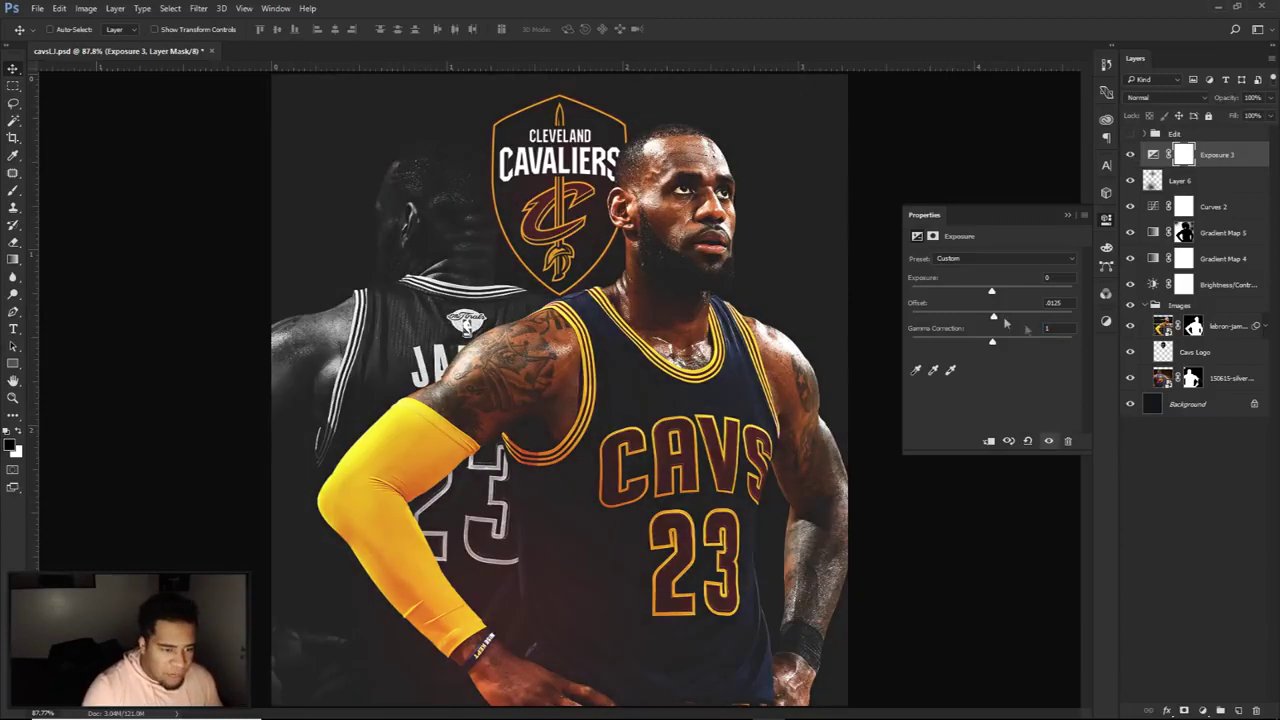
# Step: Set the Exposure adjustment's Offset to +0.0098 and Gamma Correction to .85, and compare the poster with it hidden and shown
pyautogui.press('Return')
pyautogui.write('.01')
pyautogui.press('Return')
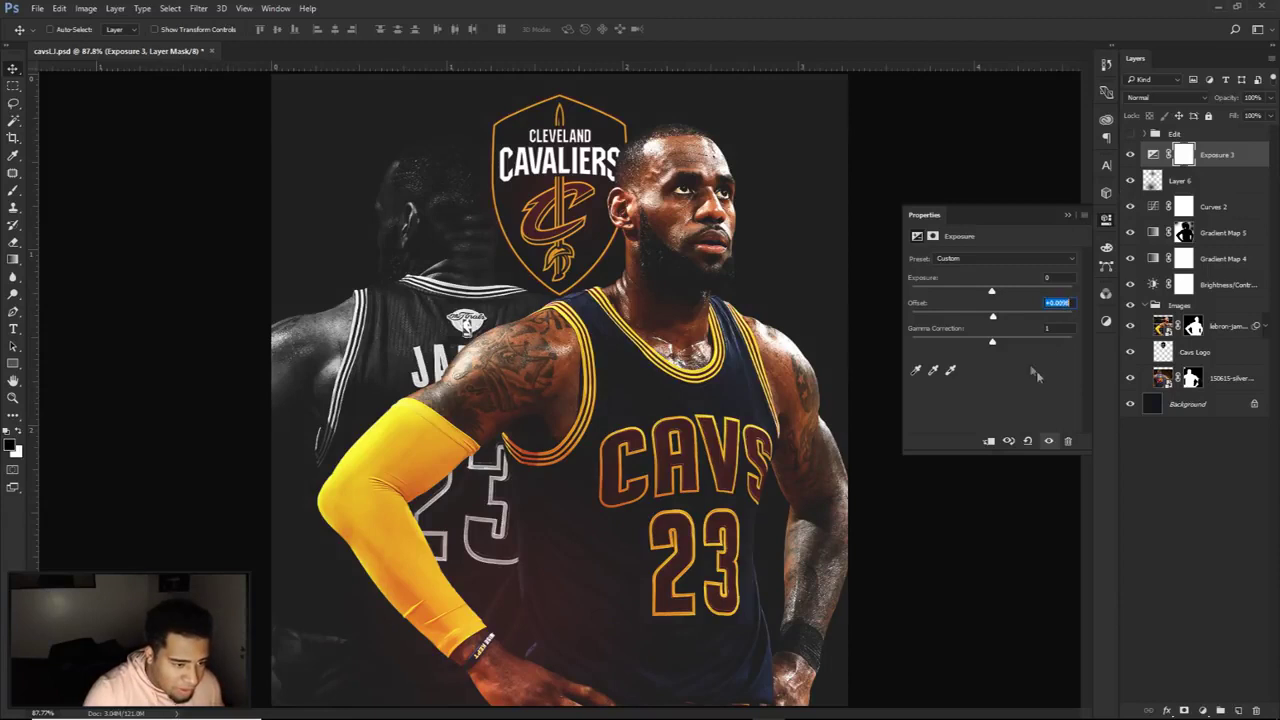
pyautogui.moveTo(997, 344); pyautogui.dragTo(1001, 344)
pyautogui.click(1012, 327)
pyautogui.write('.85')
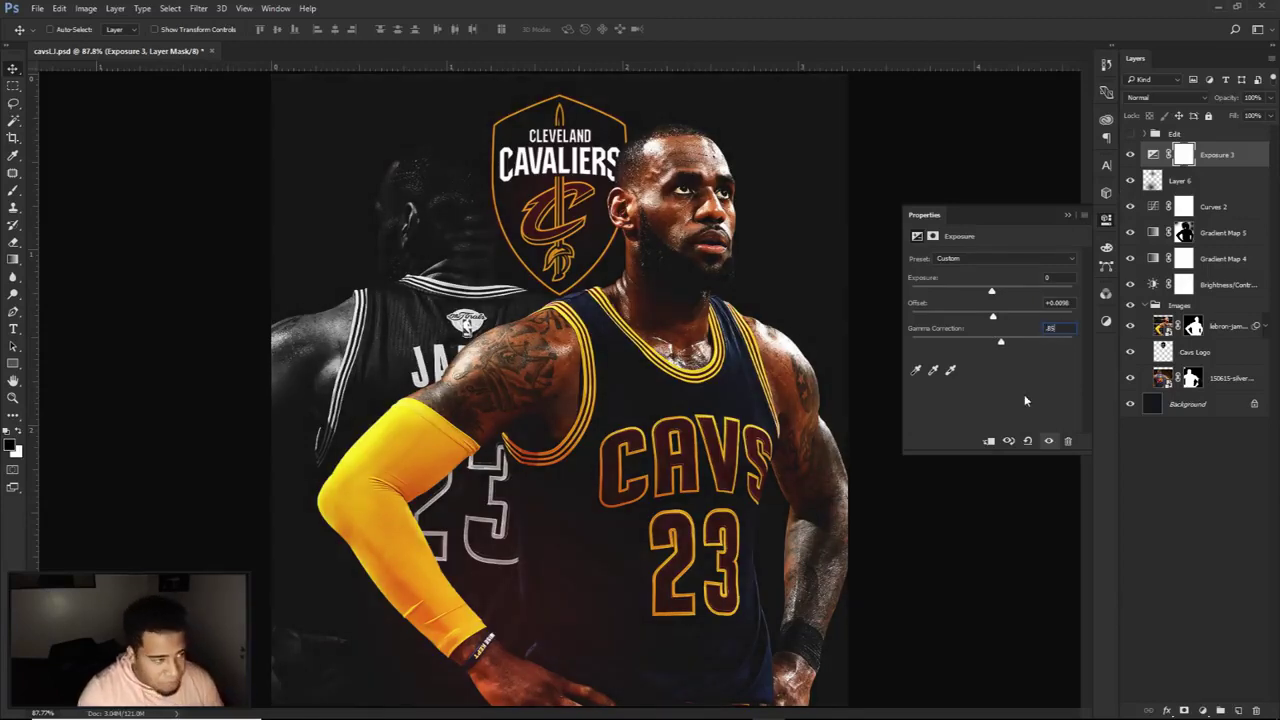
pyautogui.click(1131, 156)
pyautogui.click(1131, 156)
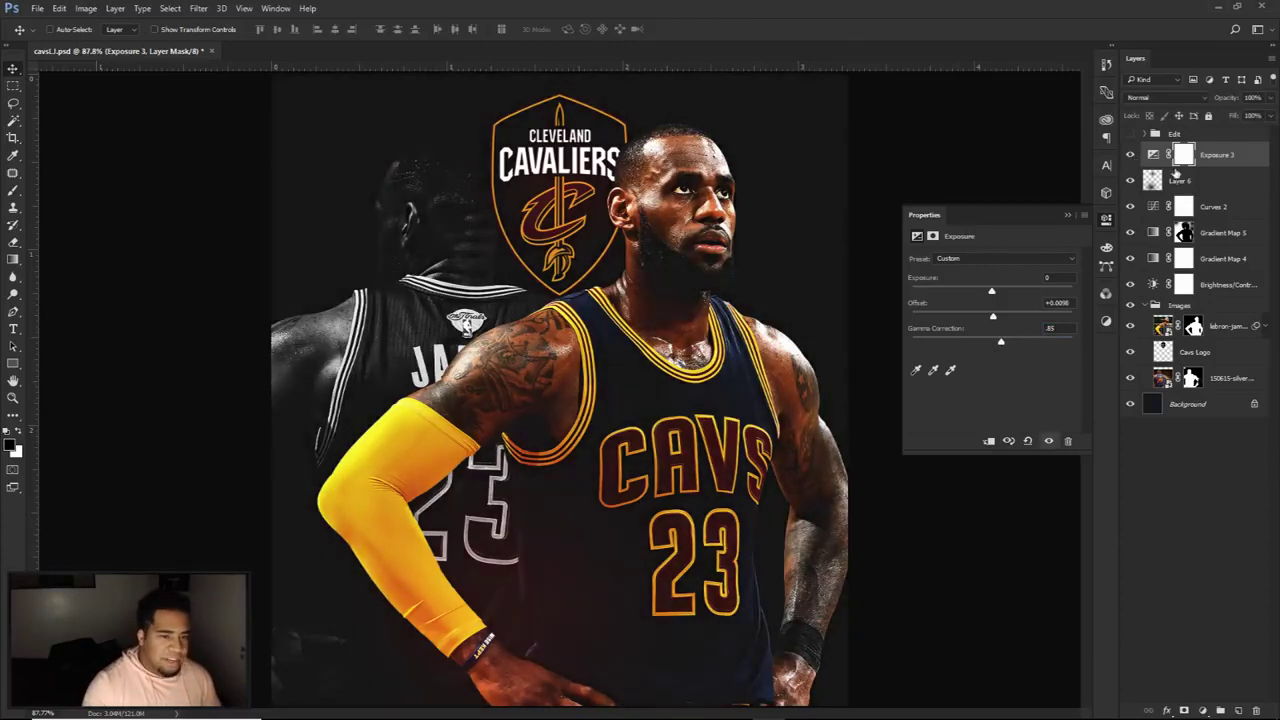
# Step: Paint the Exposure layer's mask black with a large soft brush over the front player's jersey, waist and far arm
pyautogui.click(1184, 158)
pyautogui.press('b')
pyautogui.click(1106, 219)
pyautogui.moveTo(558, 435); pyautogui.dragTo(650, 444)
pyautogui.click(556, 616)
pyautogui.scroll(-3, 558, 610)
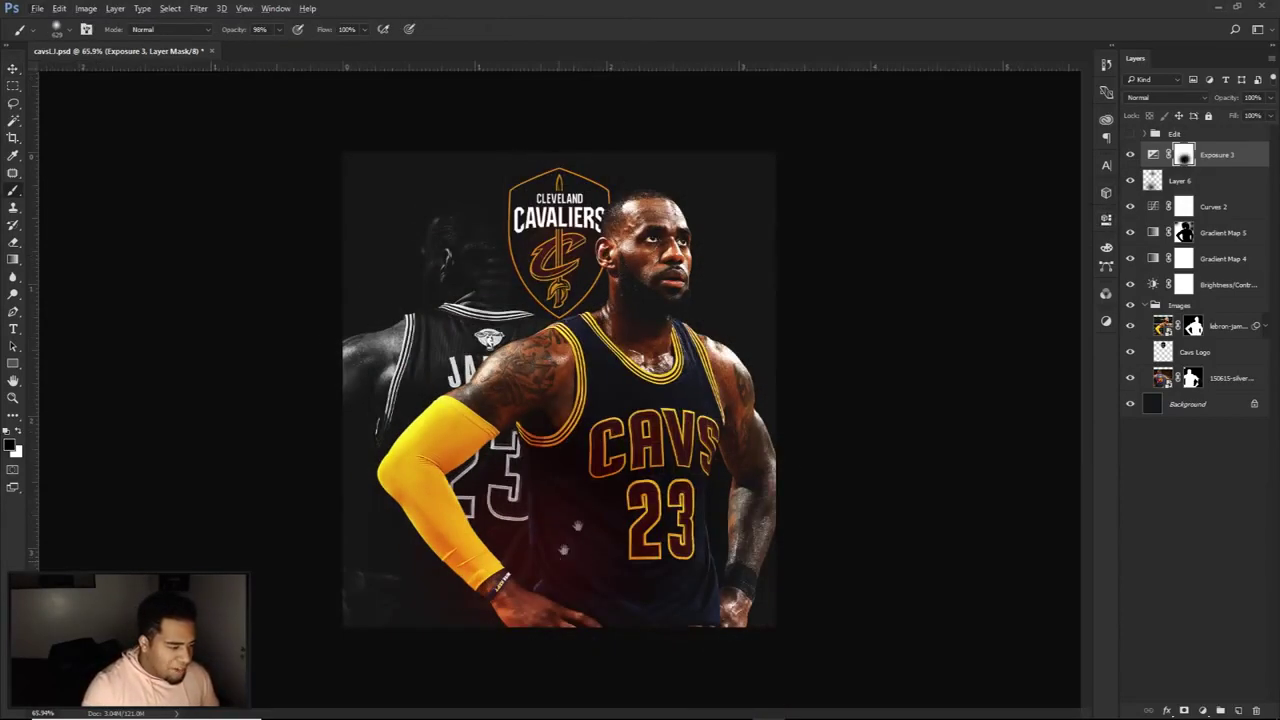
pyautogui.moveTo(662, 604)
pyautogui.mouseDown()
pyautogui.moveTo(660, 240)
pyautogui.moveTo(632, 545)
pyautogui.moveTo(752, 320)
pyautogui.mouseUp()
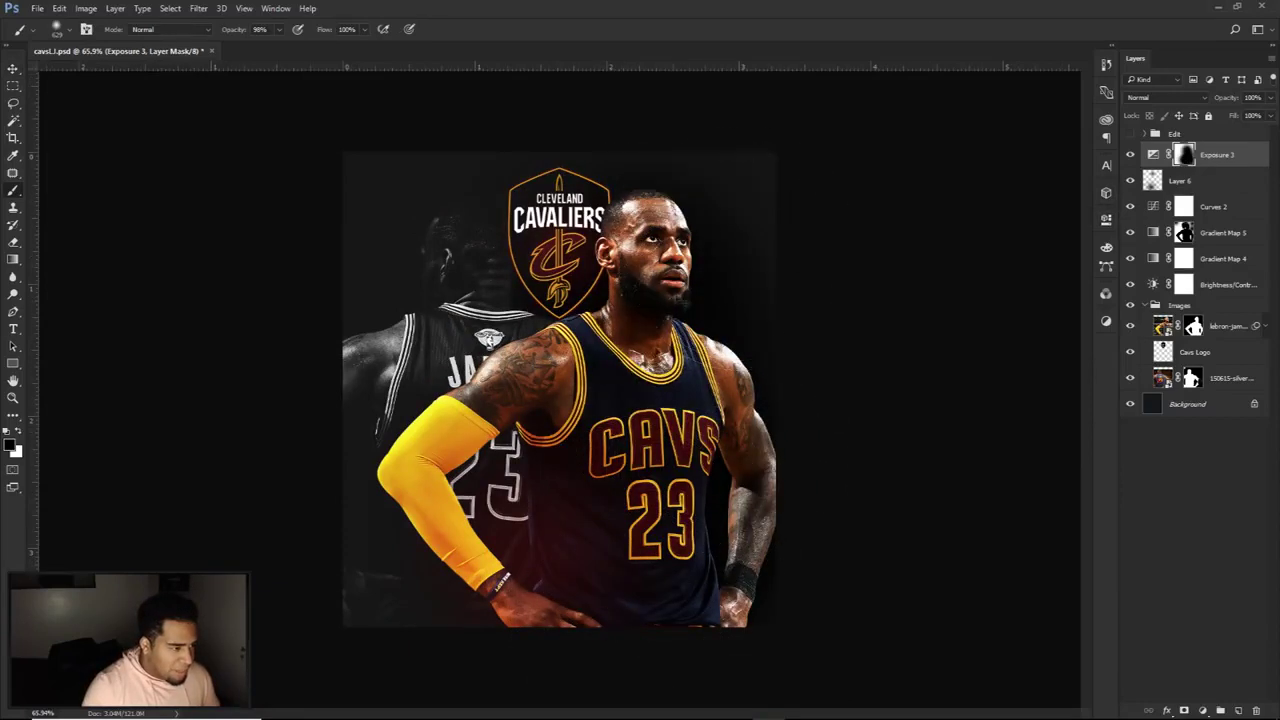
# Step: Paint the Exposure mask black across the poster's upper background, logo and rear player's side, and compare the adjustment hidden and shown
pyautogui.moveTo(763, 136); pyautogui.dragTo(704, 182)
pyautogui.click(387, 180)
pyautogui.click(537, 174)
pyautogui.moveTo(542, 408); pyautogui.dragTo(575, 410)
pyautogui.moveTo(508, 591)
pyautogui.mouseDown()
pyautogui.moveTo(319, 540)
pyautogui.moveTo(307, 440)
pyautogui.moveTo(400, 395)
pyautogui.mouseUp()
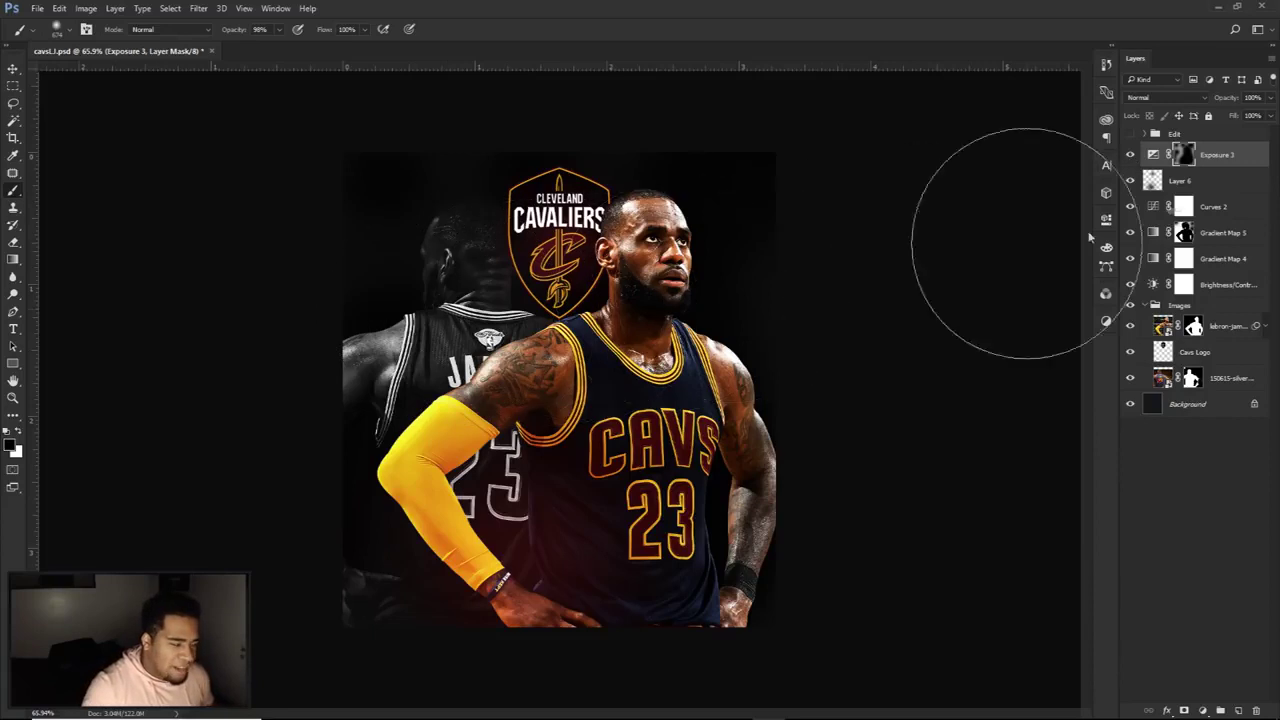
pyautogui.press('v')
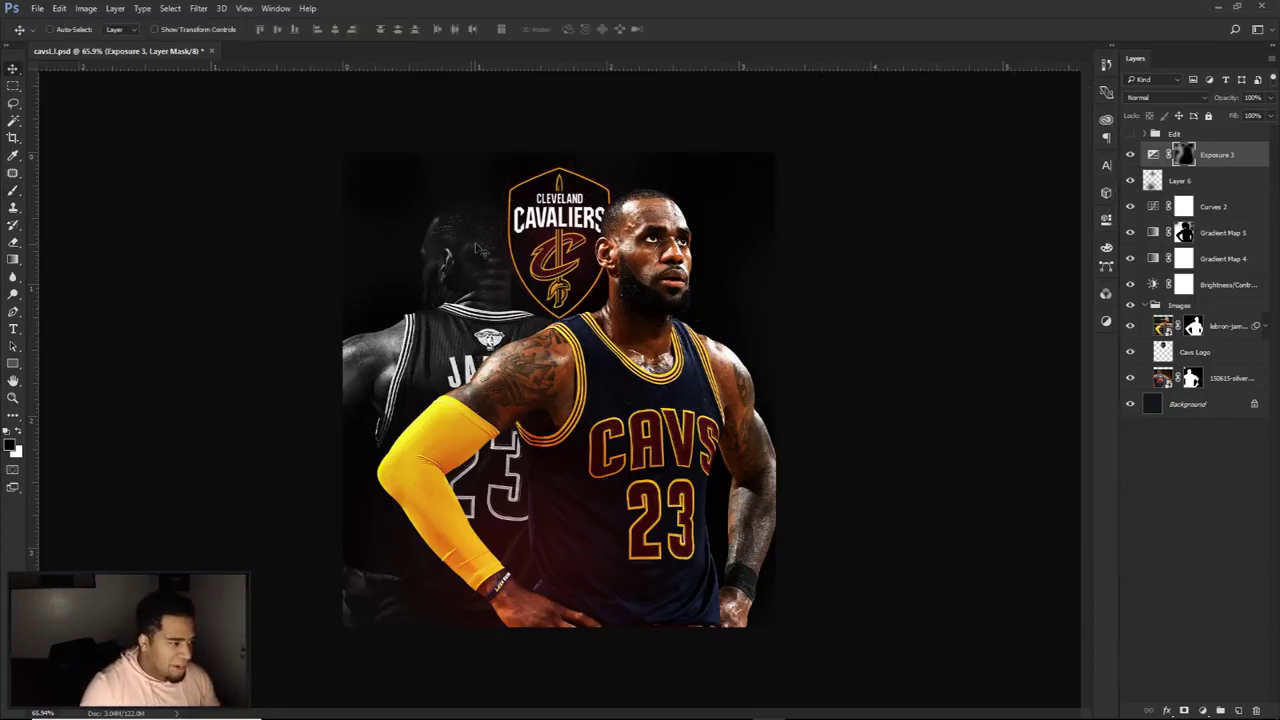
pyautogui.click(1131, 156)
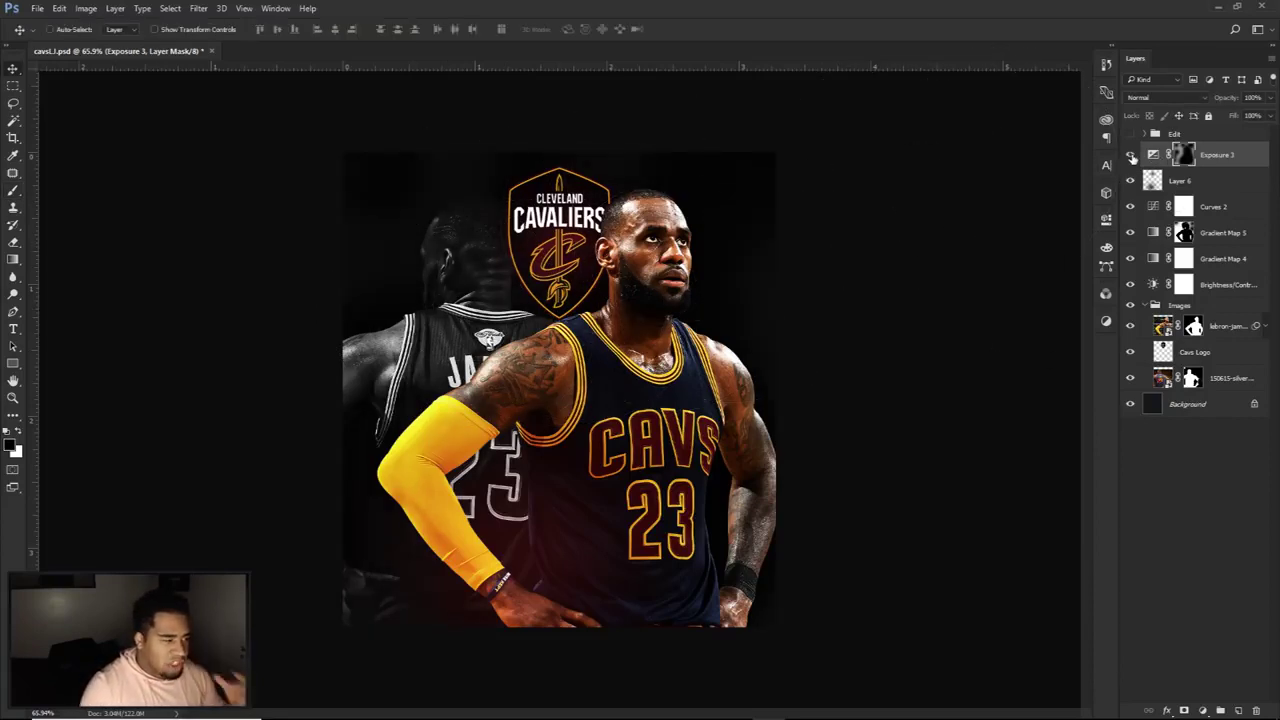
pyautogui.click(1132, 158)
pyautogui.click(1132, 158)
pyautogui.click(1132, 158)
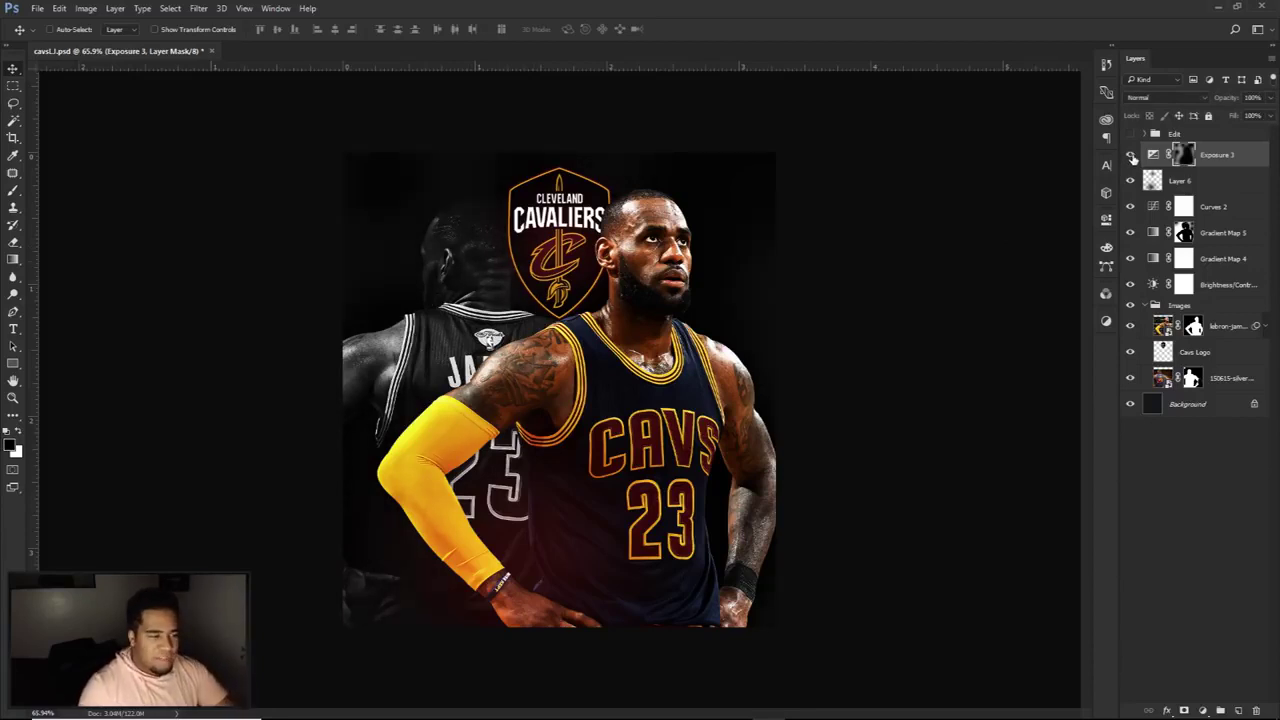
pyautogui.click(1132, 157)
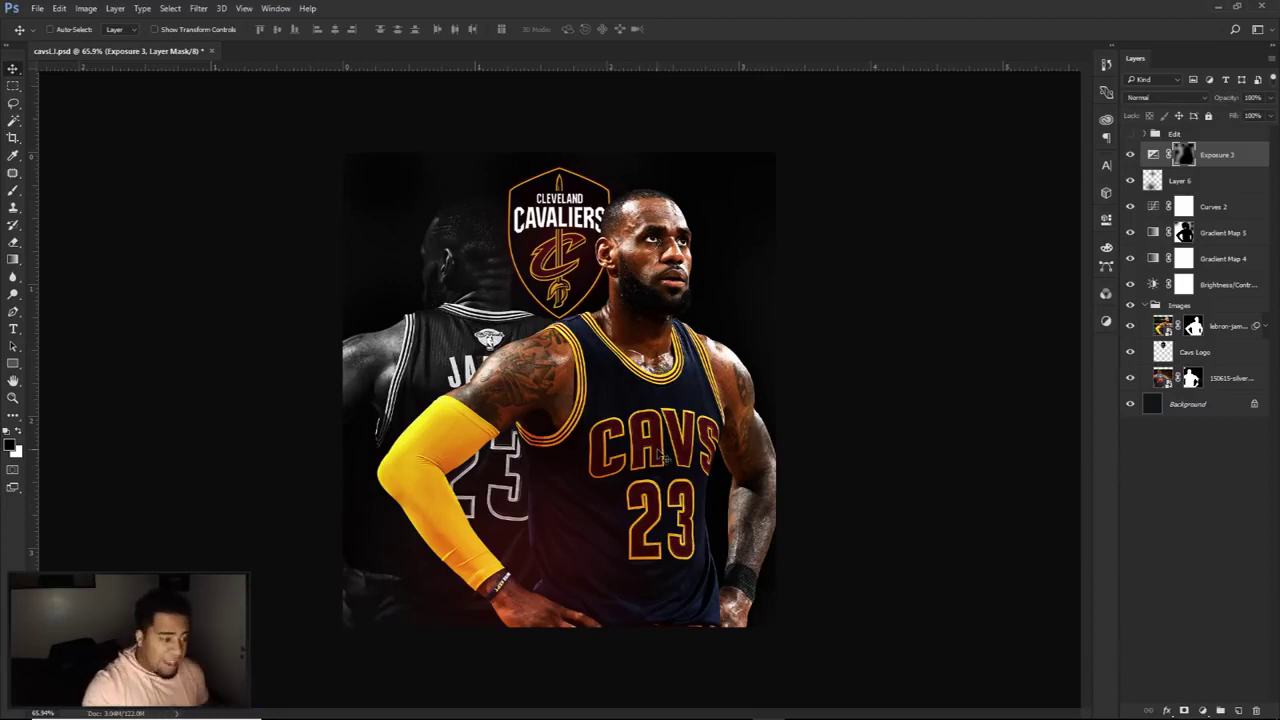
# Step: Add a Vibrance adjustment layer above the Exposure layer with Vibrance 18 and Saturation 11, and compare the poster with it hidden and shown
pyautogui.click(1221, 164)
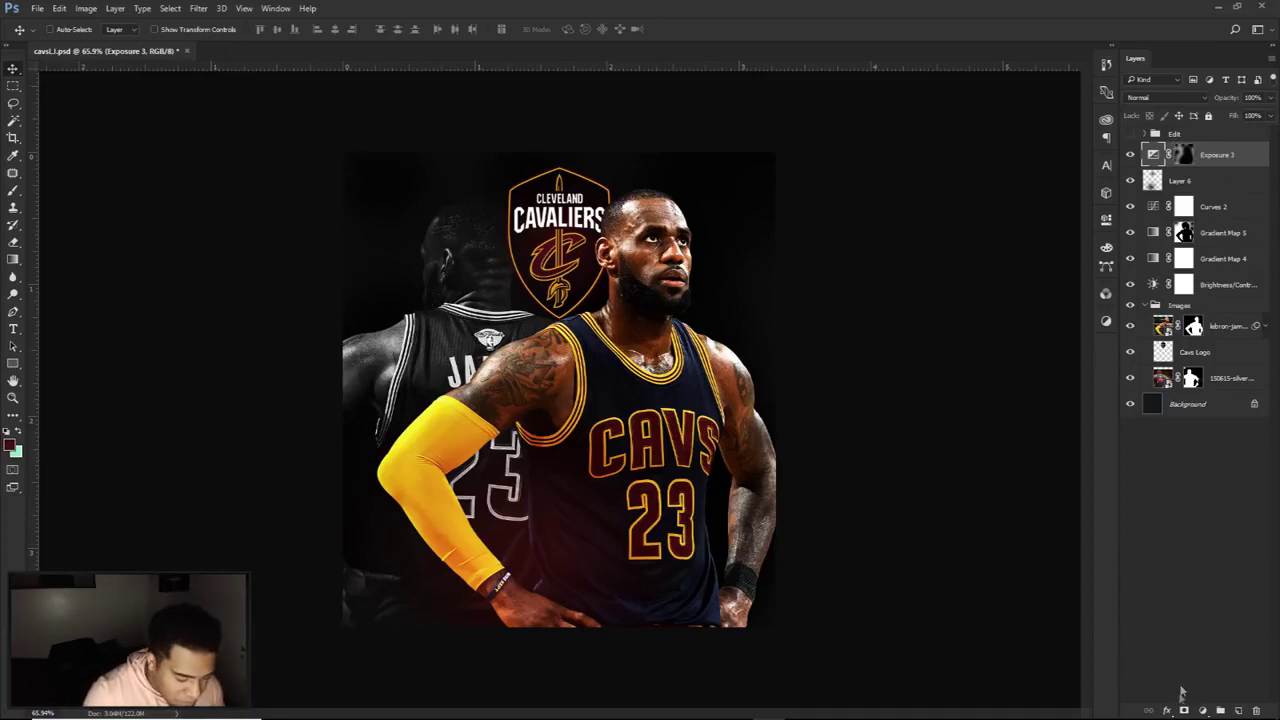
pyautogui.click(1202, 711)
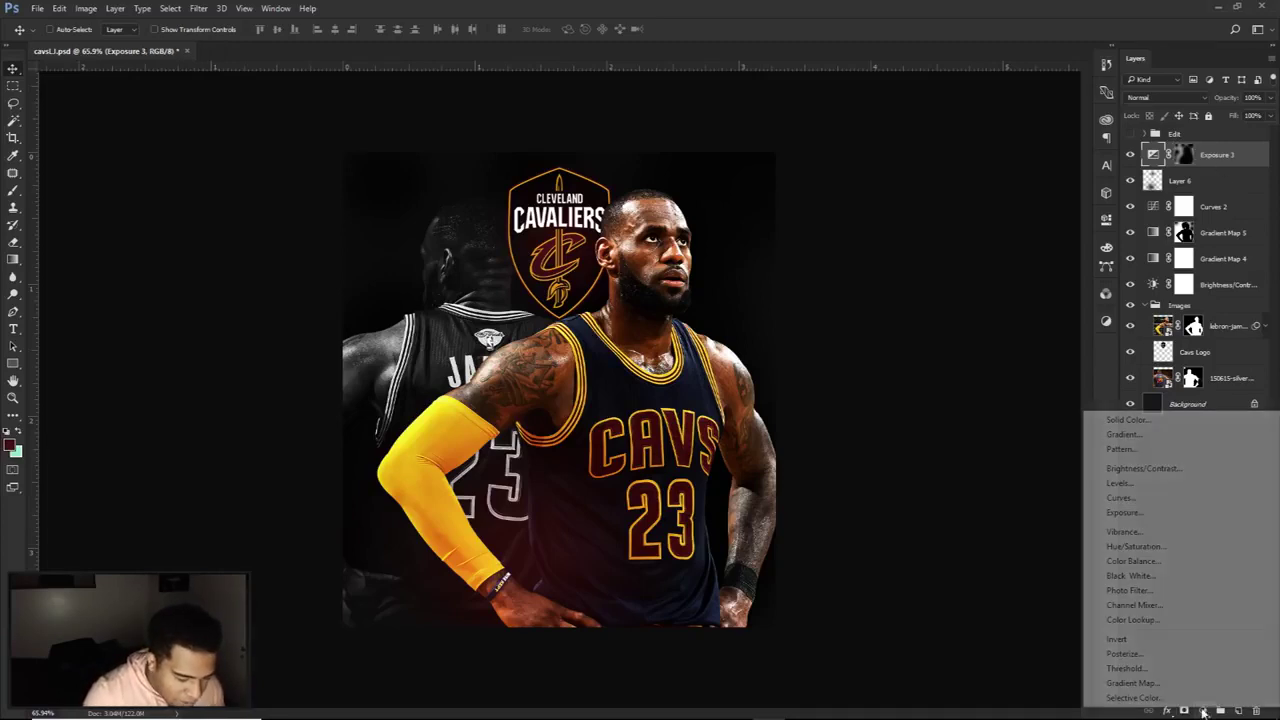
pyautogui.click(1135, 531)
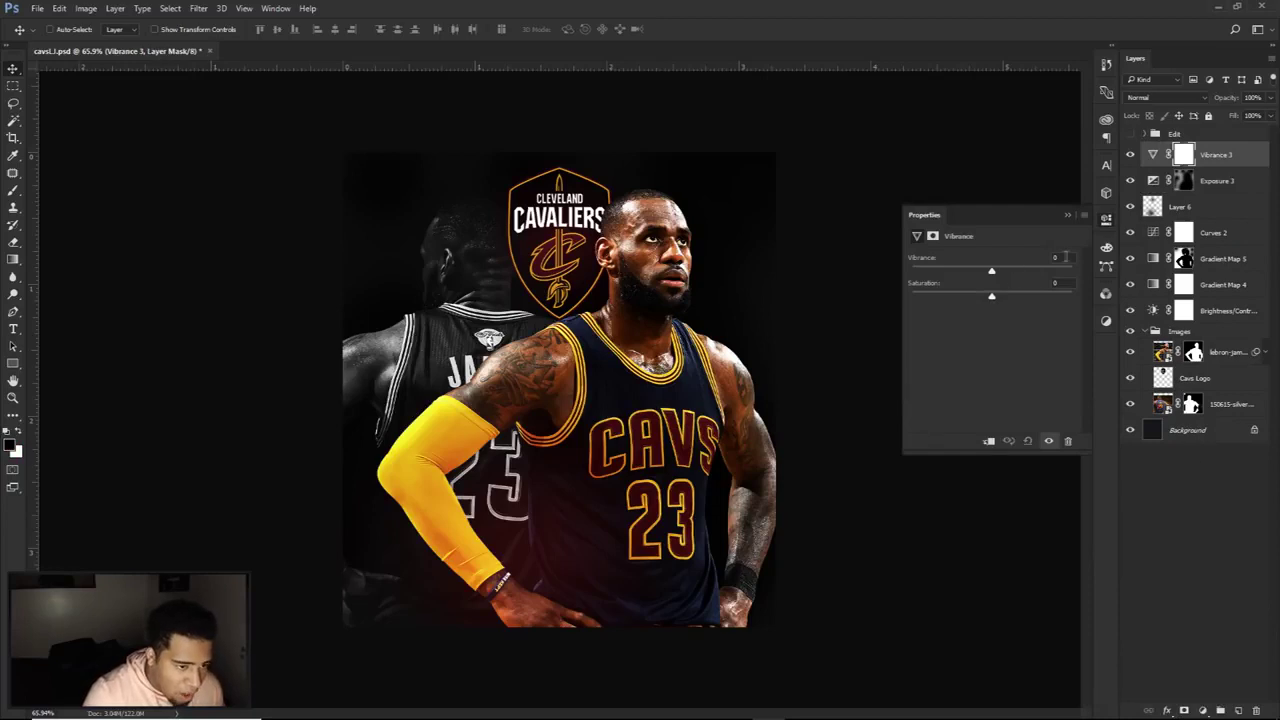
pyautogui.write('18')
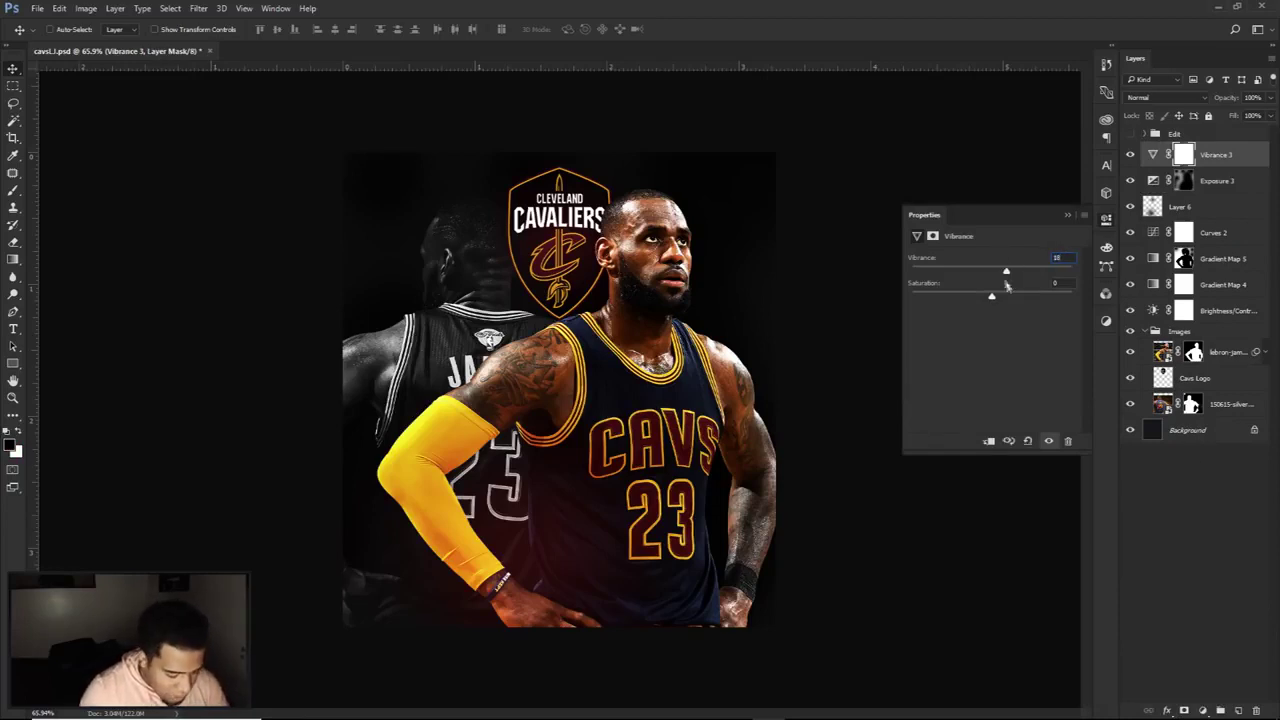
pyautogui.write('11')
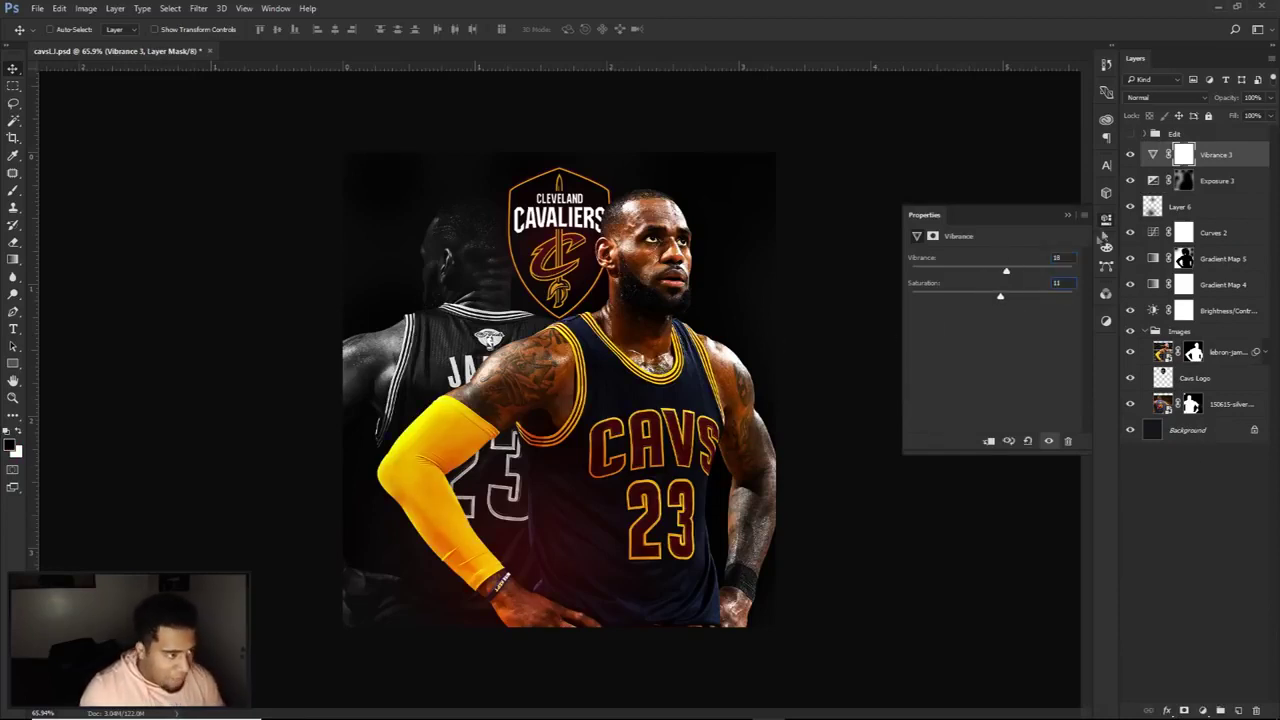
pyautogui.click(1129, 158)
pyautogui.click(1129, 158)
pyautogui.click(1129, 158)
pyautogui.click(1129, 158)
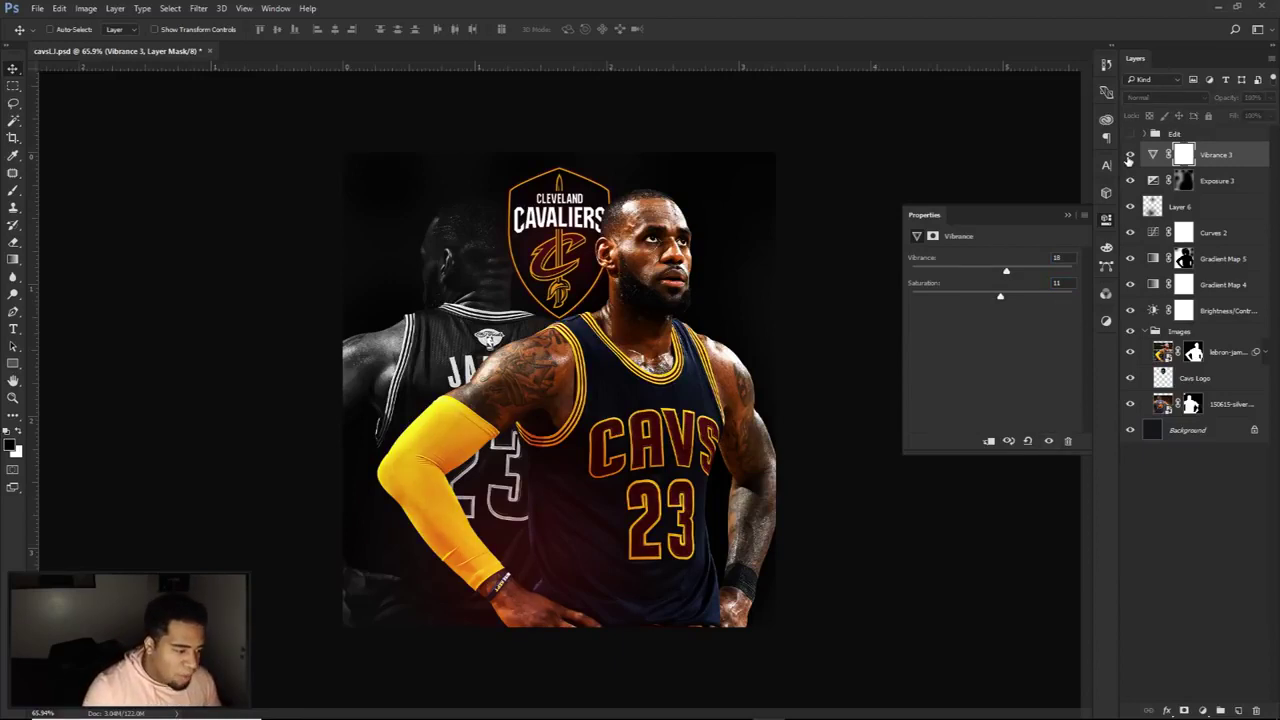
pyautogui.click(1219, 161)
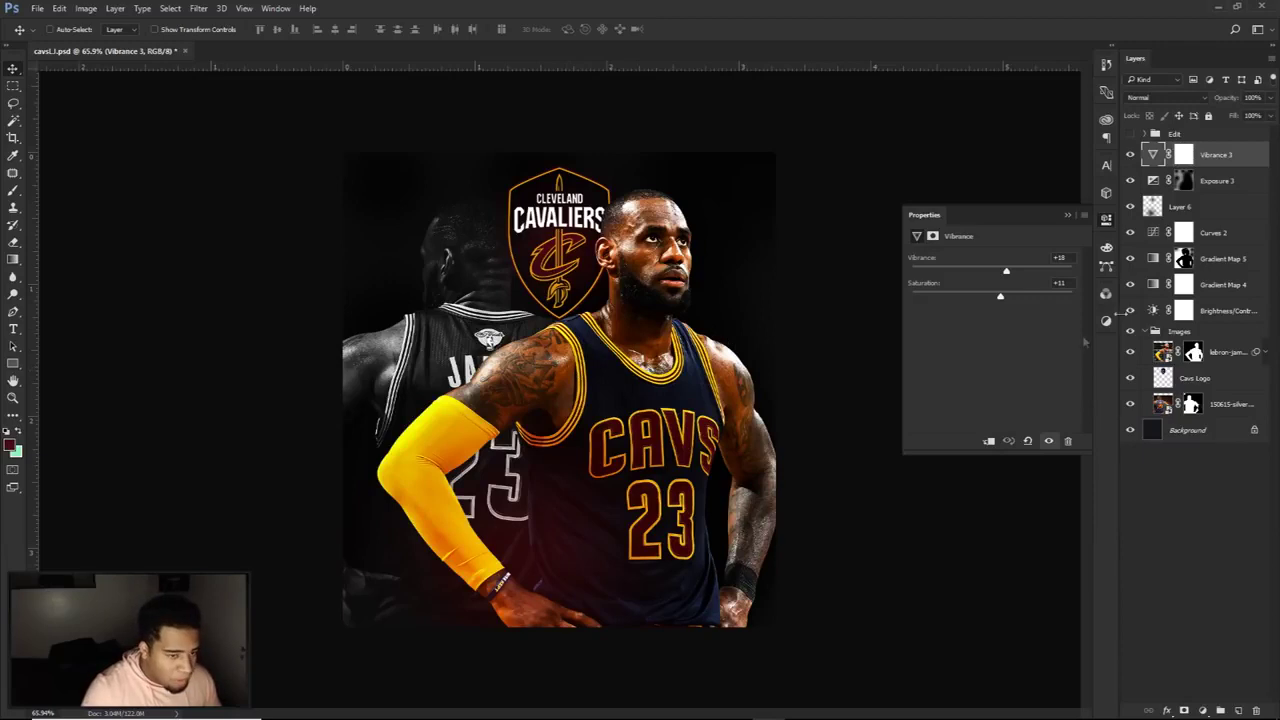
pyautogui.click(1108, 222)
# Step: Compare the poster with all layers from Vibrance down to Brightness/Contrast hidden and shown
pyautogui.scroll(-2, 640, 405)
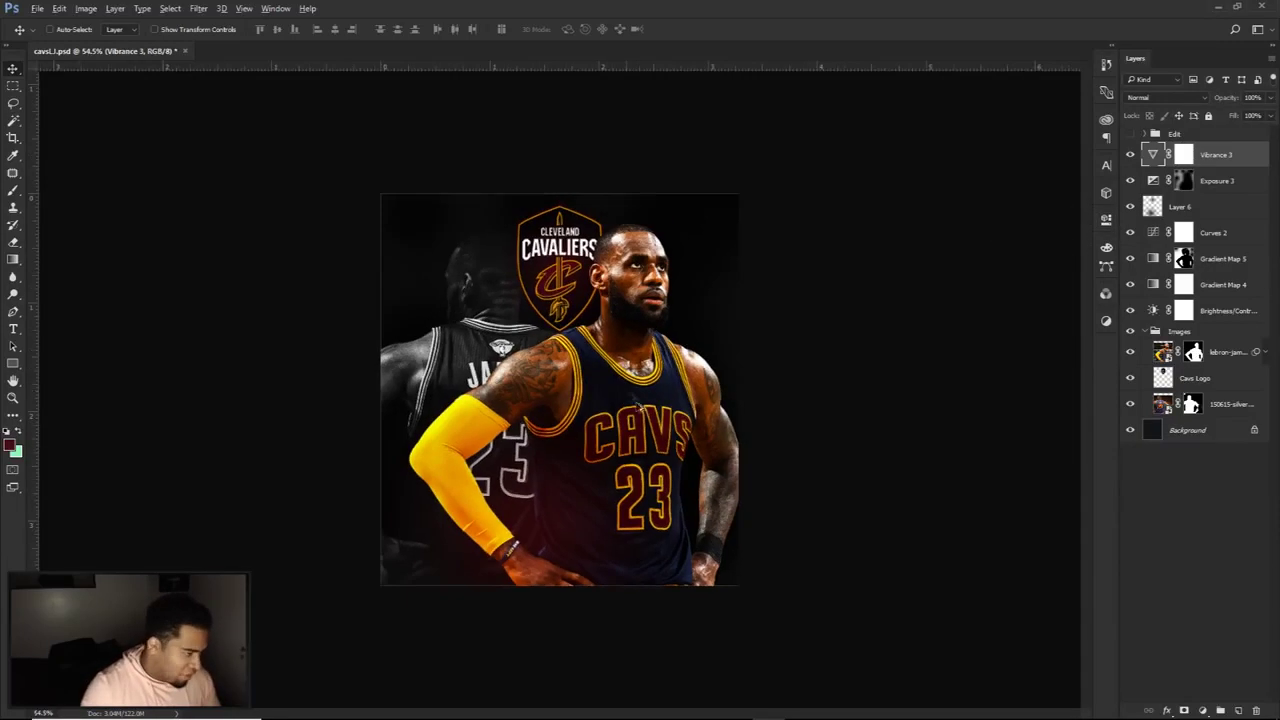
pyautogui.scroll(3, 640, 405)
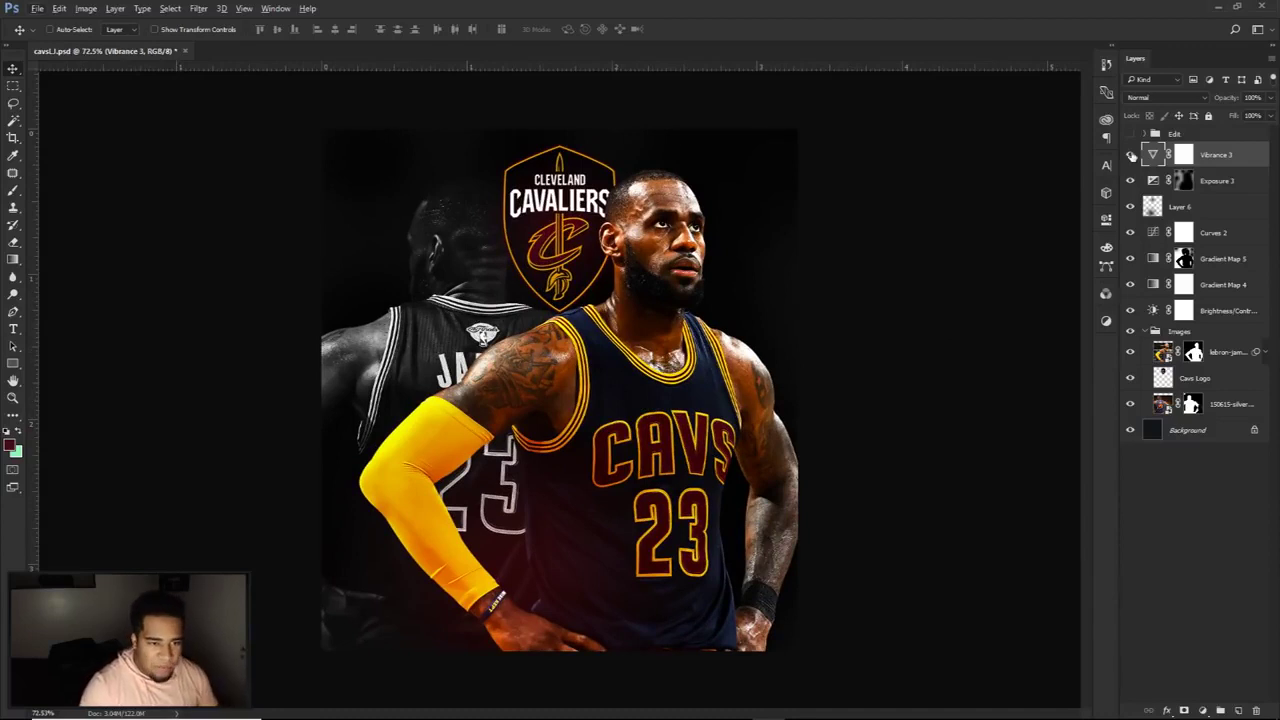
pyautogui.moveTo(1131, 155); pyautogui.dragTo(1140, 310)
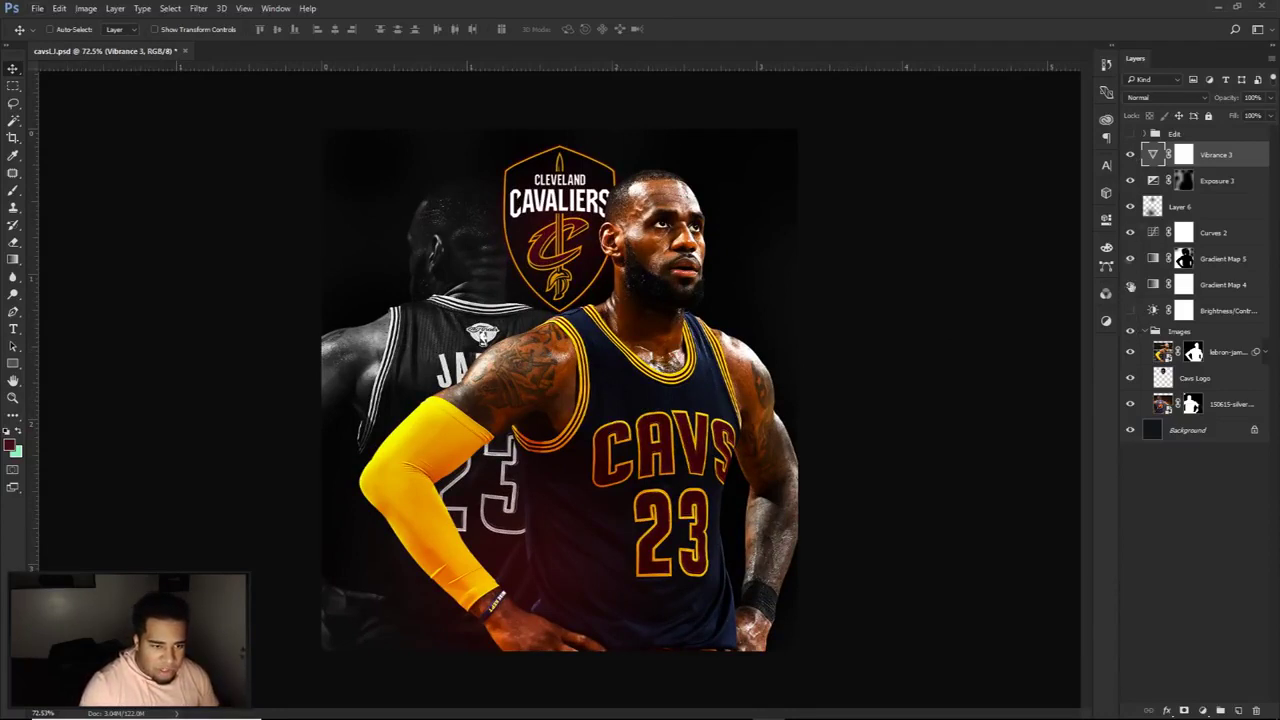
pyautogui.moveTo(1131, 157); pyautogui.dragTo(1128, 314)
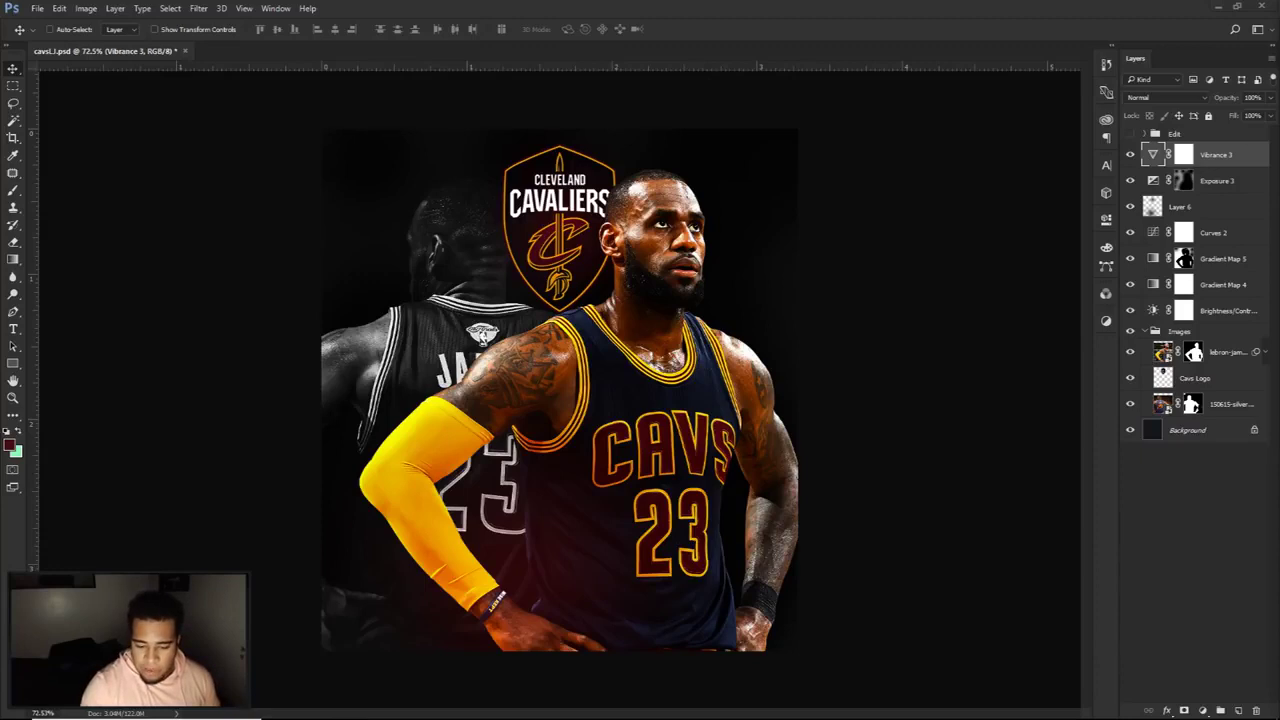
# Step: Place the Transparent_Large_Smoke PNG above the Vibrance layer, rotate it and move it to the poster's lower-left corner
pyautogui.moveTo(1279, 335); pyautogui.dragTo(702, 336)
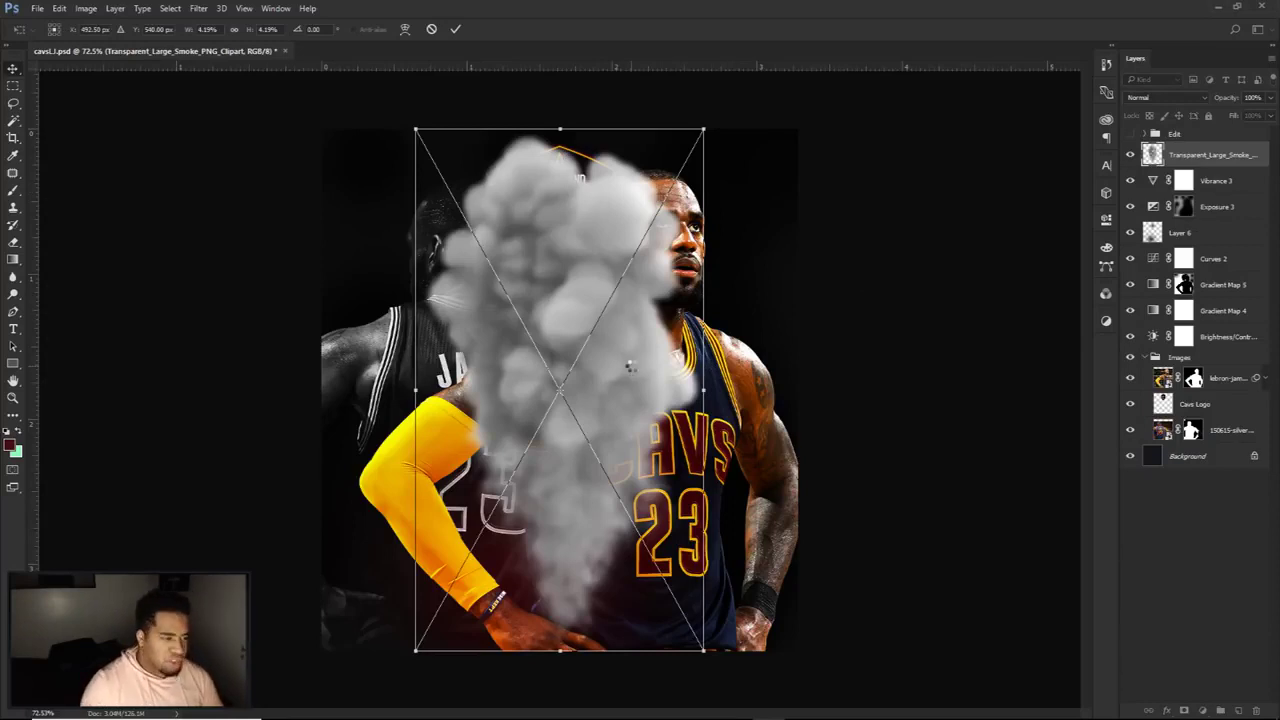
pyautogui.press('Return')
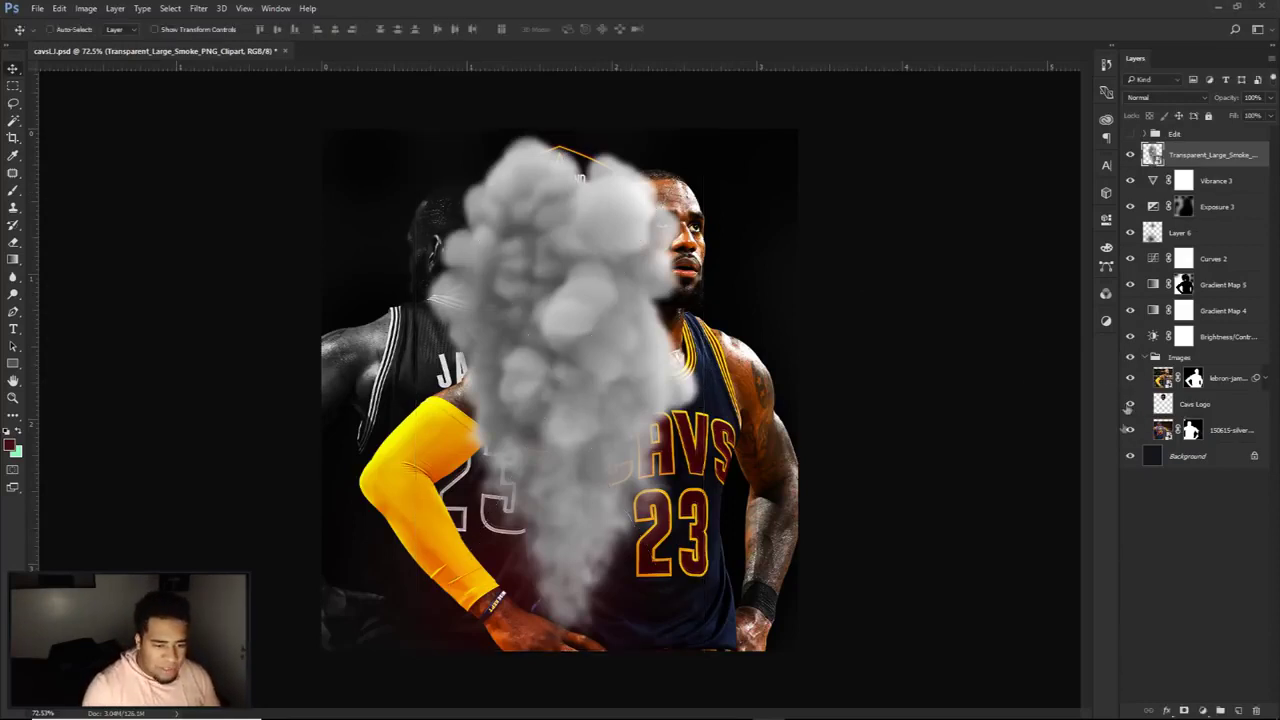
pyautogui.hotkey('ctrl', 't')
pyautogui.moveTo(776, 299); pyautogui.dragTo(514, 131)
pyautogui.press('Return')
pyautogui.moveTo(581, 306); pyautogui.dragTo(438, 577)
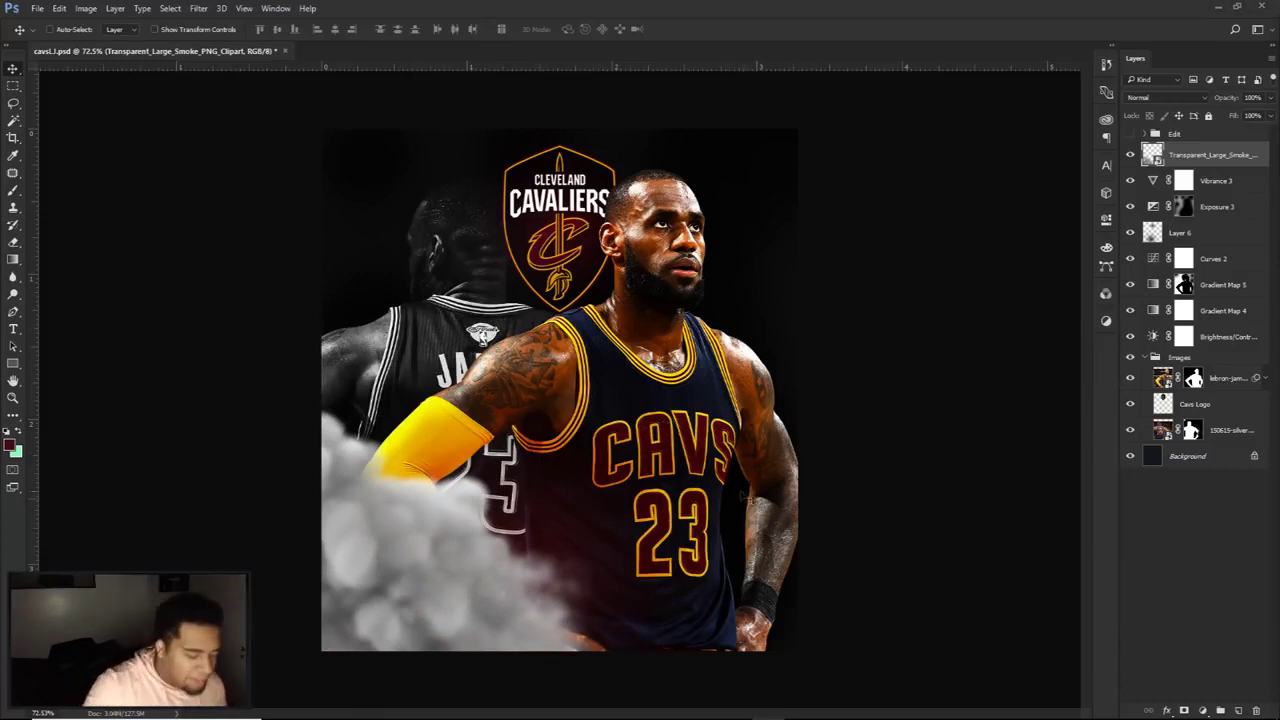
# Step: Fine-tune the smoke's position and transform so it fills the lower-left corner beneath the front player's yellow sleeve
pyautogui.moveTo(565, 497); pyautogui.dragTo(610, 463)
pyautogui.hotkey('ctrl', 't')
pyautogui.moveTo(740, 576)
pyautogui.mouseDown()
pyautogui.moveTo(686, 584)
pyautogui.moveTo(558, 566)
pyautogui.moveTo(586, 562)
pyautogui.moveTo(575, 585)
pyautogui.mouseUp()
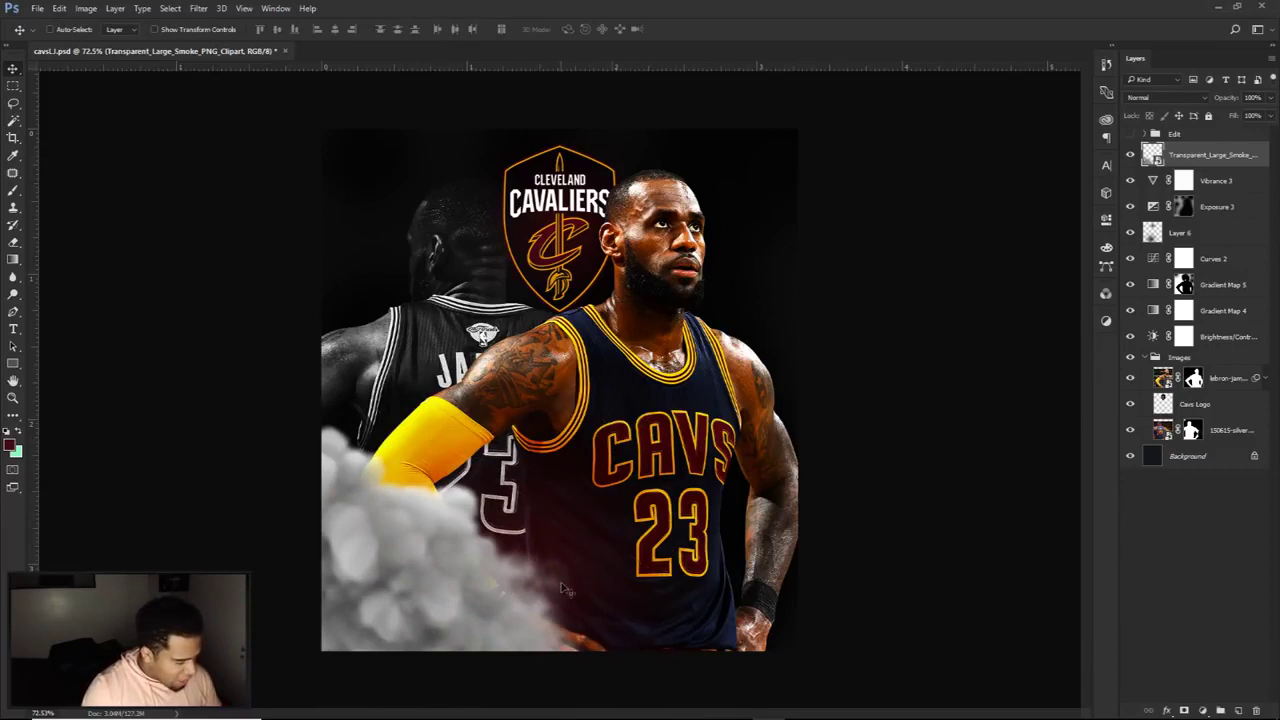
pyautogui.press('Return')
# Step: Rasterize the smoke layer and erase the smoke over the yellow sleeve and hand with a large soft eraser
pyautogui.press('e')
pyautogui.click(568, 487)
pyautogui.click(632, 280)
pyautogui.moveTo(460, 420)
pyautogui.mouseDown()
pyautogui.moveTo(430, 500)
pyautogui.moveTo(470, 580)
pyautogui.moveTo(410, 615)
pyautogui.mouseUp()
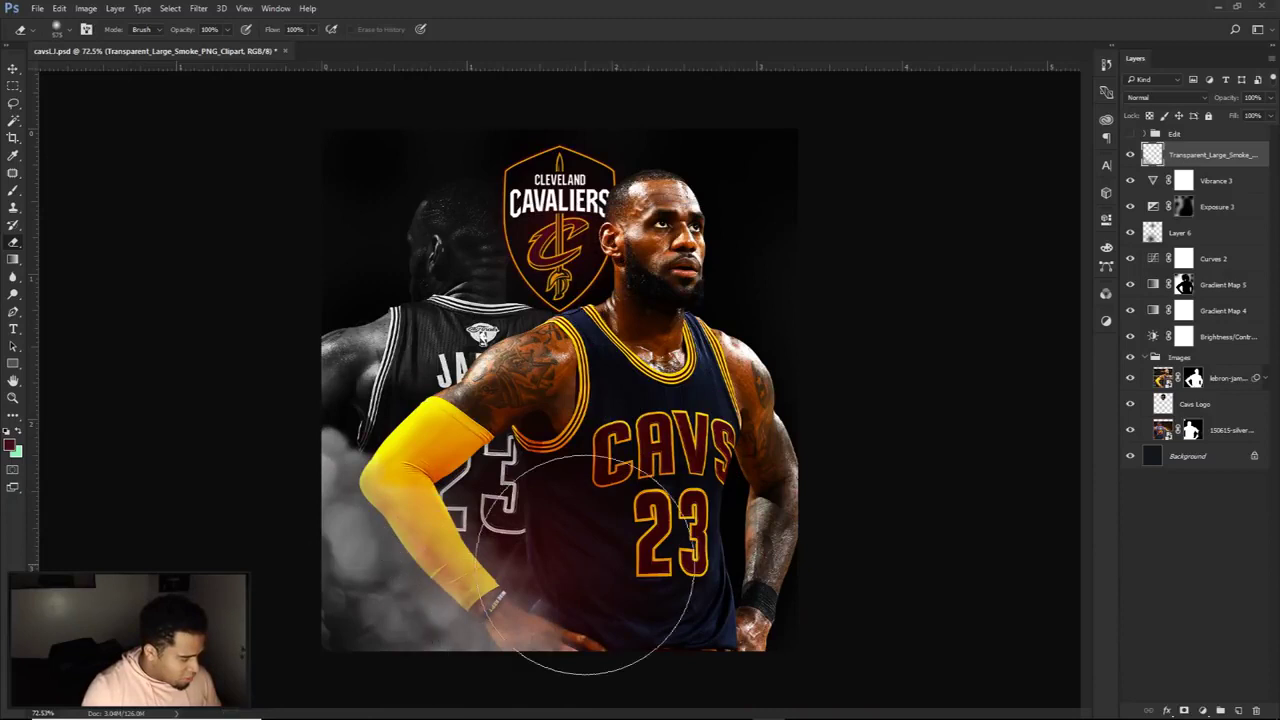
# Step: Duplicate the smoke layer toward the poster's lower-right corner and rotate the copy across the bottom of the jersey
pyautogui.press('v')
pyautogui.moveTo(555, 598); pyautogui.dragTo(675, 620)
pyautogui.hotkey('ctrl', 't')
pyautogui.moveTo(832, 440); pyautogui.dragTo(634, 718)
# Step: Duplicate the smoke over the rear player, rotate and position it, and softly erase it over his head and the logo
pyautogui.moveTo(660, 622); pyautogui.dragTo(420, 190)
pyautogui.press('Return')
pyautogui.hotkey('ctrl', 't')
pyautogui.moveTo(662, 386); pyautogui.dragTo(700, 55)
pyautogui.moveTo(548, 238); pyautogui.dragTo(483, 287)
pyautogui.moveTo(405, 270); pyautogui.dragTo(393, 379)
pyautogui.moveTo(632, 320); pyautogui.dragTo(631, 417)
pyautogui.press('Return')
pyautogui.press('e')
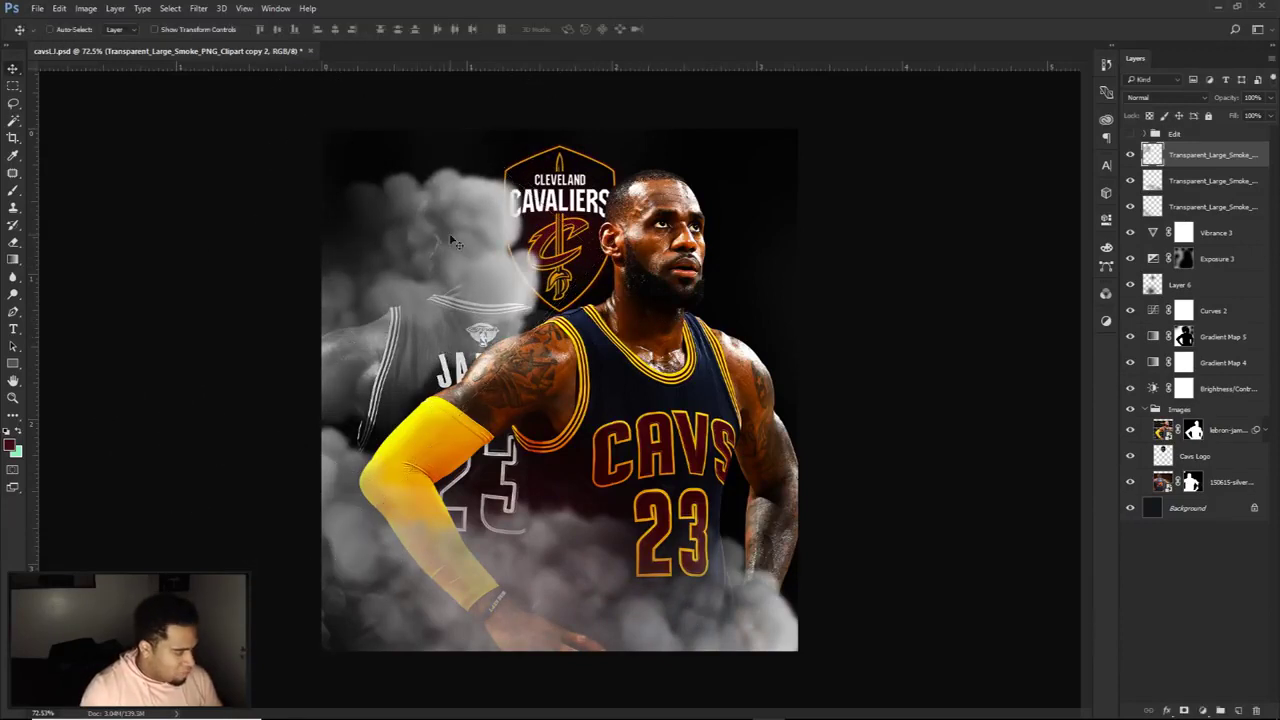
pyautogui.moveTo(537, 171)
pyautogui.mouseDown()
pyautogui.moveTo(467, 155)
pyautogui.moveTo(569, 200)
pyautogui.moveTo(599, 240)
pyautogui.moveTo(589, 330)
pyautogui.mouseUp()
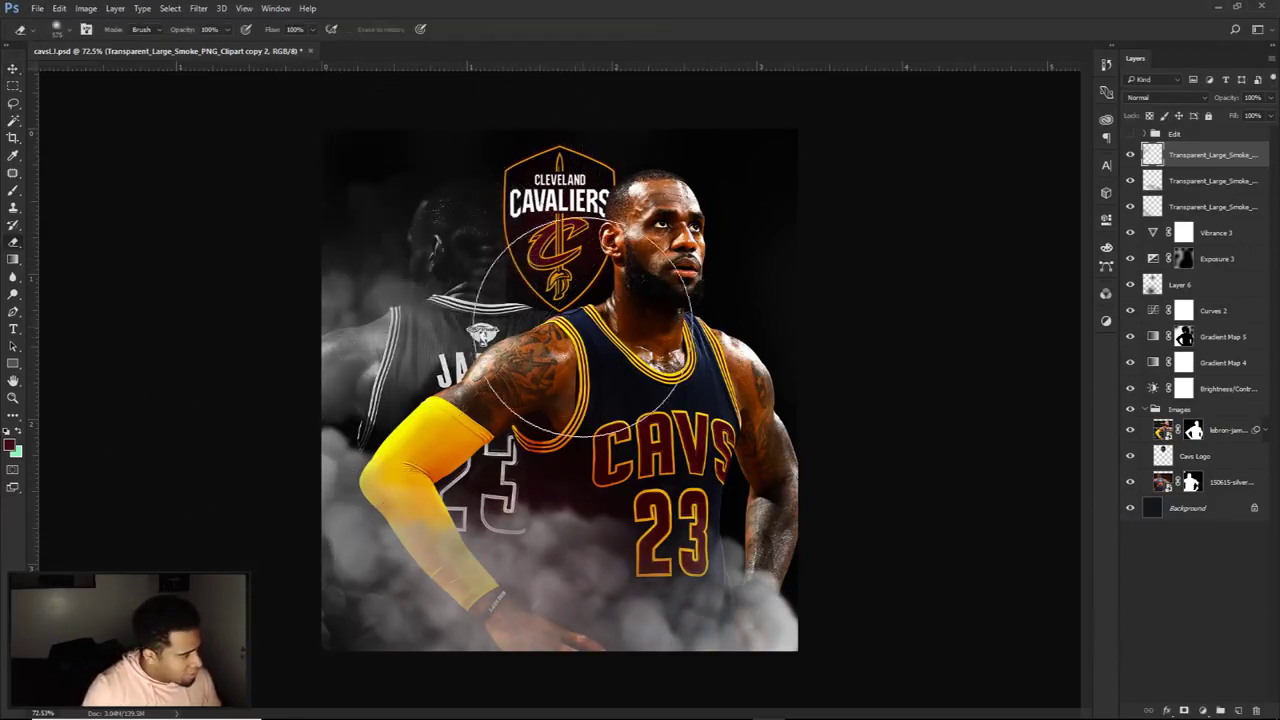
# Step: Duplicate the smoke into the upper-right background, transform it, and erase it softly around the front player's face and the logo
pyautogui.press('v')
pyautogui.moveTo(409, 427); pyautogui.dragTo(740, 276)
pyautogui.hotkey('ctrl', 't')
pyautogui.moveTo(525, 392); pyautogui.dragTo(364, 232)
pyautogui.moveTo(676, 207); pyautogui.dragTo(736, 209)
pyautogui.press('Return')
pyautogui.press('e')
pyautogui.moveTo(808, 283)
pyautogui.mouseDown()
pyautogui.moveTo(748, 230)
pyautogui.moveTo(718, 262)
pyautogui.mouseUp()
pyautogui.hotkey('ctrl', 'z')
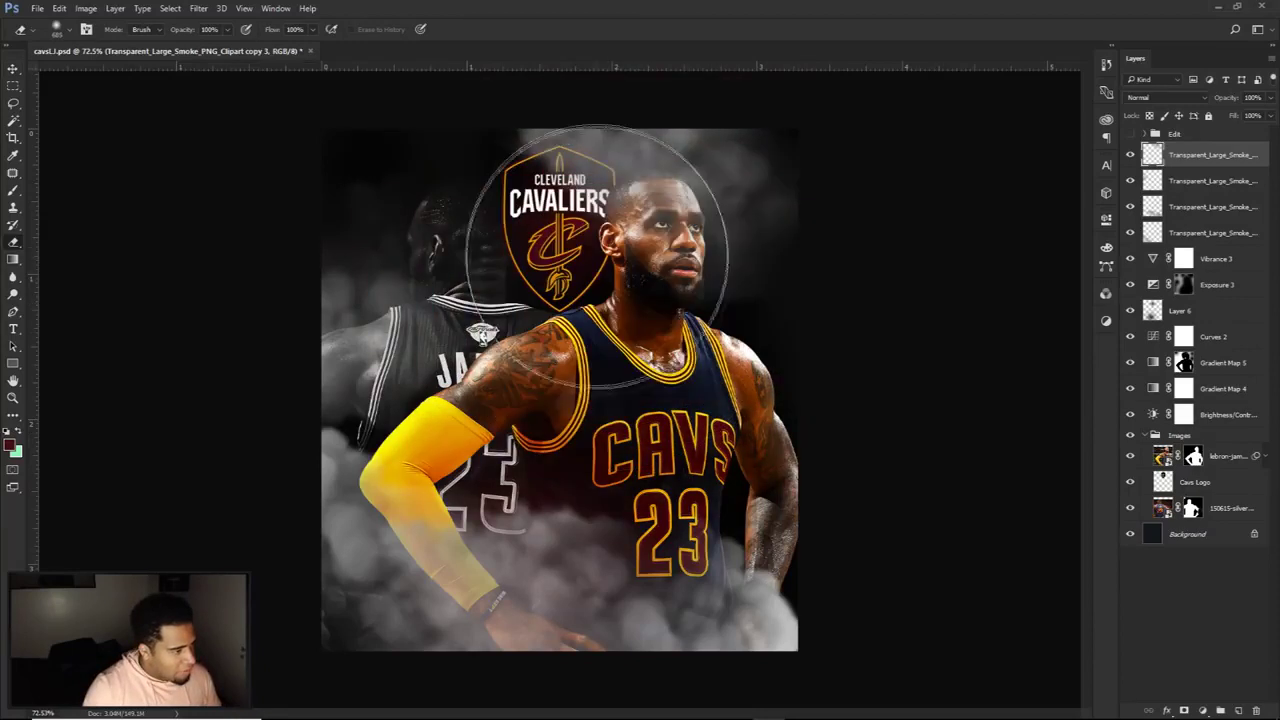
pyautogui.press('v')
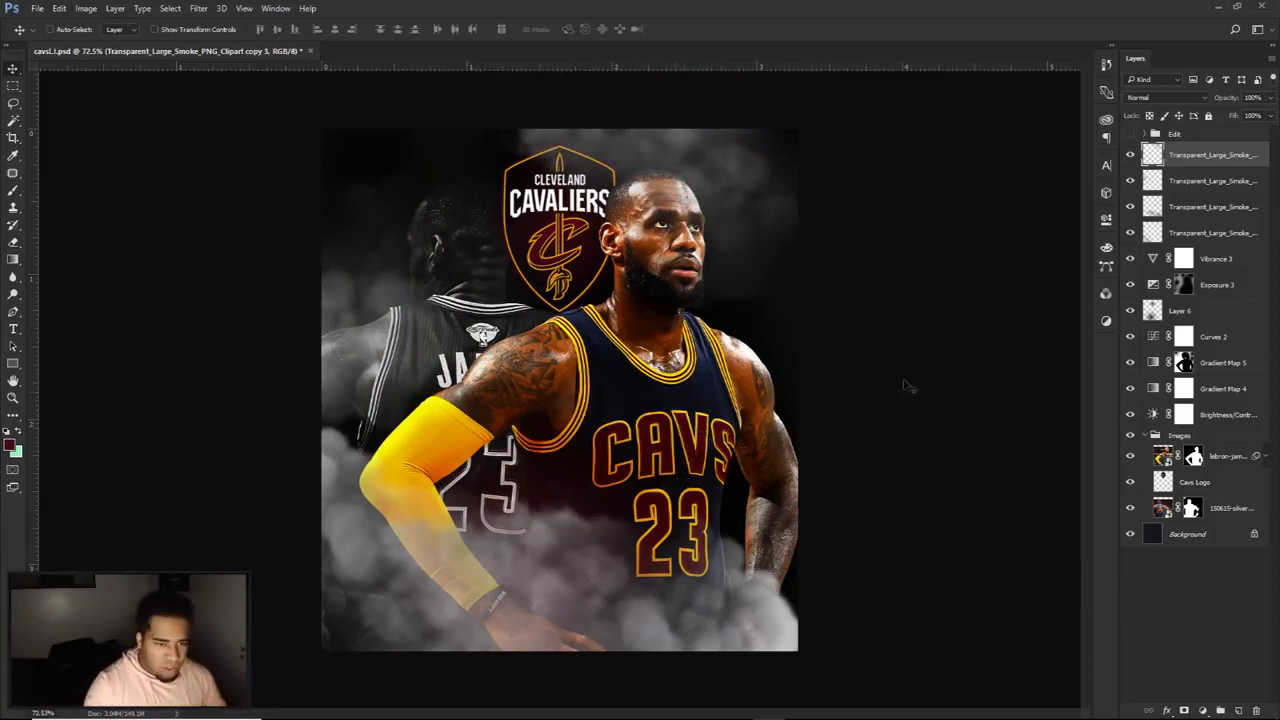
# Step: Group the four smoke layers below the Edit group
pyautogui.keyDown('shift'); pyautogui.click(1216, 232); pyautogui.keyUp('shift')
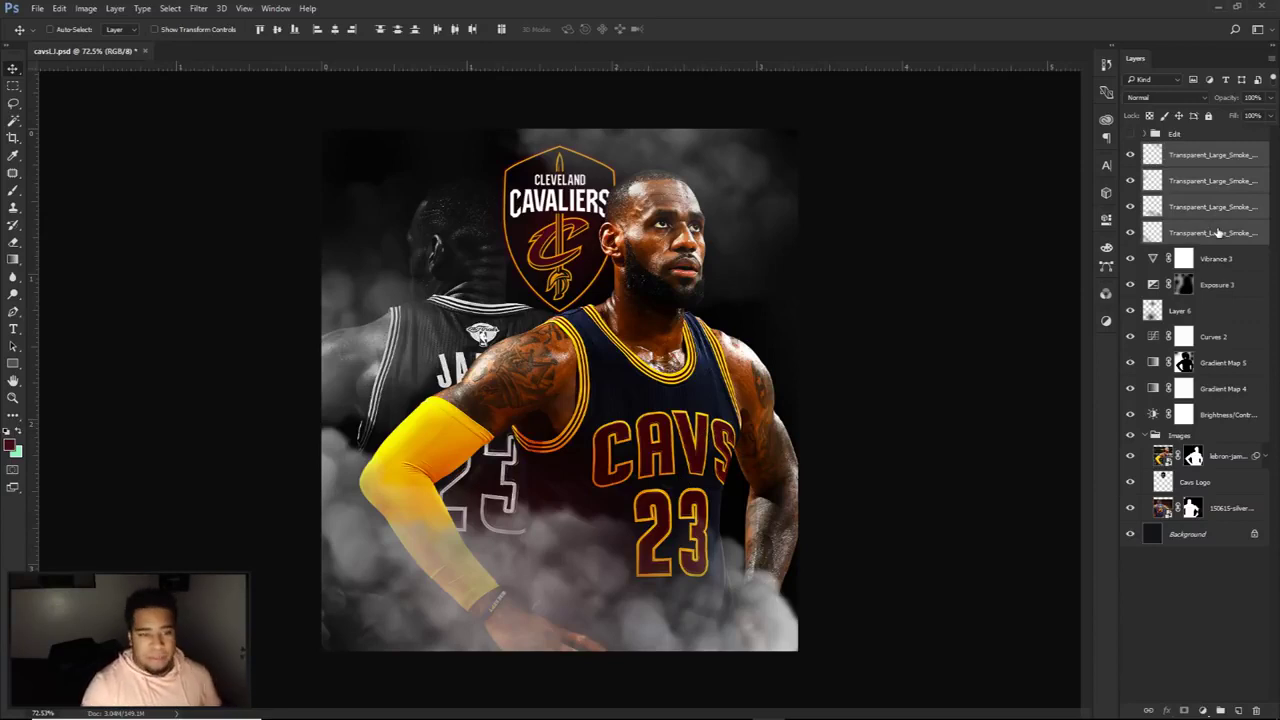
pyautogui.hotkey('ctrl', 'g')
pyautogui.doubleClick(1185, 150)
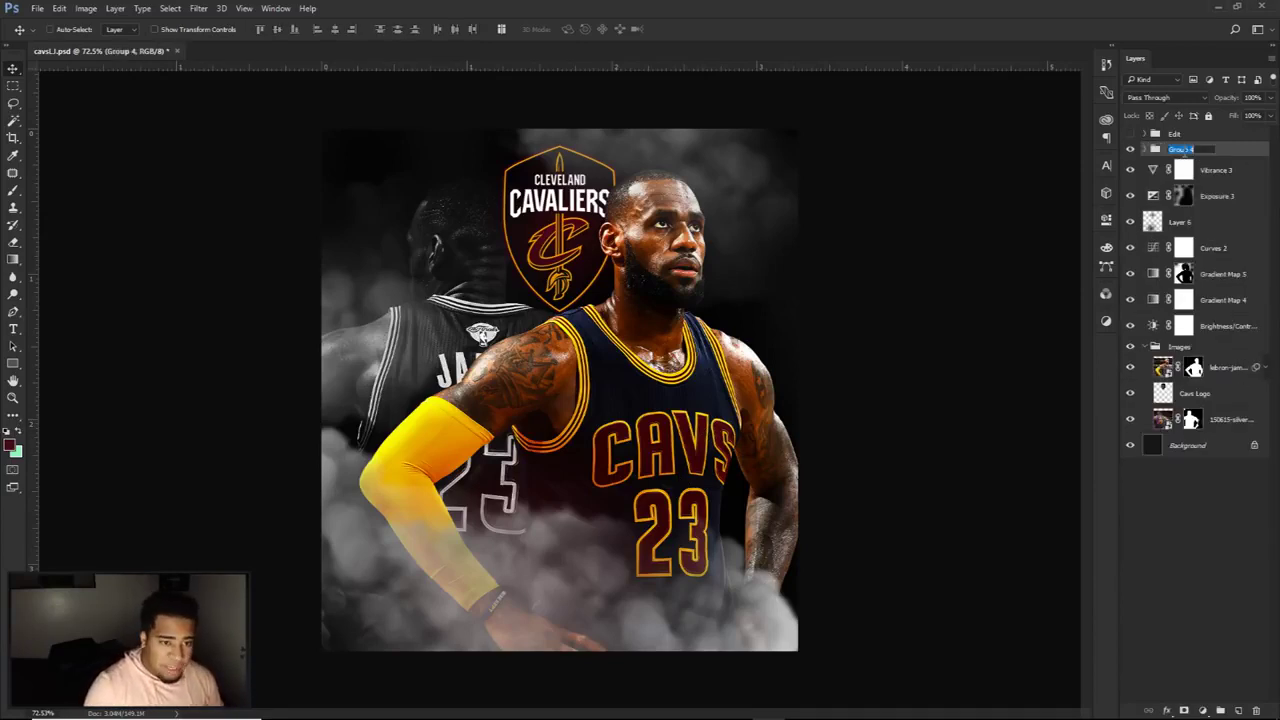
pyautogui.click(1145, 149)
pyautogui.click(1145, 149)
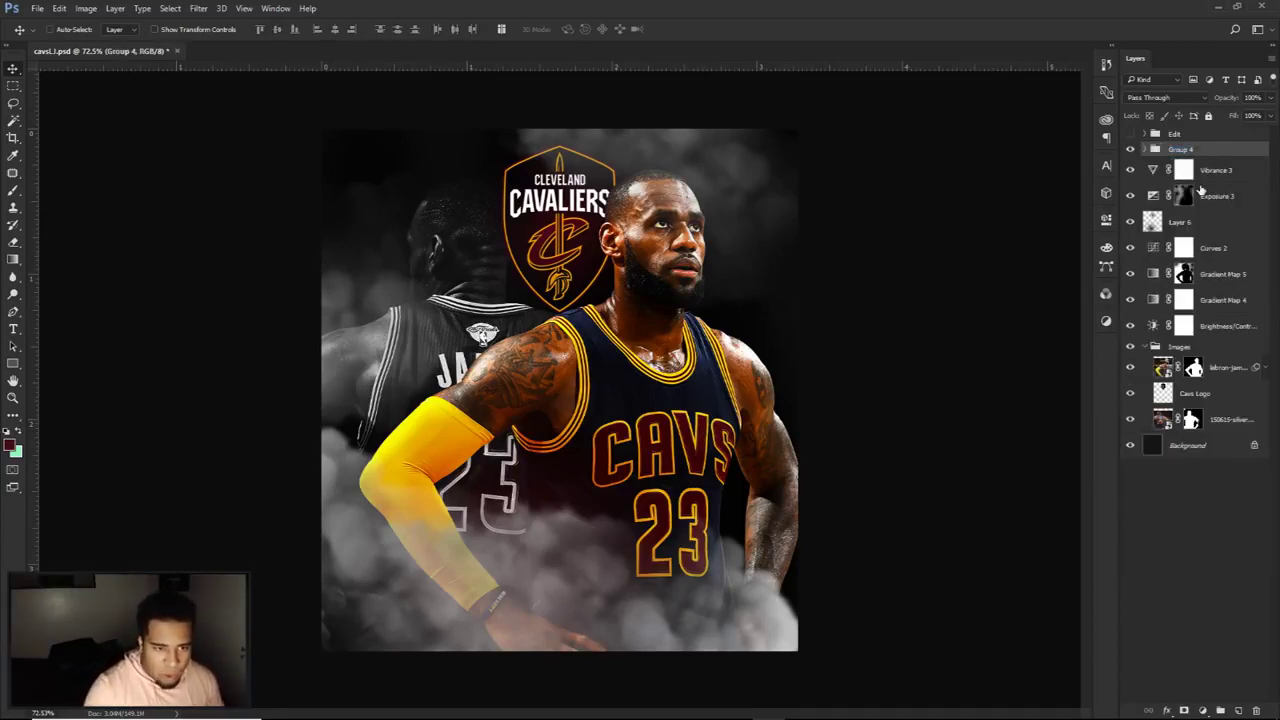
pyautogui.click(1215, 178)
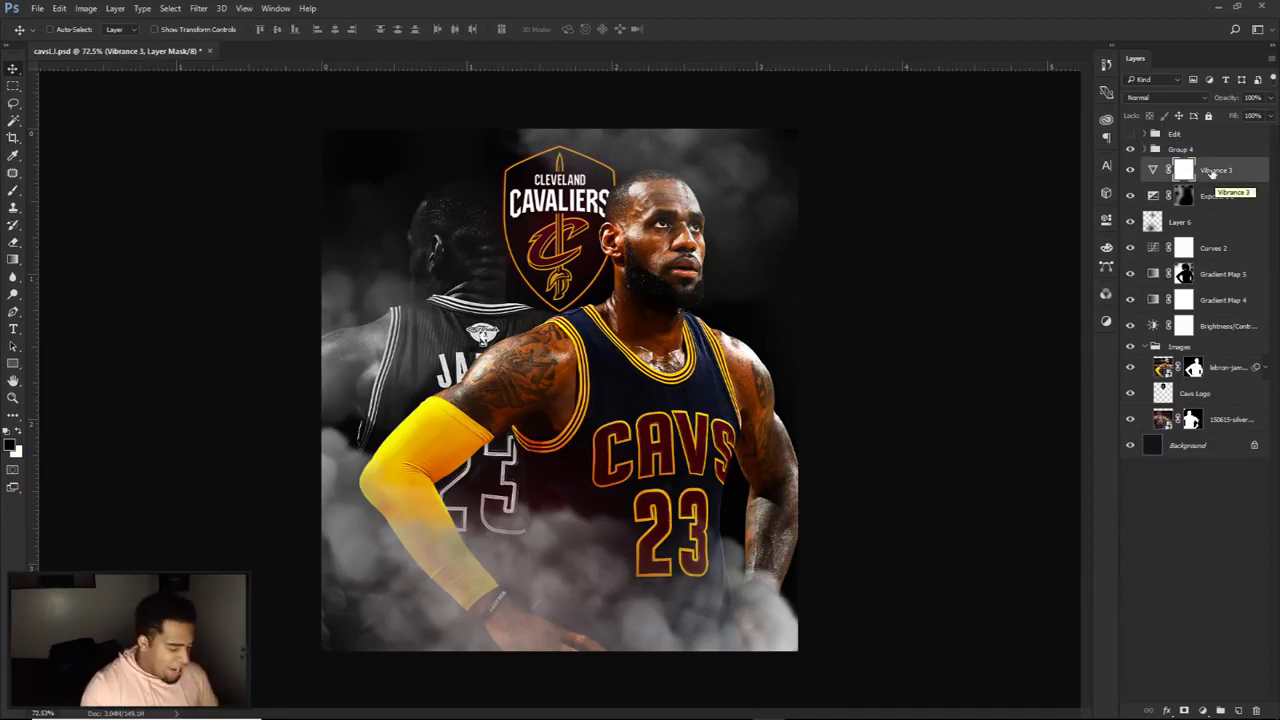
pyautogui.keyDown('shift'); pyautogui.click(1212, 328); pyautogui.keyUp('shift')
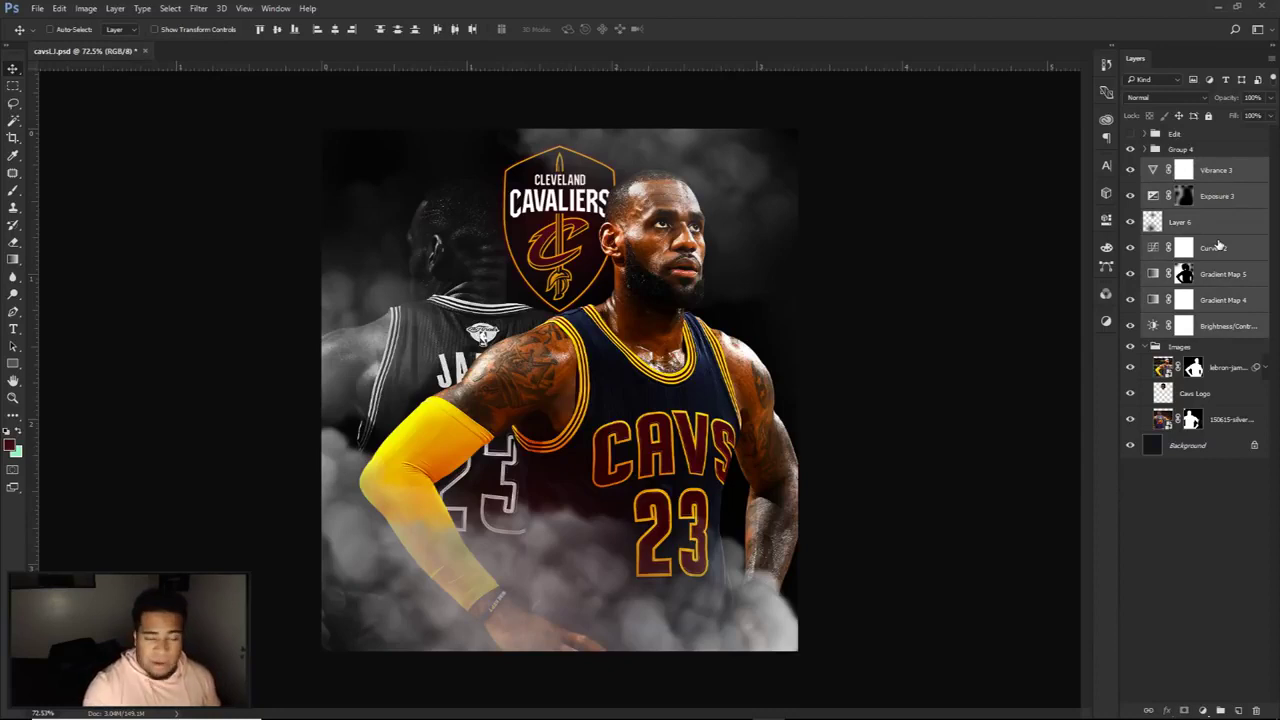
# Step: Add an Exposure adjustment layer above the smoke group and clip it to the group
pyautogui.click(1178, 150)
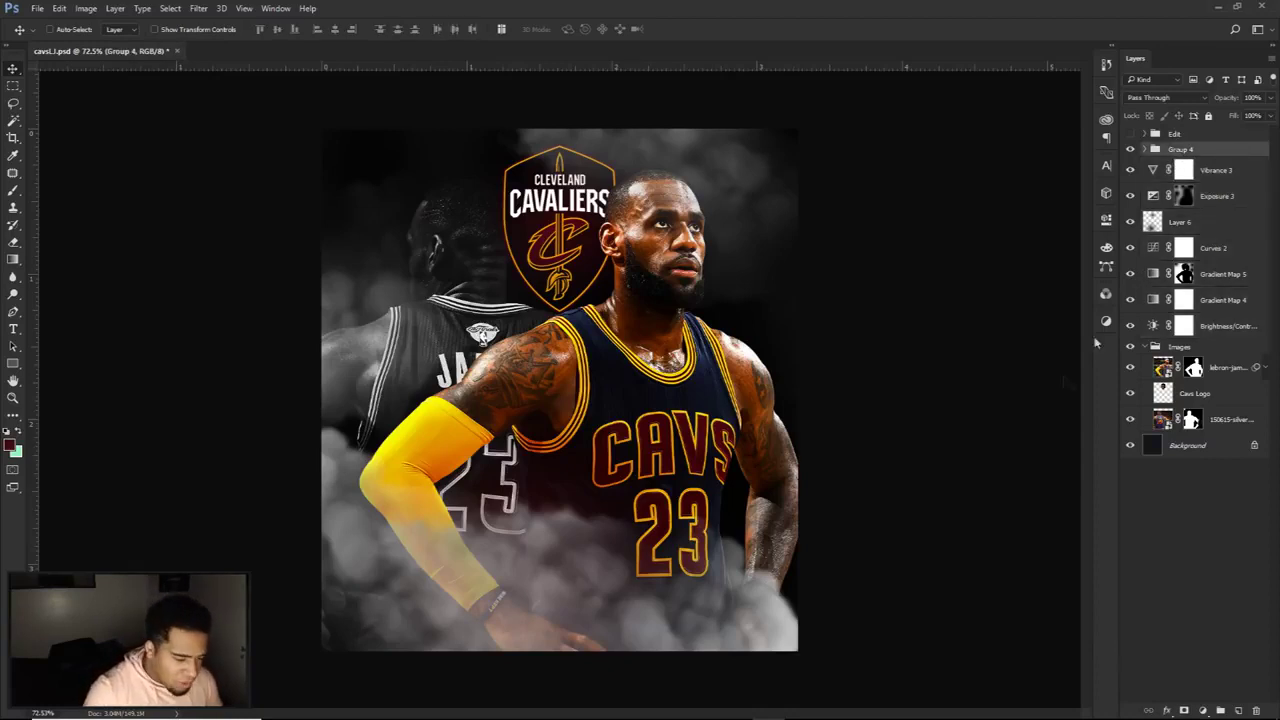
pyautogui.click(1203, 711)
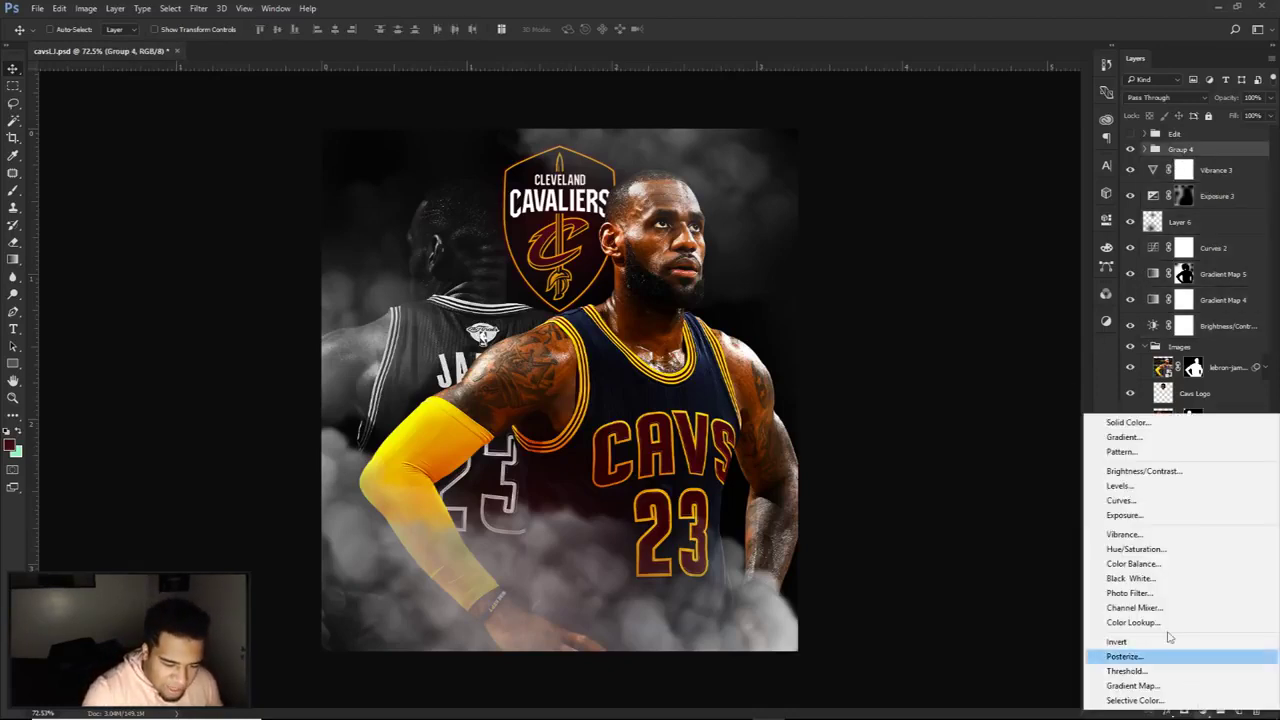
pyautogui.click(1125, 515)
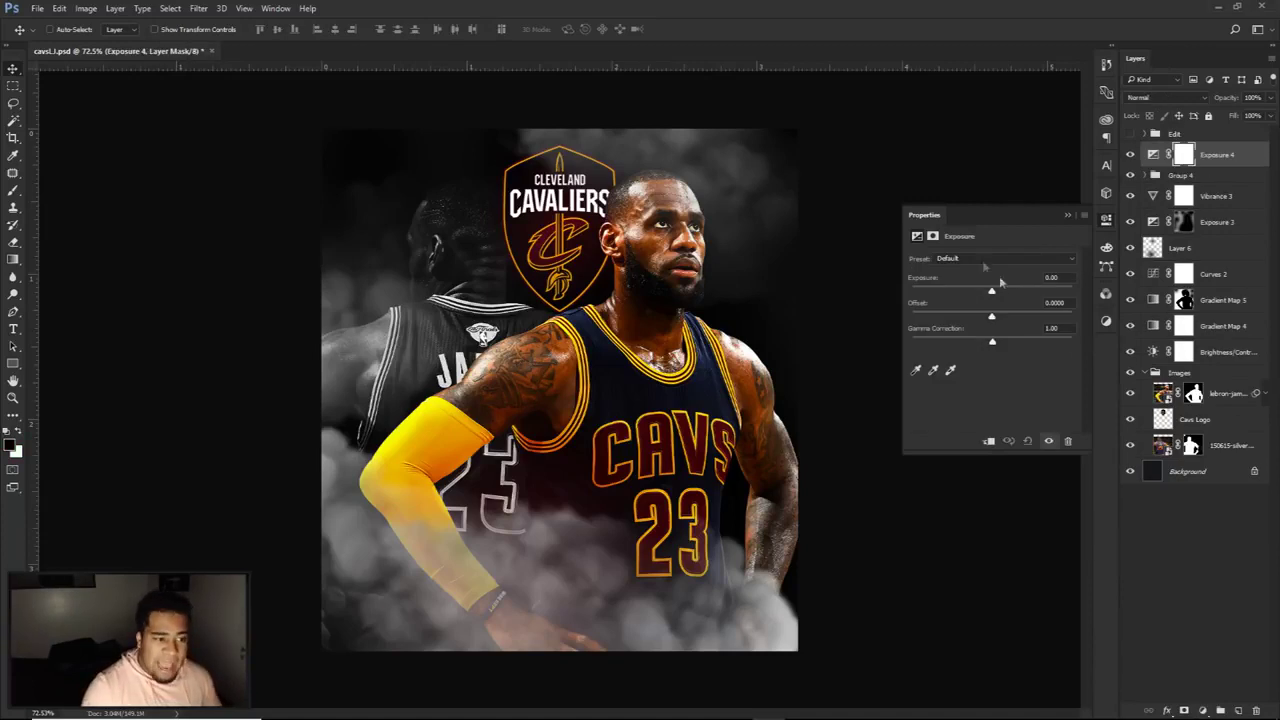
pyautogui.rightClick(1221, 159)
pyautogui.click(1107, 350)
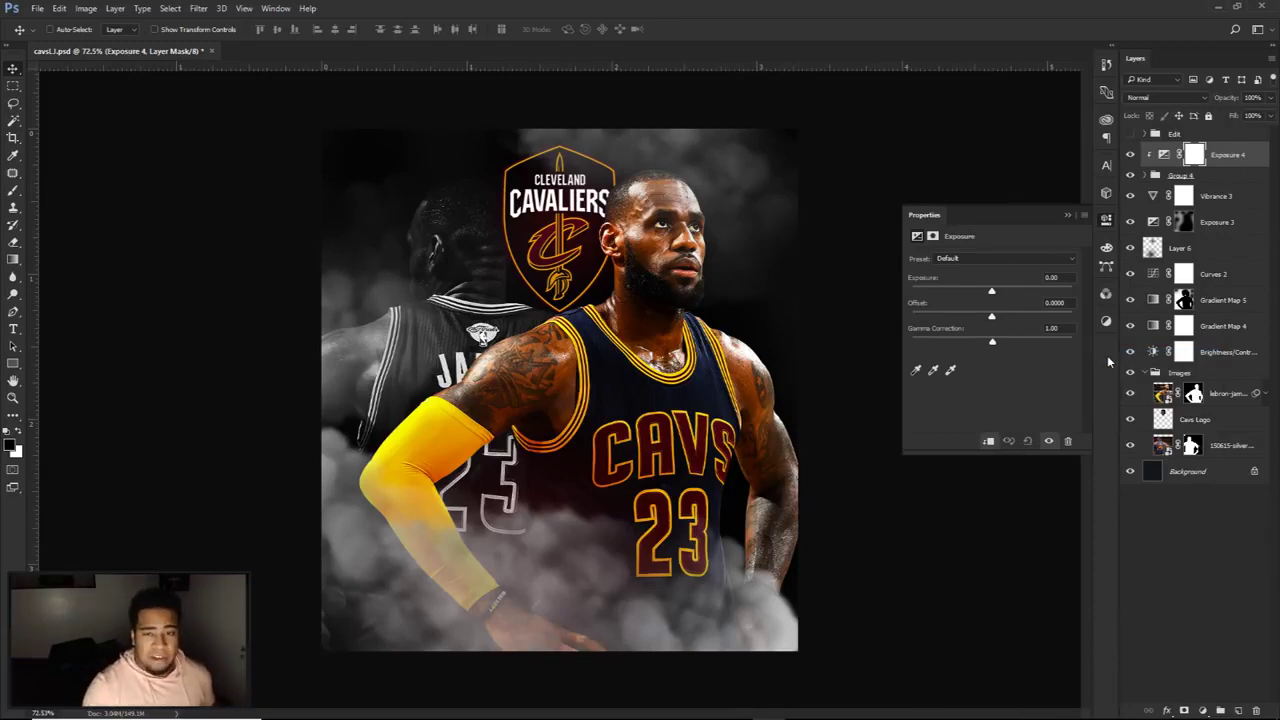
# Step: Compare the poster with the smoke group hidden and shown, with the group's layers expanded
pyautogui.click(1157, 175)
pyautogui.click(1130, 175)
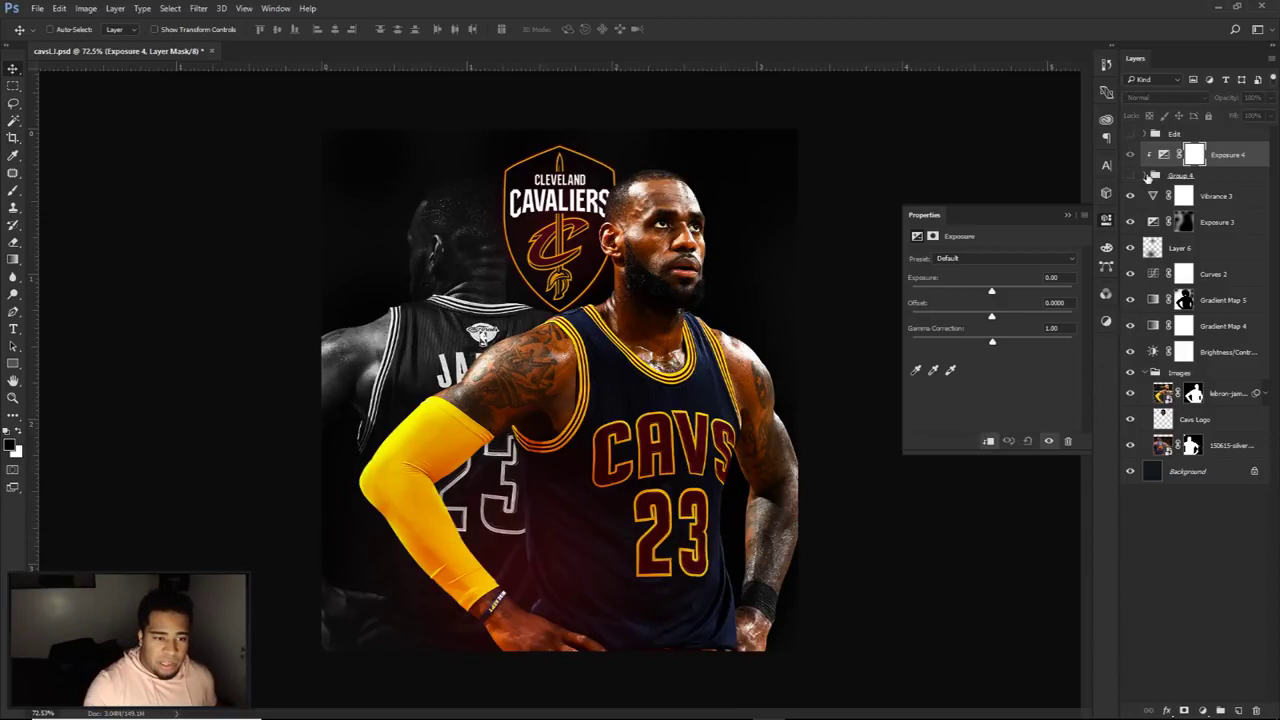
pyautogui.click(1130, 176)
# Step: Try moving the upper-right smoke layer down toward the front player's chest, and undo the move
pyautogui.click(1203, 197)
pyautogui.moveTo(731, 222); pyautogui.dragTo(673, 362)
pyautogui.hotkey('ctrl', 'z')
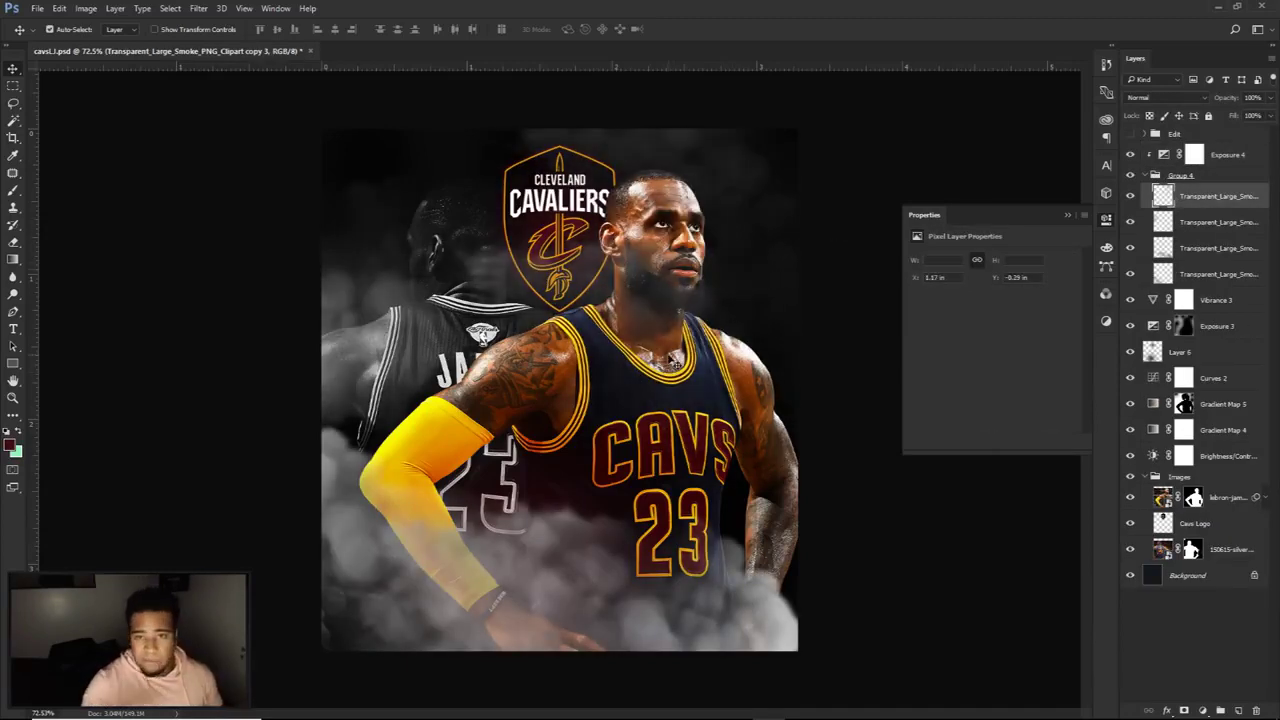
pyautogui.click(1106, 219)
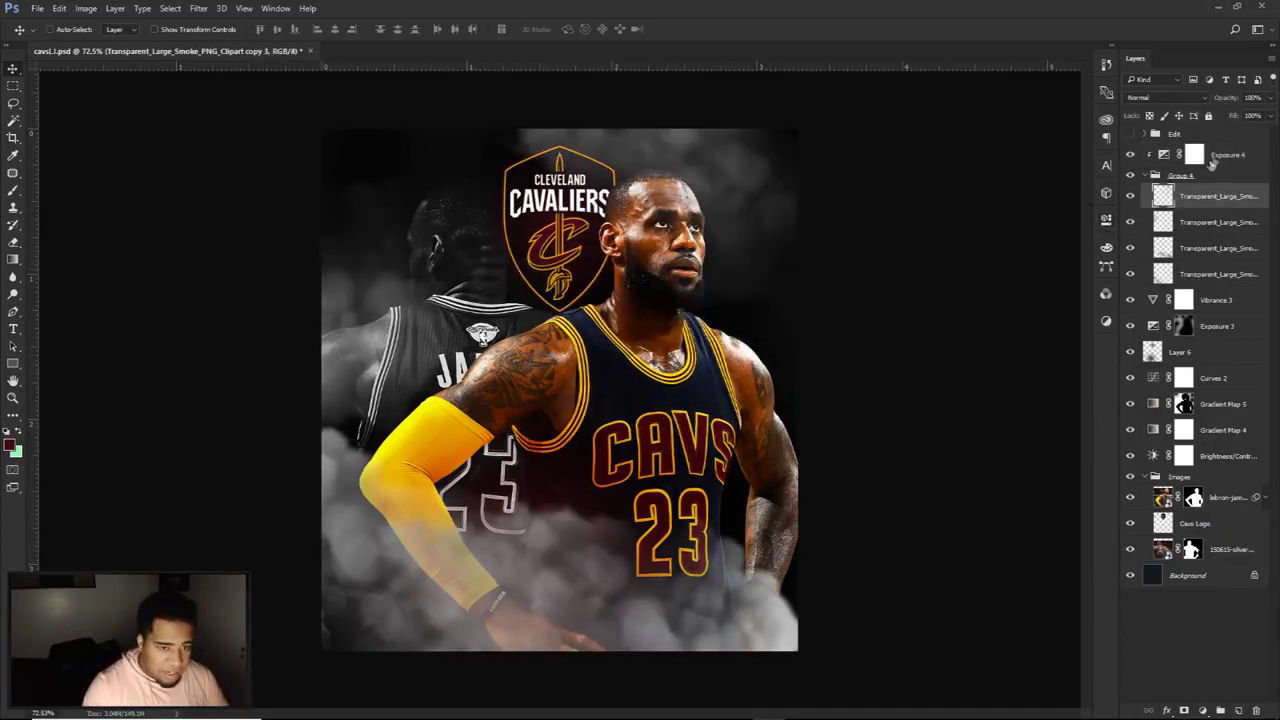
# Step: Set the clipped Exposure layer's exposure to 1.05
pyautogui.click(1167, 155)
pyautogui.doubleClick(1165, 155)
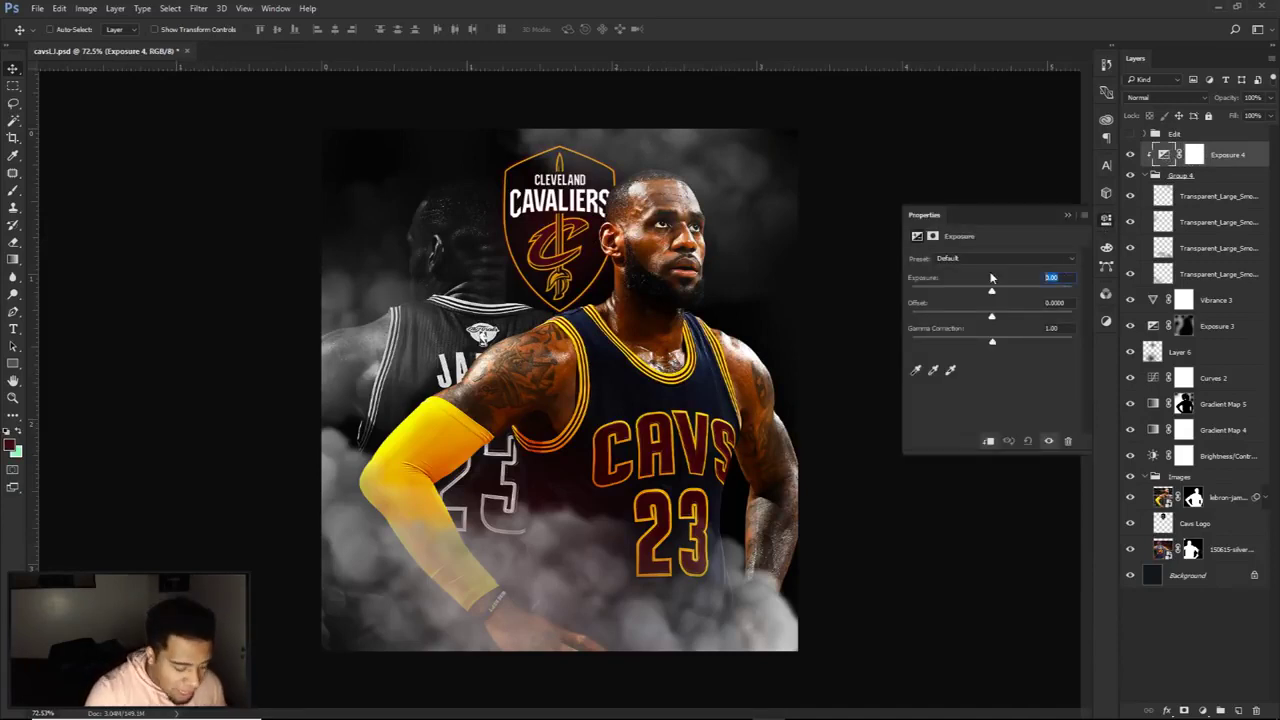
pyautogui.write('1.5')
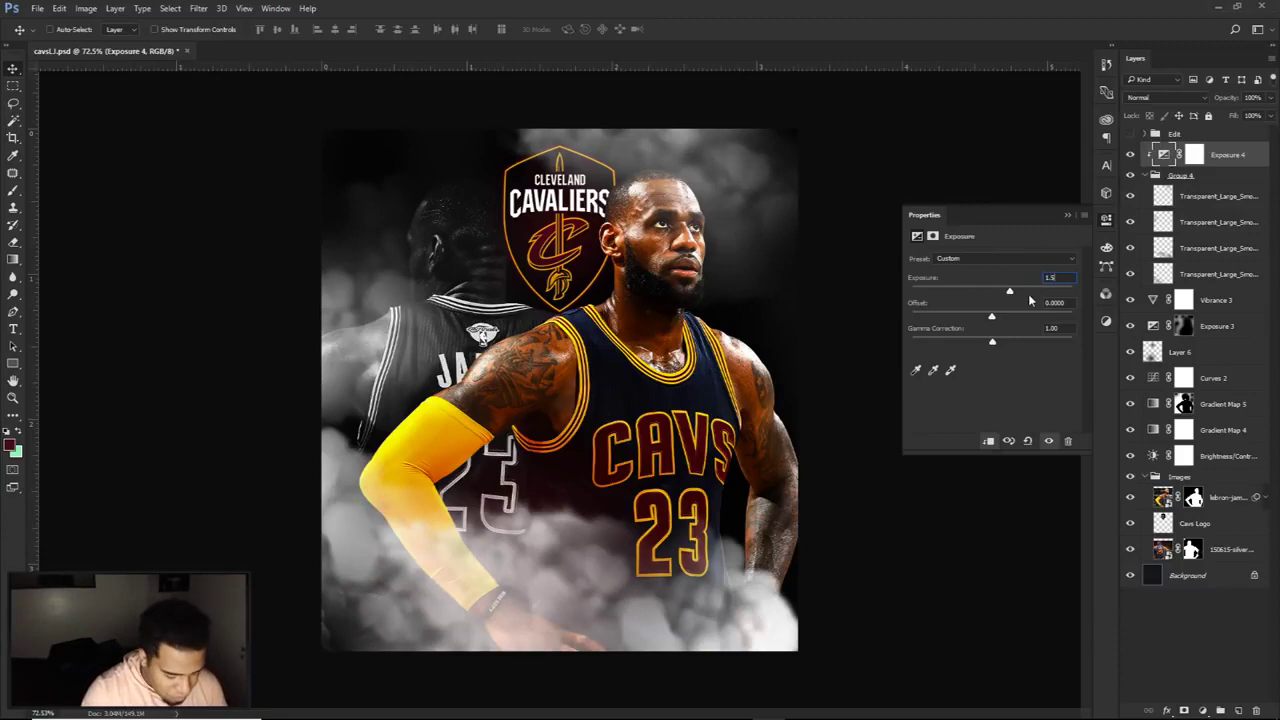
pyautogui.press('BackSpace')
pyautogui.write('05')
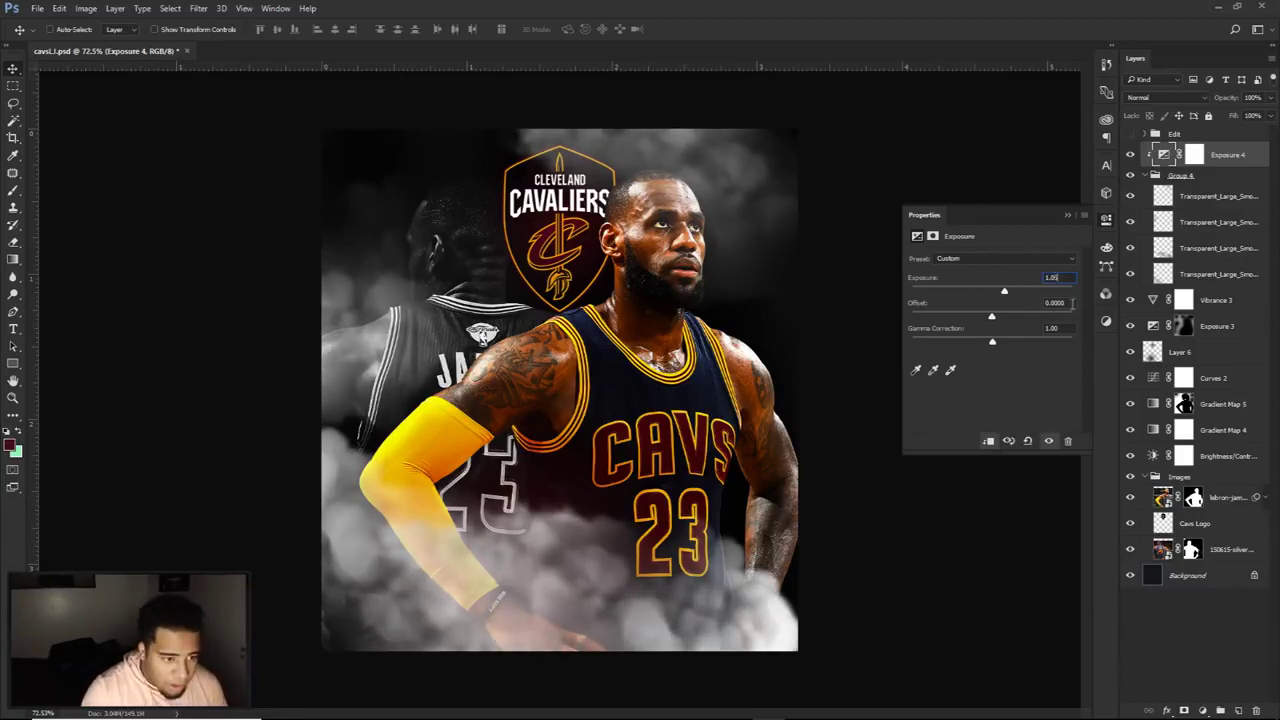
# Step: Set the clipped Exposure layer's offset to -0.0333 and gamma correction to 0.56
pyautogui.press('Tab')
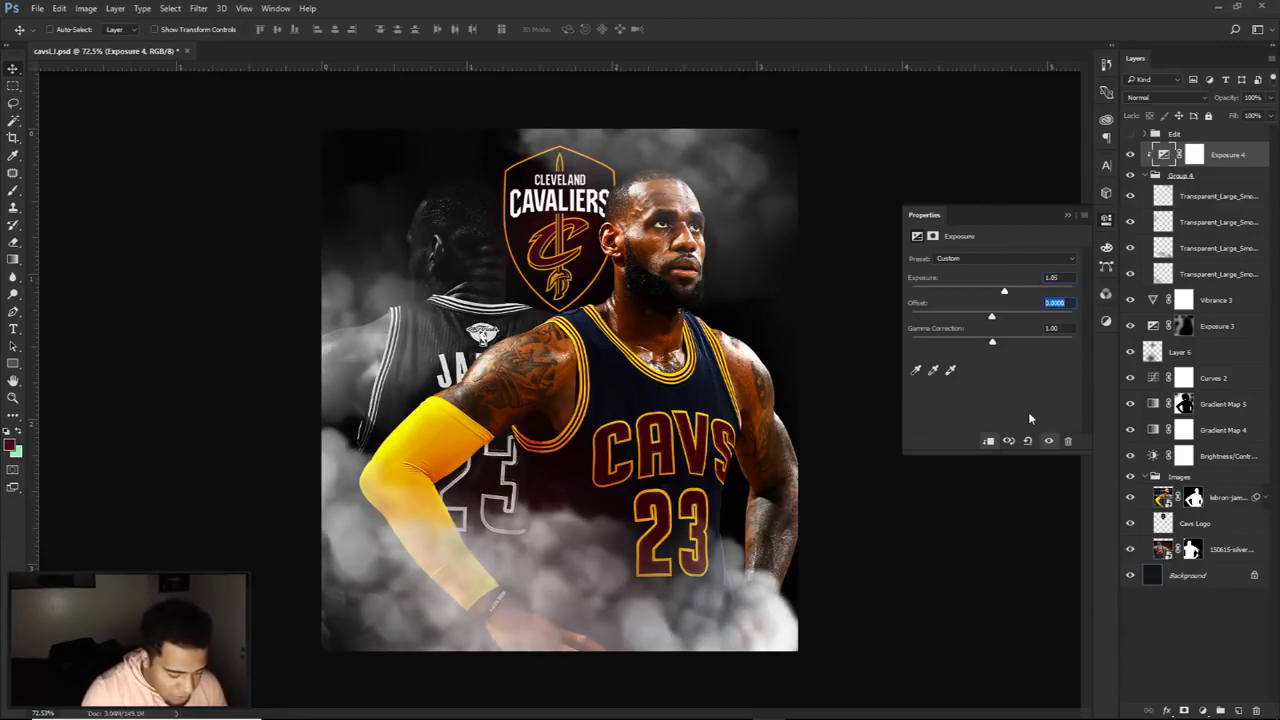
pyautogui.press('BackSpace')
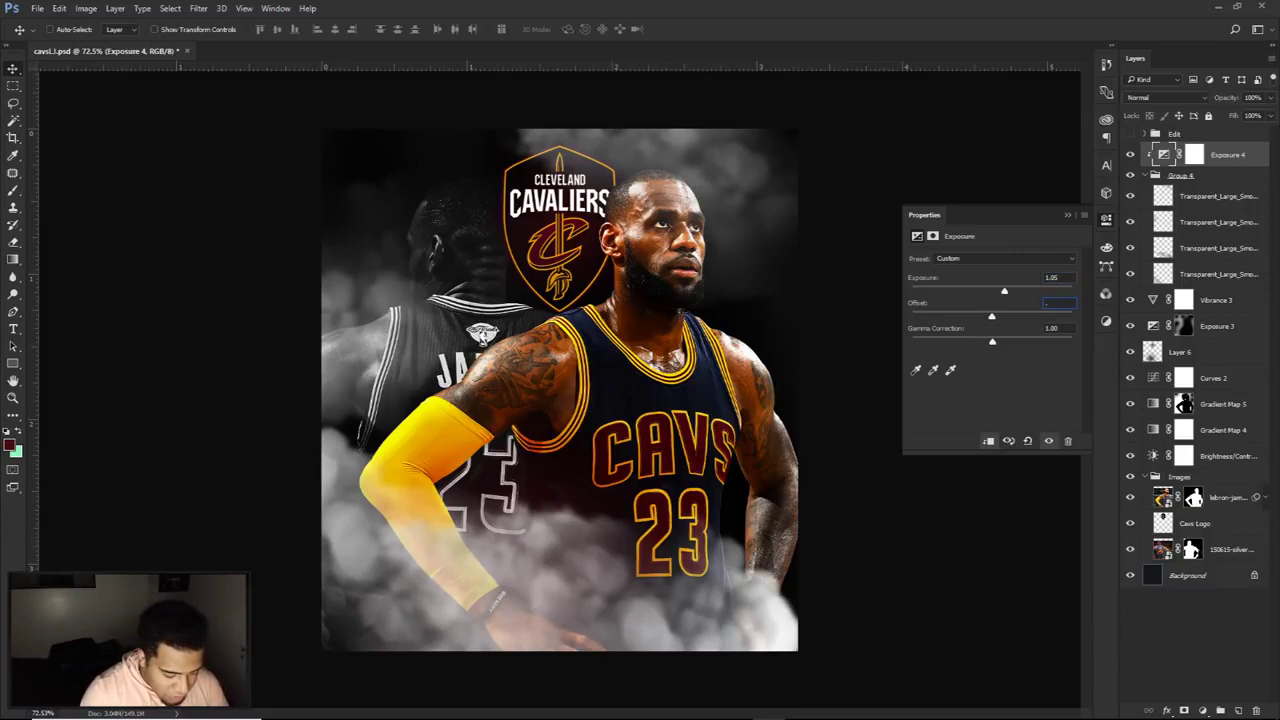
pyautogui.write('.0333')
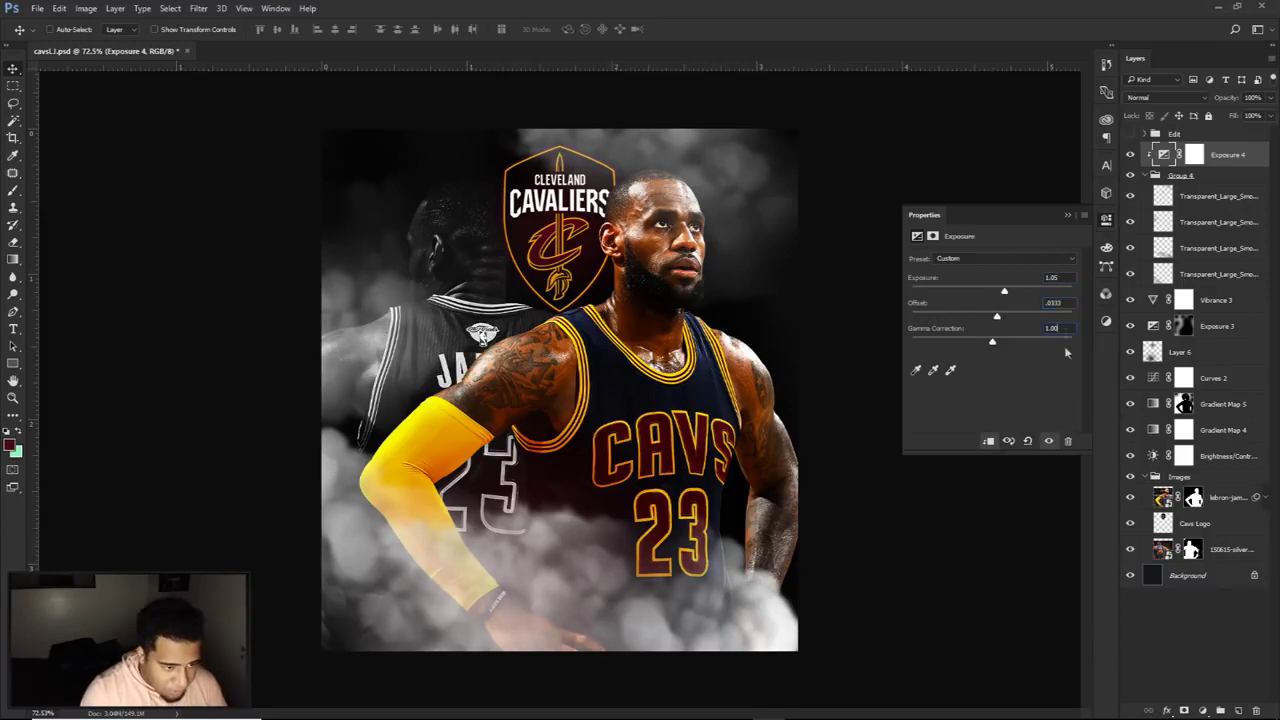
pyautogui.press('Tab')
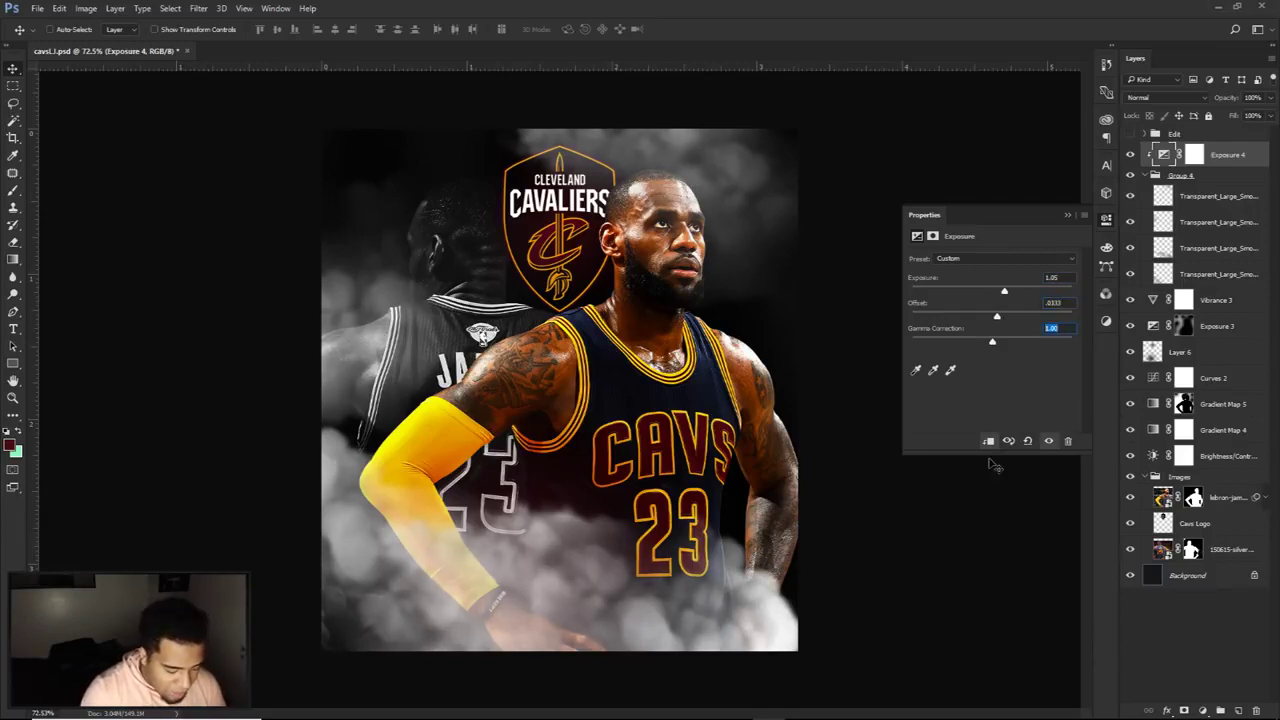
pyautogui.press('BackSpace')
pyautogui.write('.5')
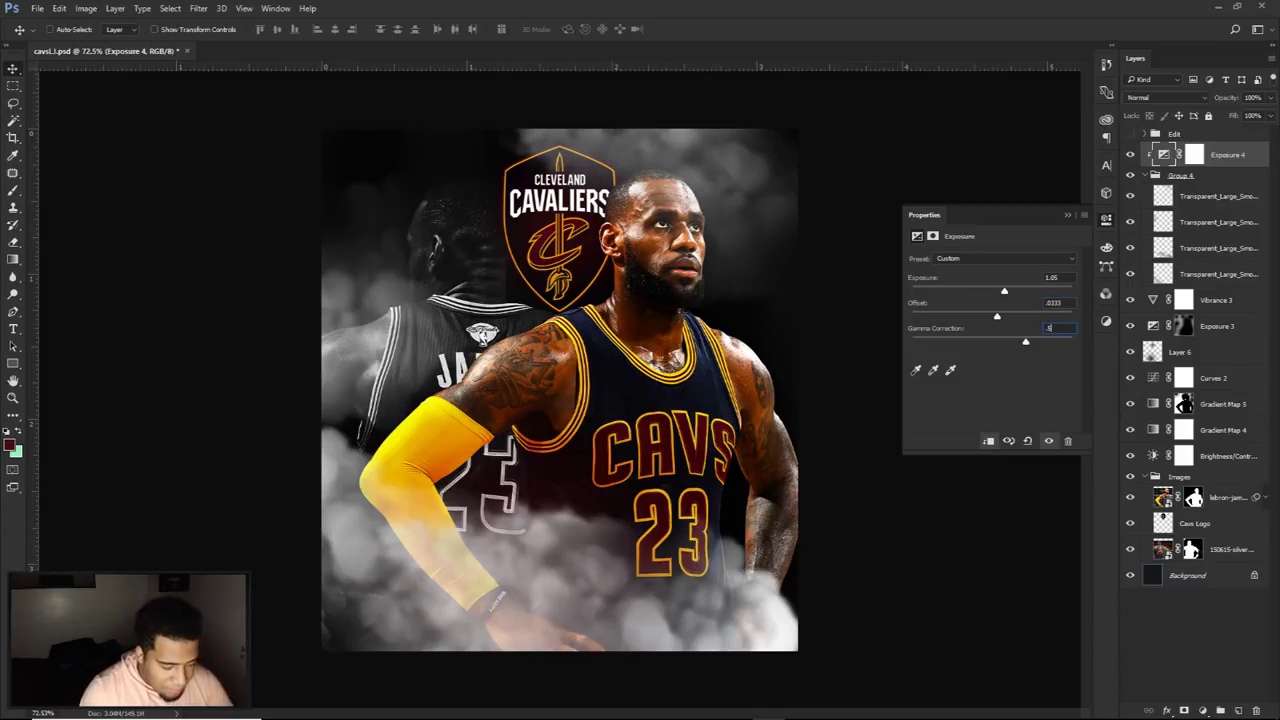
pyautogui.write('6')
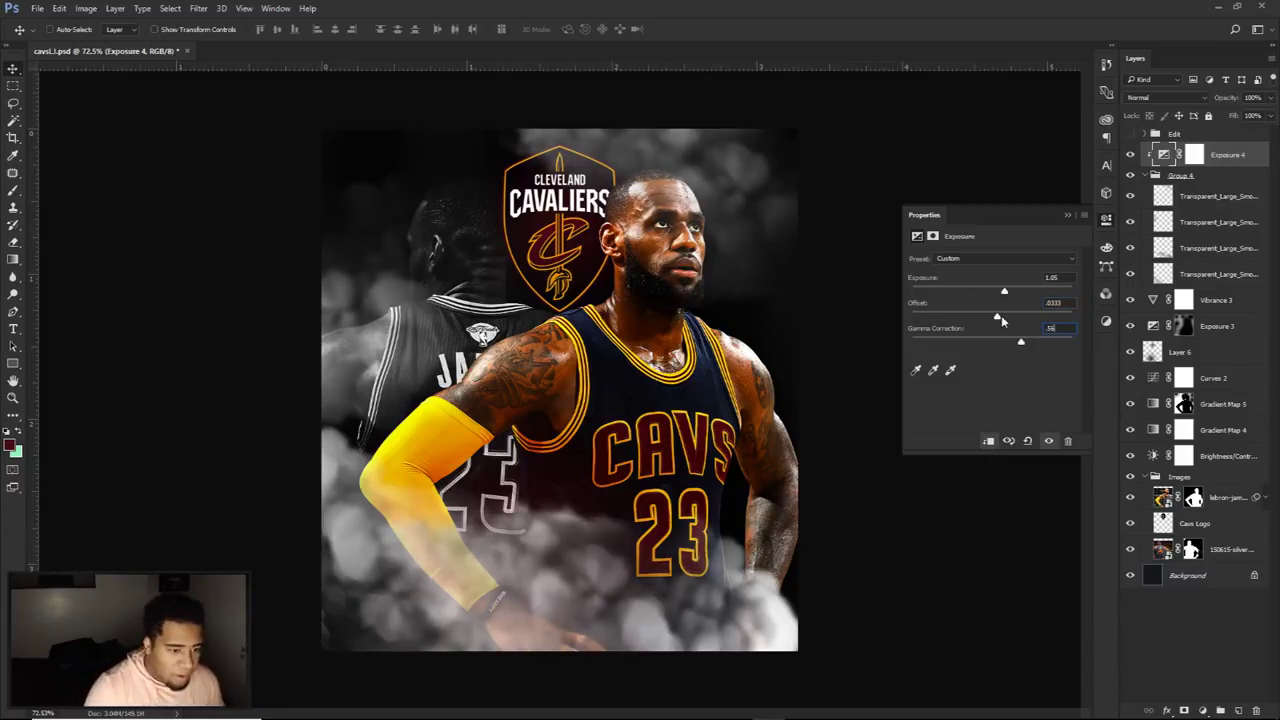
pyautogui.moveTo(1001, 319)
pyautogui.mouseDown()
pyautogui.moveTo(958, 319)
pyautogui.moveTo(988, 327)
pyautogui.mouseUp()
# Step: Compare the smoke with the clipped Exposure adjustment hidden and shown
pyautogui.click(1129, 157)
pyautogui.click(1129, 157)
pyautogui.click(1129, 157)
pyautogui.click(1129, 157)
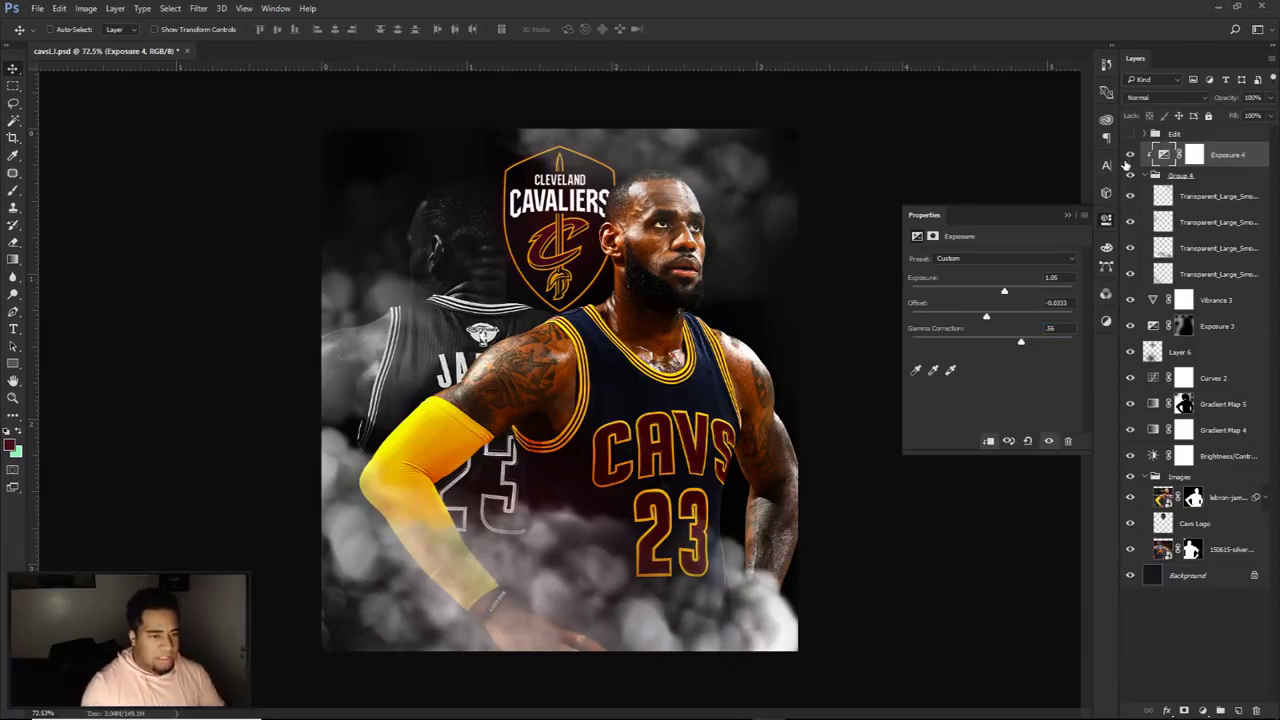
pyautogui.click(1128, 158)
pyautogui.click(1128, 158)
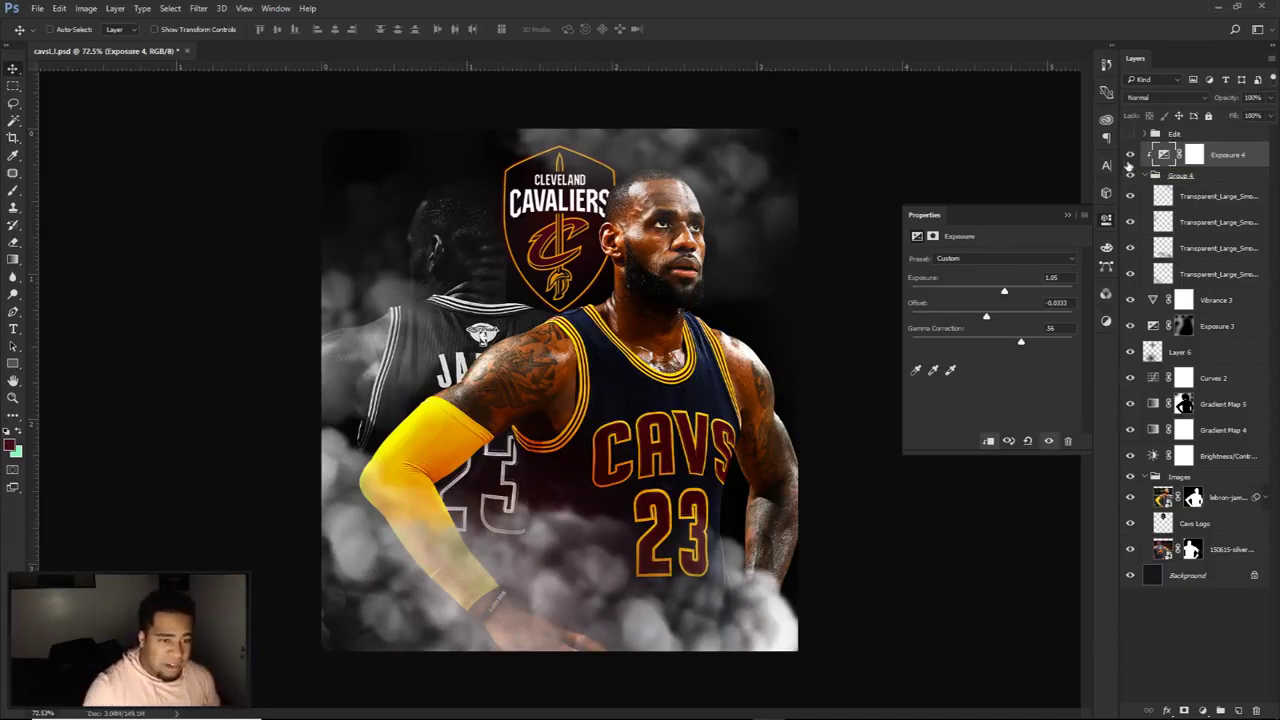
# Step: Erase the heavy smoke beside the front player's head in the poster's upper-right area on the top smoke layer with a large soft Eraser
pyautogui.click(1200, 196)
pyautogui.click(1105, 224)
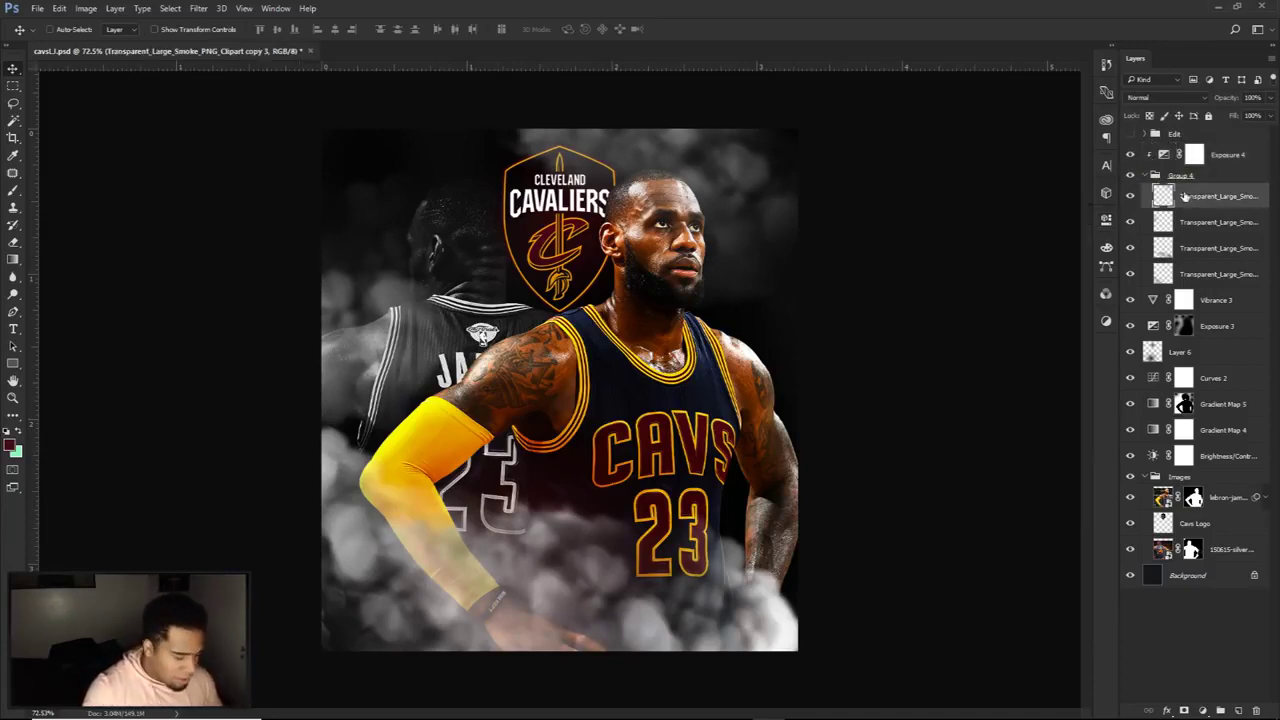
pyautogui.press('e')
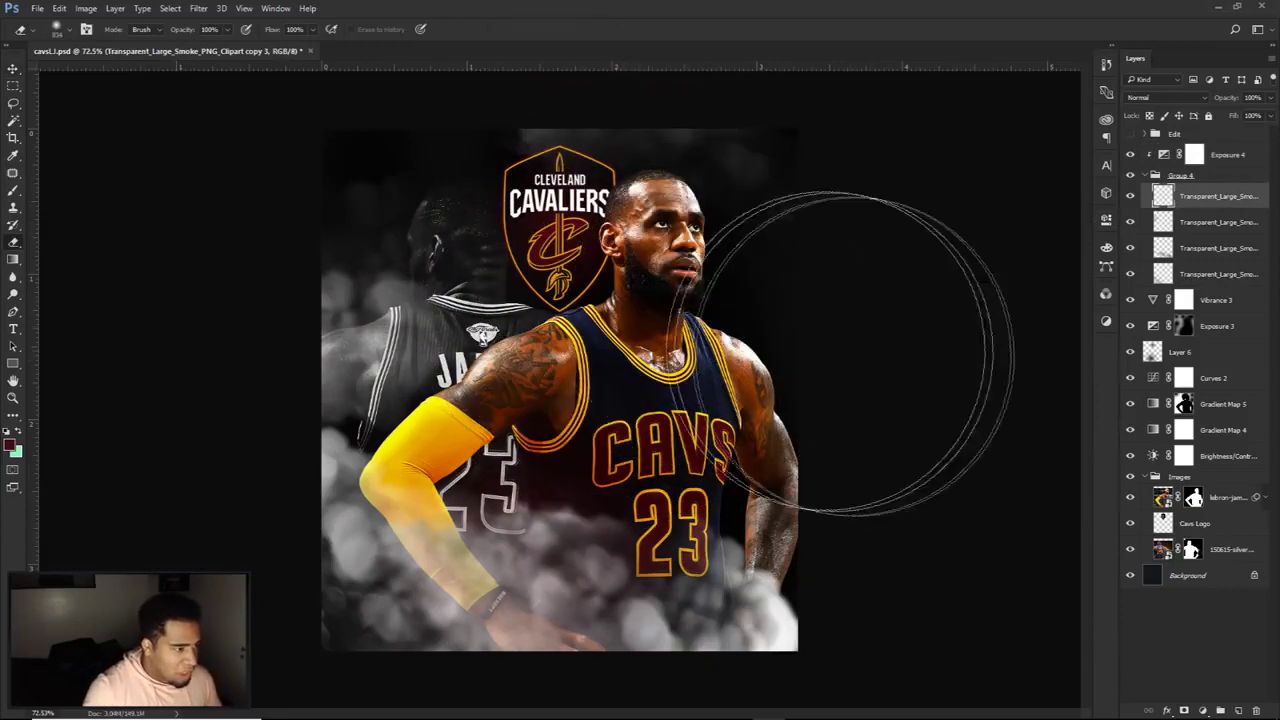
pyautogui.click(1205, 222)
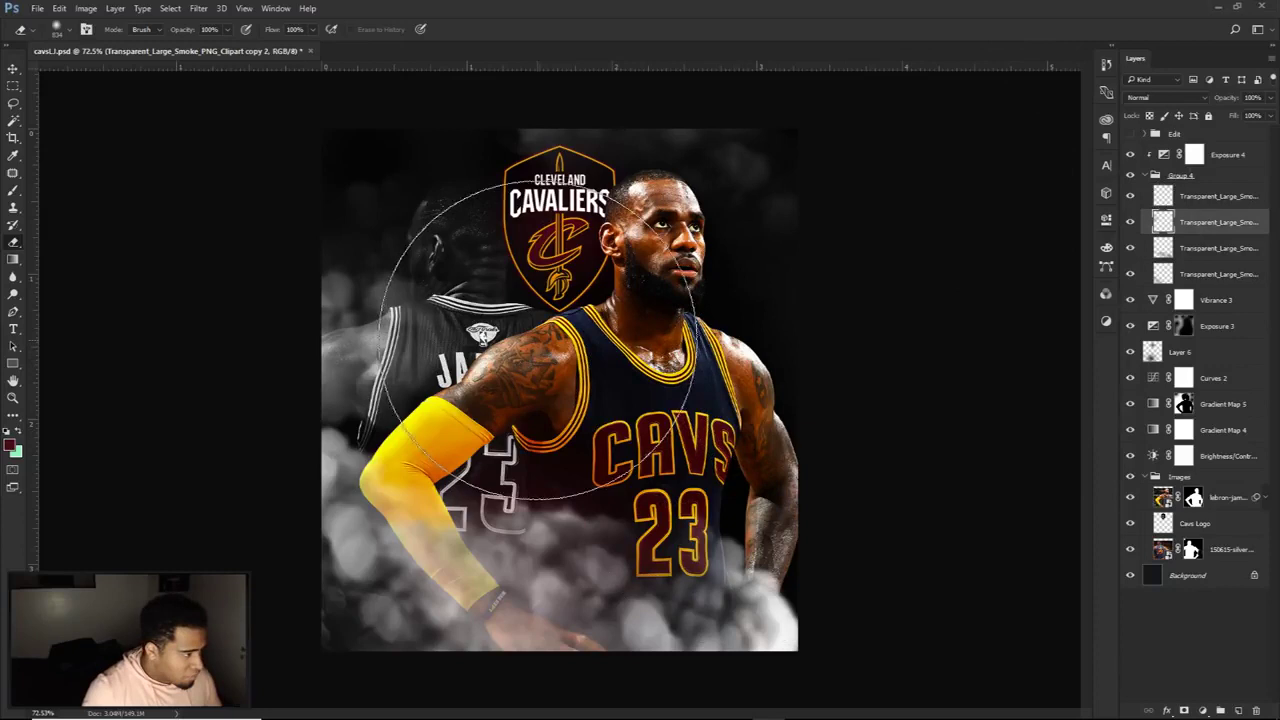
# Step: Erase the dense smoke along the poster's lower right and lower left on the two bottom smoke layers with a large soft Eraser
pyautogui.click(1205, 248)
pyautogui.keyDown('alt'); pyautogui.rightClick(704, 560); pyautogui.keyUp('alt')
pyautogui.scroll(-3, 678, 487)
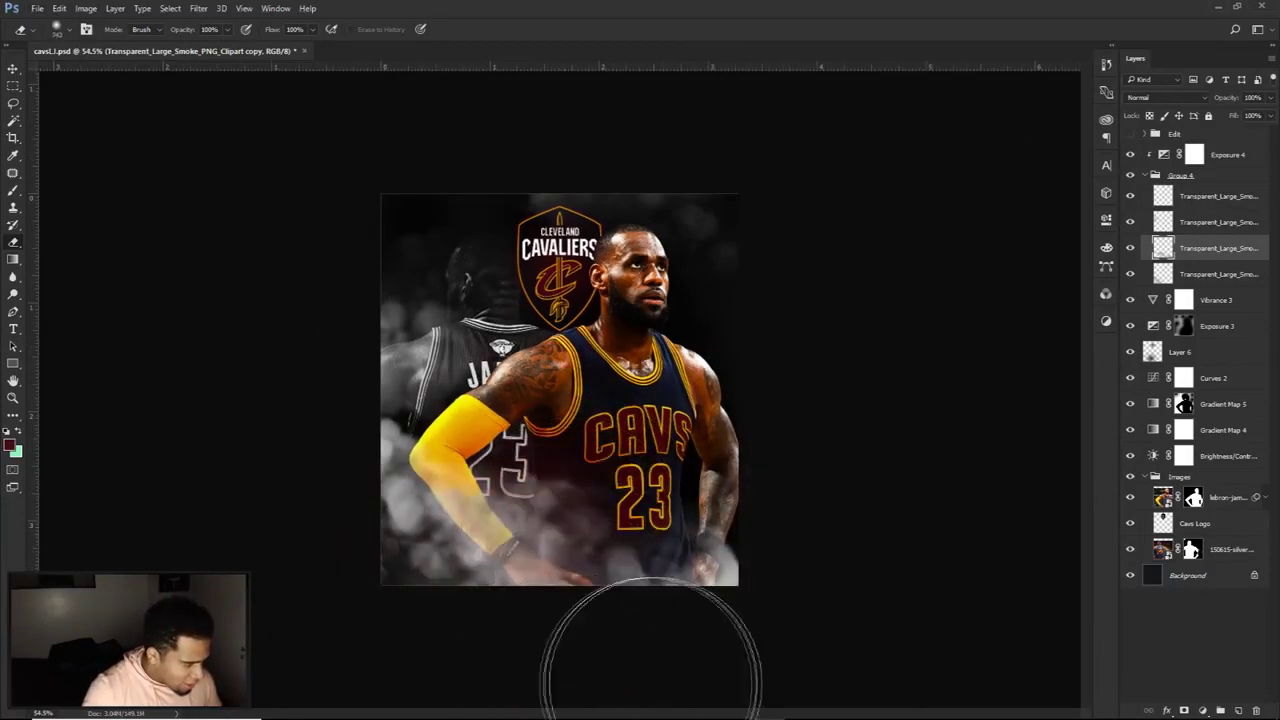
pyautogui.click(1205, 274)
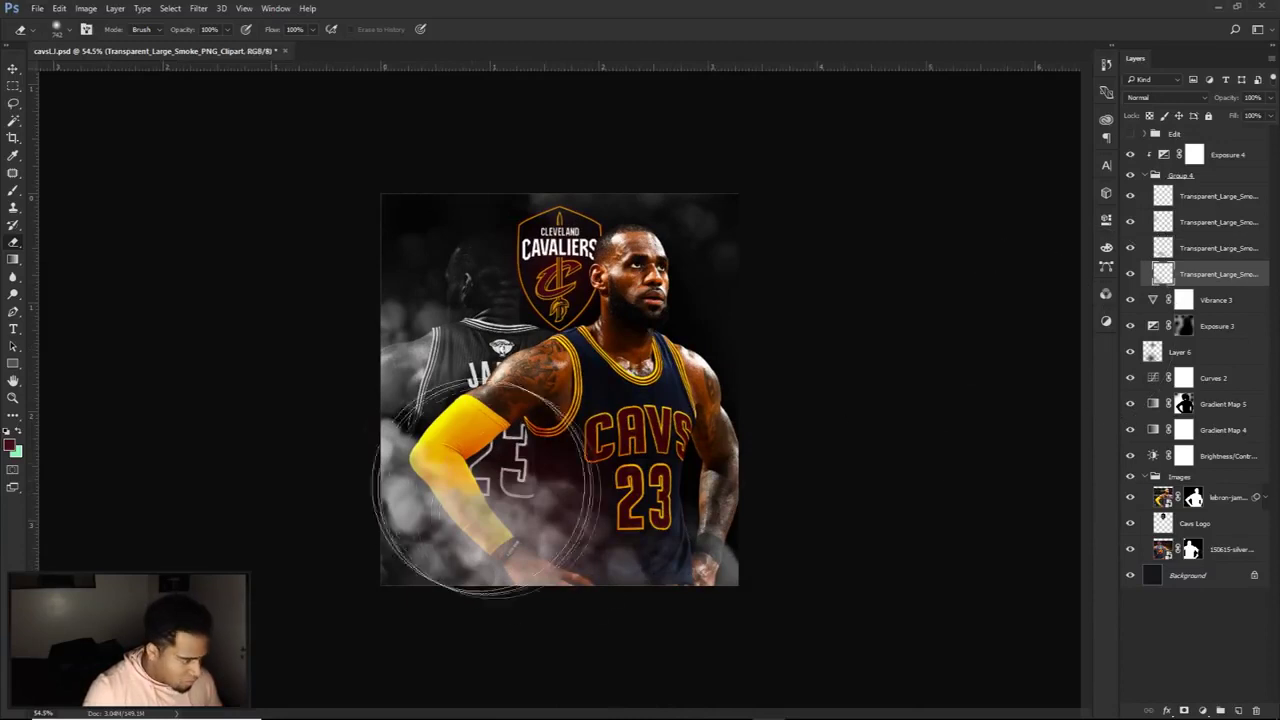
pyautogui.scroll(3, 610, 585)
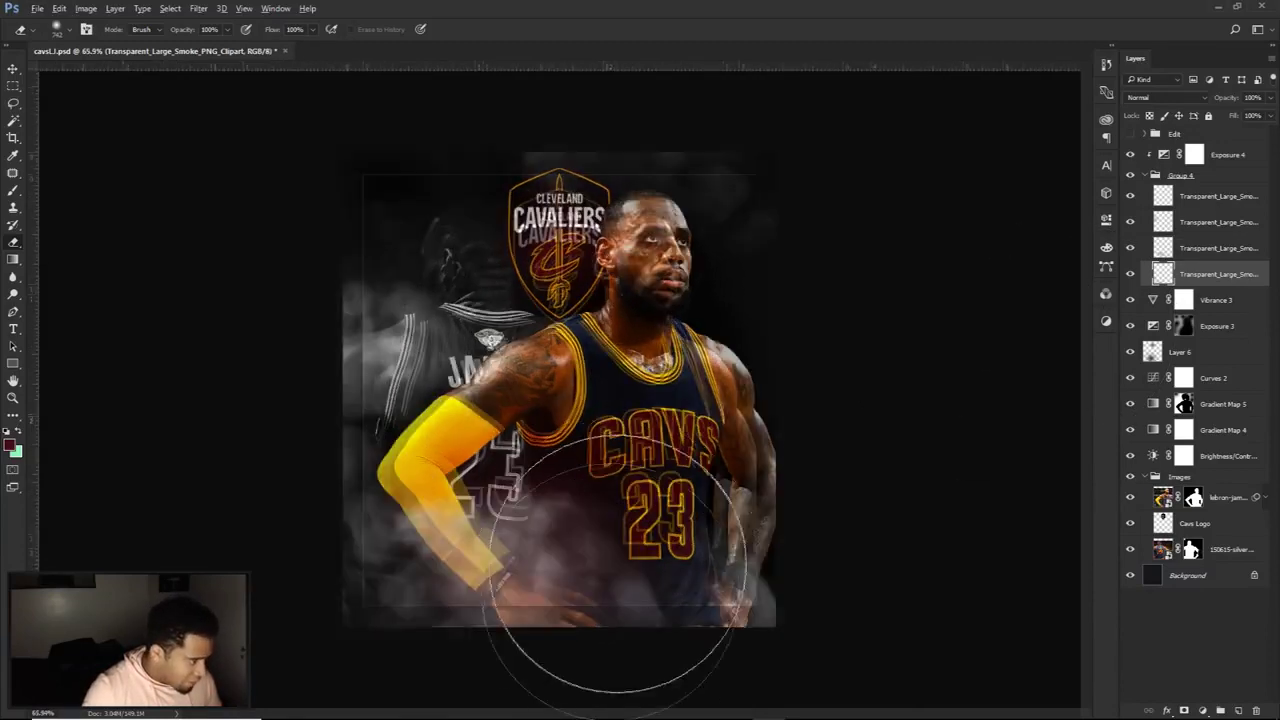
pyautogui.scroll(-1, 713, 527)
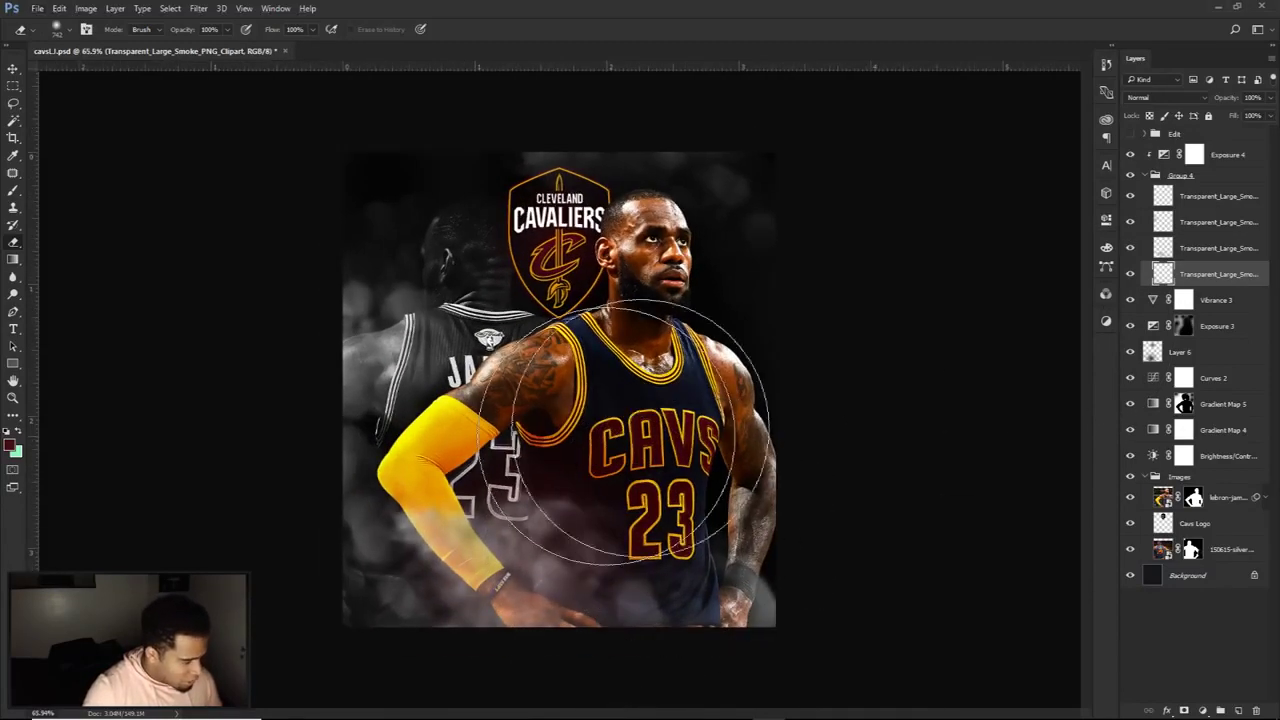
# Step: Thin the remaining smoke over the front player's jersey and waist by erasing on the third smoke layer
pyautogui.click(1209, 245)
pyautogui.moveTo(606, 488); pyautogui.dragTo(618, 418)
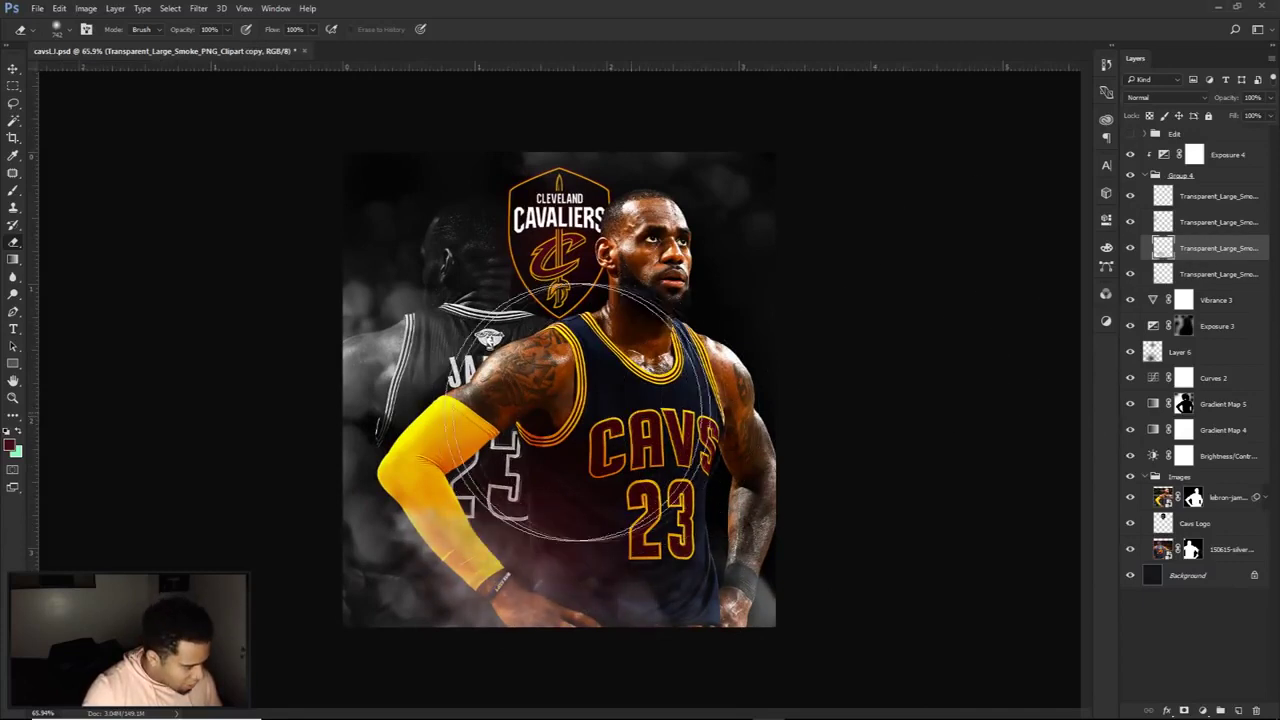
pyautogui.scroll(1, 655, 415)
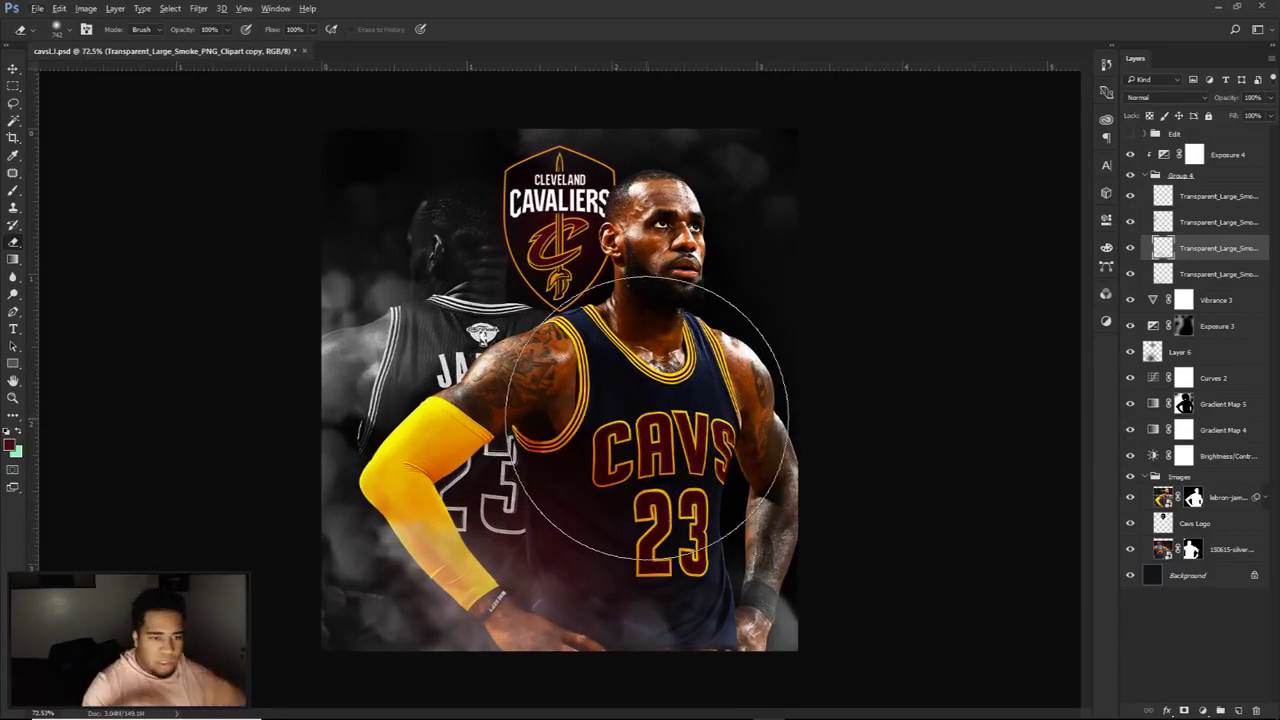
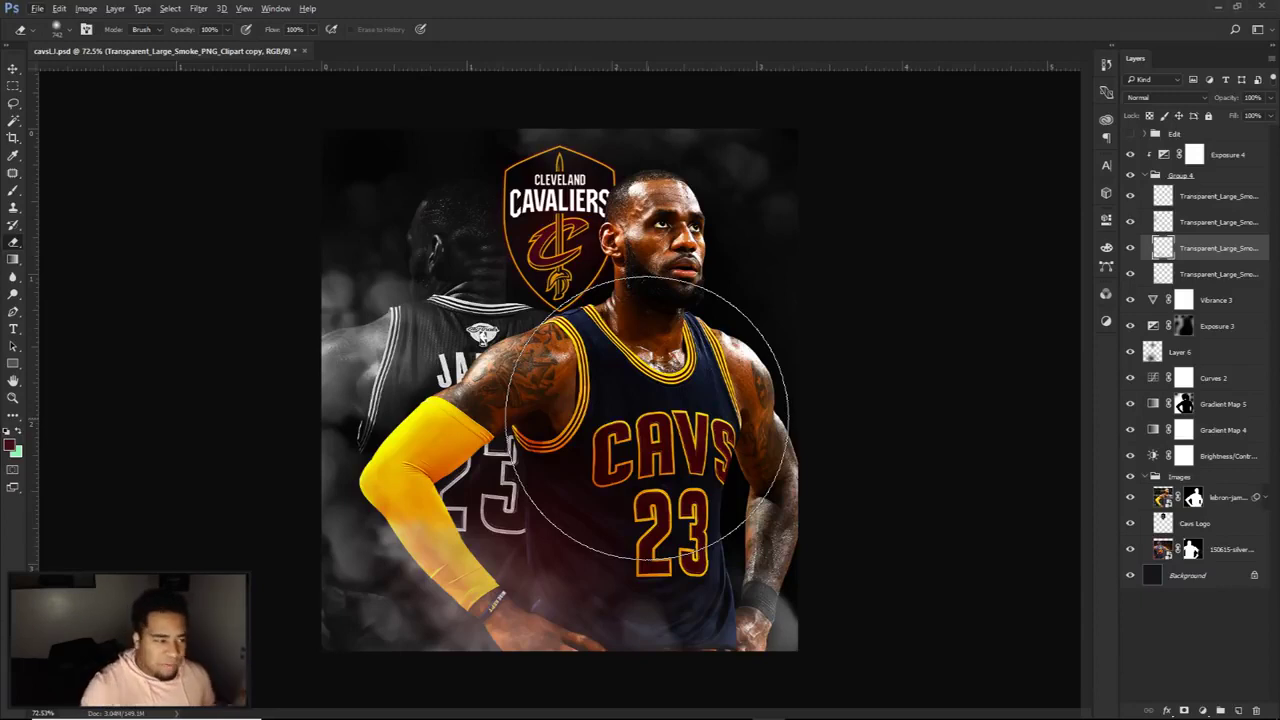
pyautogui.press('v')
pyautogui.hotkey('alt', 'v')
pyautogui.press('Escape')
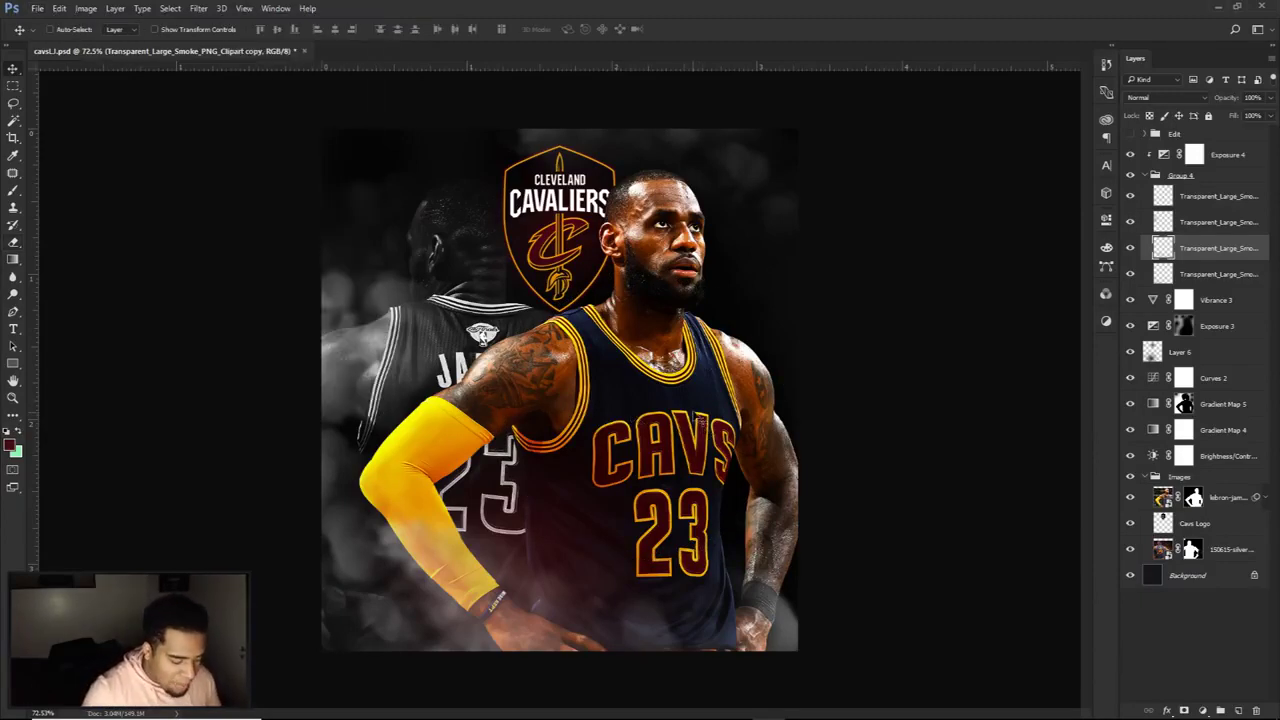
# Step: Add a Vibrance adjustment layer and place it above the clipped Exposure layer, outside the smoke group
pyautogui.click(1205, 198)
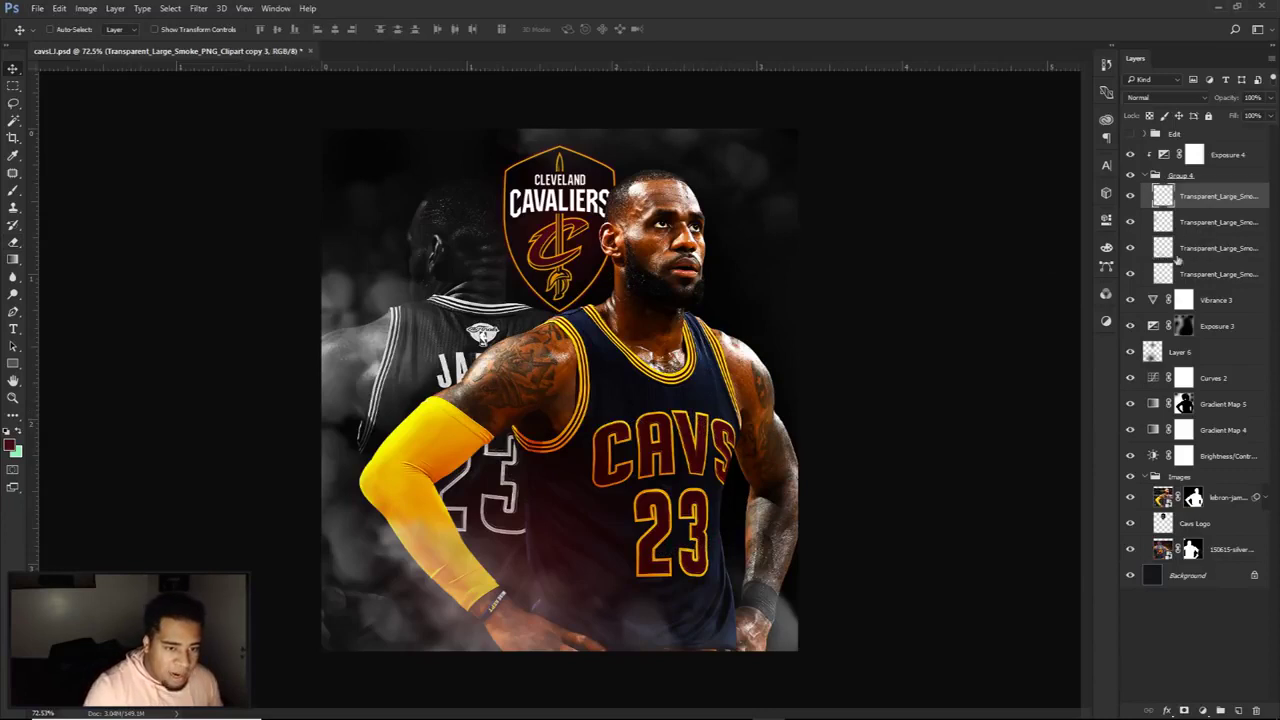
pyautogui.click(1203, 710)
pyautogui.click(1126, 533)
pyautogui.moveTo(1227, 190); pyautogui.dragTo(1214, 150)
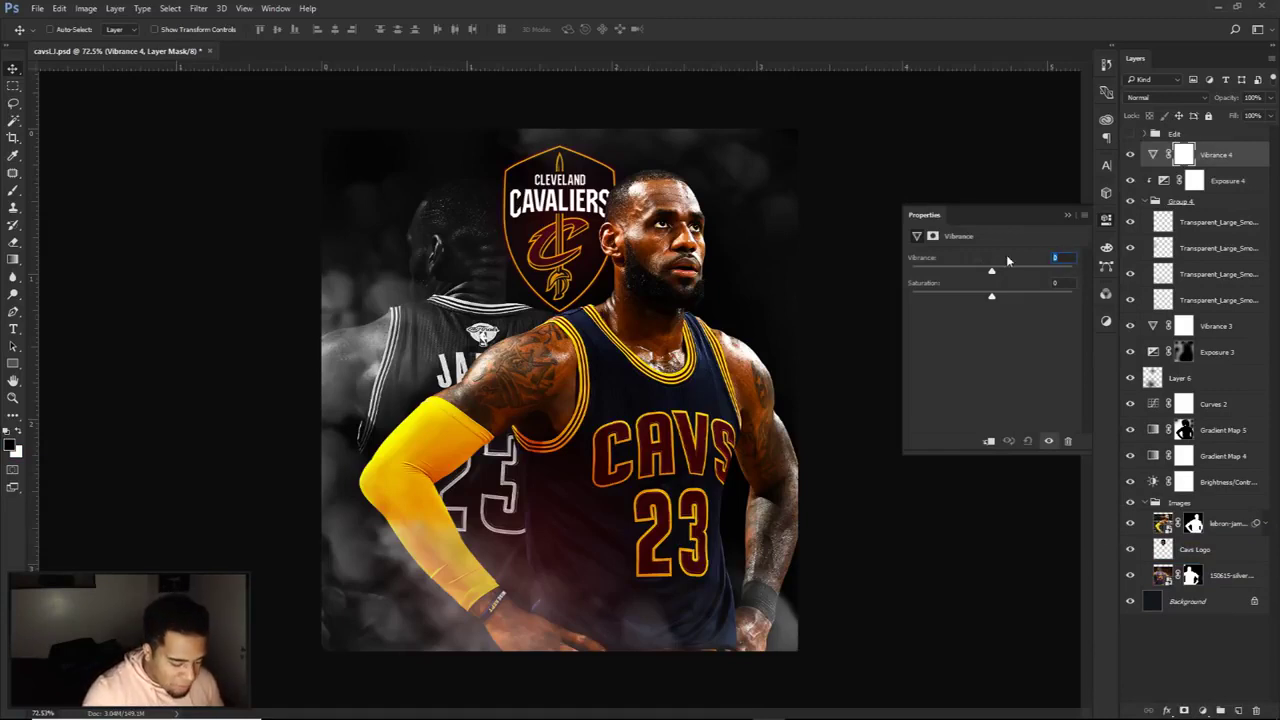
# Step: Set the new Vibrance layer's vibrance to 13 and saturation to -54, and compare the poster with it hidden and shown
pyautogui.write('13')
pyautogui.click(1065, 285)
pyautogui.write('-54')
pyautogui.click(1131, 154)
pyautogui.click(1131, 155)
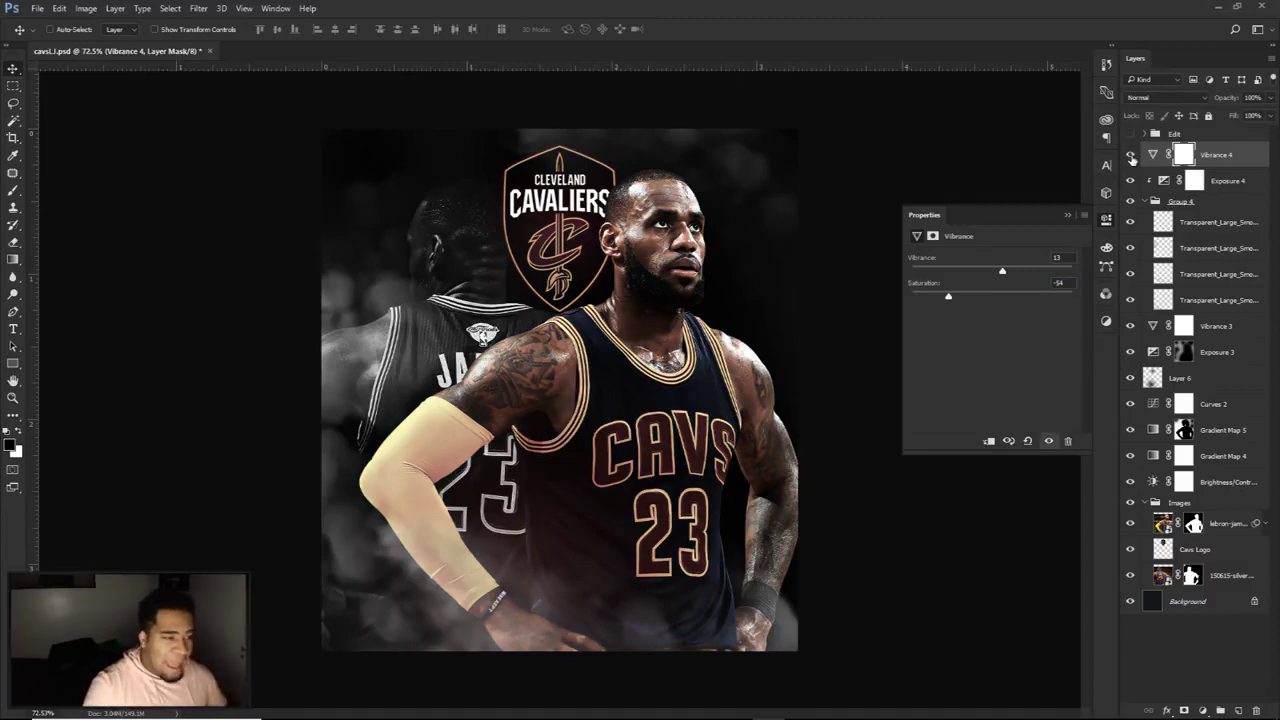
# Step: Examine the poster with the Gradient Map and lower Brightness/Contrast layers hidden, comparing it with and without the top Vibrance layer
pyautogui.moveTo(1131, 480); pyautogui.dragTo(1131, 455)
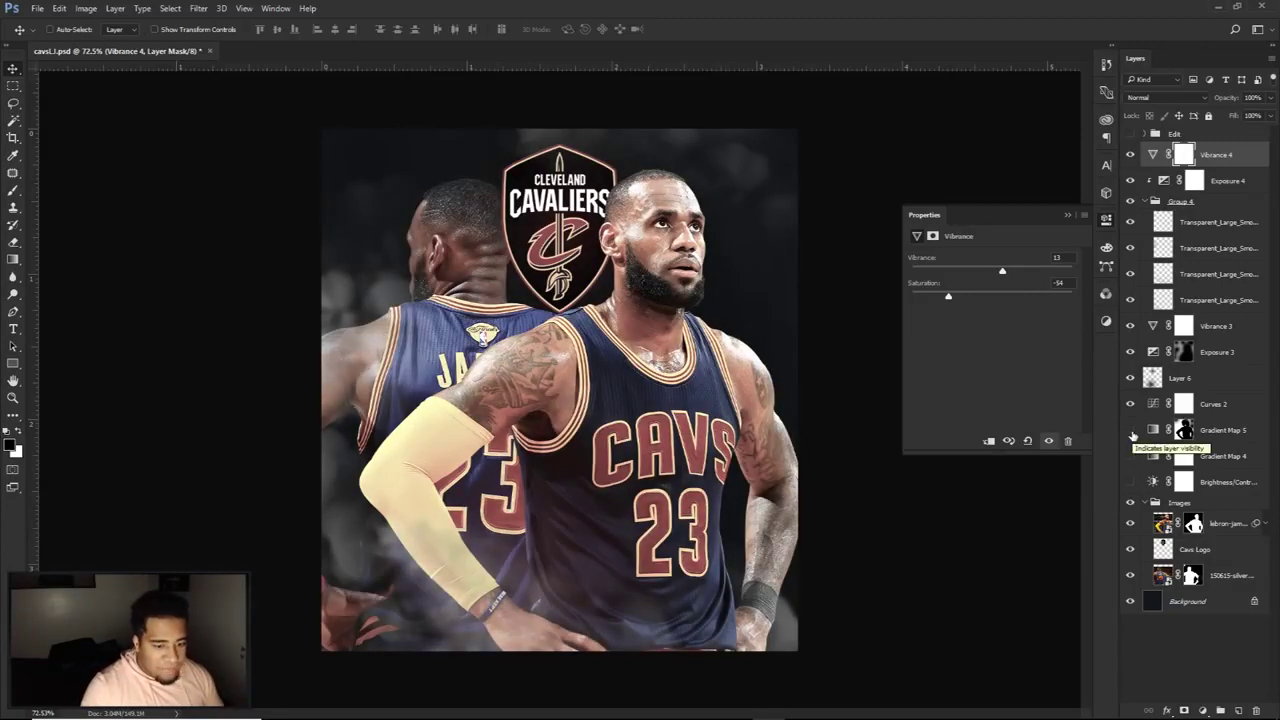
pyautogui.click(1131, 430)
pyautogui.click(1130, 155)
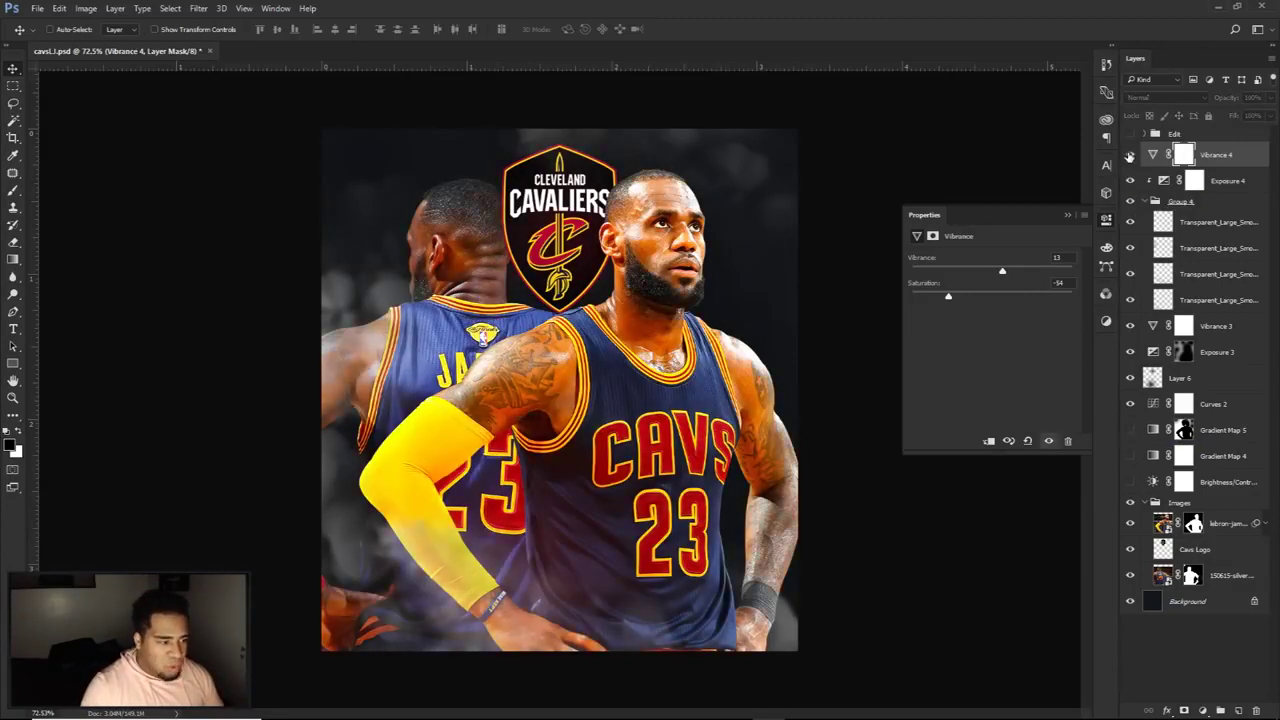
pyautogui.click(1130, 155)
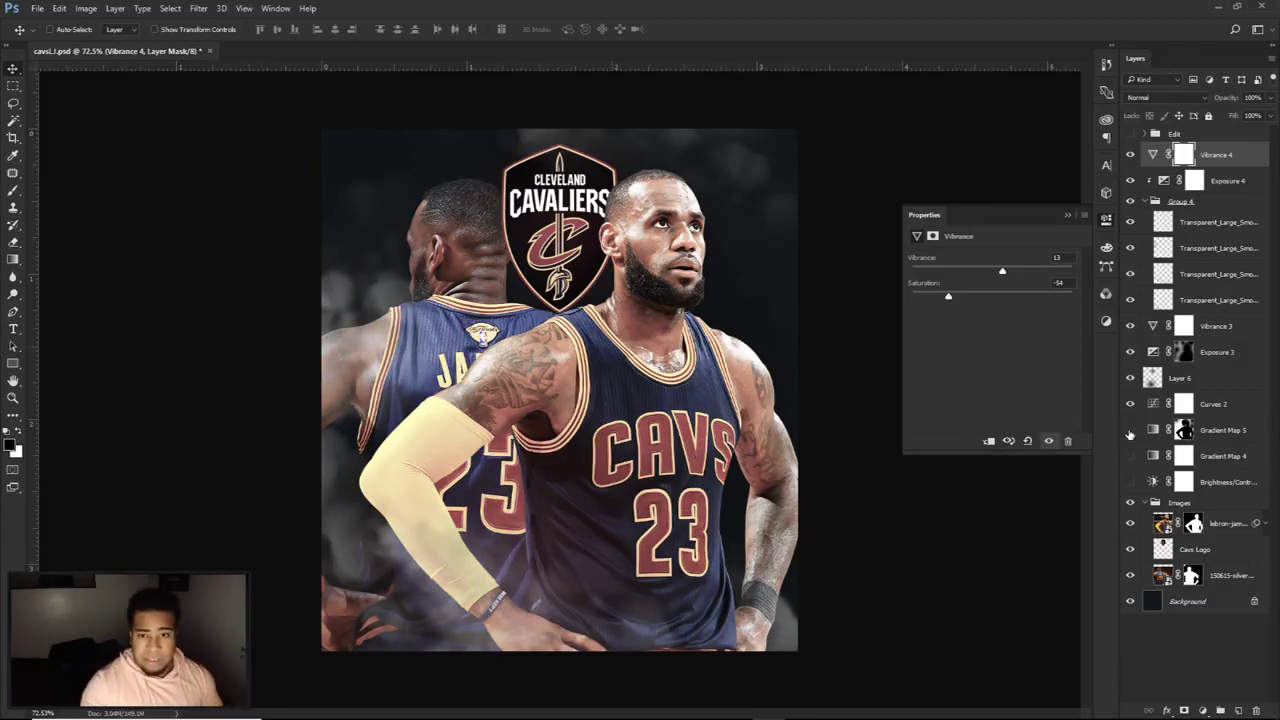
pyautogui.moveTo(1130, 432); pyautogui.dragTo(1129, 484)
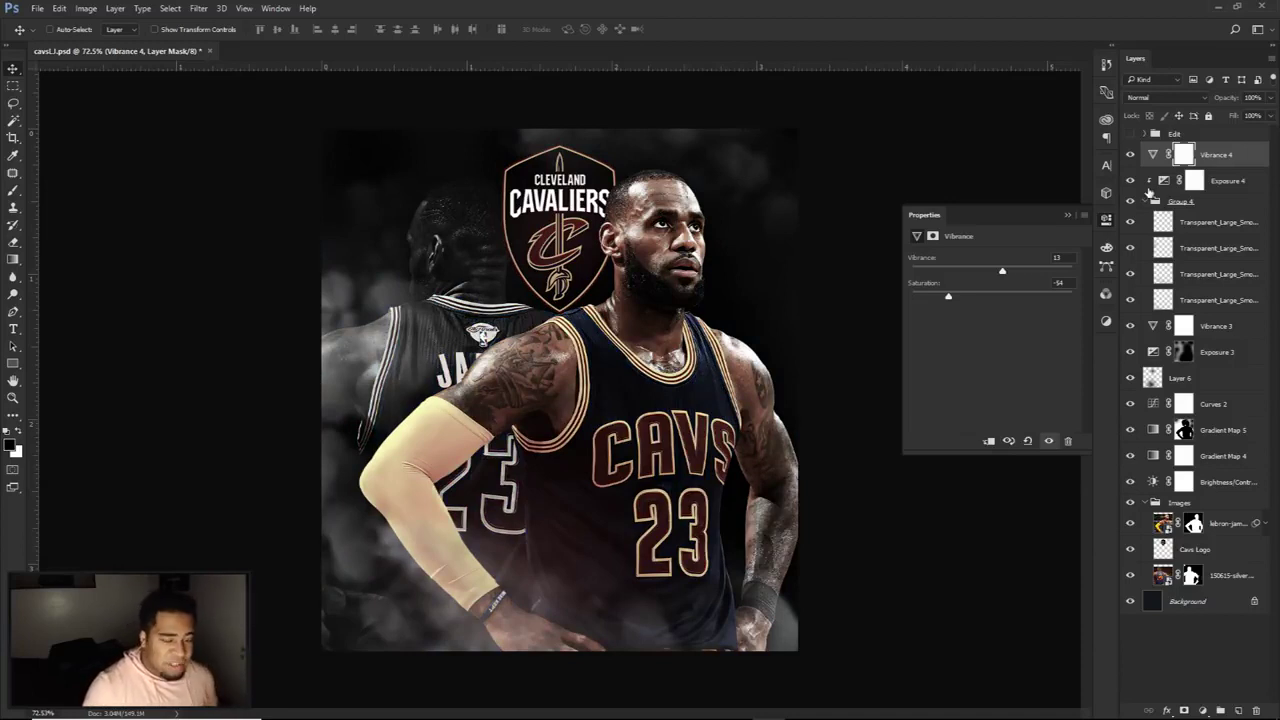
# Step: Raise the opacity of the Linear Dodge glow layer, Layer 6, to about 80%
pyautogui.click(1214, 376)
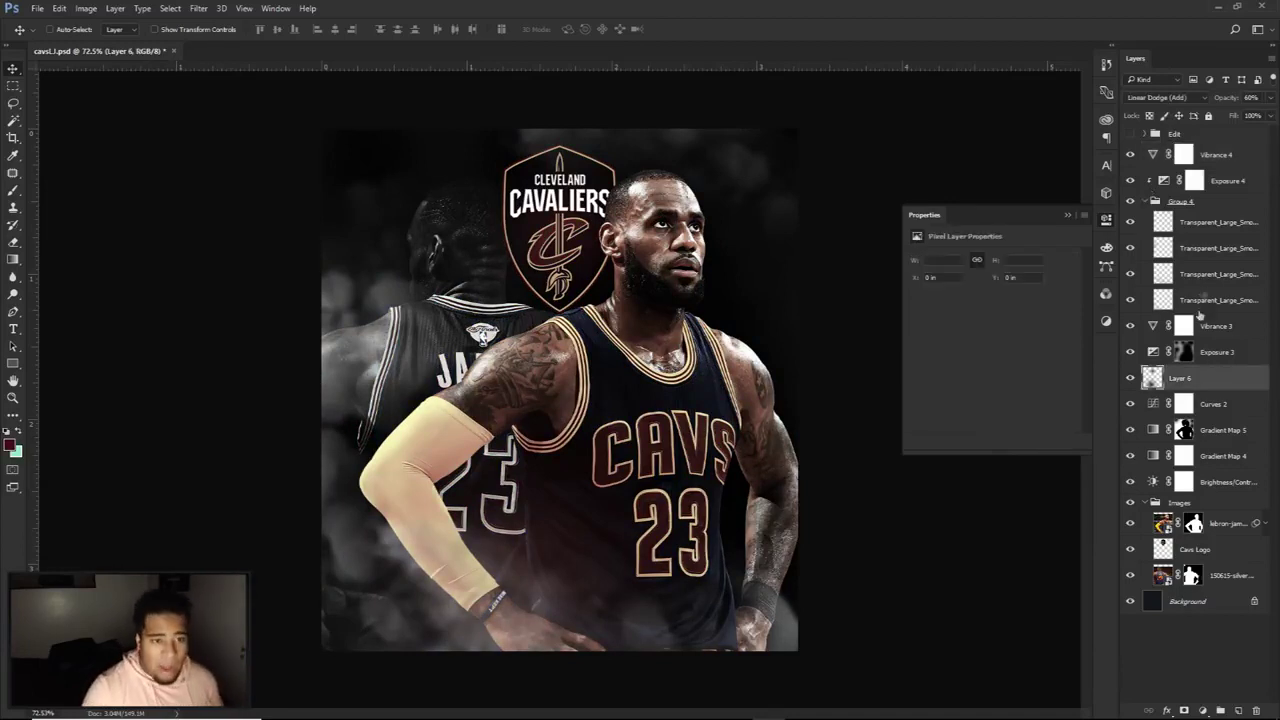
pyautogui.click(1260, 117)
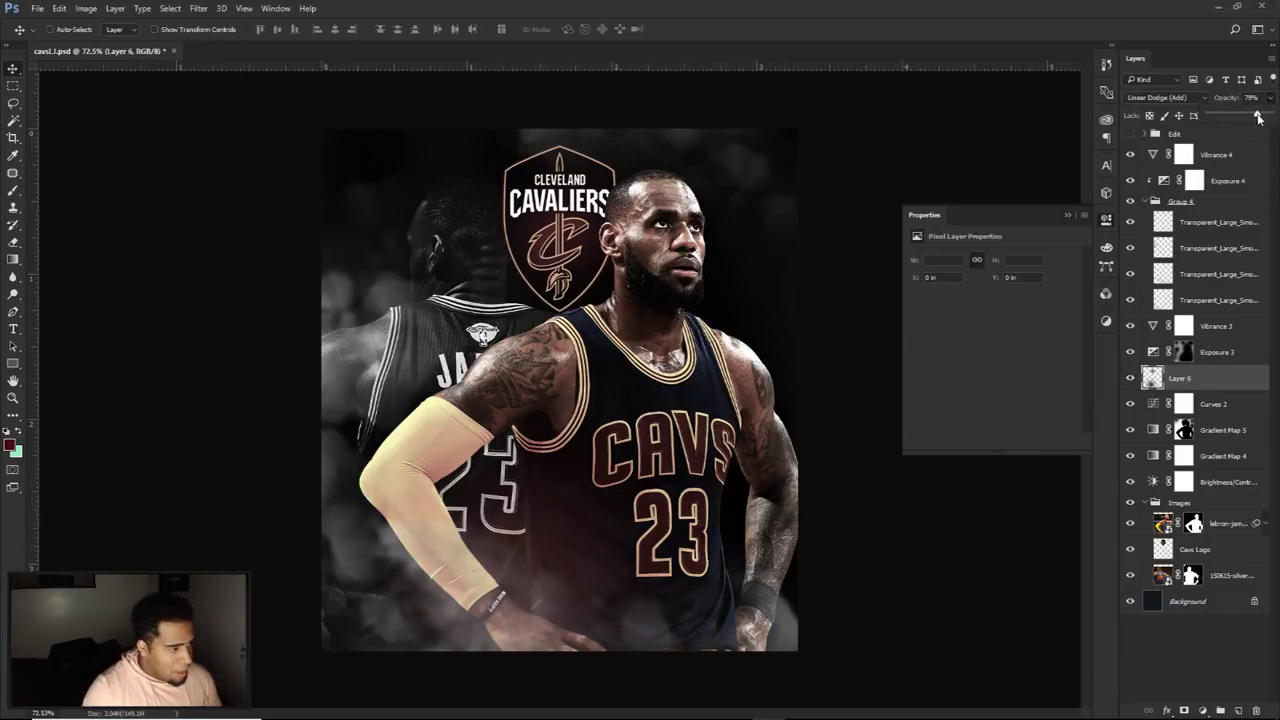
pyautogui.click(1107, 221)
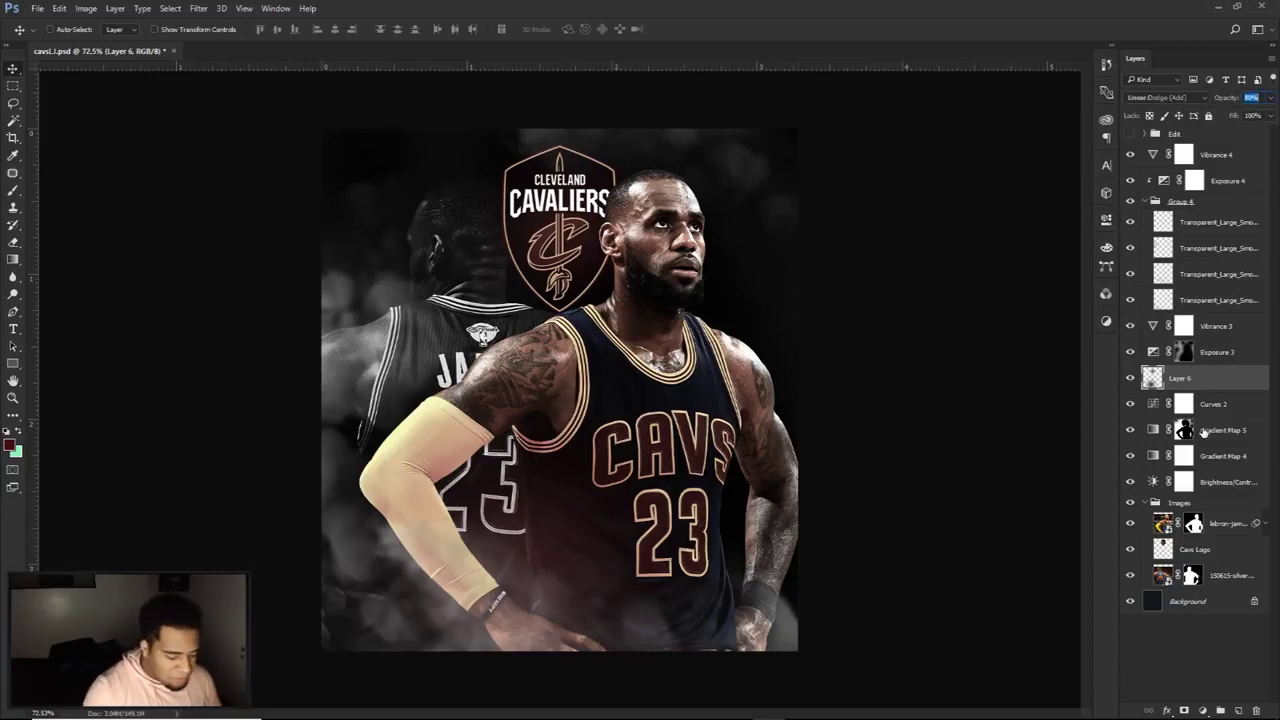
pyautogui.click(1185, 430)
# Step: Add a Brightness/Contrast layer above the top Vibrance layer with brightness 10 and contrast 30, and compare the poster without and with it
pyautogui.click(1211, 158)
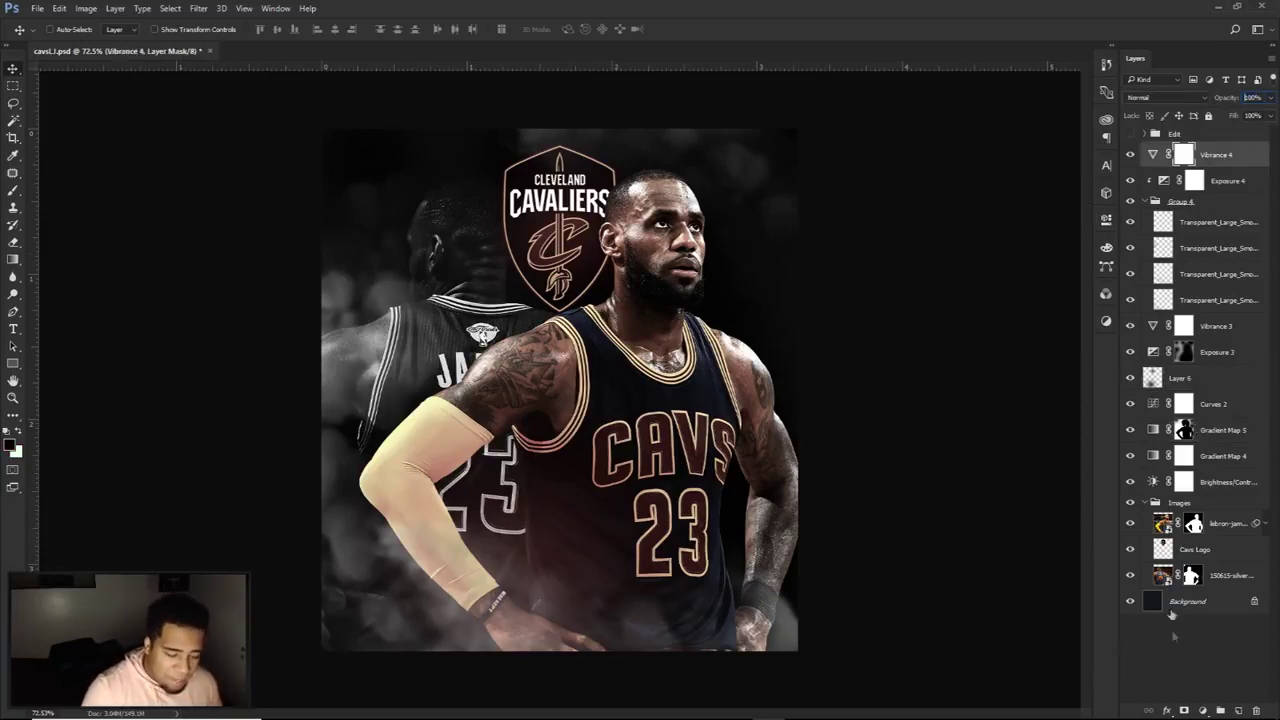
pyautogui.click(1204, 710)
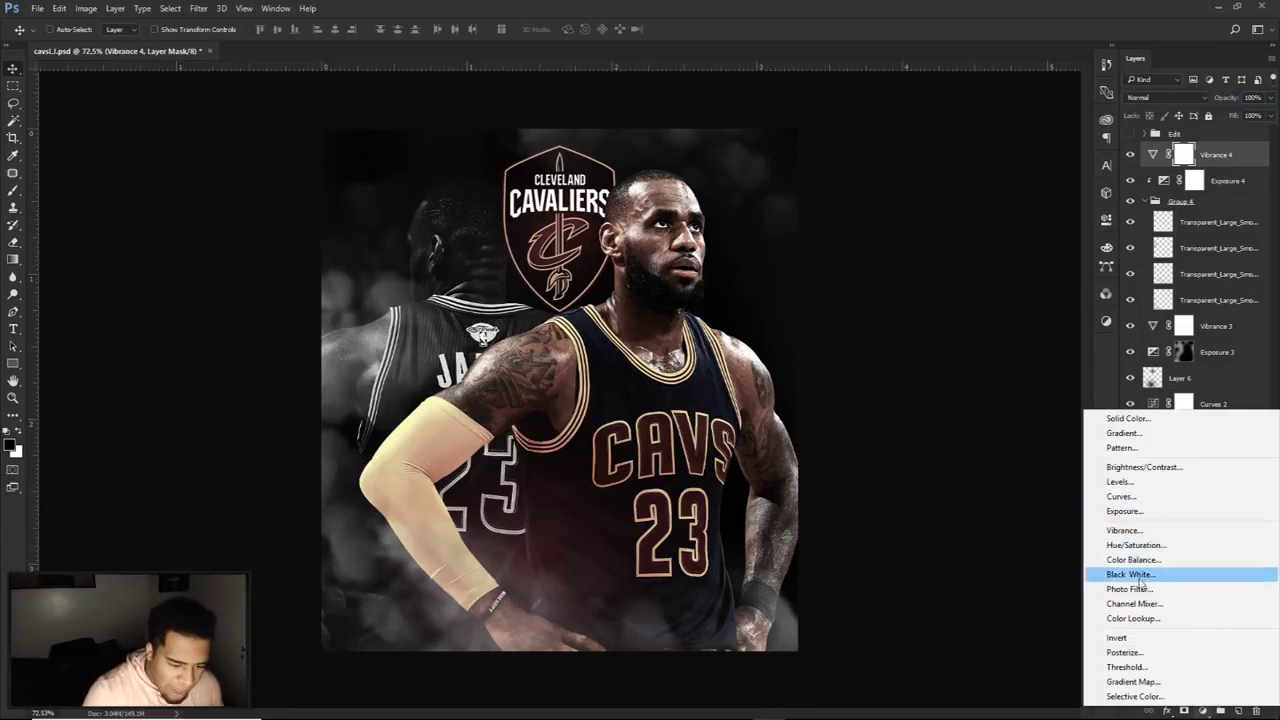
pyautogui.click(1140, 467)
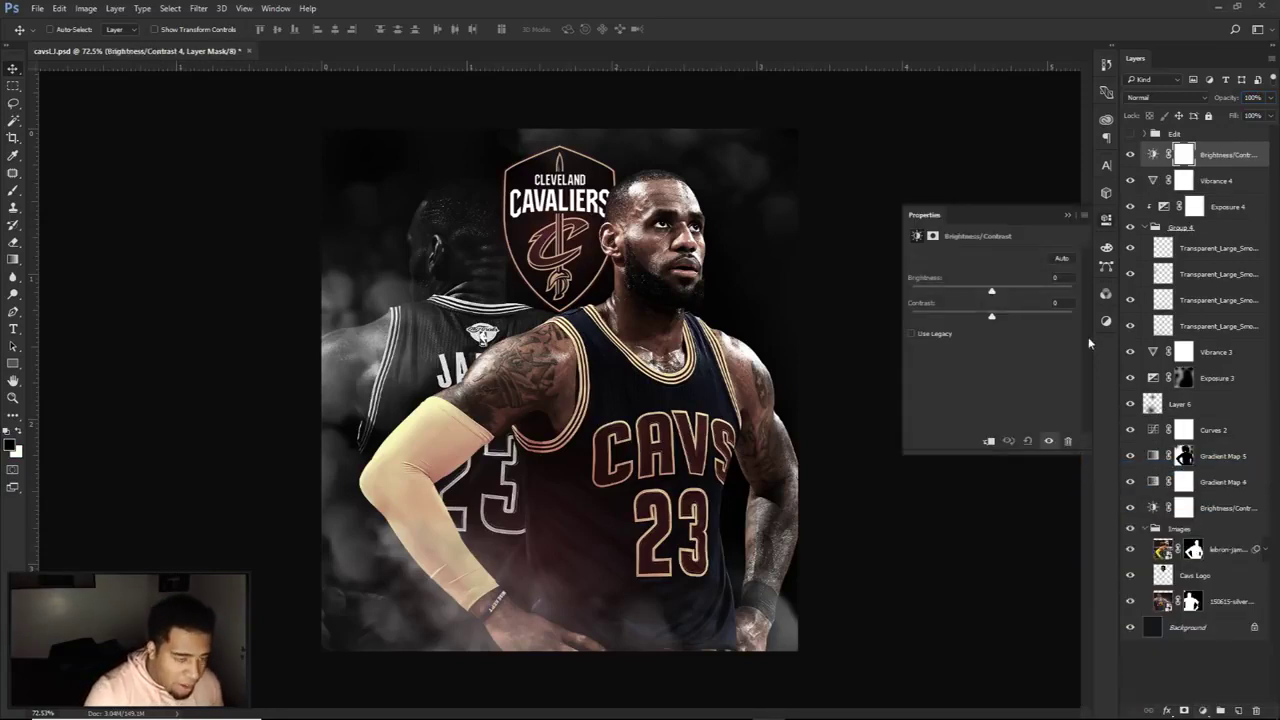
pyautogui.write('10')
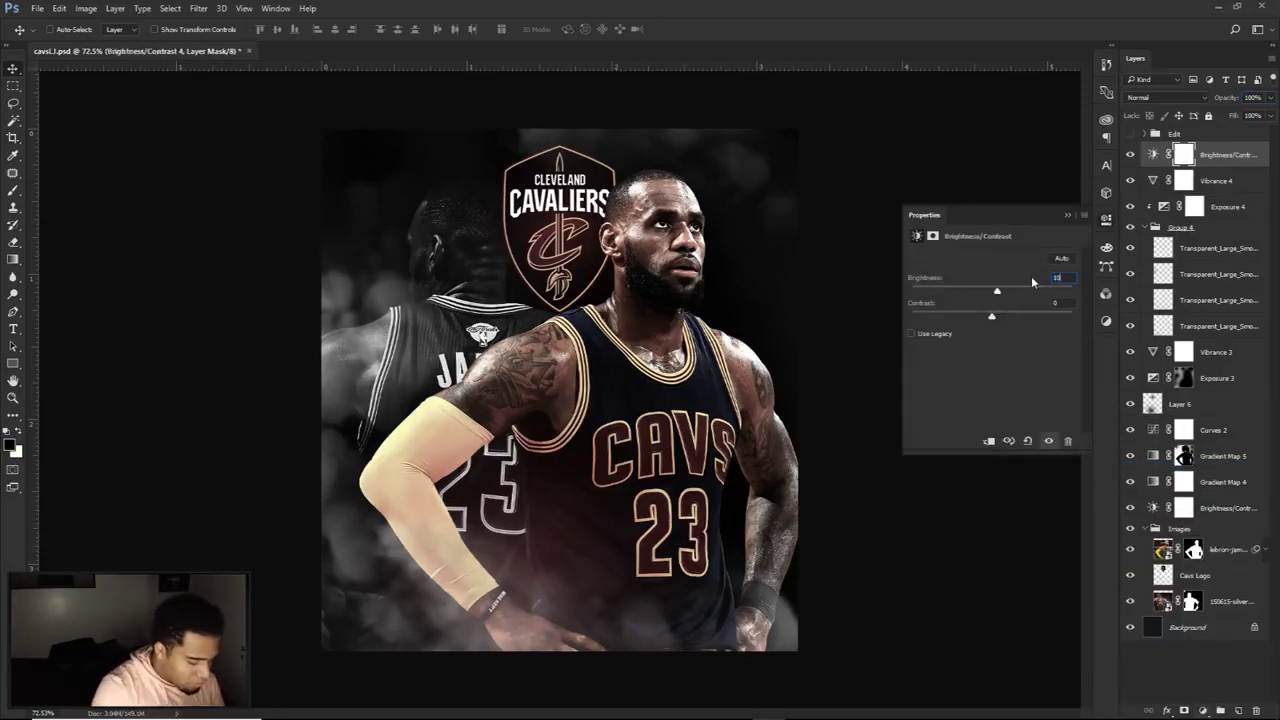
pyautogui.press('Tab')
pyautogui.write('10')
pyautogui.click(1131, 155)
pyautogui.click(1131, 155)
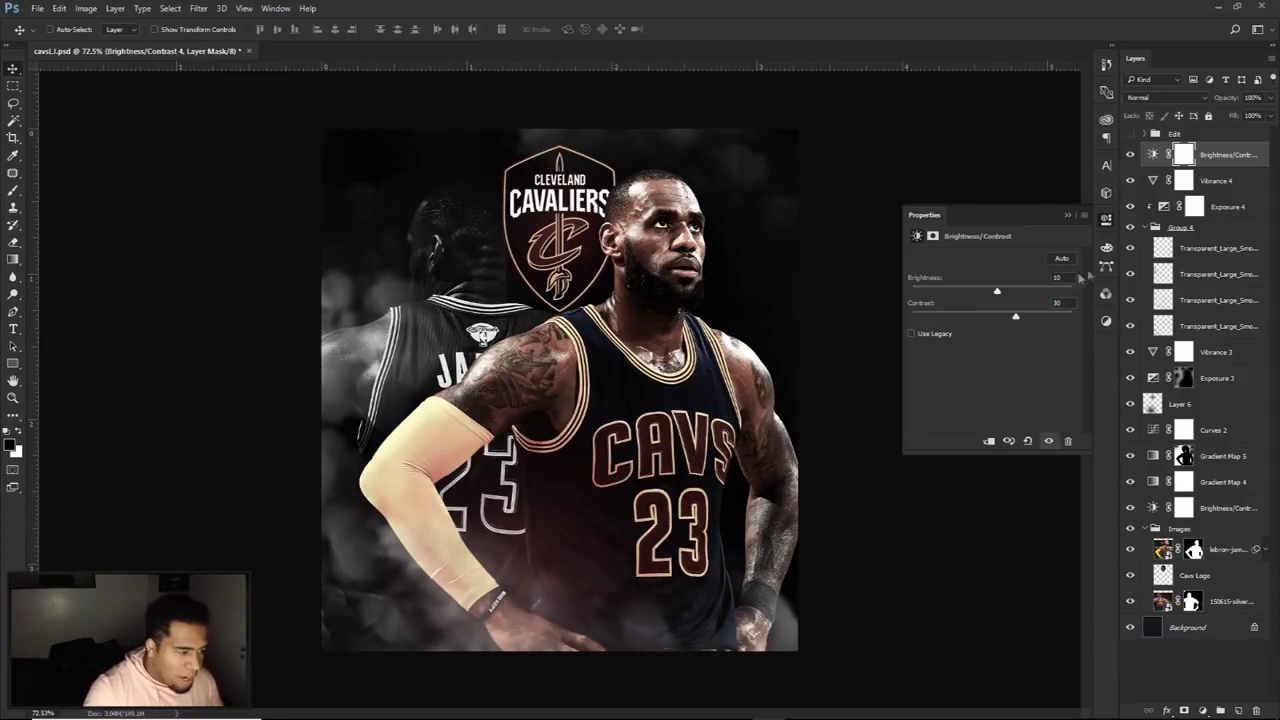
# Step: Rework the Exposure 3 mask with a soft Eraser at varying sizes to reveal its effect over the front player's neck, chest and lower jersey
pyautogui.click(1184, 378)
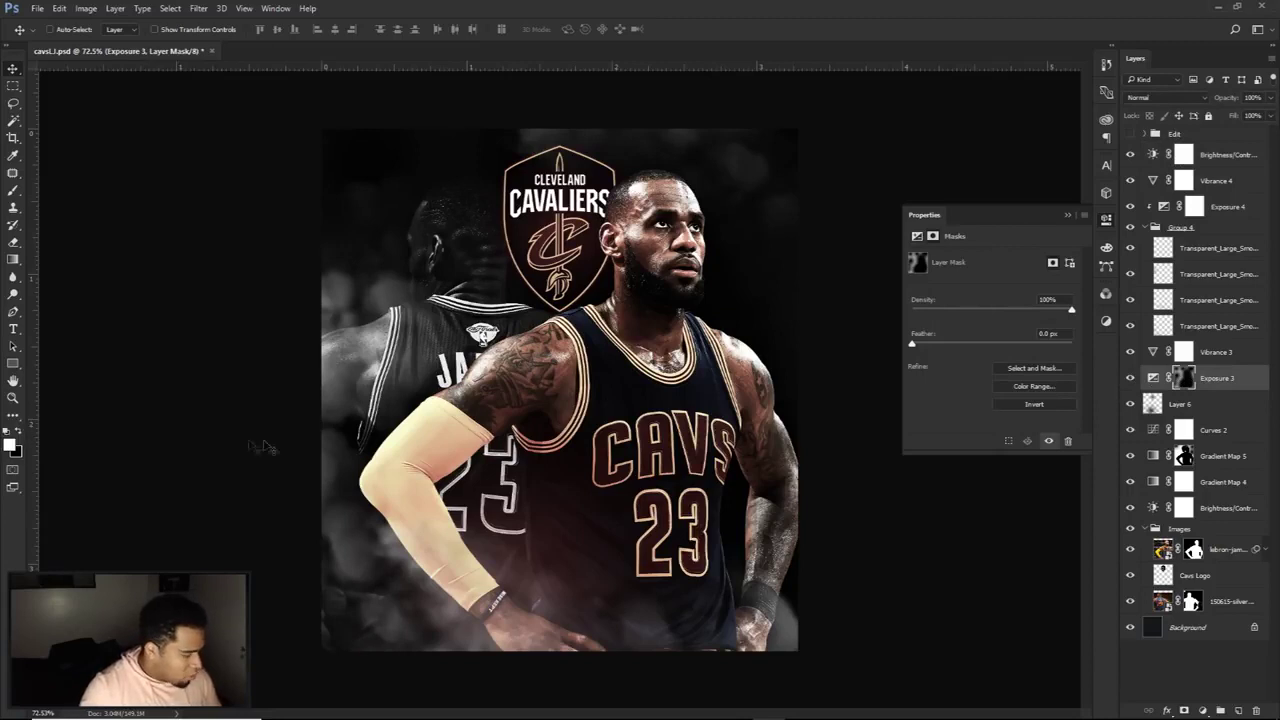
pyautogui.press('b')
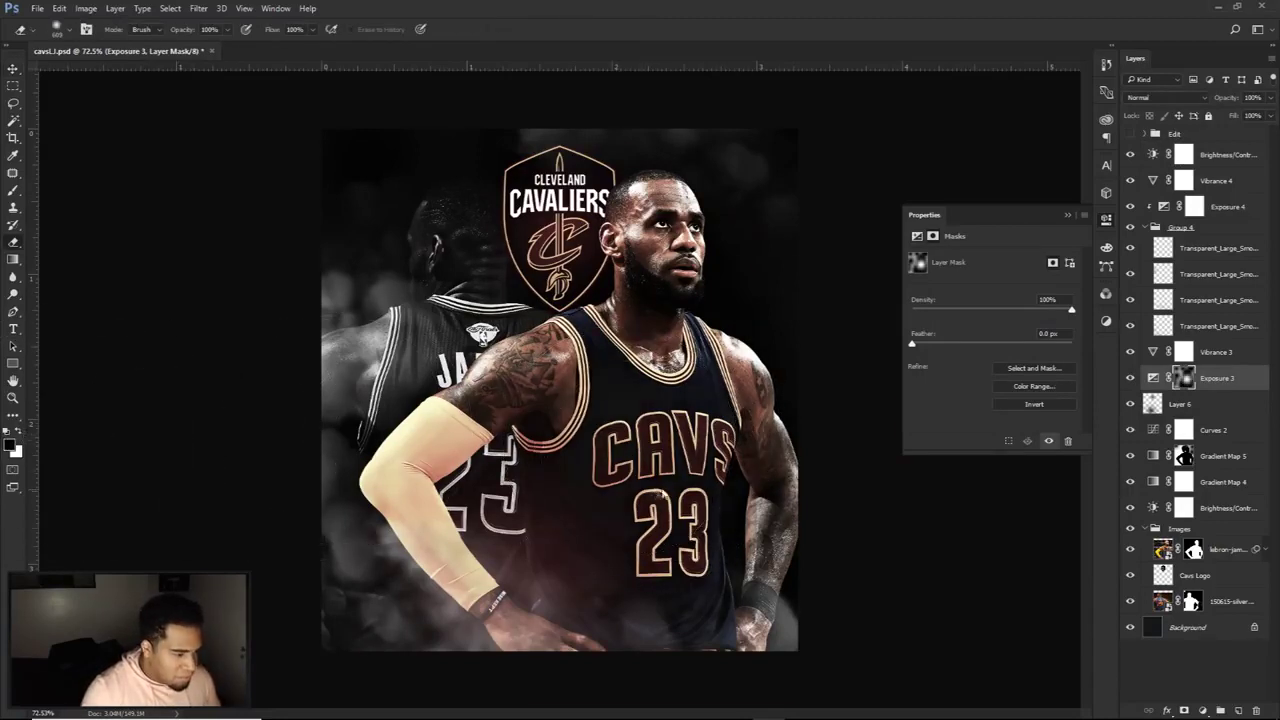
pyautogui.keyDown('alt'); pyautogui.rightClick(595, 456); pyautogui.keyUp('alt')
pyautogui.keyDown('alt'); pyautogui.rightClick(629, 360); pyautogui.keyUp('alt')
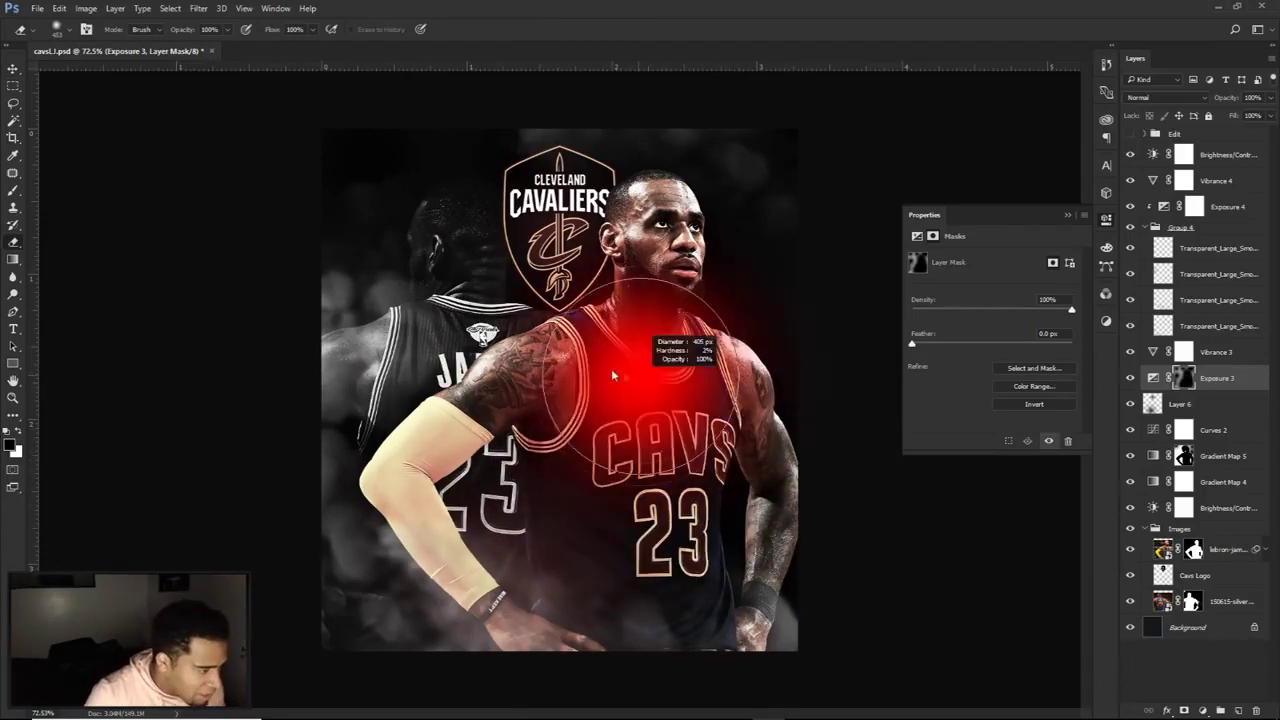
pyautogui.click(652, 320)
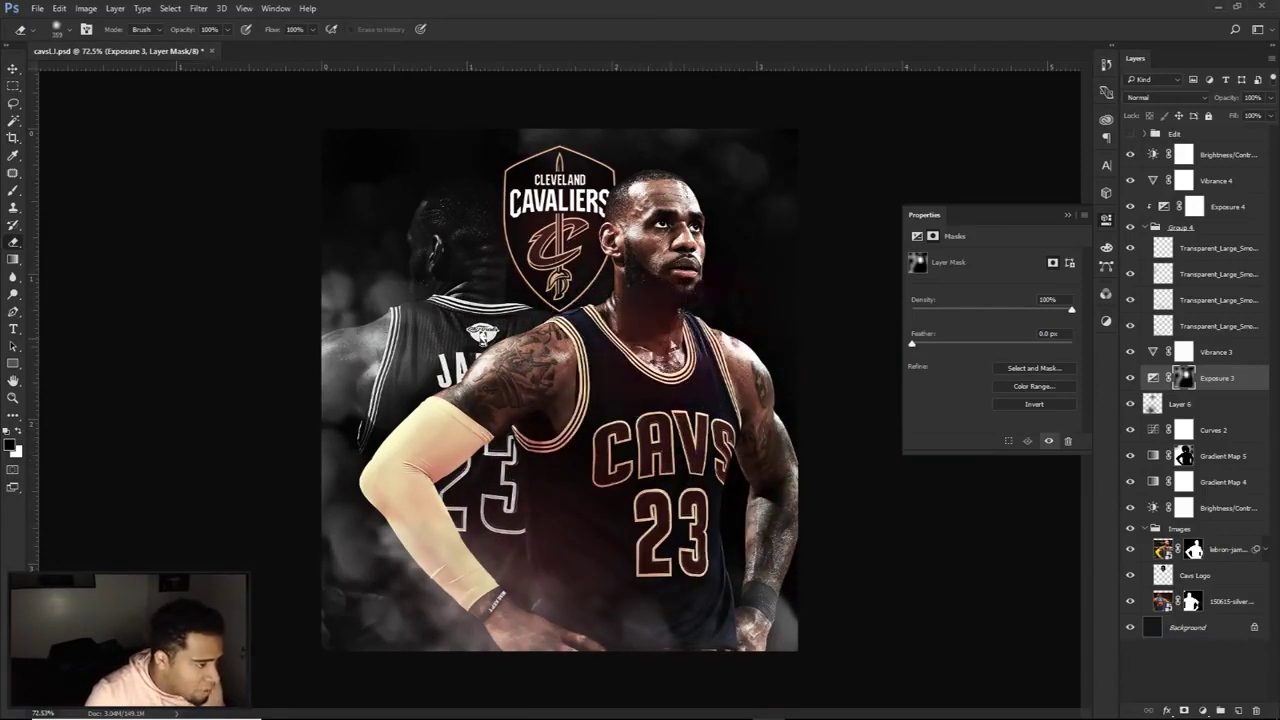
pyautogui.keyDown('alt'); pyautogui.rightClick(552, 579); pyautogui.keyUp('alt')
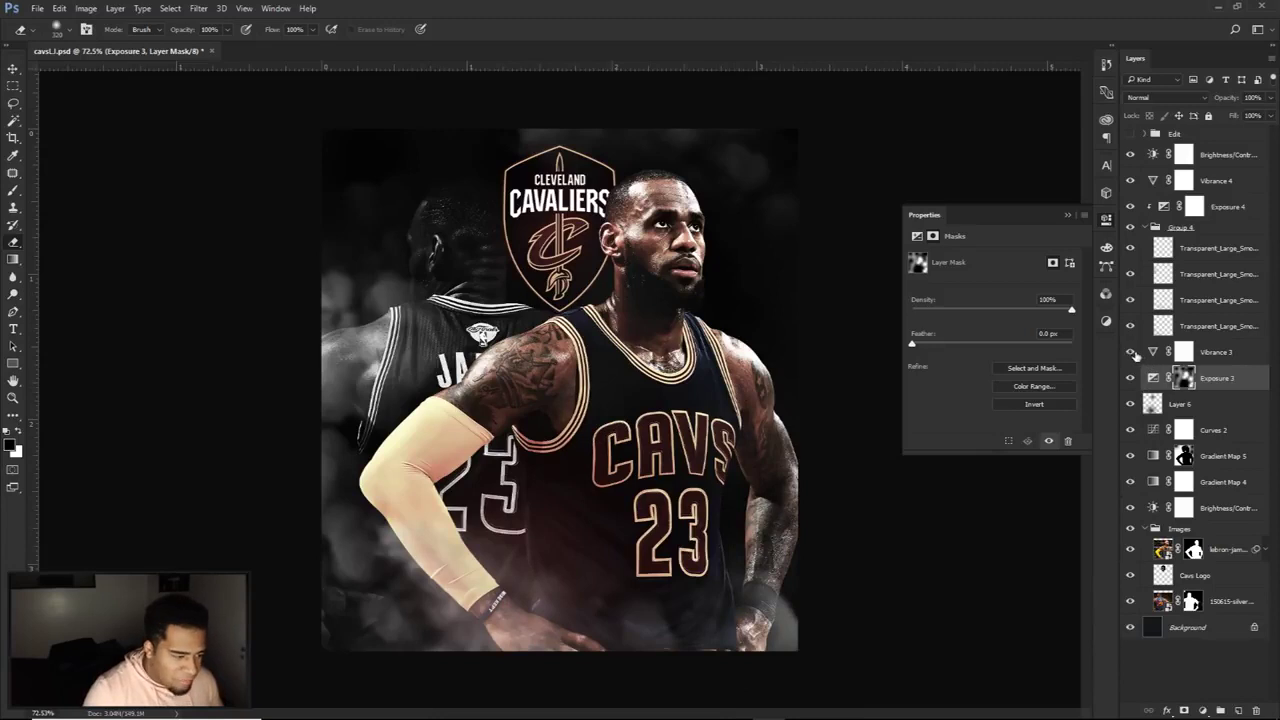
# Step: Mask the Vibrance 4 effect off the CAVS 23 lettering with a soft Eraser to restore the jersey's saturated colors
pyautogui.click(1129, 181)
pyautogui.click(1129, 181)
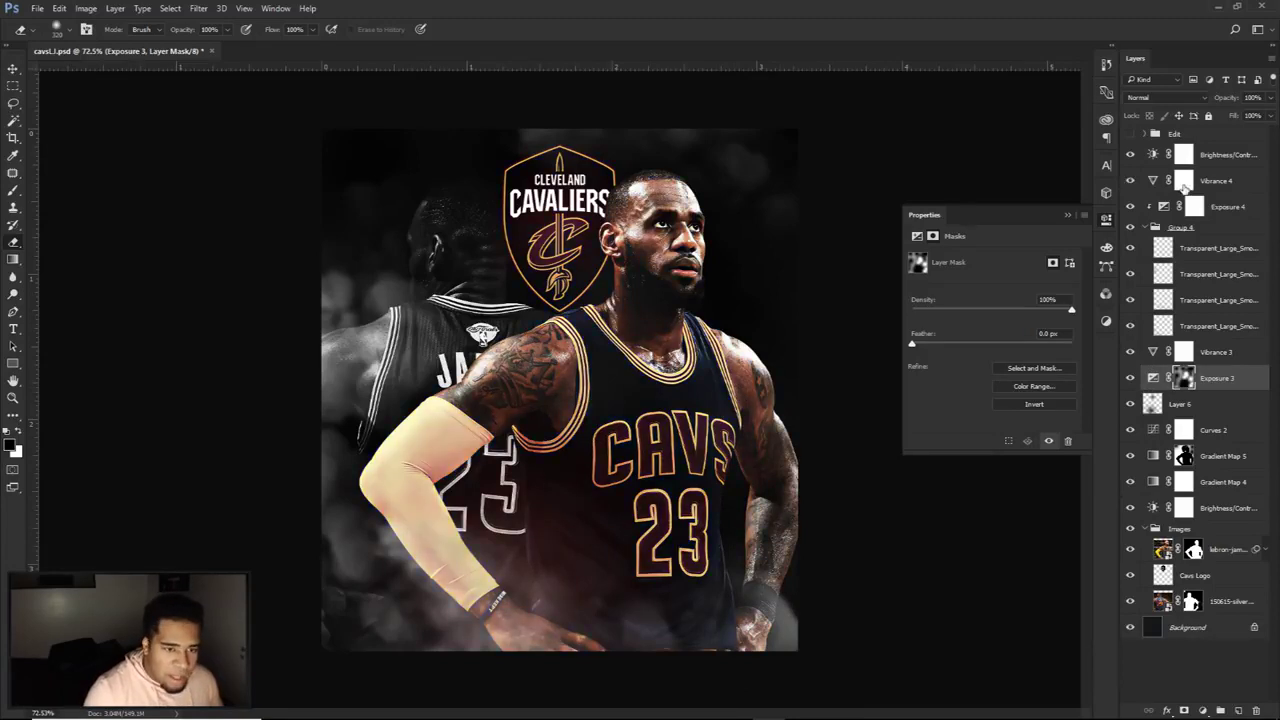
pyautogui.click(1183, 180)
pyautogui.click(21, 431)
pyautogui.moveTo(521, 494)
pyautogui.mouseDown()
pyautogui.moveTo(650, 490)
pyautogui.moveTo(673, 521)
pyautogui.moveTo(640, 495)
pyautogui.moveTo(690, 450)
pyautogui.mouseUp()
pyautogui.keyDown('alt'); pyautogui.rightClick(652, 518); pyautogui.keyUp('alt')
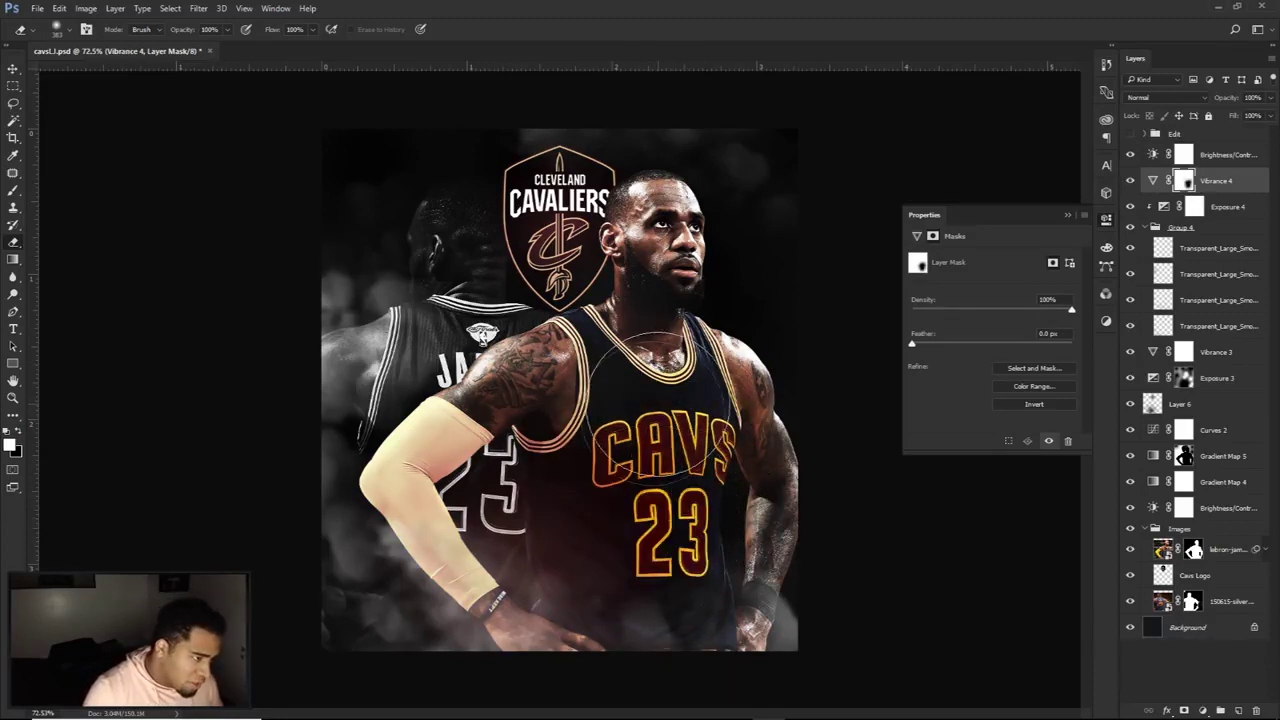
pyautogui.click(728, 290)
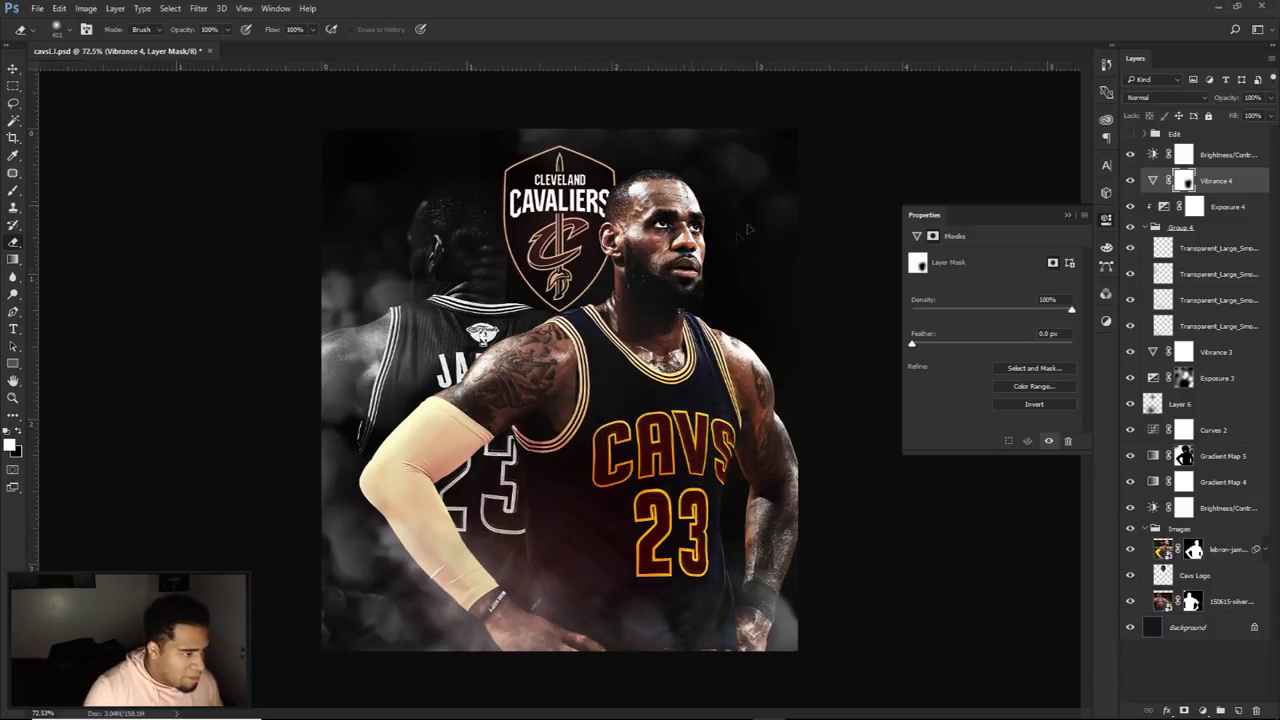
# Step: Duplicate the masked Vibrance 4 layer and erase the copy's mask over the jersey lettering and beside the front player's face
pyautogui.hotkey('ctrl', 'j')
pyautogui.moveTo(658, 445); pyautogui.dragTo(664, 445)
pyautogui.click(648, 463)
pyautogui.moveTo(741, 253); pyautogui.dragTo(697, 240)
pyautogui.click(718, 202)
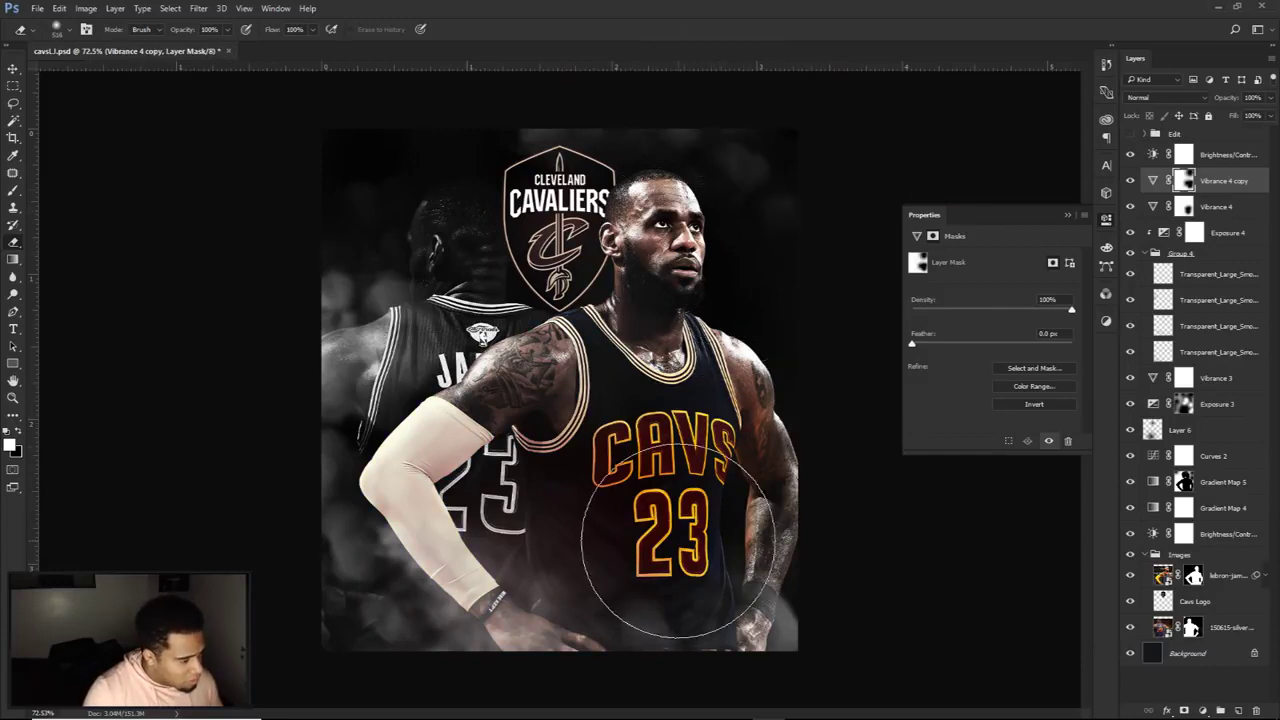
# Step: Rework the Vibrance 4 copy mask with a large soft Eraser over the front player's lower jersey and the arm beside the lettering
pyautogui.moveTo(645, 531); pyautogui.dragTo(631, 531)
pyautogui.moveTo(748, 422)
pyautogui.mouseDown()
pyautogui.moveTo(751, 457)
pyautogui.moveTo(757, 554)
pyautogui.mouseUp()
pyautogui.moveTo(564, 556)
pyautogui.mouseDown()
pyautogui.moveTo(567, 525)
pyautogui.moveTo(641, 627)
pyautogui.moveTo(702, 560)
pyautogui.moveTo(657, 569)
pyautogui.mouseUp()
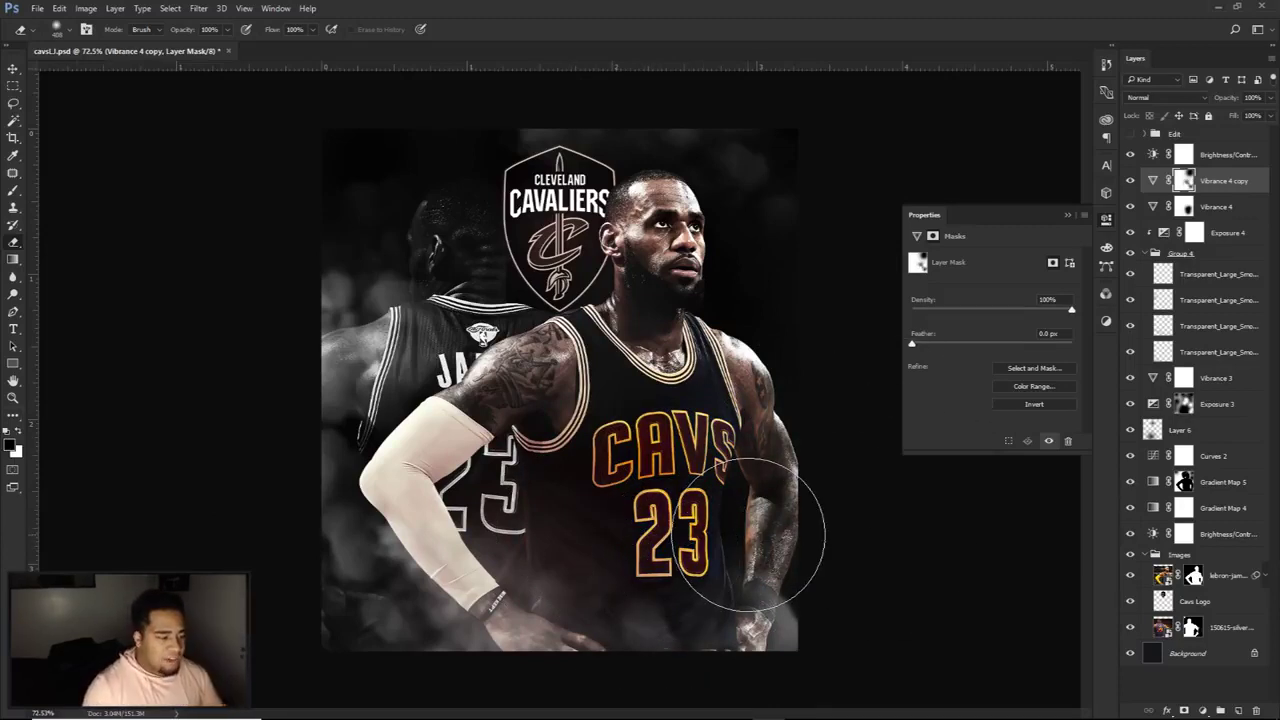
# Step: Erase the Vibrance 4 copy mask closely over the CAVS 23 lettering with a smaller soft Eraser to restore its colors
pyautogui.scroll(8, 625, 455)
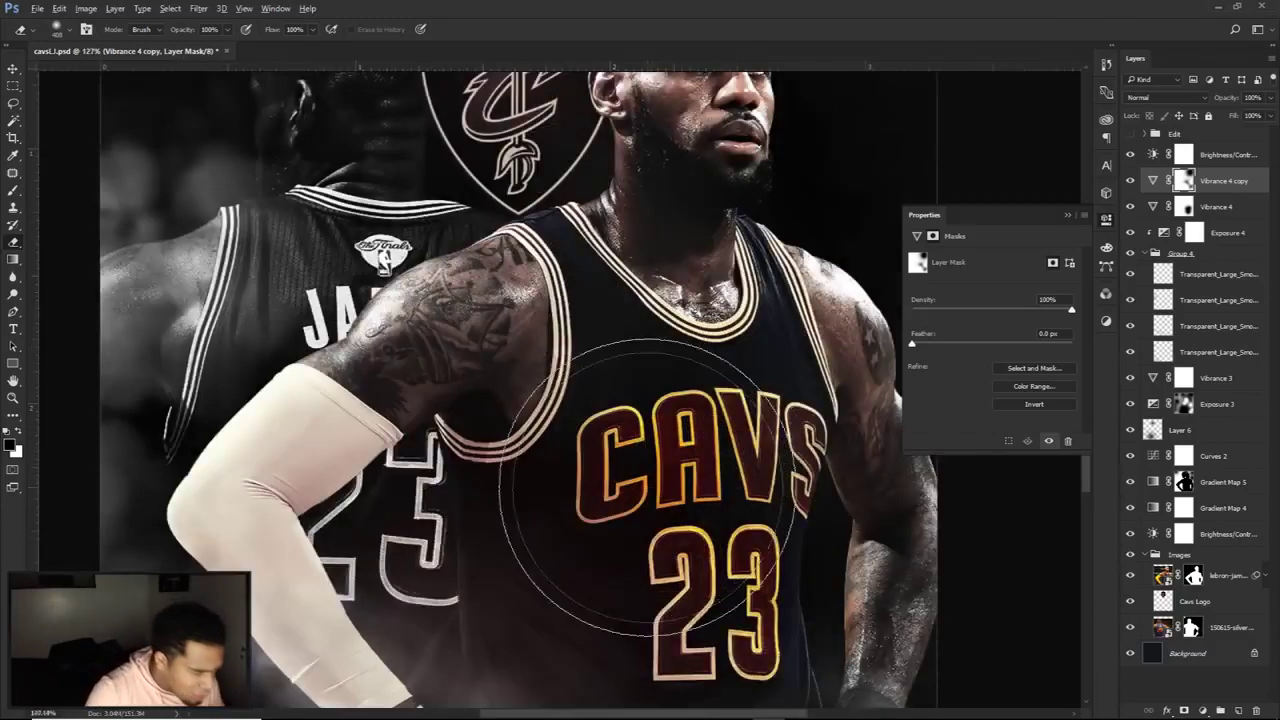
pyautogui.moveTo(686, 493); pyautogui.dragTo(593, 493)
pyautogui.press('x')
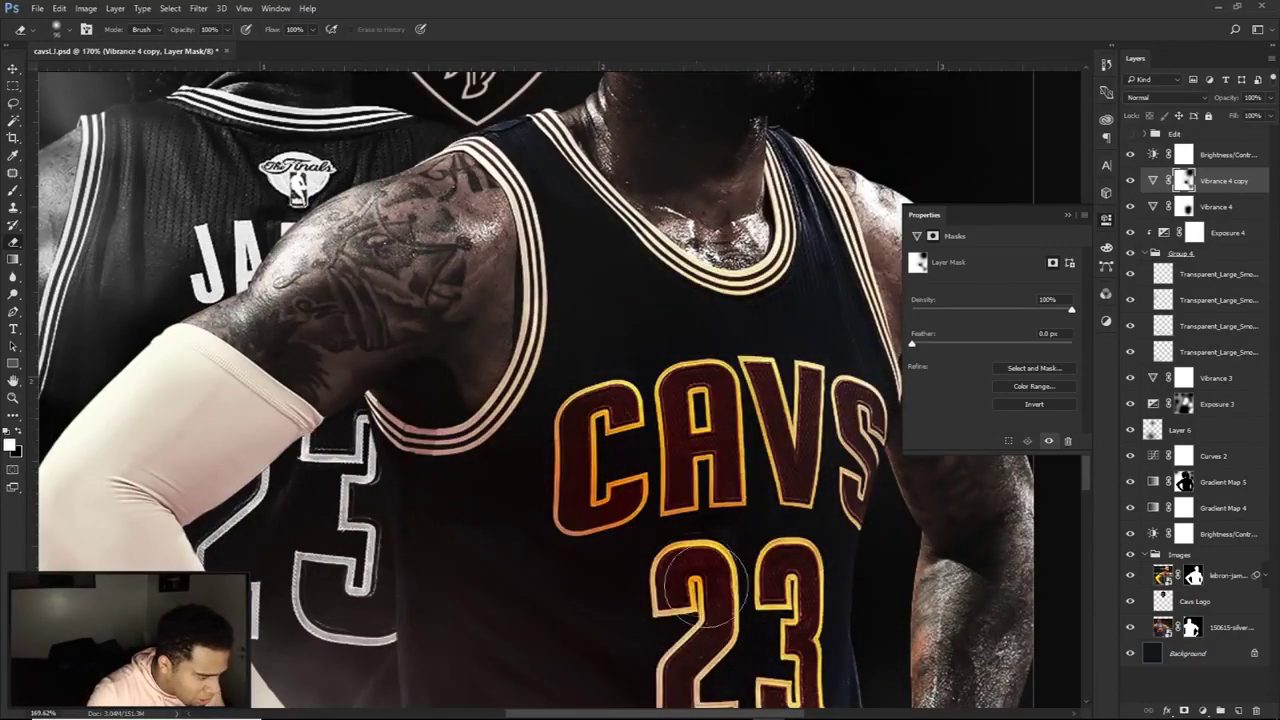
pyautogui.scroll(-4, 706, 568)
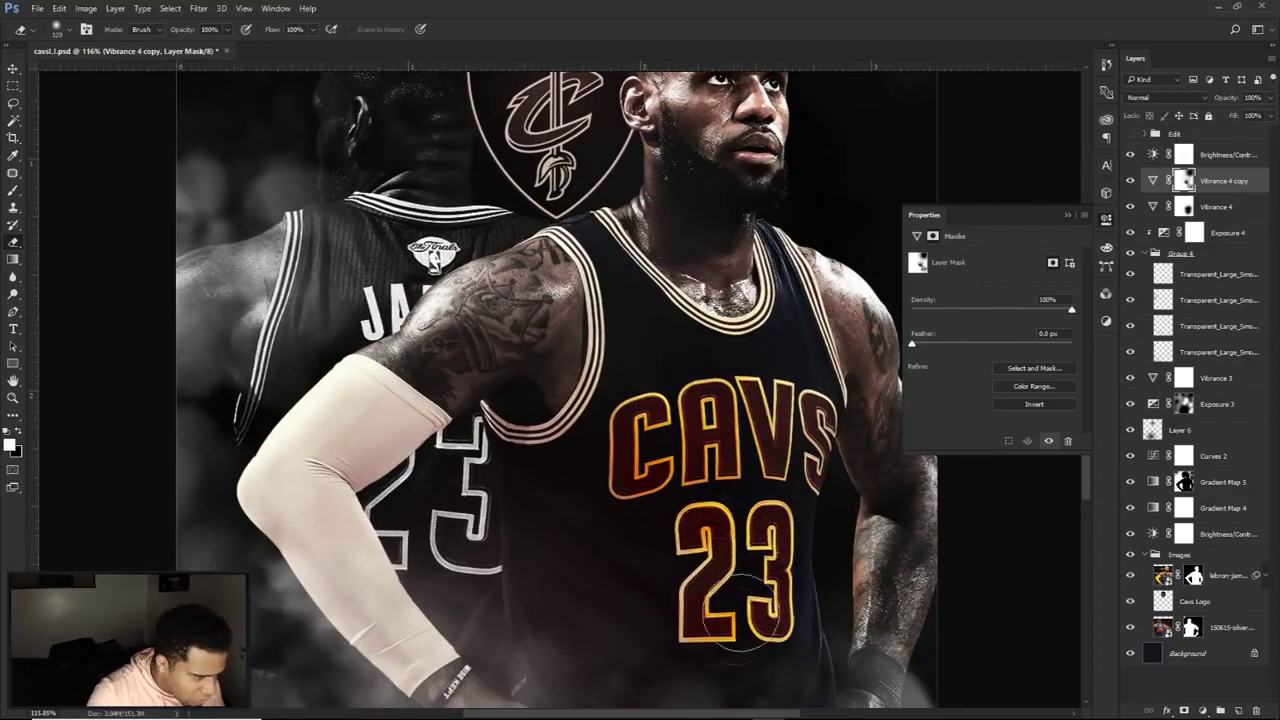
pyautogui.moveTo(726, 618); pyautogui.dragTo(740, 612)
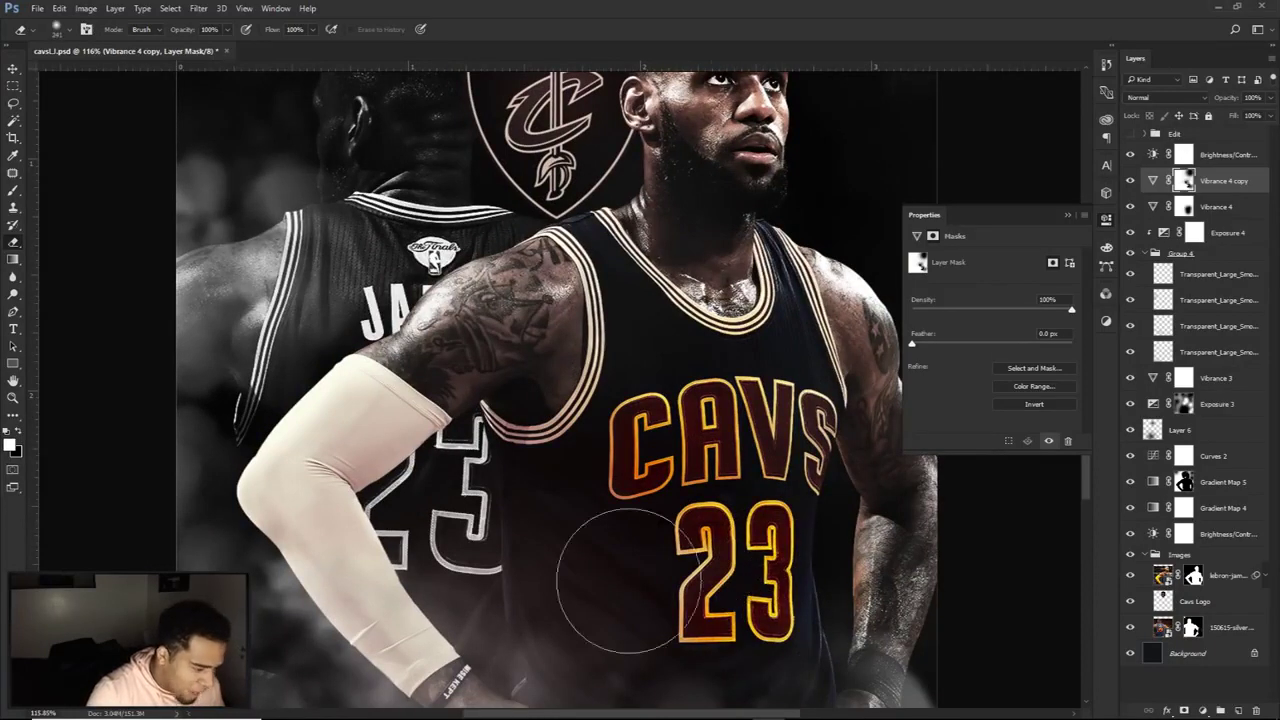
pyautogui.press('x')
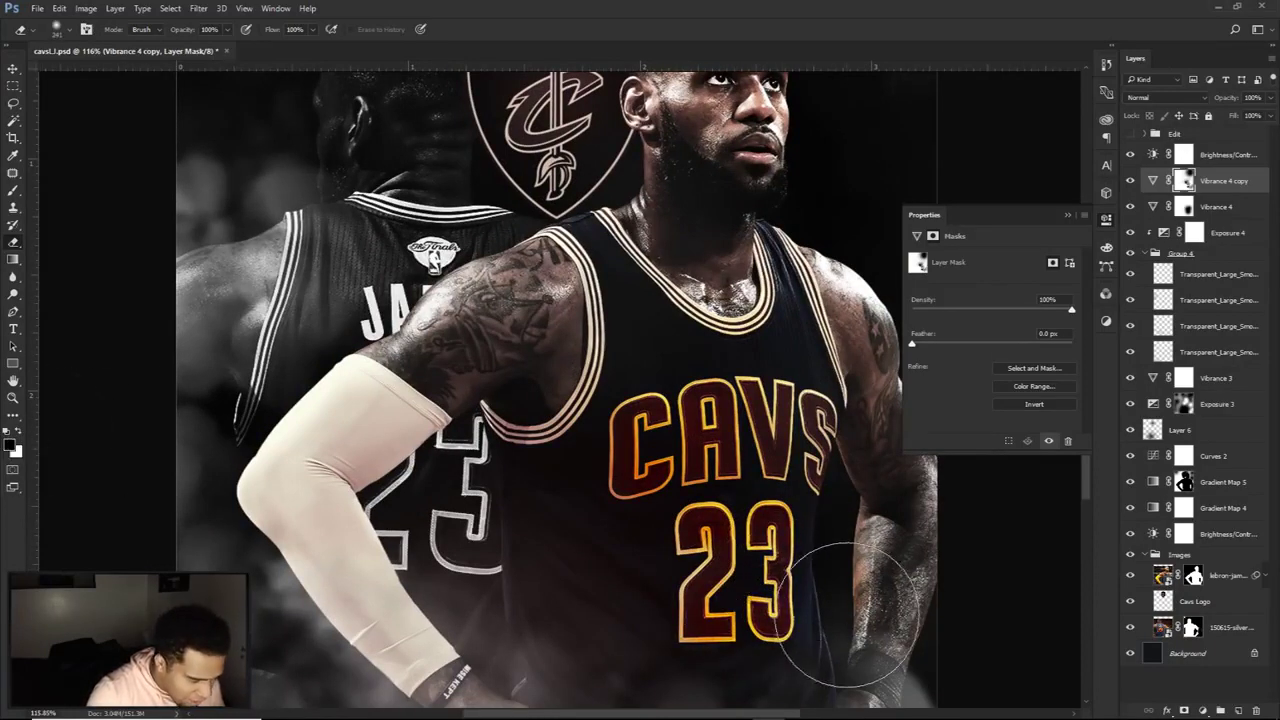
pyautogui.scroll(-2, 700, 615)
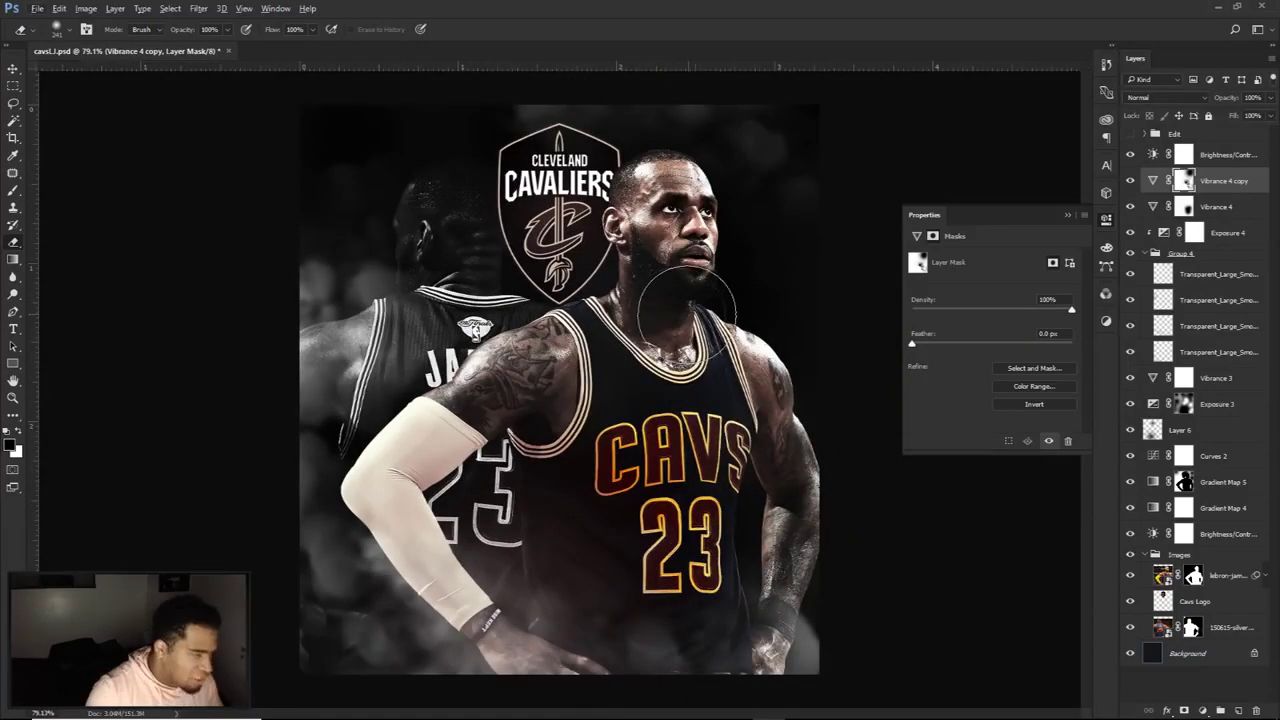
# Step: Mask the Vibrance 4 copy and Vibrance 4 effects off the Cavaliers logo emblem with a soft Eraser to restore its colors
pyautogui.click(20, 432)
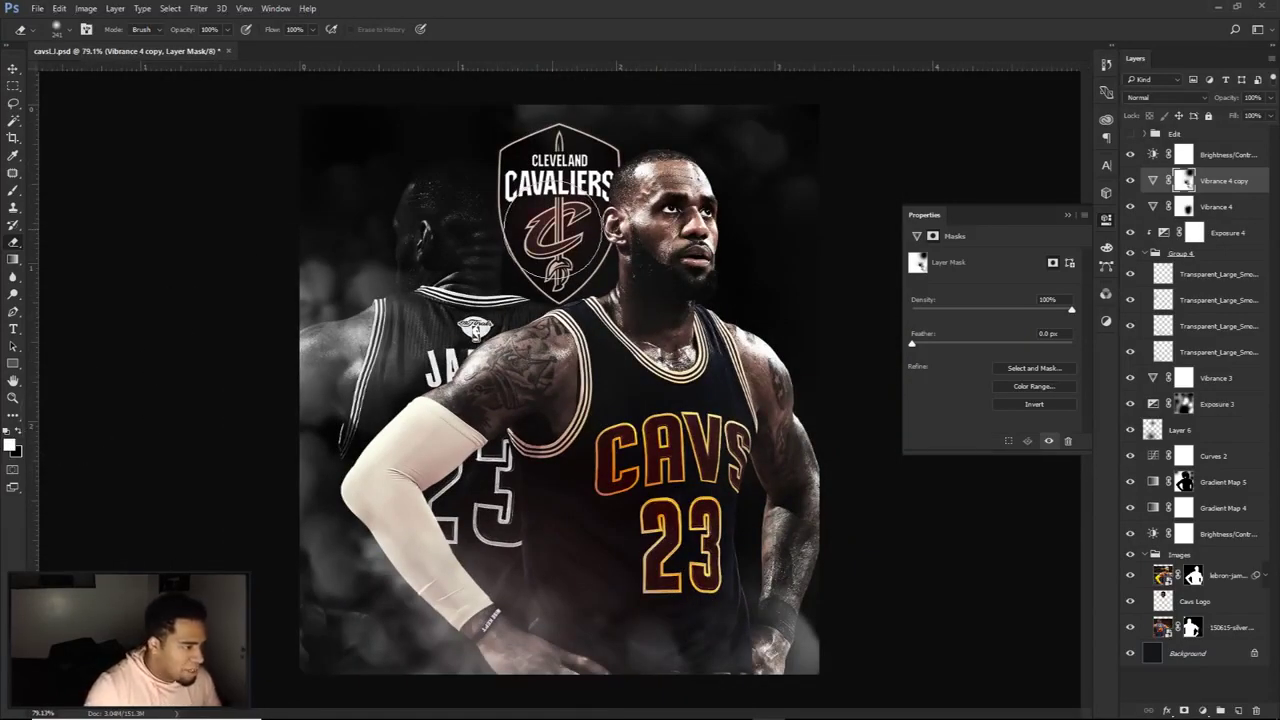
pyautogui.keyDown('alt'); pyautogui.rightClick(566, 226); pyautogui.keyUp('alt')
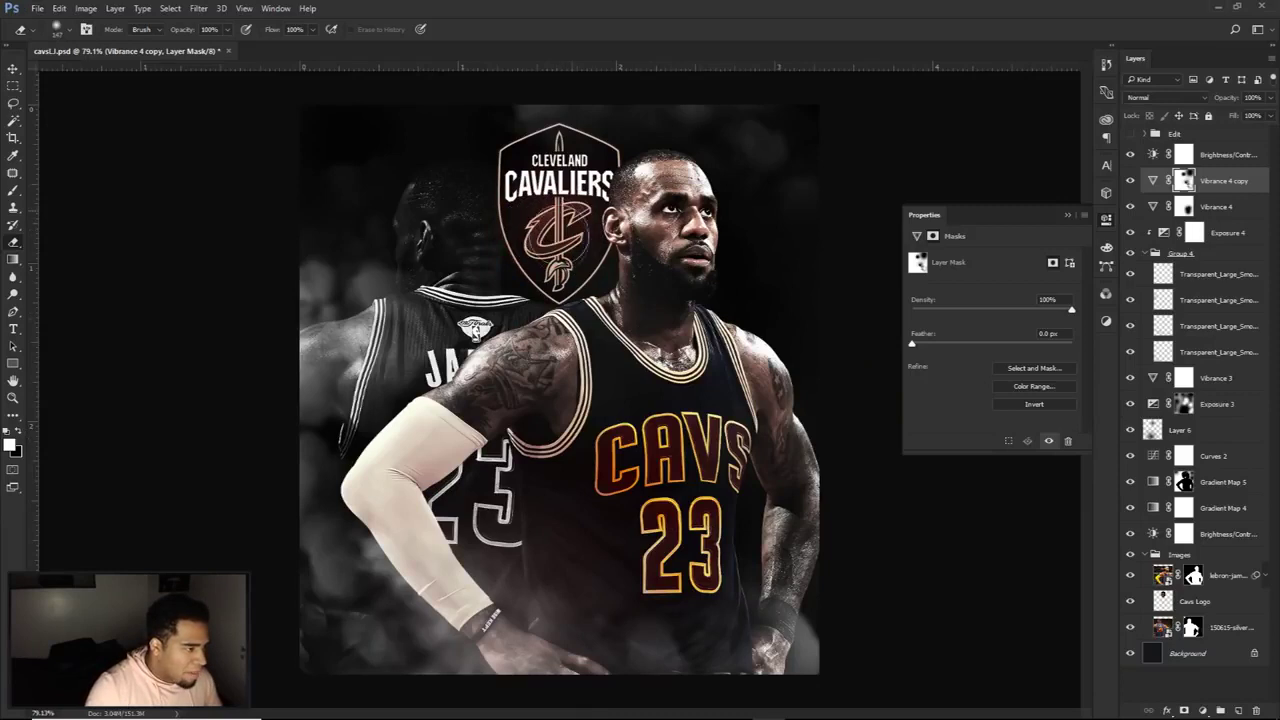
pyautogui.click(1131, 180)
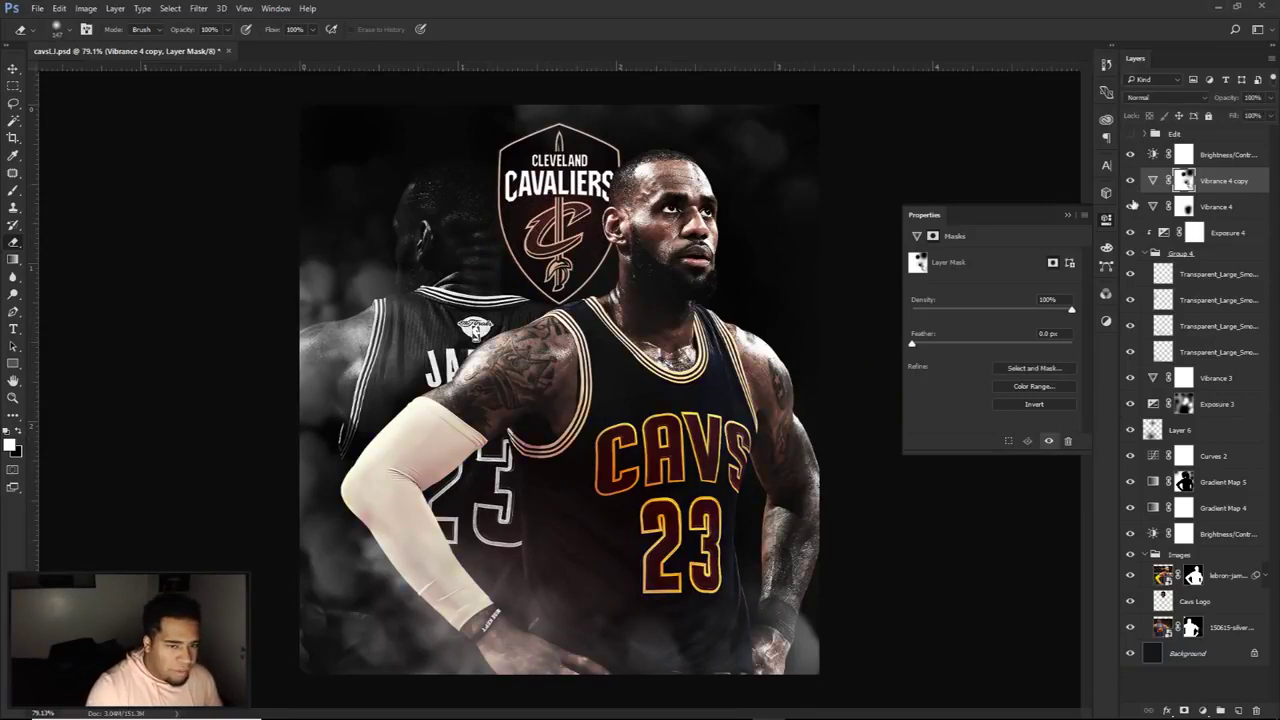
pyautogui.click(1131, 207)
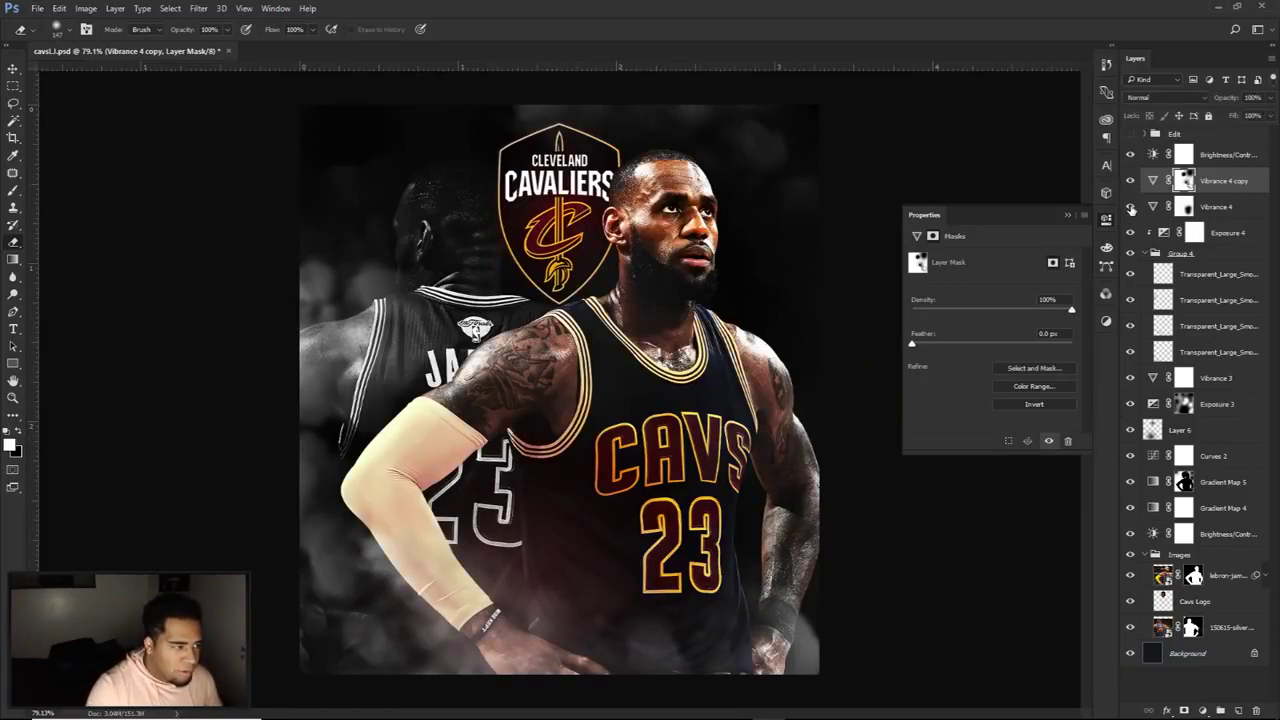
pyautogui.click(1184, 207)
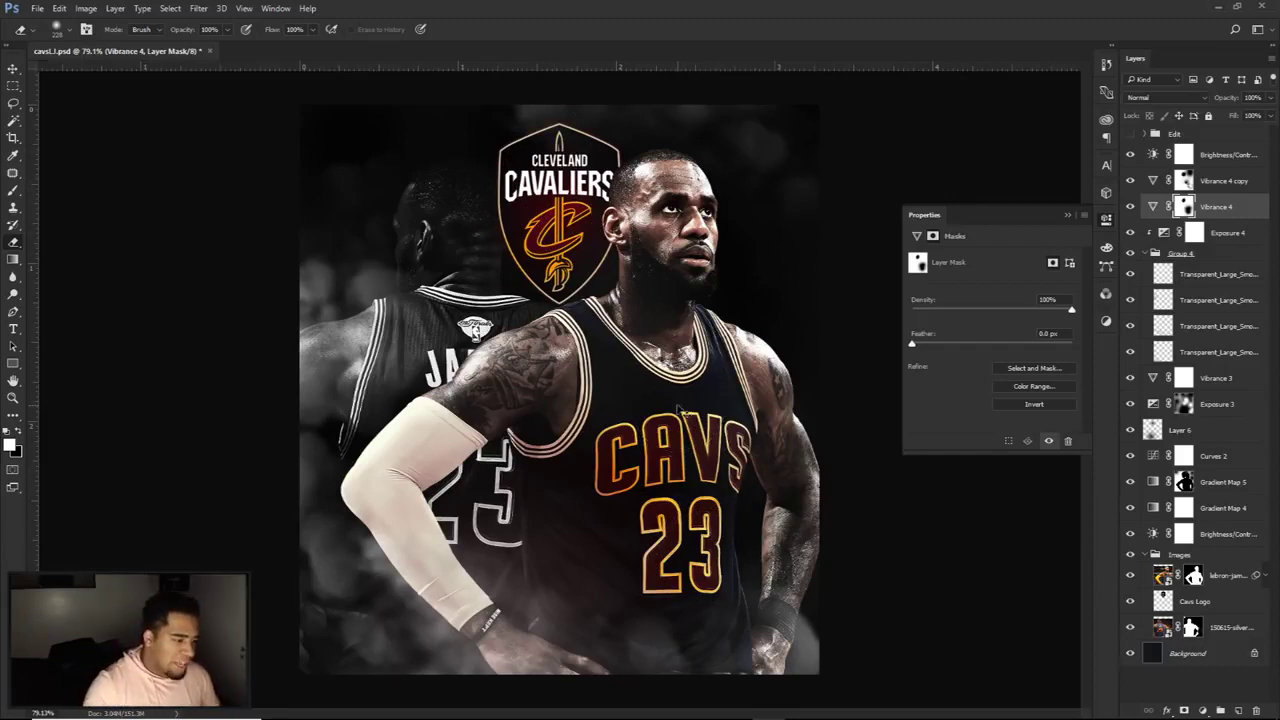
pyautogui.scroll(-3, 678, 410)
pyautogui.scroll(2, 660, 440)
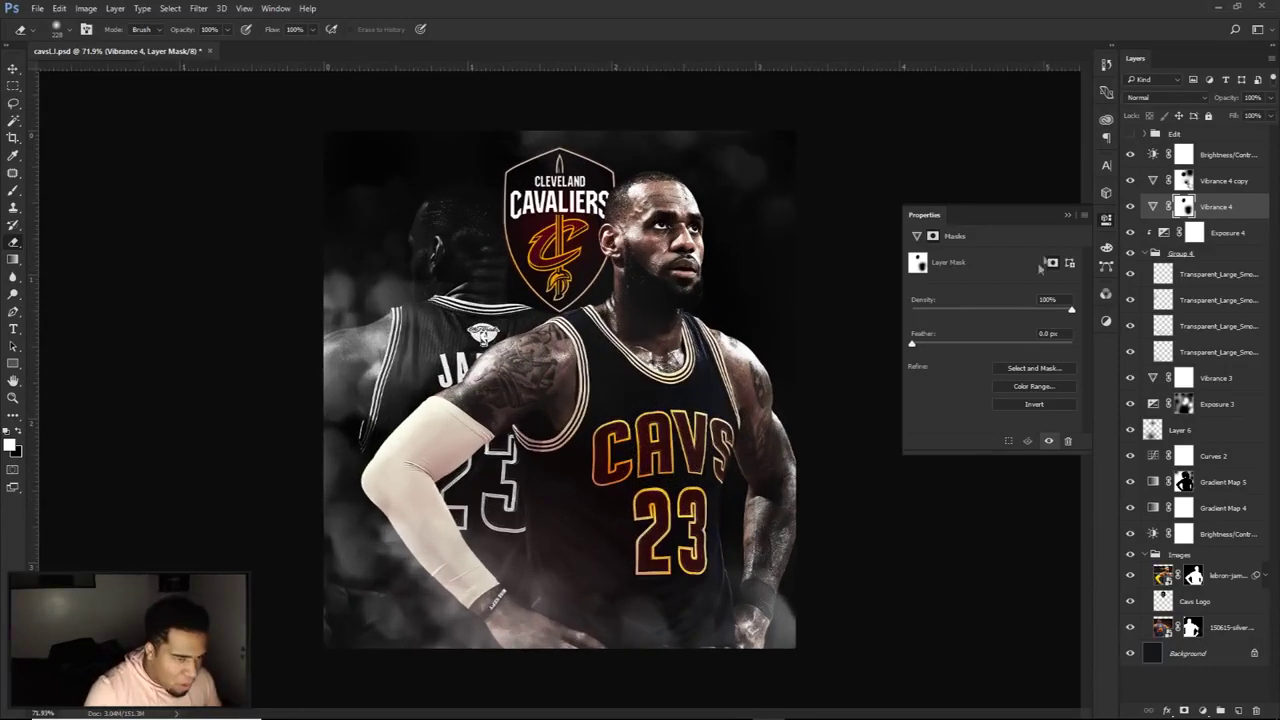
# Step: Add a Levels layer above the top Brightness/Contrast layer with input levels 9, 1.14 and 245, and compare the poster without and with it
pyautogui.click(1105, 220)
pyautogui.click(1219, 160)
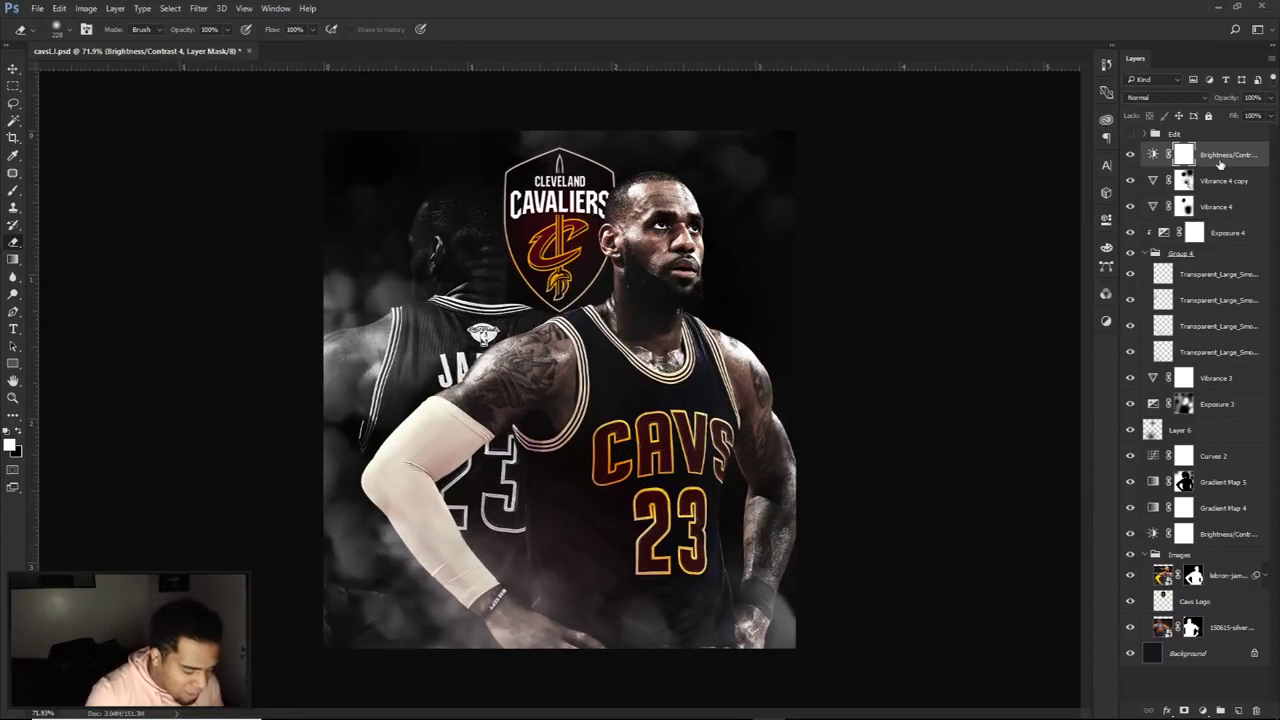
pyautogui.click(1205, 710)
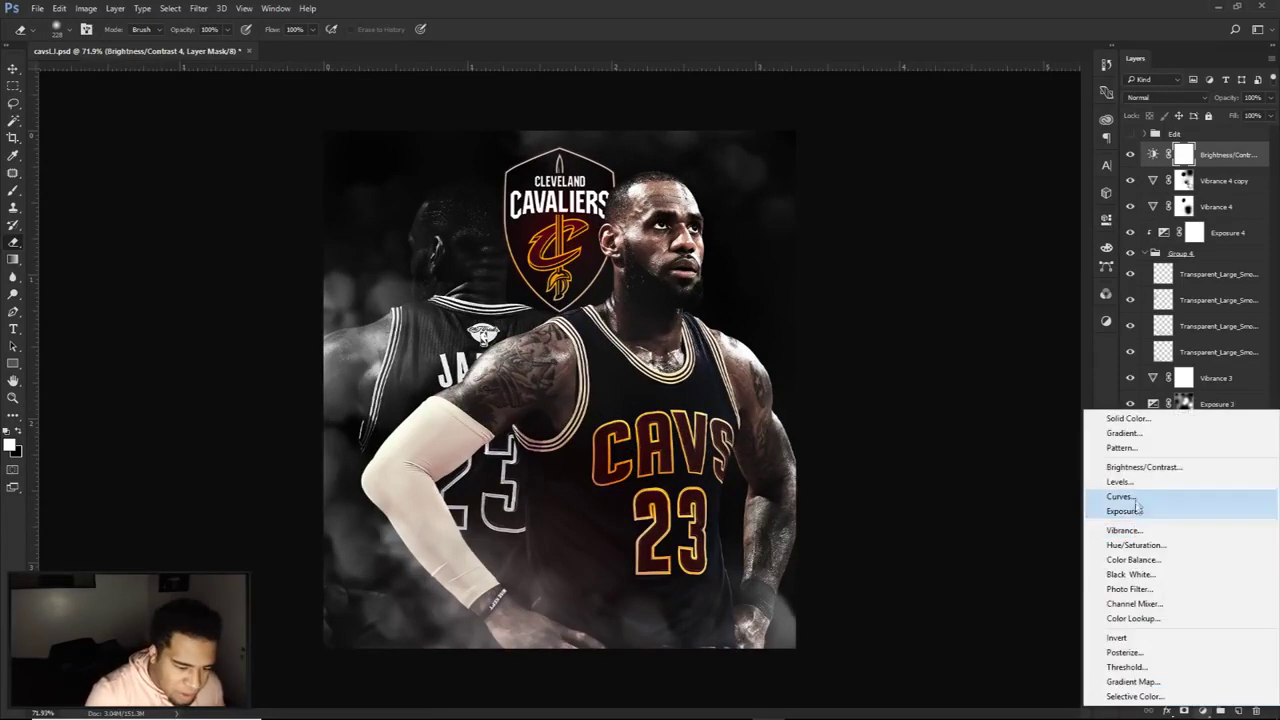
pyautogui.click(1110, 484)
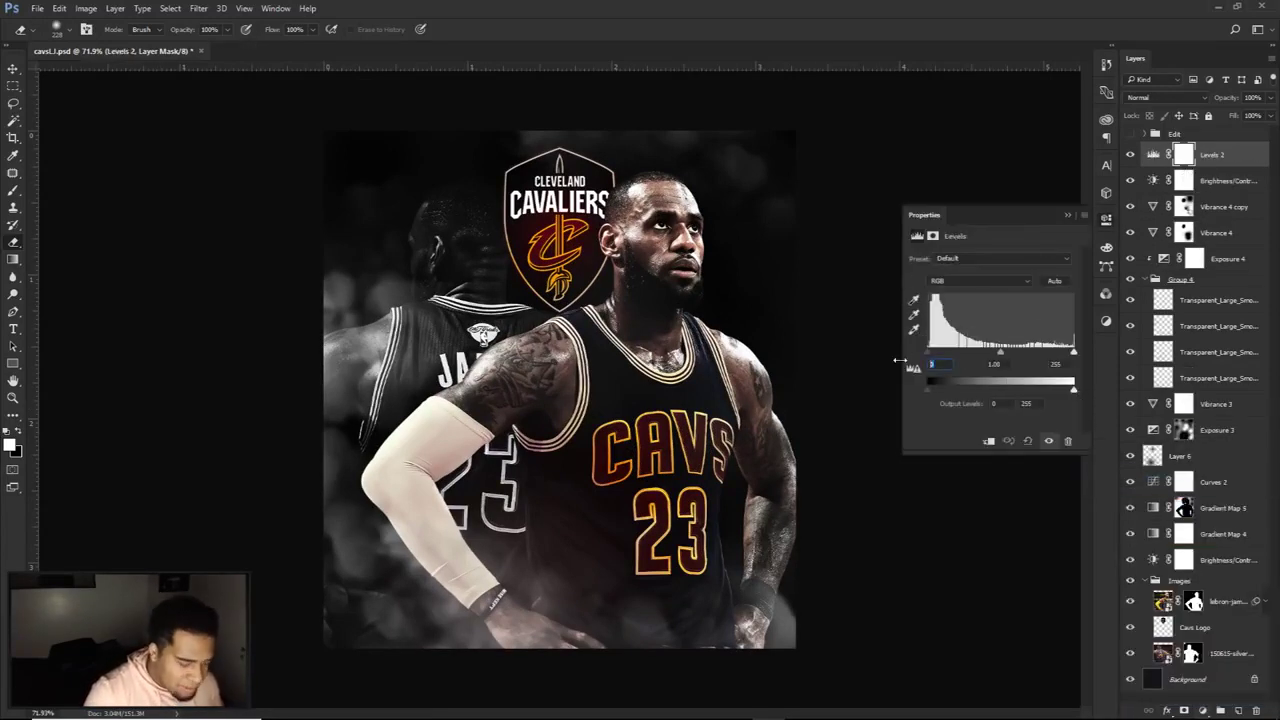
pyautogui.write('9')
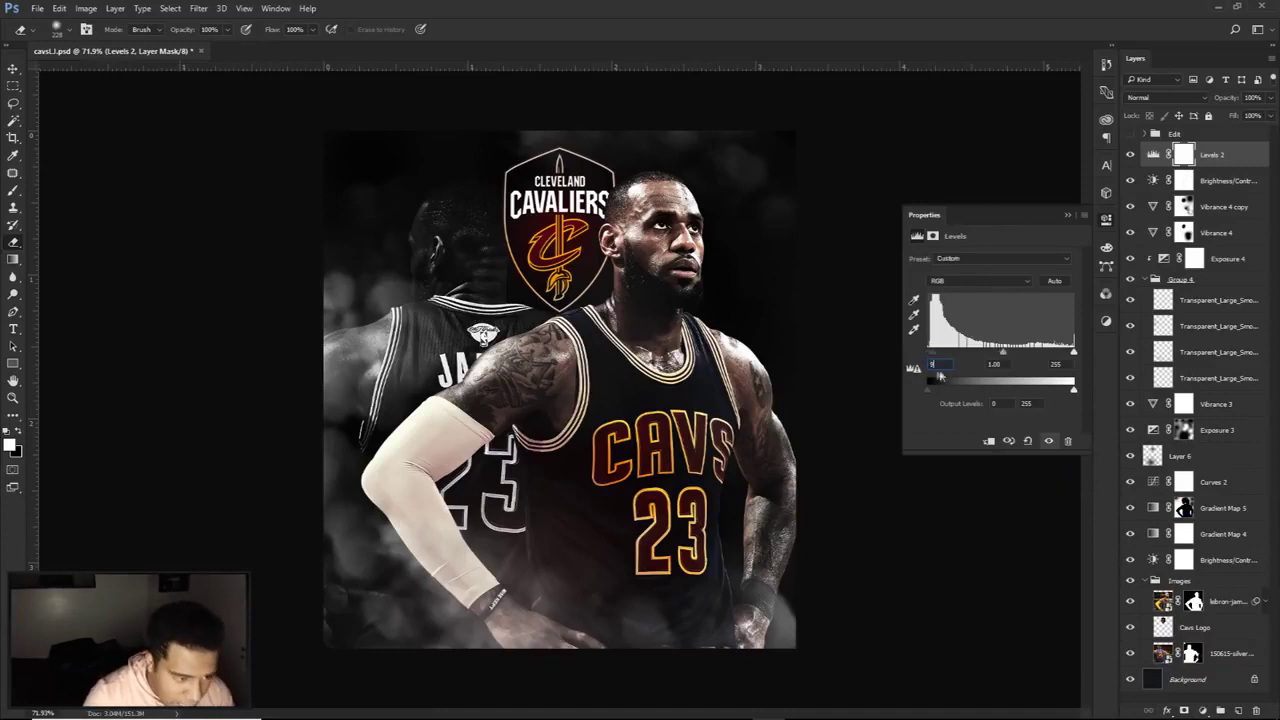
pyautogui.write('1.14')
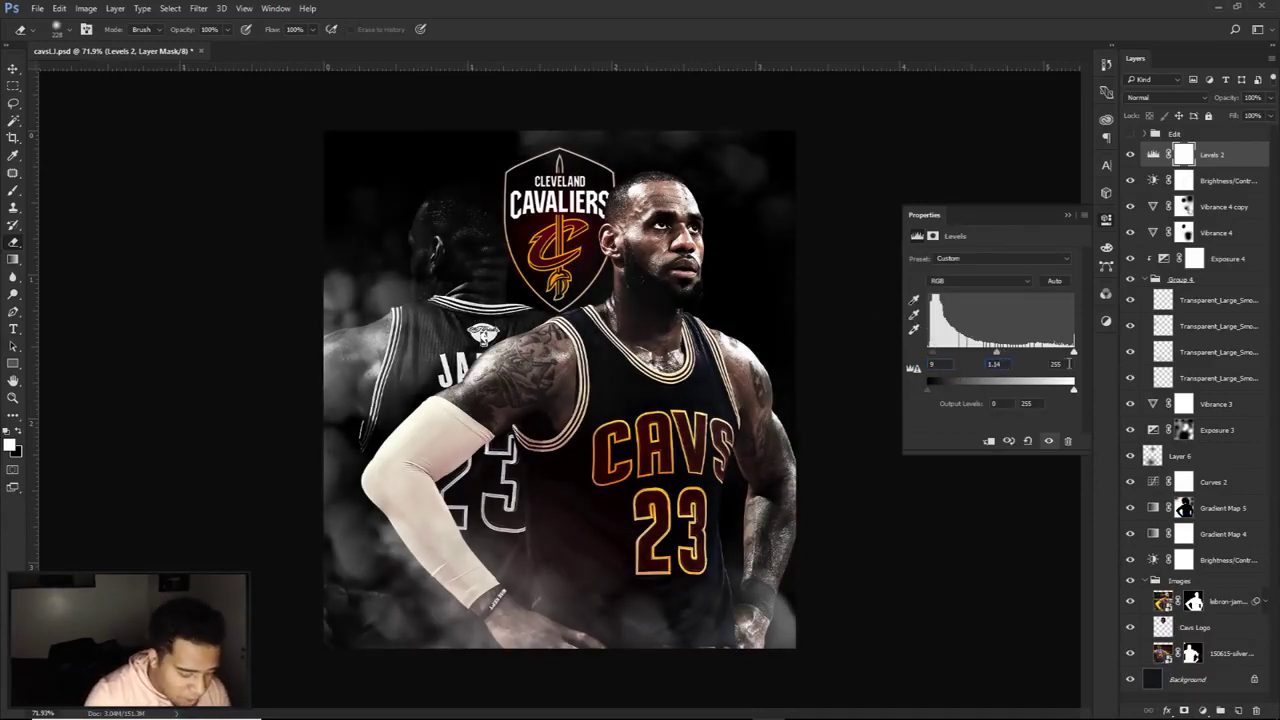
pyautogui.write('249')
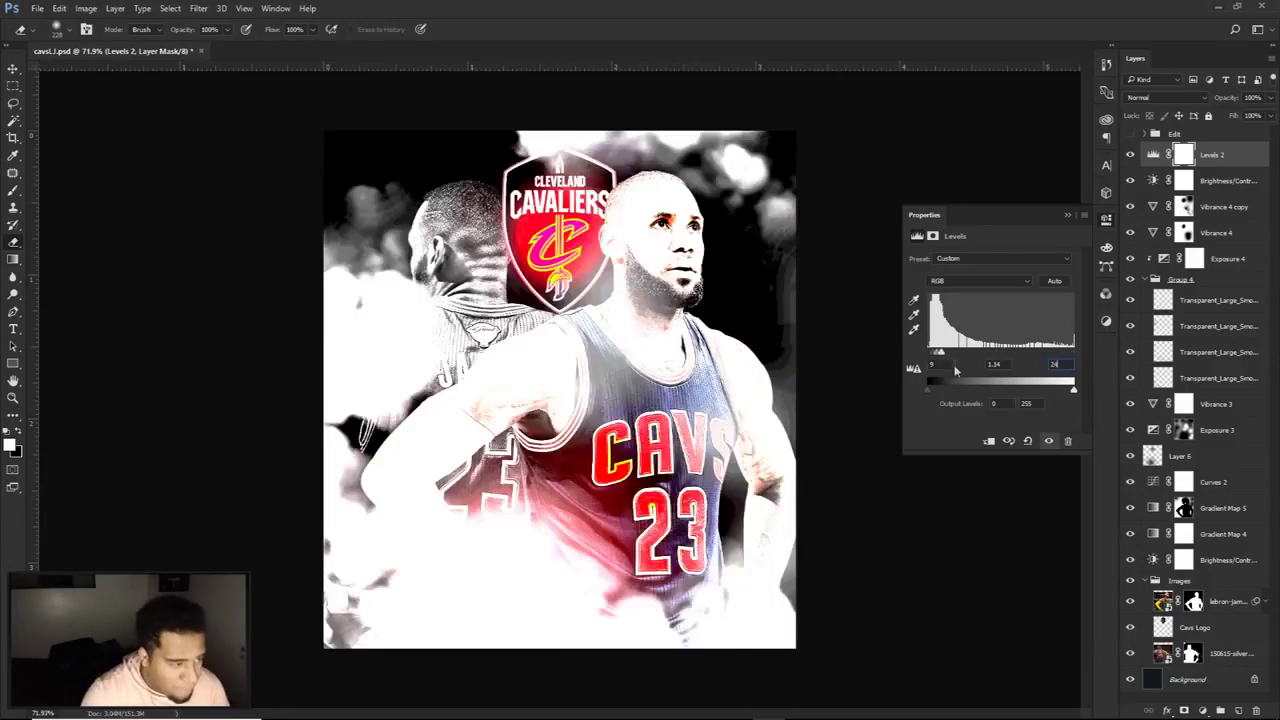
pyautogui.click(1133, 155)
pyautogui.click(1133, 155)
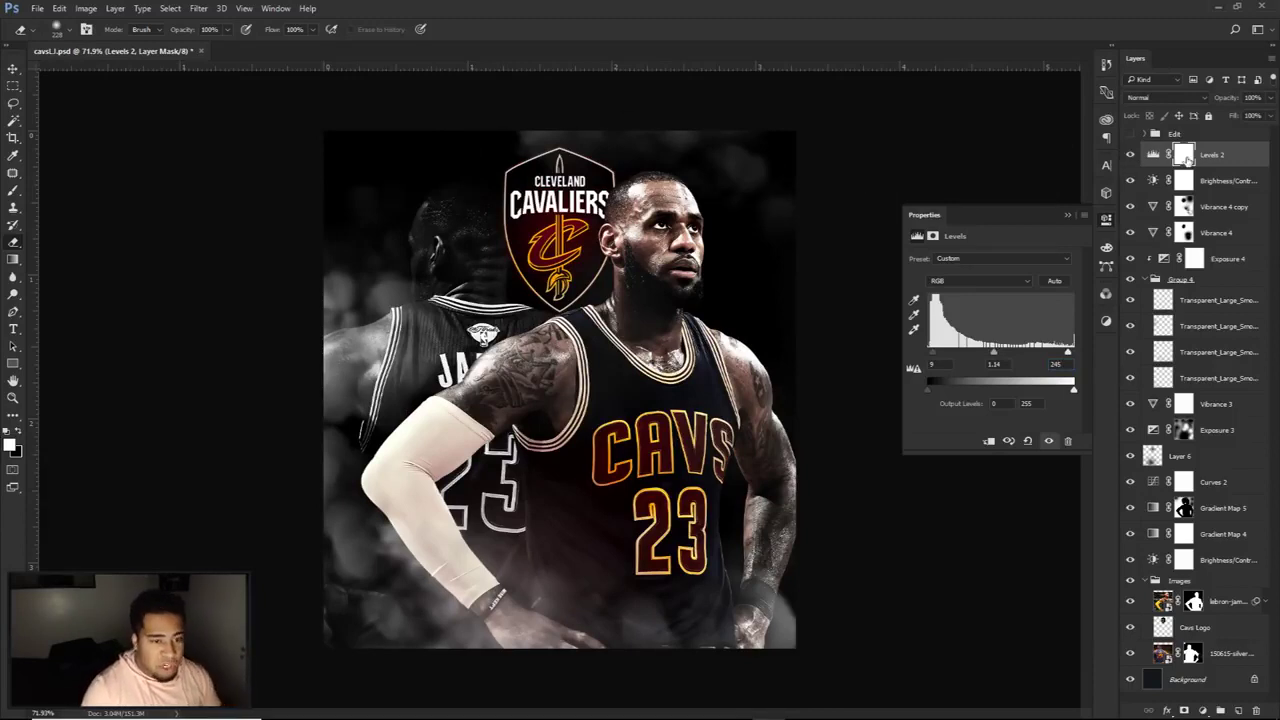
# Step: Paint the Levels 2 mask with a soft black Brush at varying sizes over parts of the background, both players and the front jersey
pyautogui.click(1186, 155)
pyautogui.press('b')
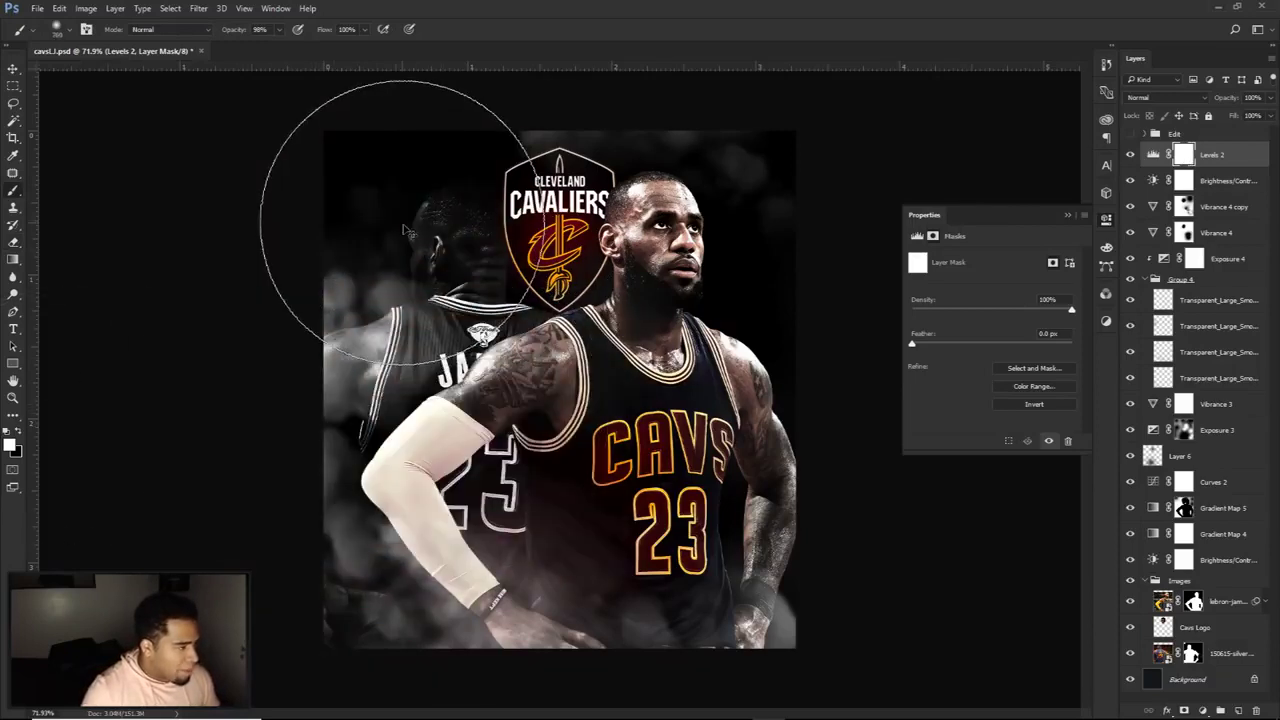
pyautogui.moveTo(506, 286); pyautogui.dragTo(478, 272)
pyautogui.moveTo(445, 229); pyautogui.dragTo(450, 226)
pyautogui.click(446, 195)
pyautogui.click(374, 170)
pyautogui.click(812, 275)
pyautogui.moveTo(746, 271); pyautogui.dragTo(710, 273)
pyautogui.moveTo(594, 500); pyautogui.dragTo(611, 502)
pyautogui.click(575, 535)
pyautogui.click(613, 438)
pyautogui.moveTo(633, 350); pyautogui.dragTo(655, 329)
pyautogui.click(674, 329)
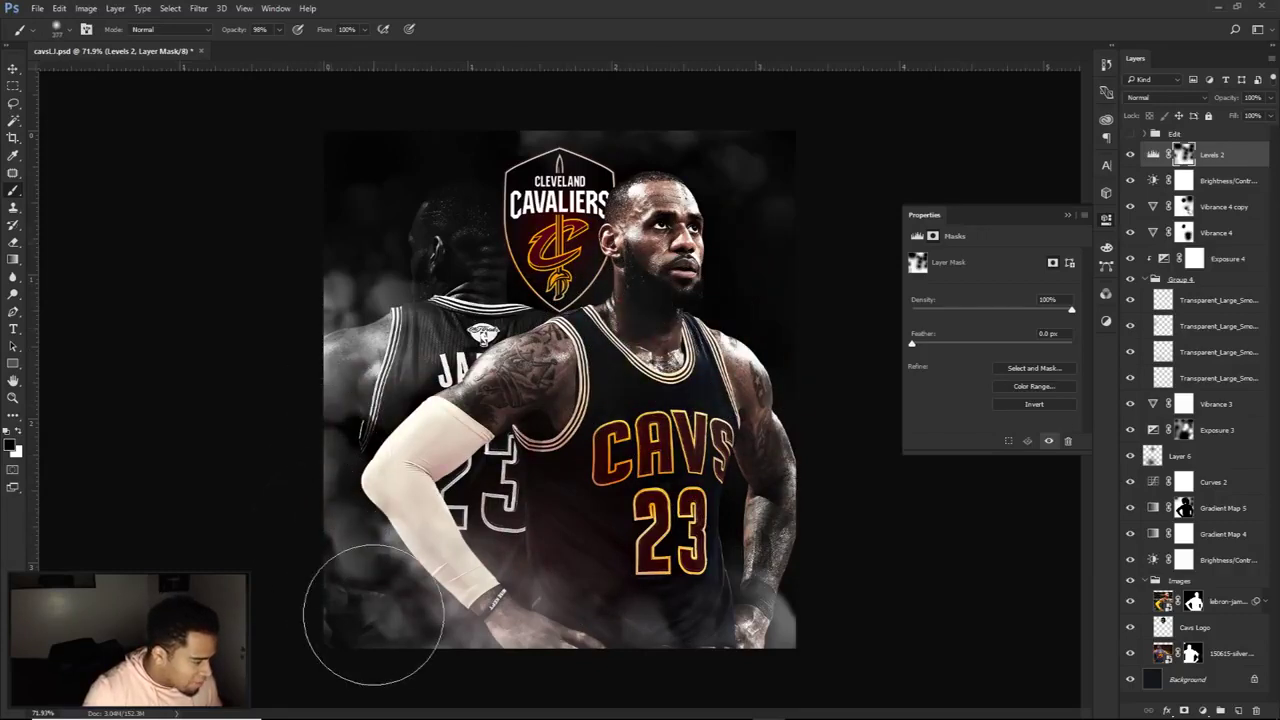
pyautogui.moveTo(511, 503); pyautogui.dragTo(506, 502)
pyautogui.click(506, 502)
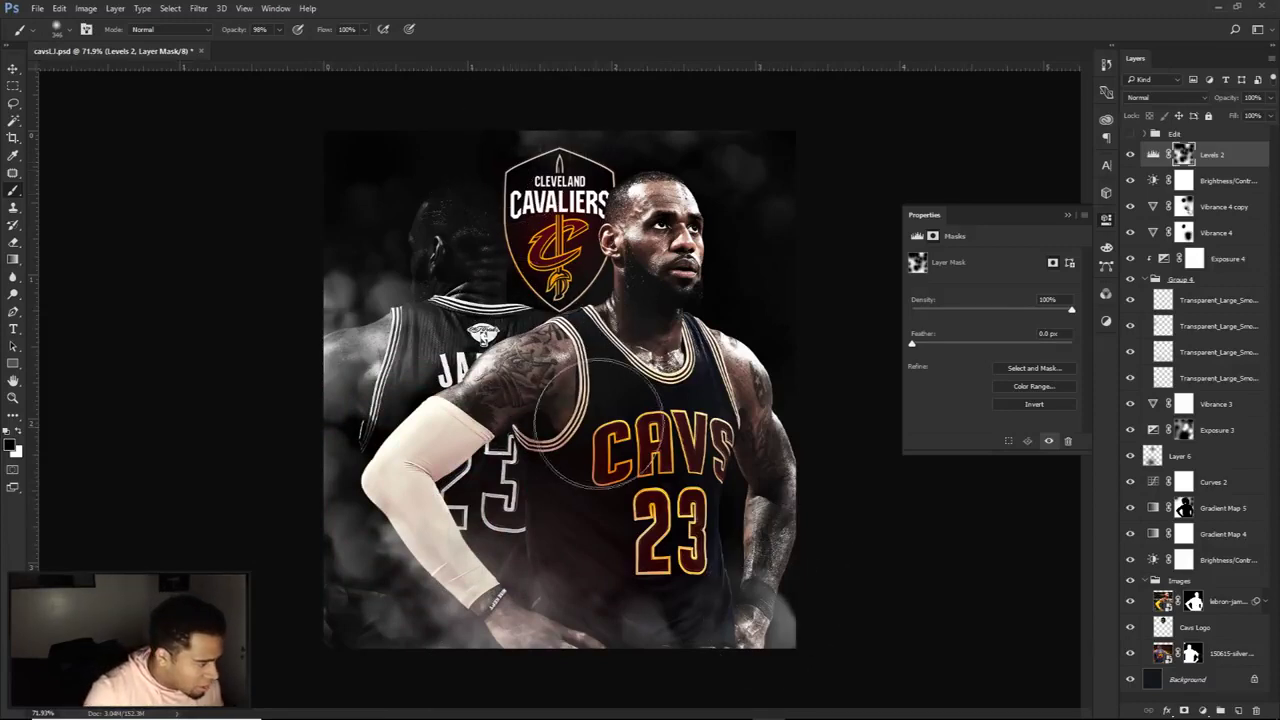
pyautogui.scroll(-2, 575, 405)
pyautogui.scroll(2, 608, 431)
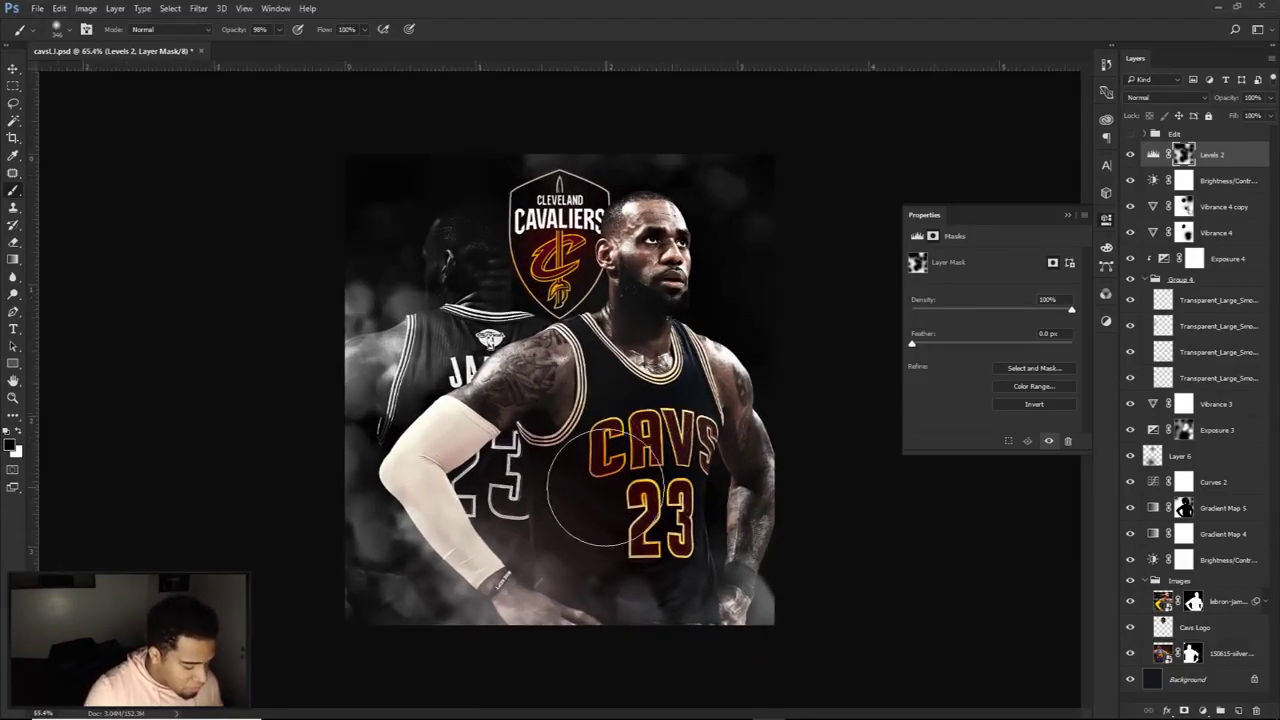
# Step: Duplicate all layers from Levels 2 down to Background and merge the copies into a single layer above the originals
pyautogui.press('v')
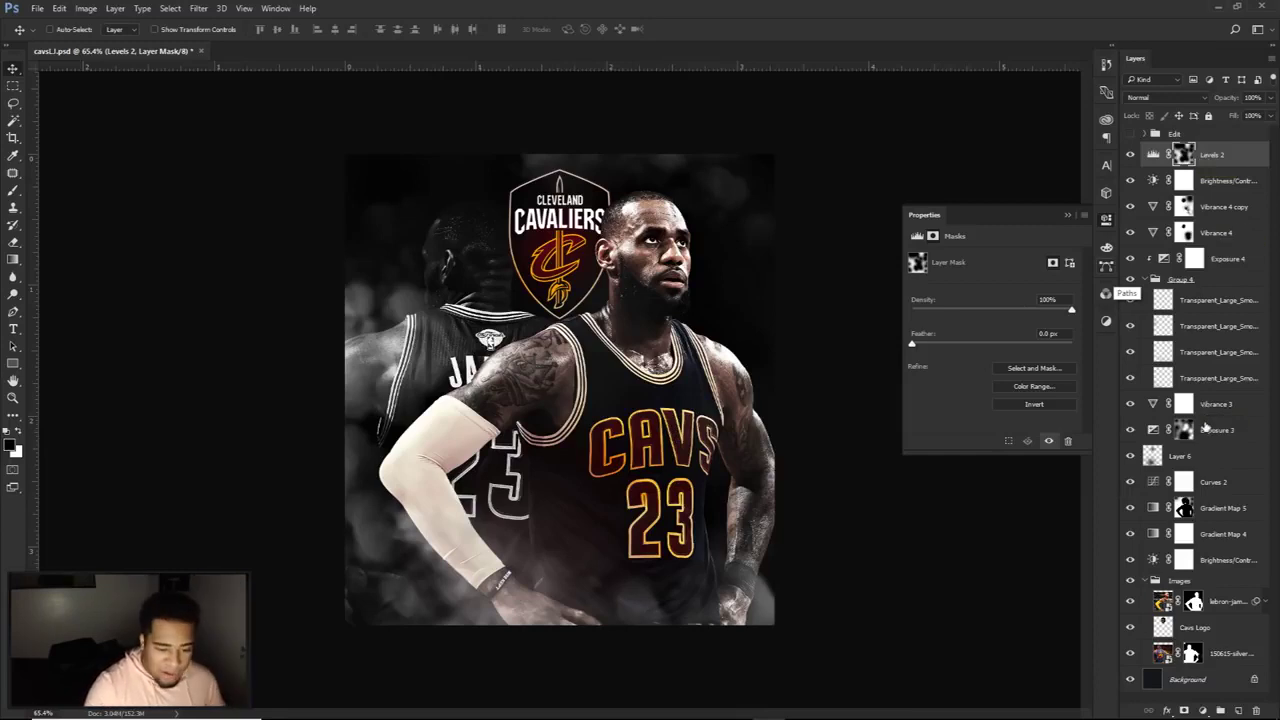
pyautogui.keyDown('shift'); pyautogui.click(1205, 680); pyautogui.keyUp('shift')
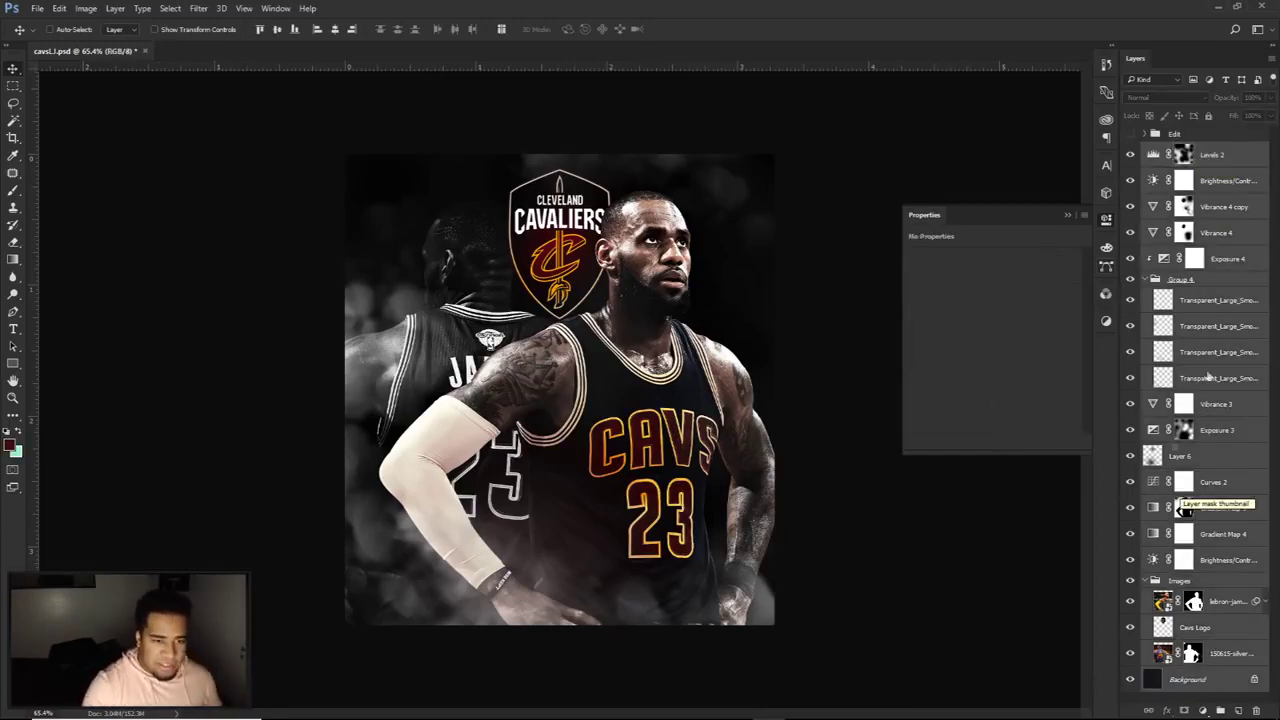
pyautogui.click(1212, 157)
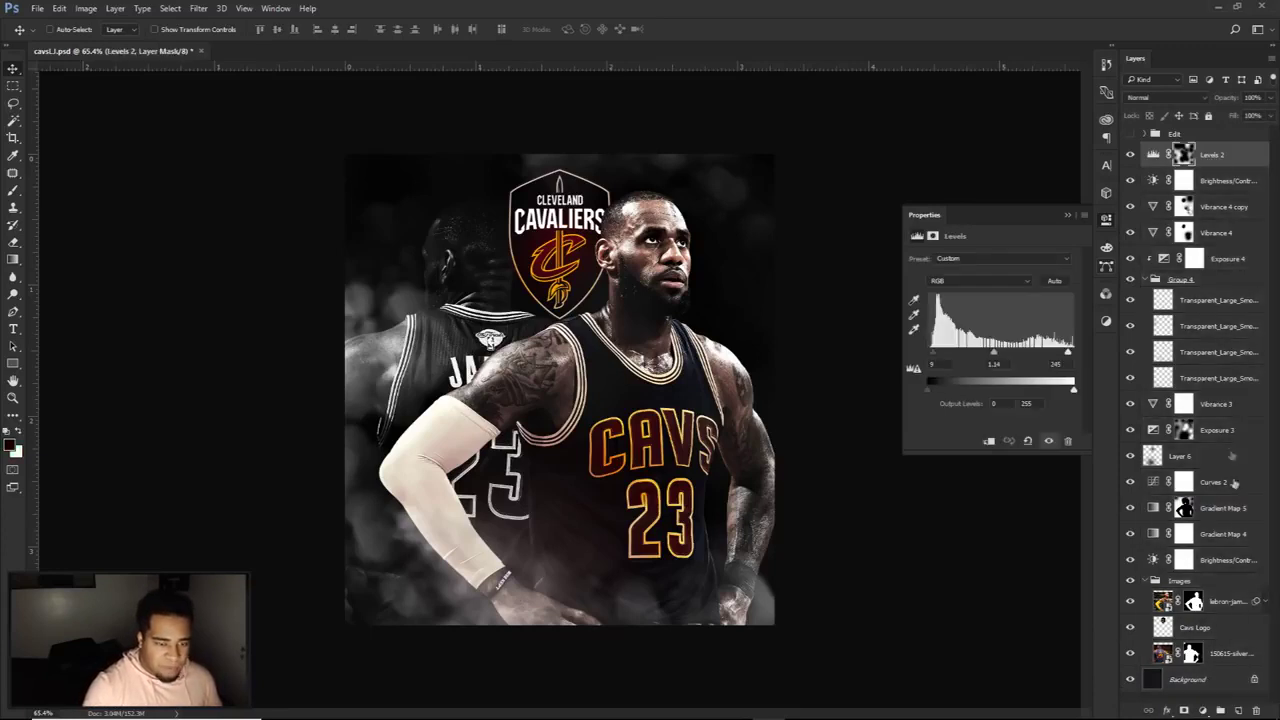
pyautogui.keyDown('shift'); pyautogui.click(1217, 682); pyautogui.keyUp('shift')
pyautogui.hotkey('ctrl', 'j')
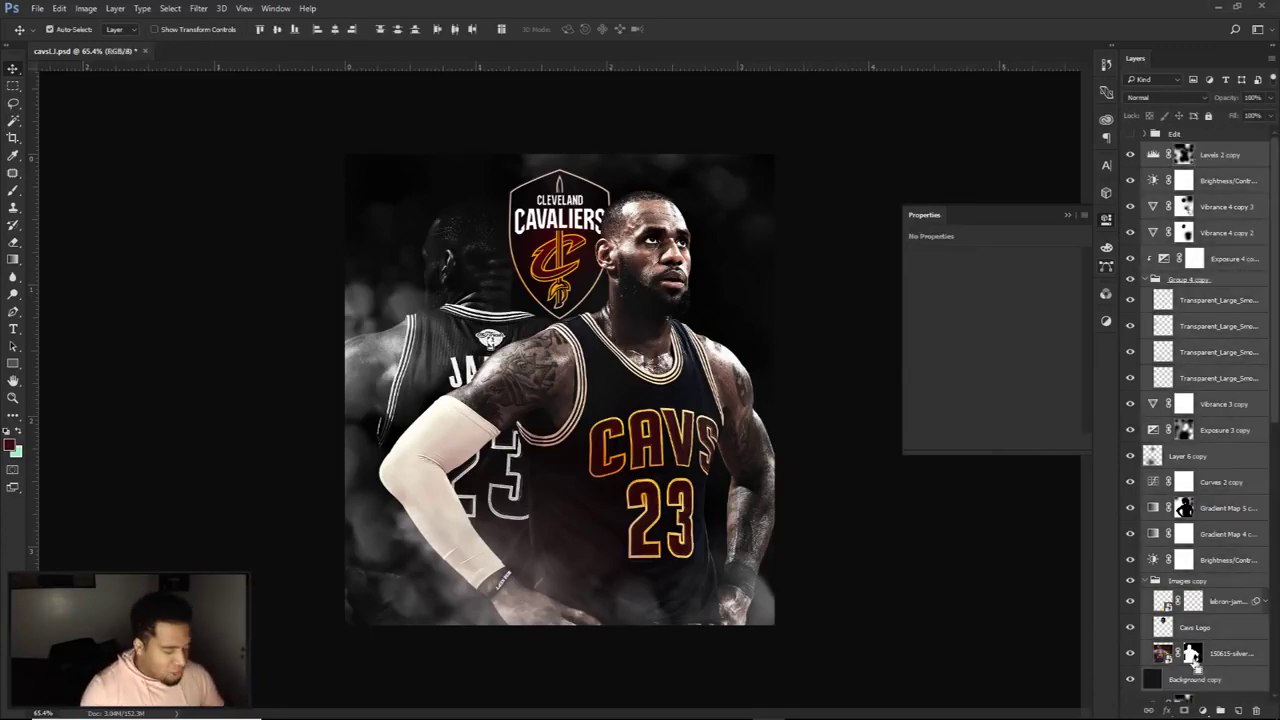
pyautogui.hotkey('ctrl', 'e')
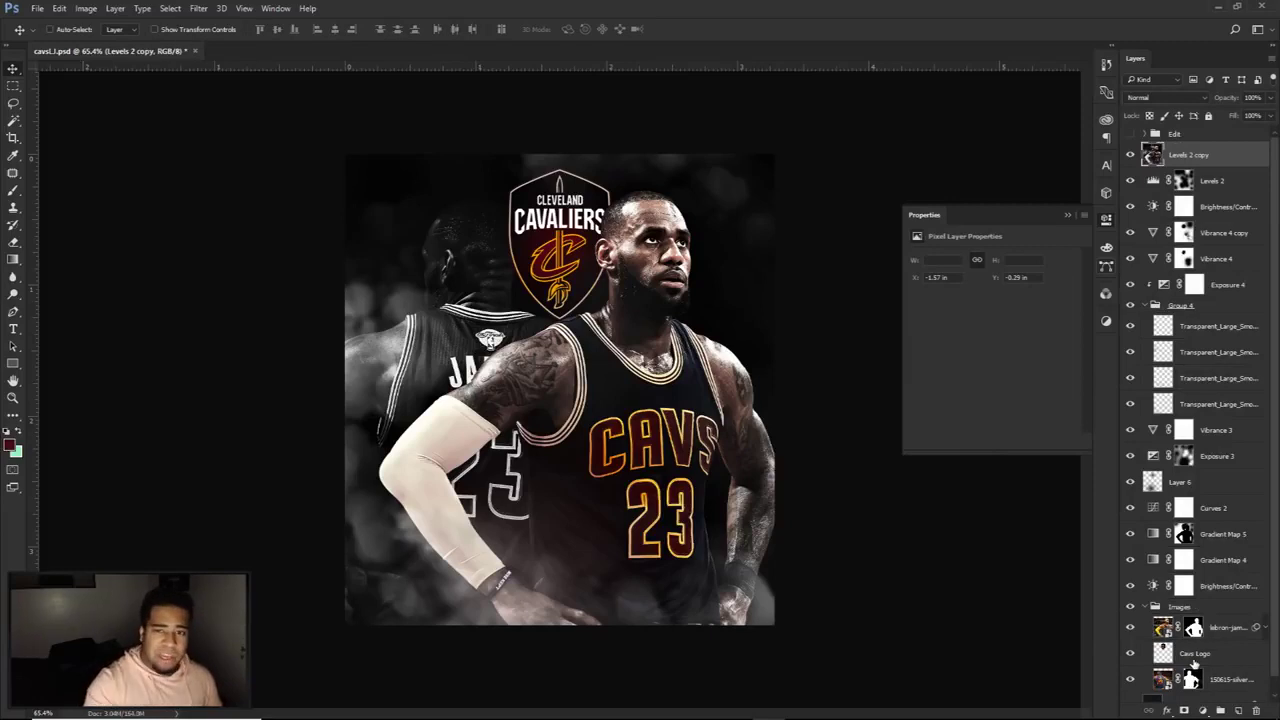
# Step: Apply the Paint Daubs filter to the merged layer with brush size 1, sharpness 1 and the Simple brush type
pyautogui.click(199, 9)
pyautogui.click(212, 57)
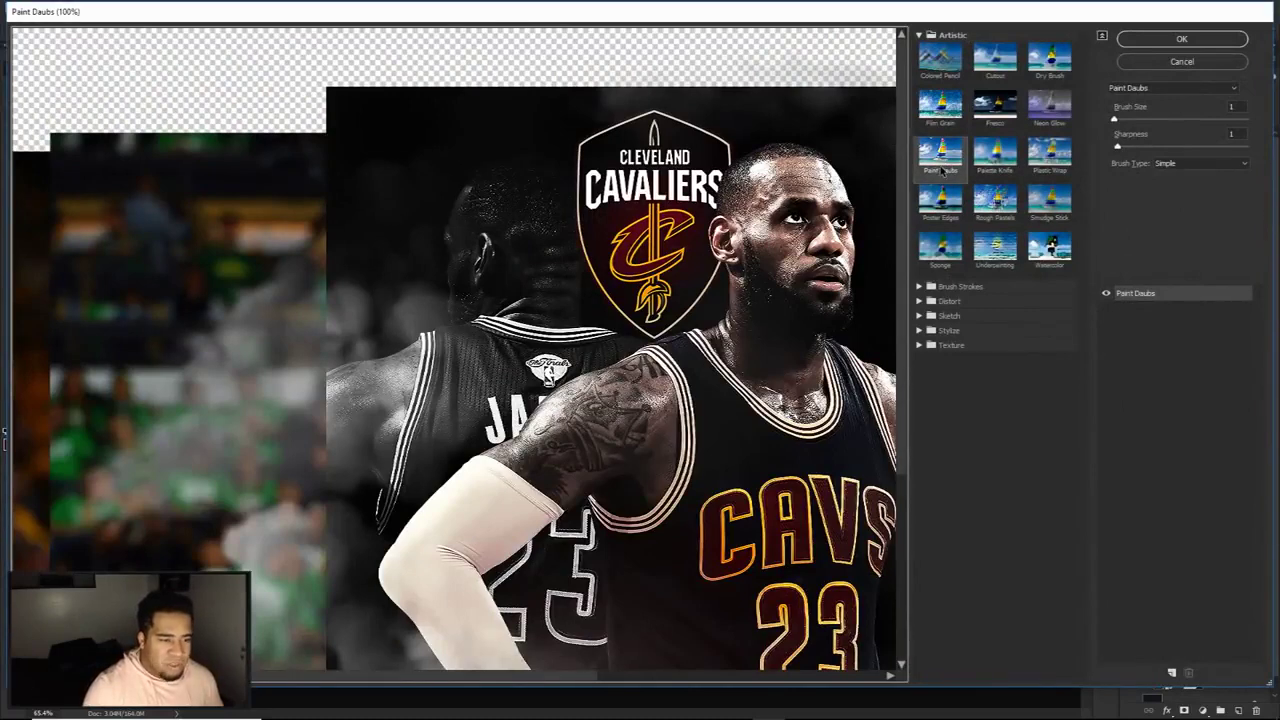
pyautogui.moveTo(738, 320); pyautogui.dragTo(532, 197)
pyautogui.moveTo(1244, 108); pyautogui.dragTo(1111, 112)
pyautogui.click(1178, 40)
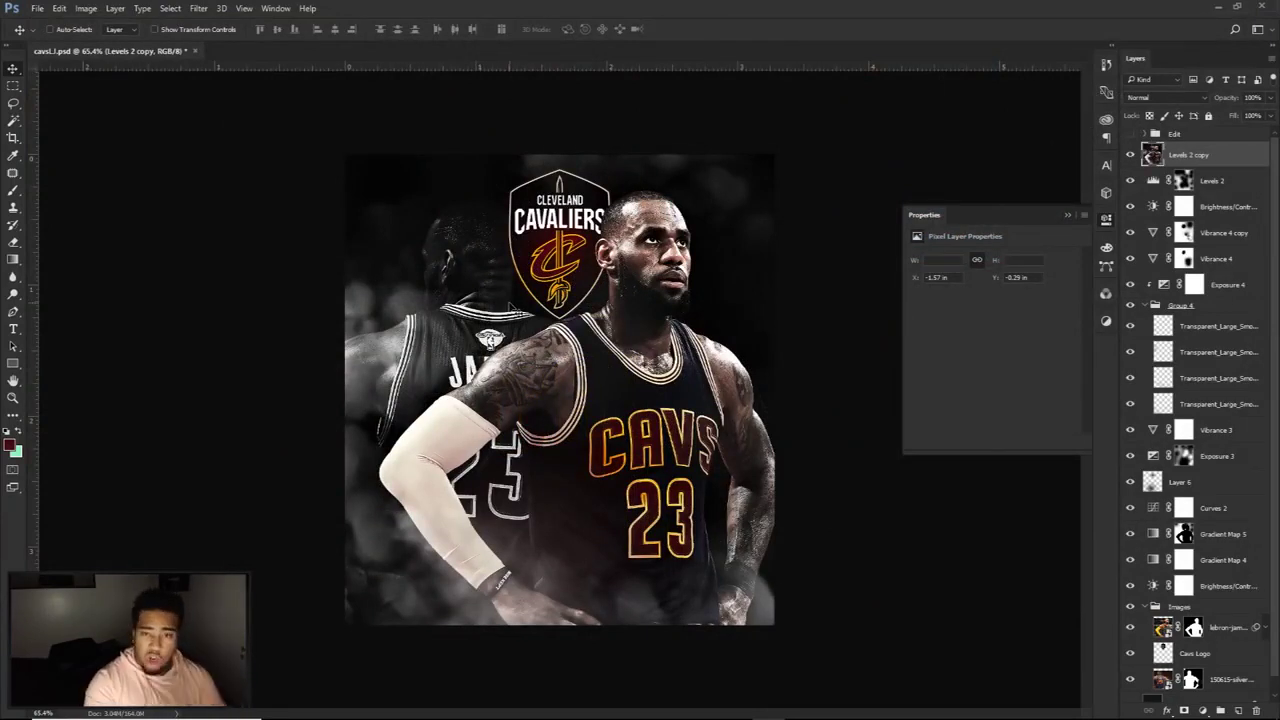
# Step: Examine the filtered poster up close and compare it without and with the merged Levels 2 copy layer
pyautogui.scroll(7, 578, 332)
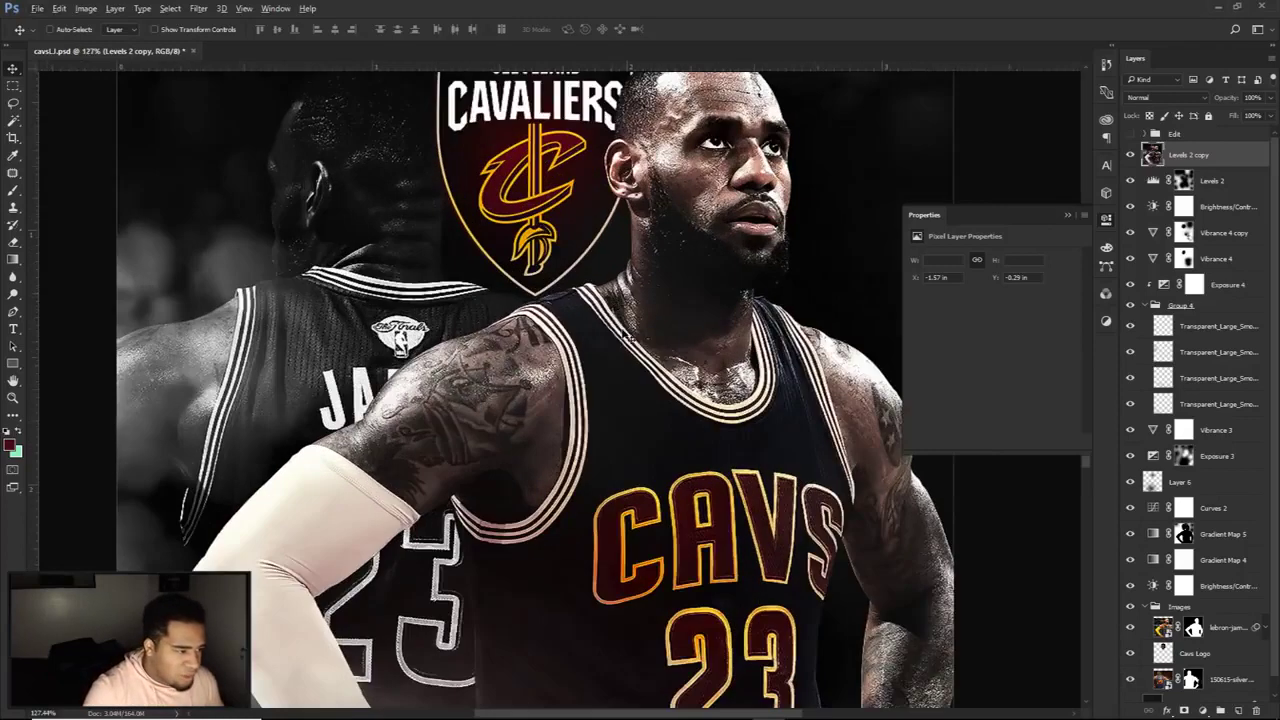
pyautogui.moveTo(619, 325); pyautogui.dragTo(609, 374)
pyautogui.scroll(-3, 625, 368)
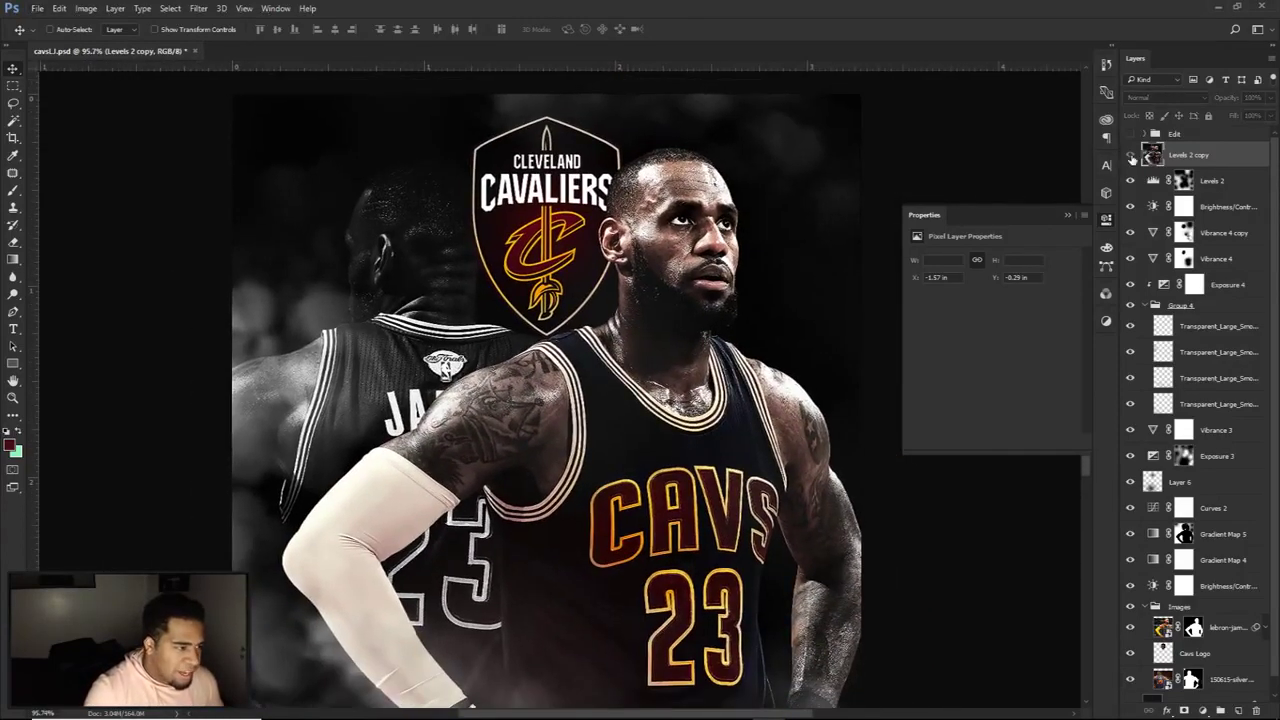
pyautogui.click(1131, 155)
pyautogui.click(1131, 155)
pyautogui.click(1131, 155)
pyautogui.click(1131, 155)
pyautogui.click(1131, 155)
pyautogui.scroll(-2, 636, 370)
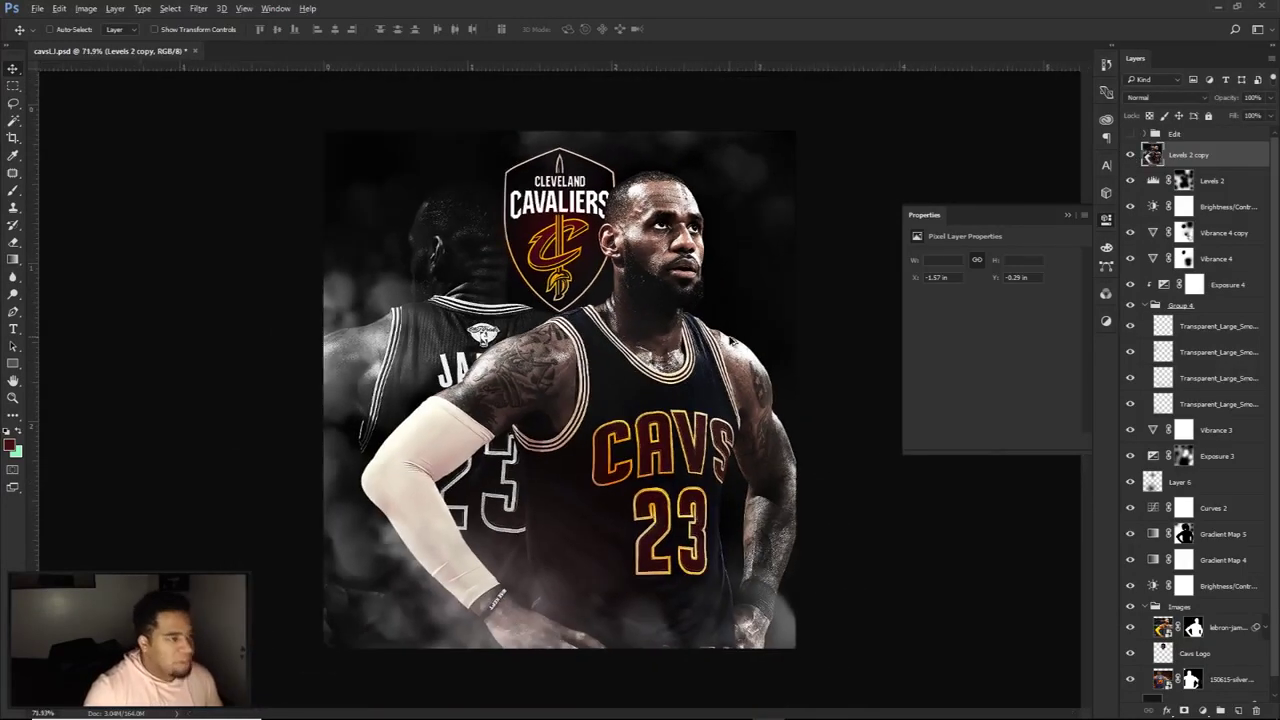
pyautogui.scroll(-1, 636, 370)
pyautogui.scroll(2, 620, 381)
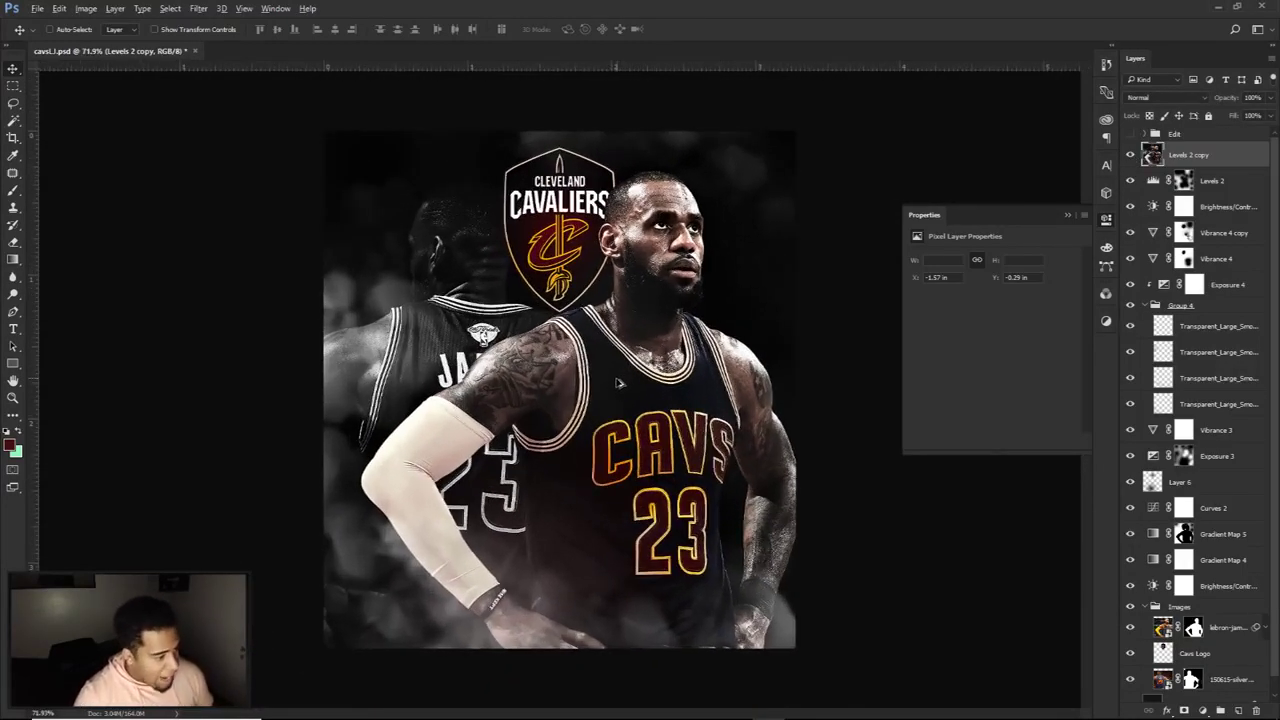
# Step: Add a new layer above Levels 2 copy and paint soft dark red glows over the lower centre and the team logo
pyautogui.click(1192, 483)
pyautogui.click(1198, 165)
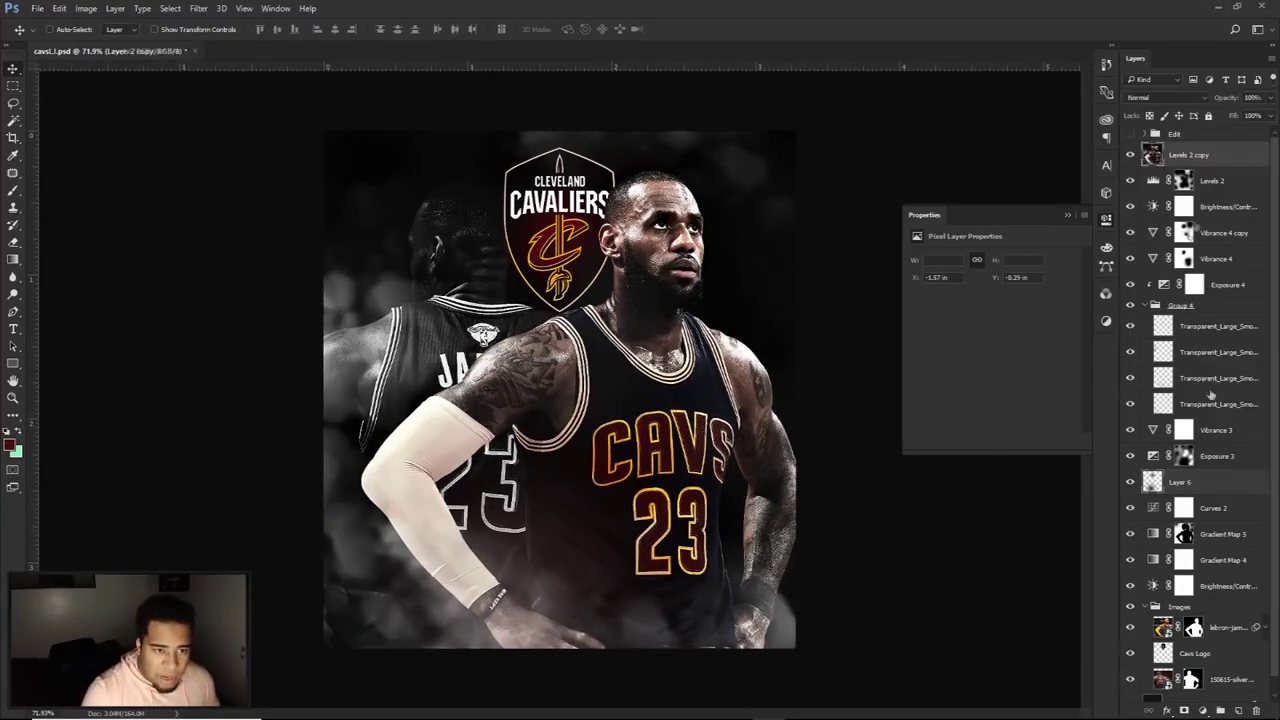
pyautogui.click(1239, 709)
pyautogui.press('b')
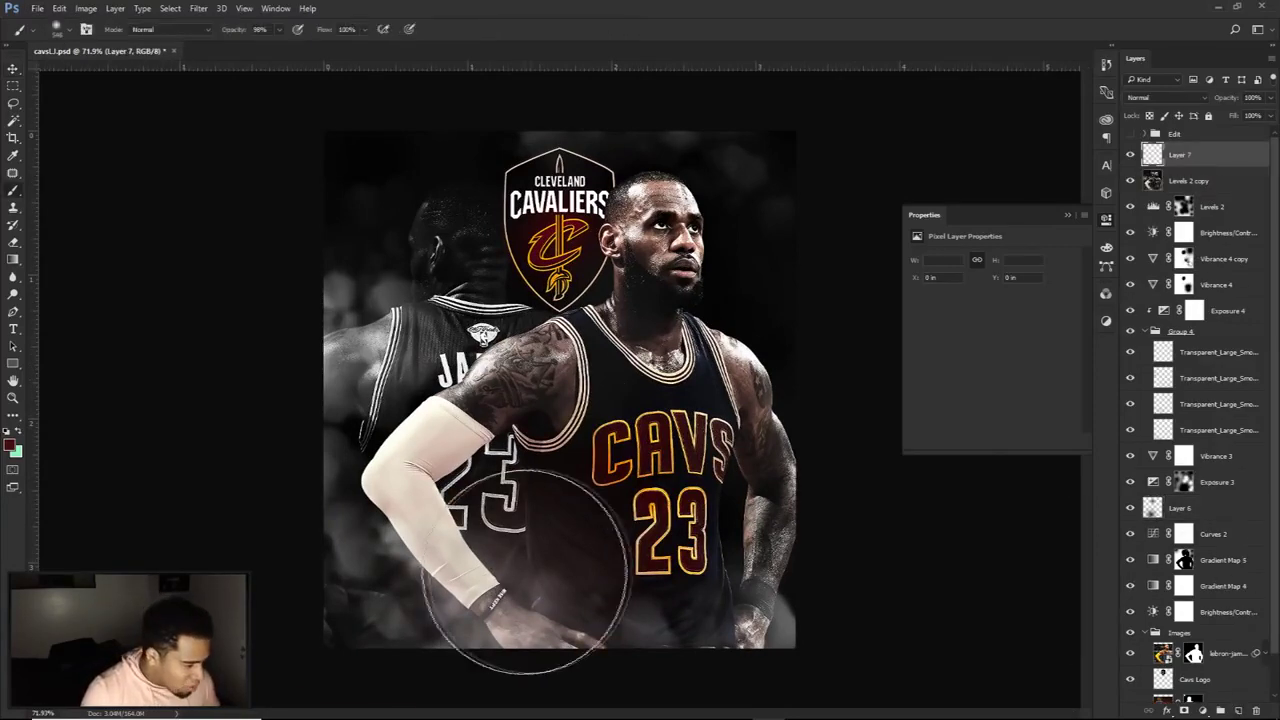
pyautogui.moveTo(537, 560); pyautogui.dragTo(570, 560)
pyautogui.click(544, 252)
pyautogui.moveTo(563, 270); pyautogui.dragTo(531, 270)
pyautogui.hotkey('ctrl', 'z')
# Step: Set the red glow layer's blend mode to Linear Dodge (Add) and its opacity to 63%
pyautogui.click(1165, 97)
pyautogui.click(1160, 190)
pyautogui.click(1269, 98)
pyautogui.moveTo(1266, 111); pyautogui.dragTo(1245, 113)
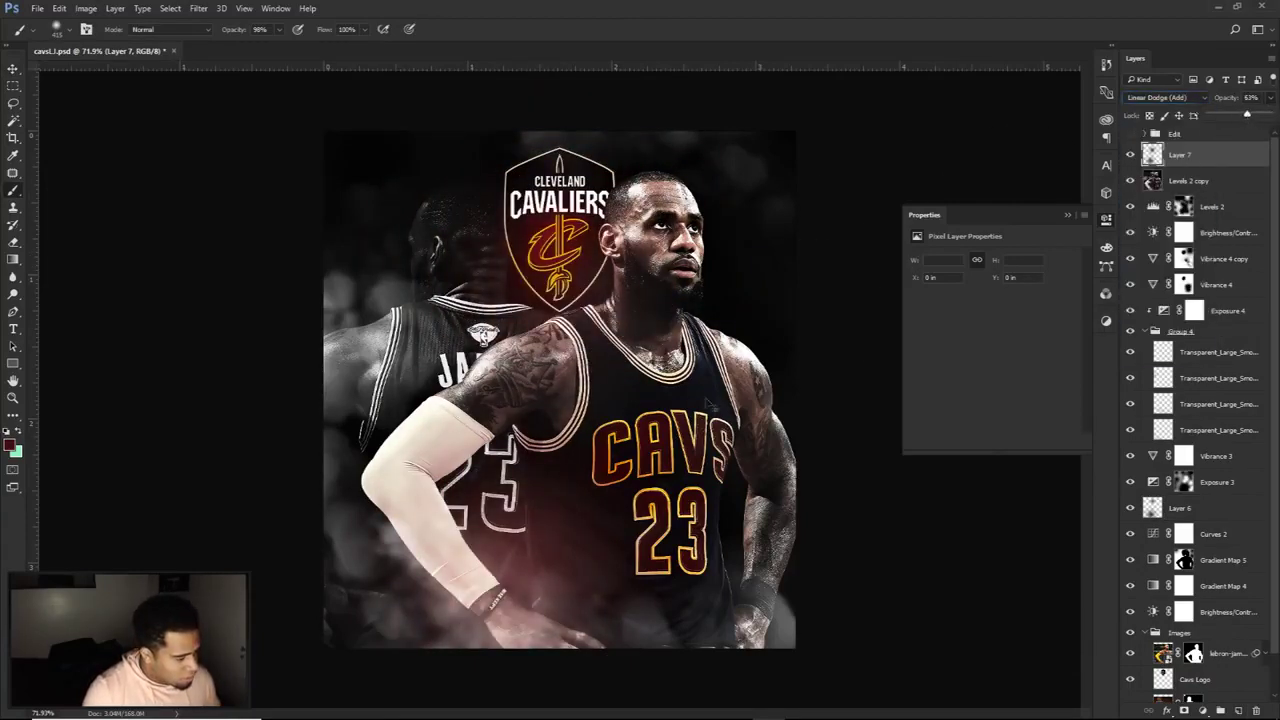
# Step: Erase the red glow over parts of the front jersey with a large soft Eraser
pyautogui.press('e')
pyautogui.moveTo(637, 482); pyautogui.dragTo(630, 482)
pyautogui.moveTo(672, 443); pyautogui.dragTo(630, 443)
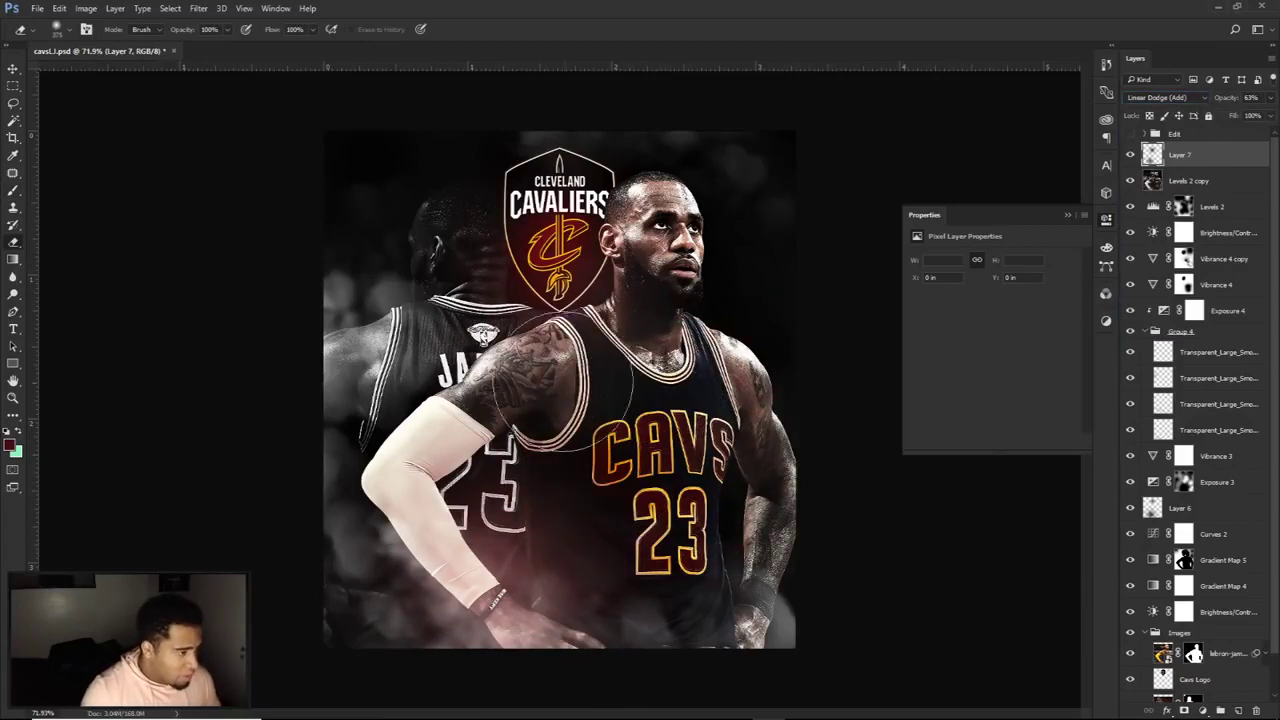
# Step: Group all layers from the red glow layer down to the Images group, leaving out Background
pyautogui.press('v')
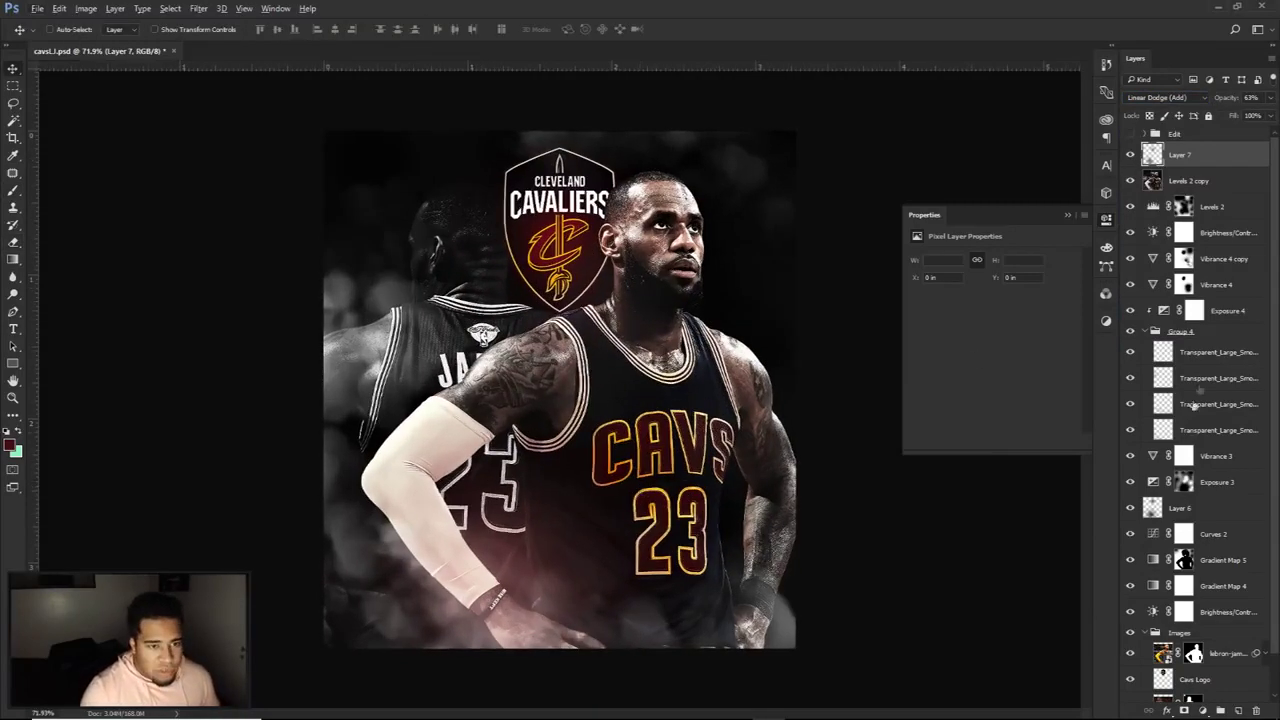
pyautogui.scroll(-2, 1195, 470)
pyautogui.keyDown('shift'); pyautogui.click(1219, 663); pyautogui.keyUp('shift')
pyautogui.hotkey('ctrl', 'g')
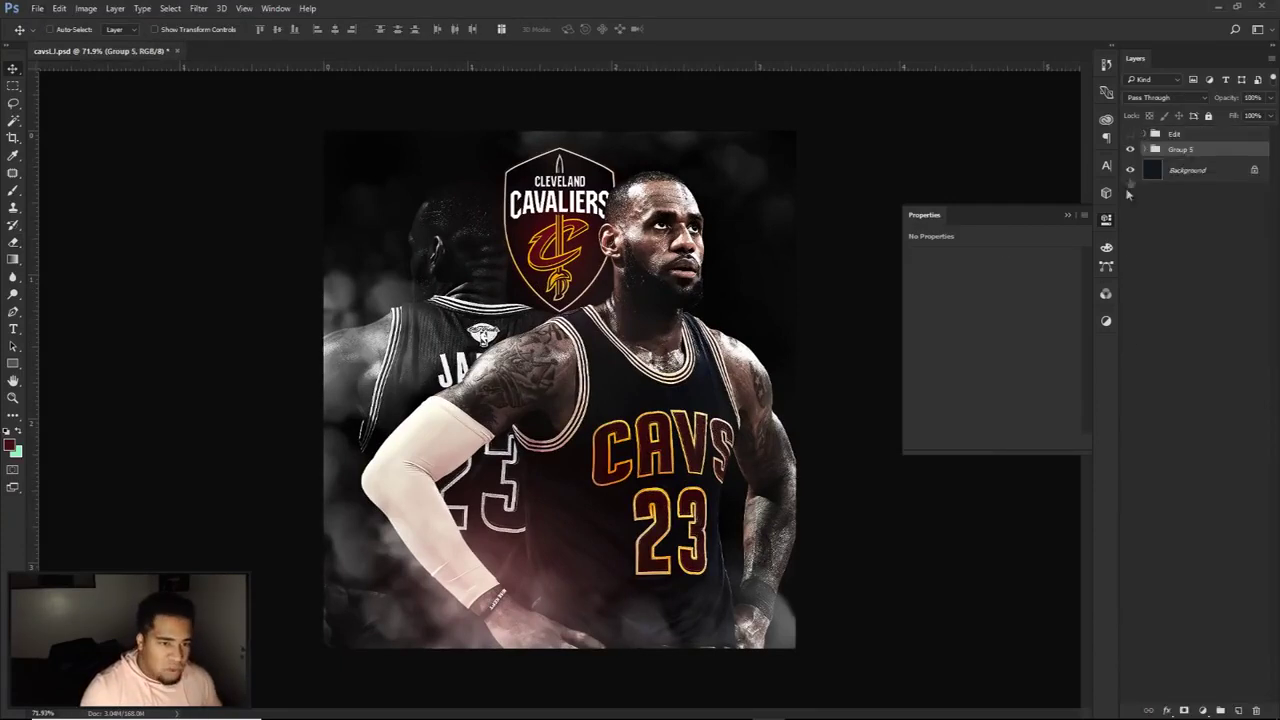
# Step: Review the new group's layers and compare its poster with the version in the Edit group
pyautogui.click(1131, 134)
pyautogui.click(1131, 134)
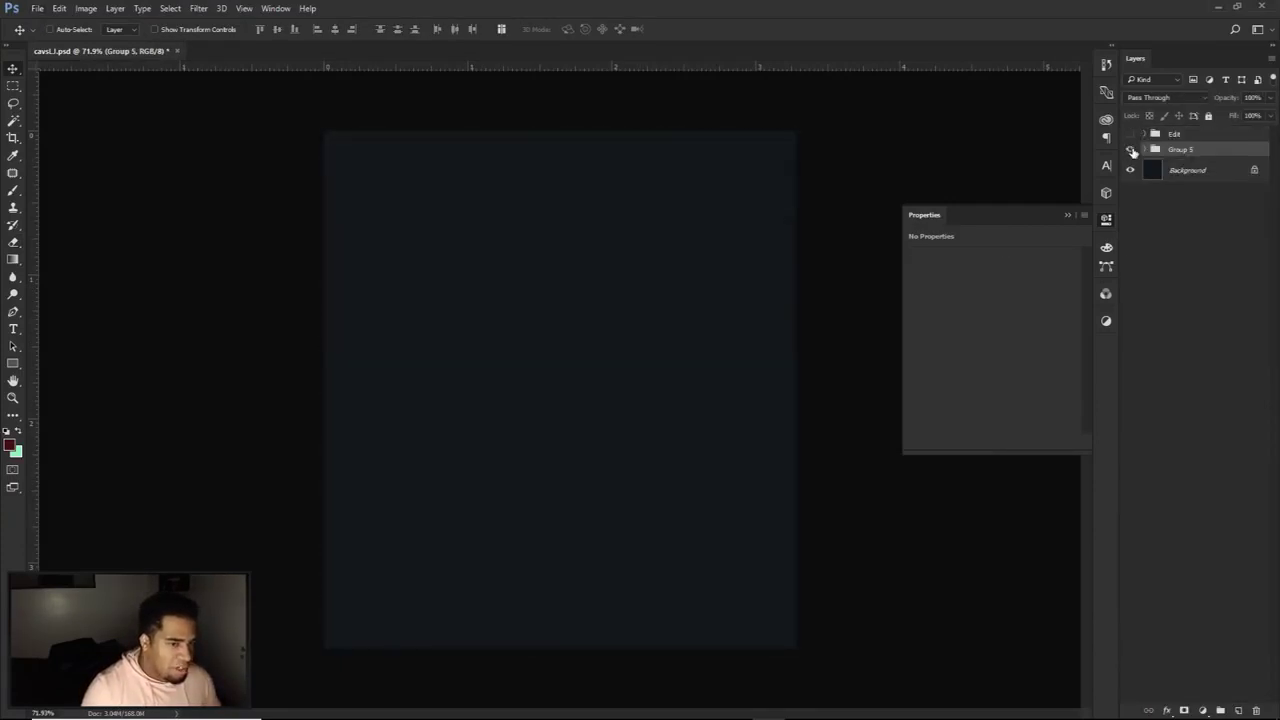
pyautogui.click(1131, 149)
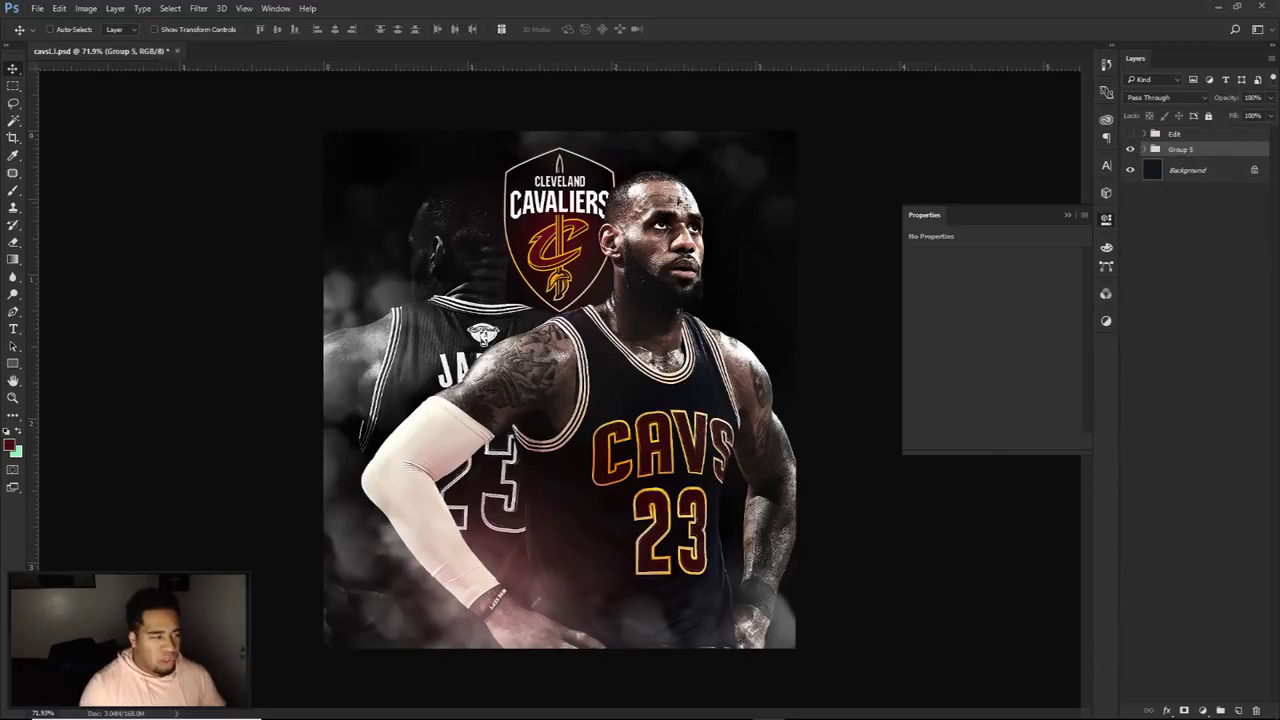
pyautogui.click(1147, 148)
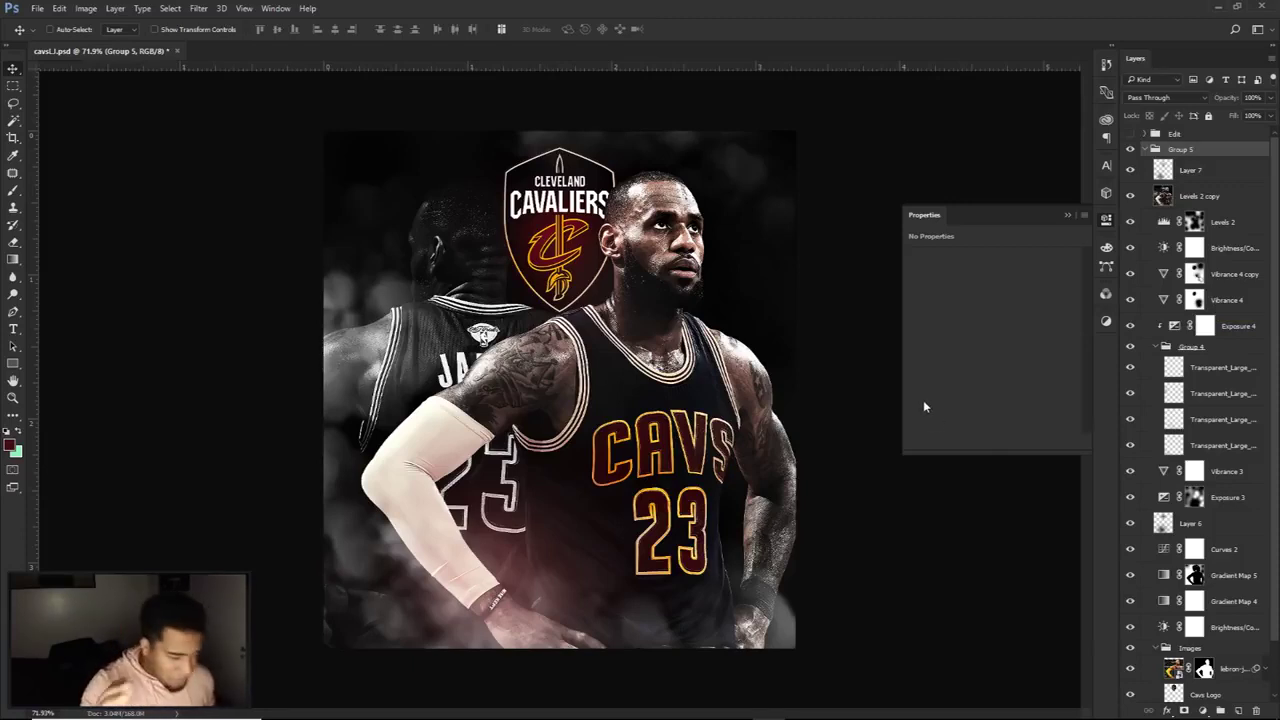
pyautogui.click(1144, 149)
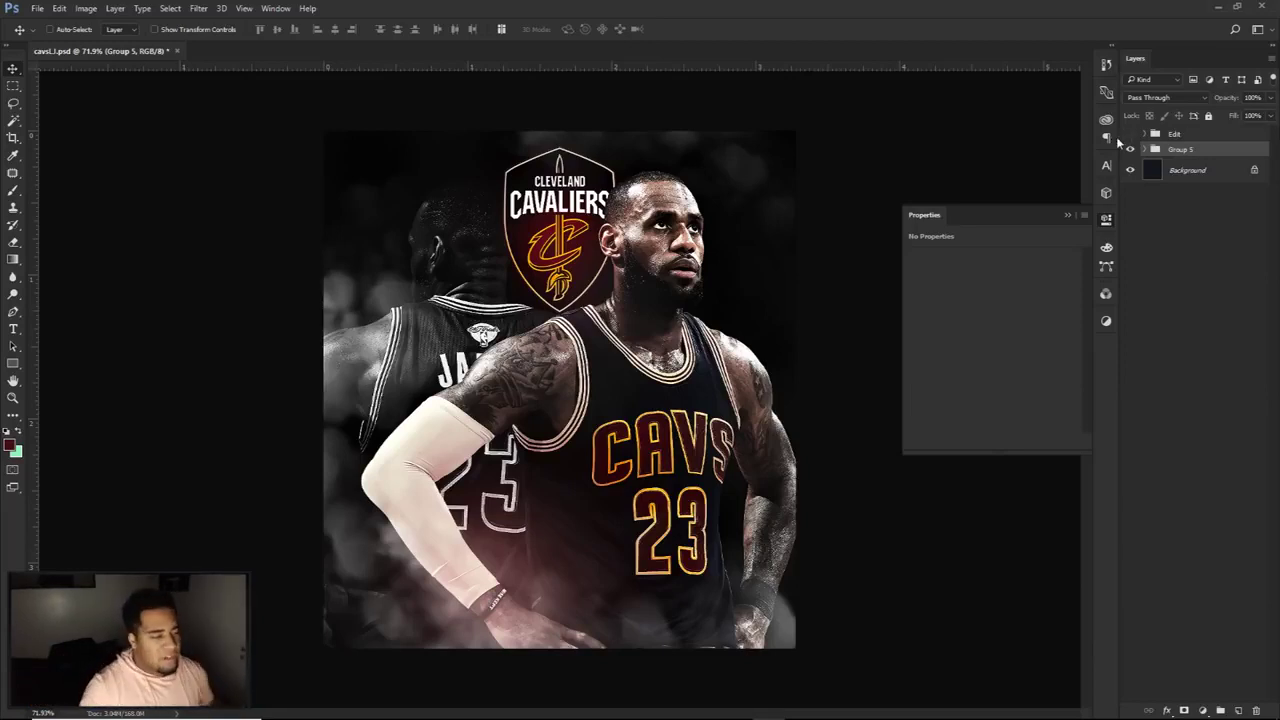
pyautogui.click(1130, 134)
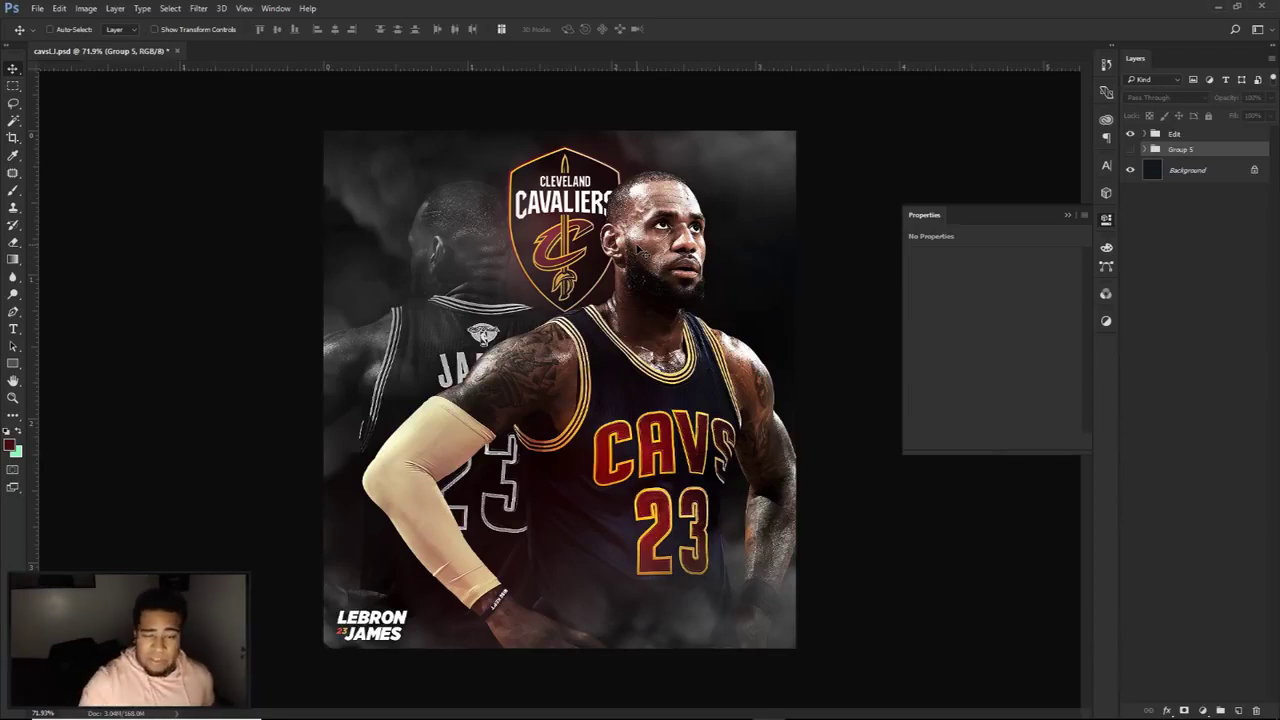
pyautogui.click(1222, 703)
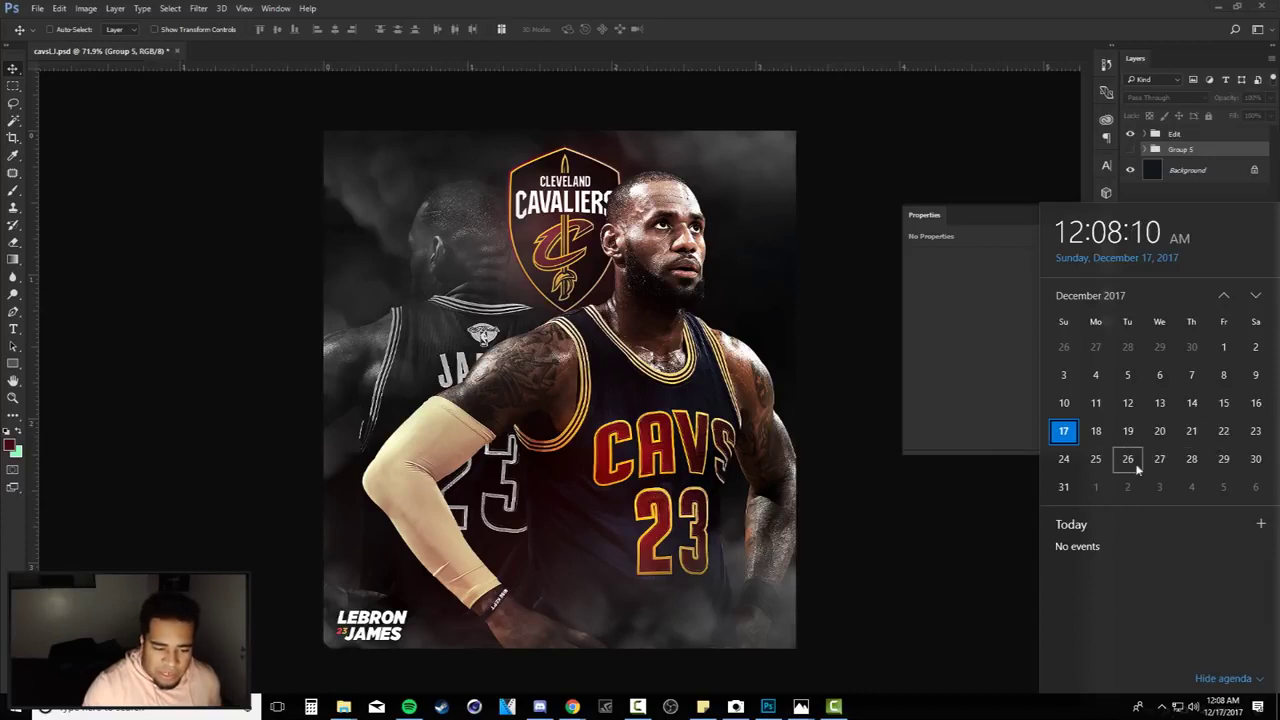
pyautogui.click(996, 323)
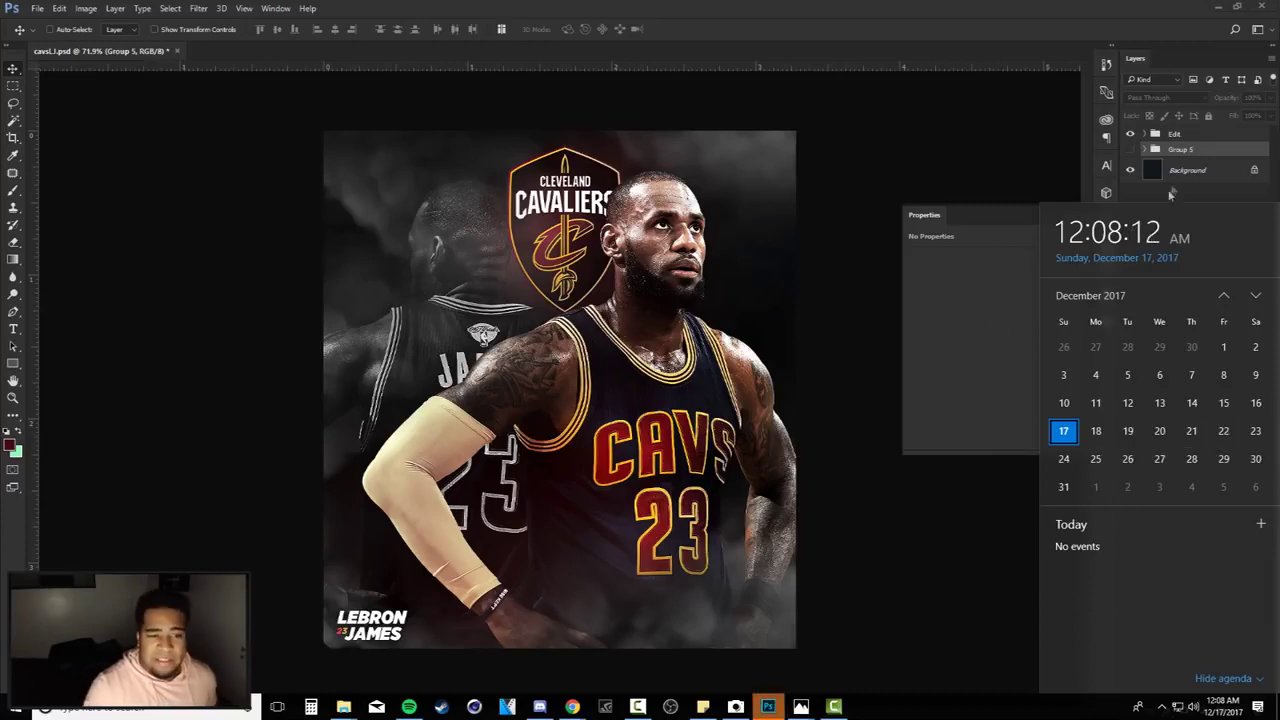
pyautogui.click(1187, 153)
pyautogui.click(1181, 241)
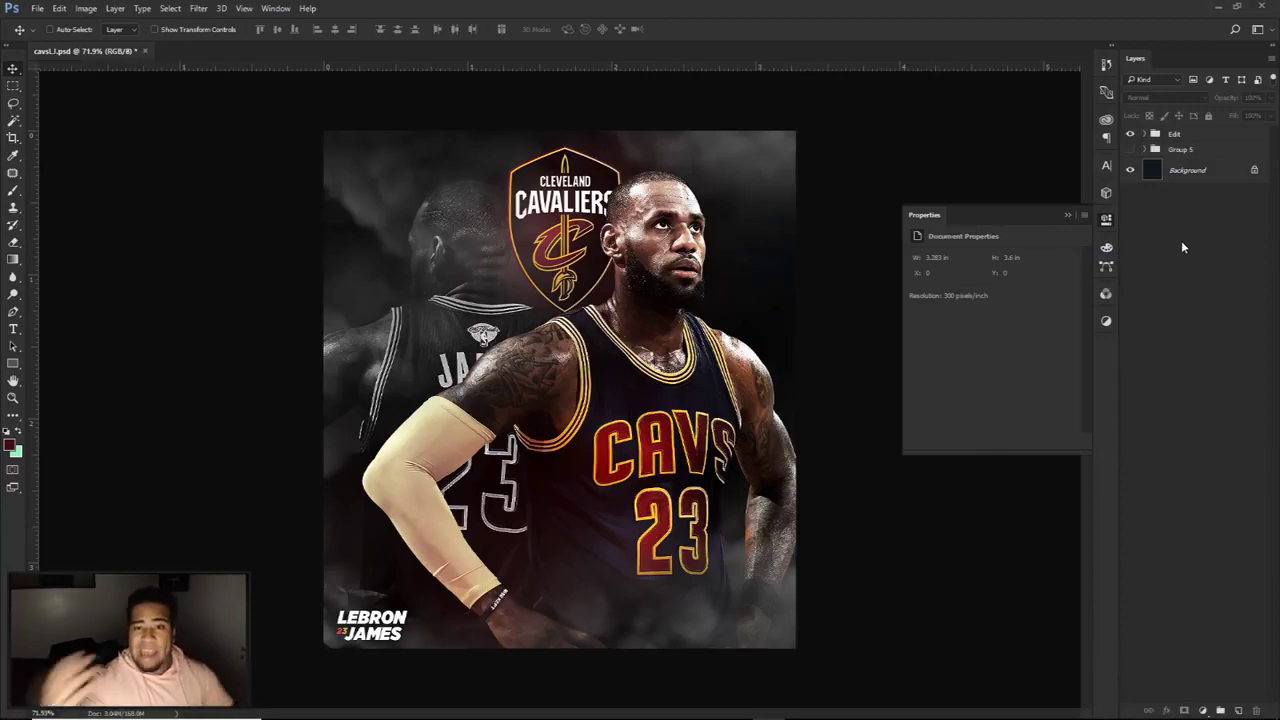